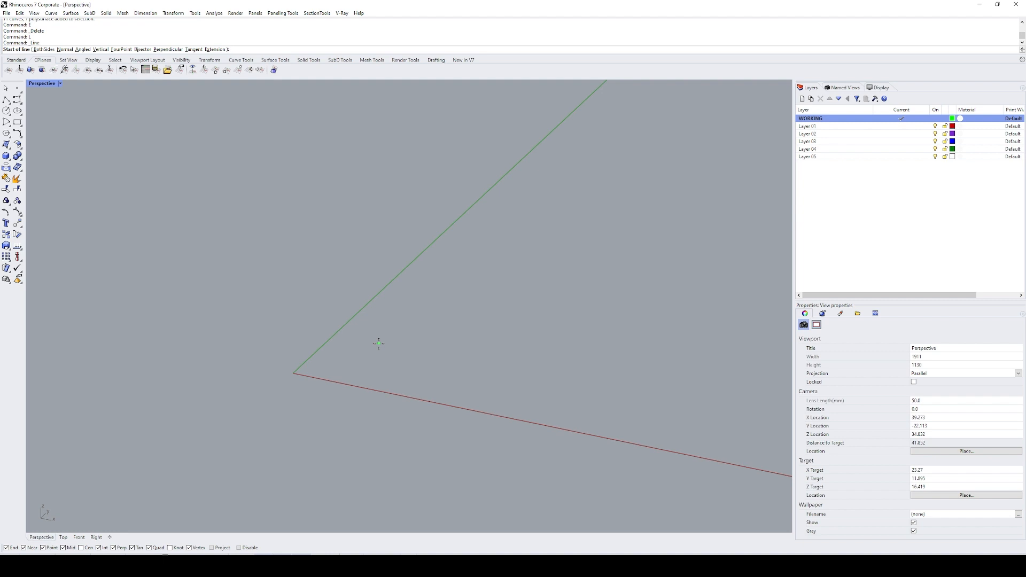
Step: Draw a 10-unit line from the origin along the red X axis
{"action": "type", "text": "0"}
{"action": "key", "text": "Return"}
{"action": "left_click", "coordinate": [460, 409]}
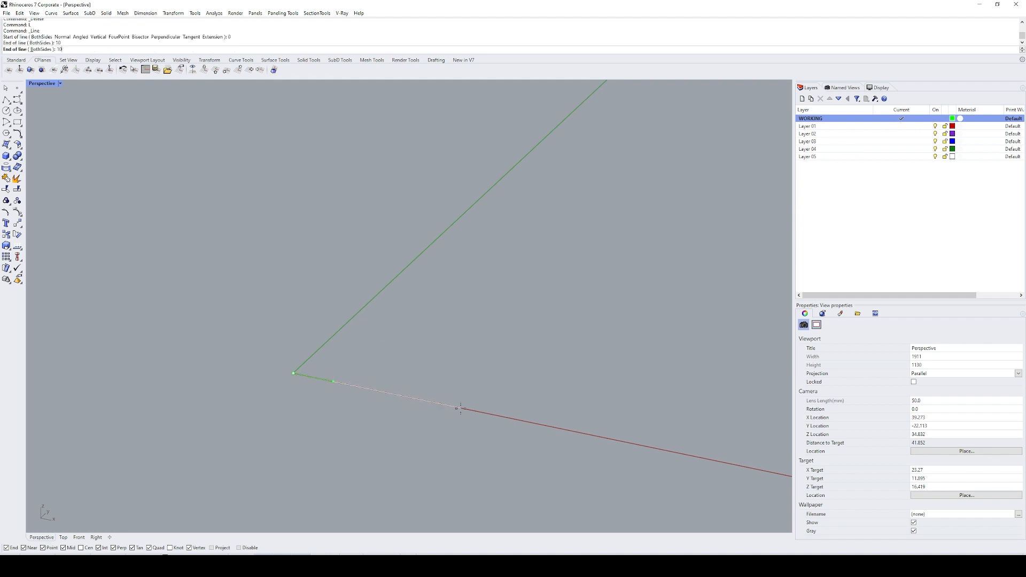
Step: Extrude the line upward 12 units into a vertical surface
{"action": "type", "text": "zs"}
{"action": "key", "text": "Return"}
{"action": "type", "text": "ec"}
{"action": "key", "text": "Return"}
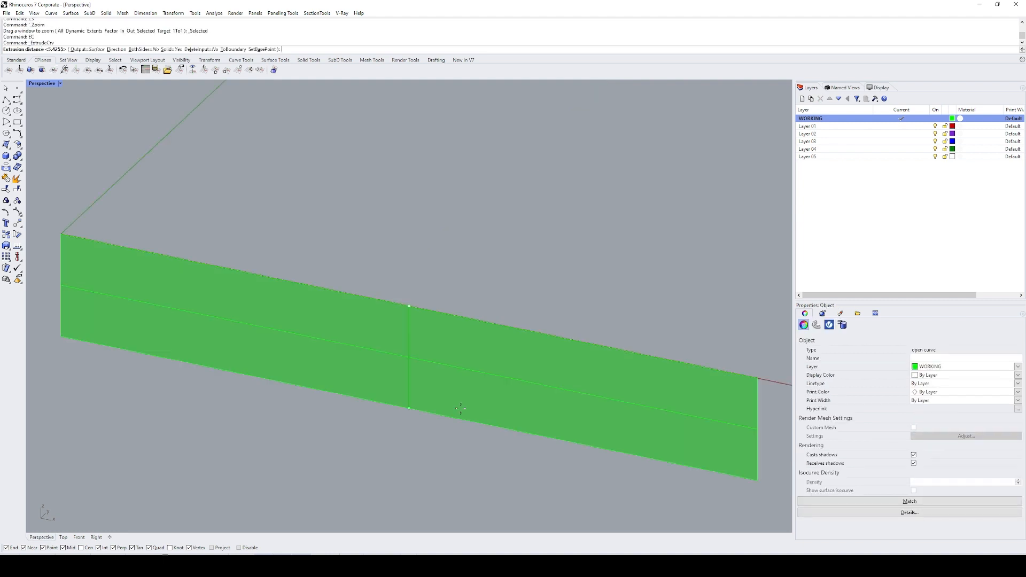
{"action": "type", "text": "12"}
{"action": "key", "text": "Return"}
Step: Rotate a copy of the surface by -150 degrees in 3D about its upper edge
{"action": "key", "text": "Return"}
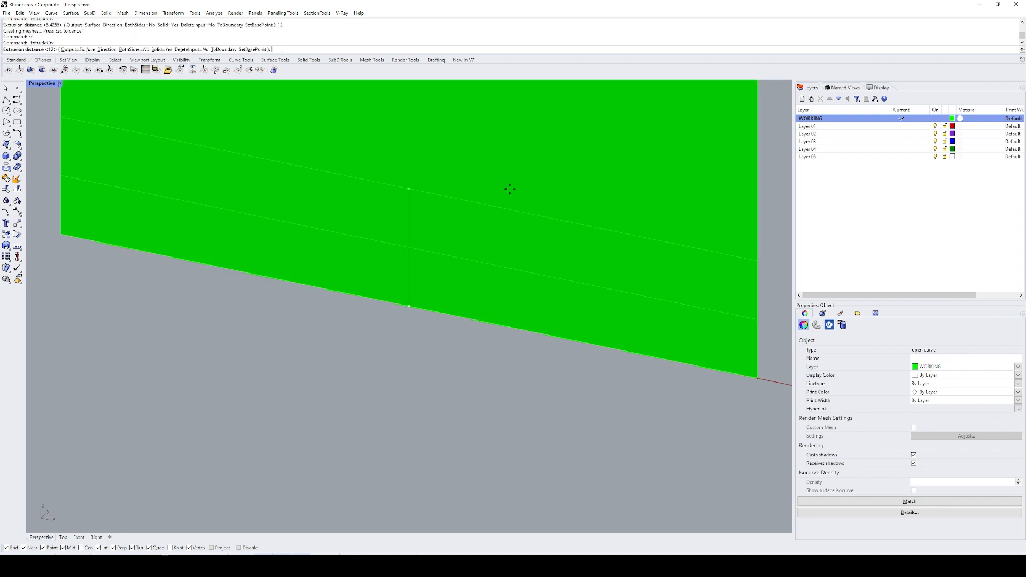
{"action": "key", "text": "Escape"}
{"action": "type", "text": "sl"}
{"action": "key", "text": "Return"}
{"action": "type", "text": "zs"}
{"action": "key", "text": "Return"}
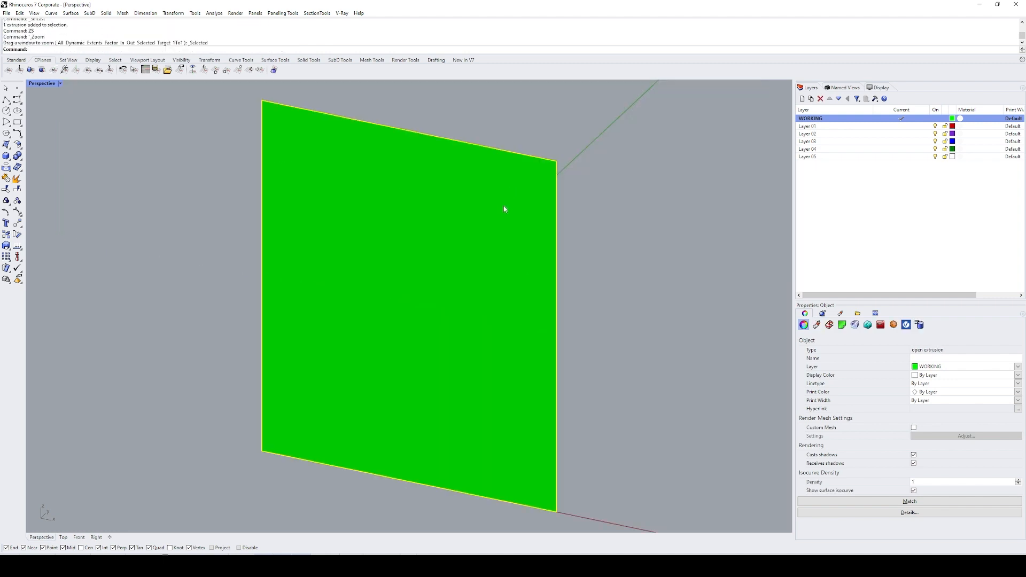
{"action": "scroll", "coordinate": [448, 262], "scroll_direction": "down", "scroll_amount": 8}
{"action": "type", "text": "rt"}
{"action": "key", "text": "Return"}
{"action": "left_click", "coordinate": [459, 245]}
{"action": "left_click", "coordinate": [426, 237]}
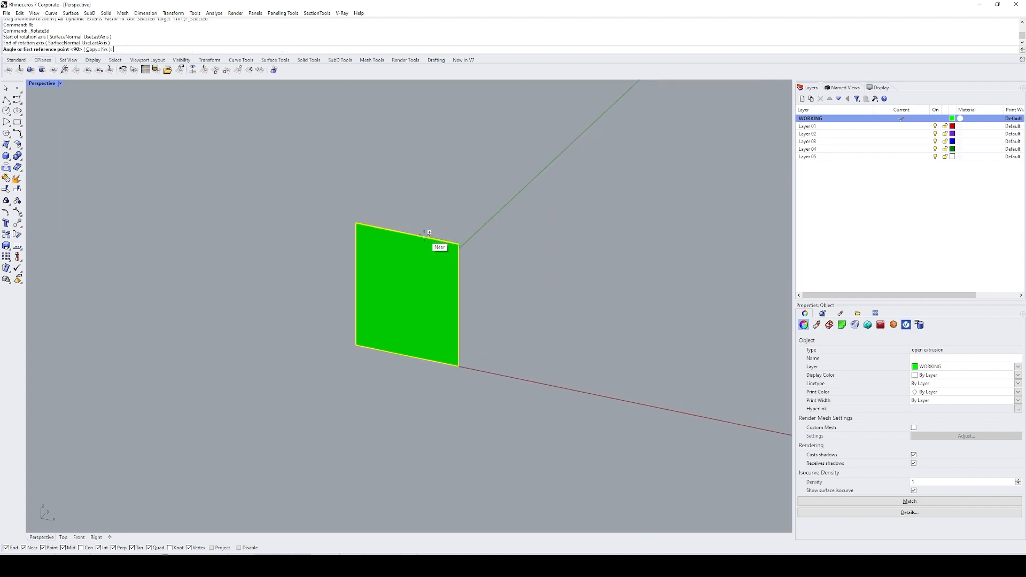
{"action": "type", "text": "-150"}
{"action": "key", "text": "Return"}
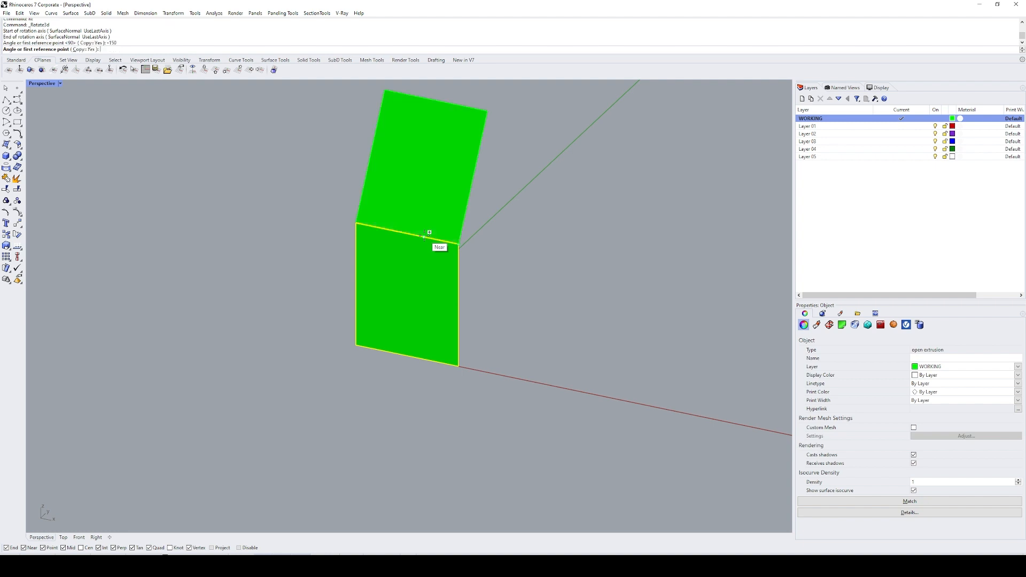
{"action": "key", "text": "Return"}
Step: Join the vertical surface and the rotated copy into one polysurface
{"action": "left_click", "coordinate": [458, 215]}
{"action": "right_click_drag", "start_coordinate": [512, 244], "coordinate": [455, 293]}
{"action": "left_click", "coordinate": [443, 286], "text": "shift"}
{"action": "type", "text": "J"}
{"action": "key", "text": "Return"}
{"action": "type", "text": "F"}
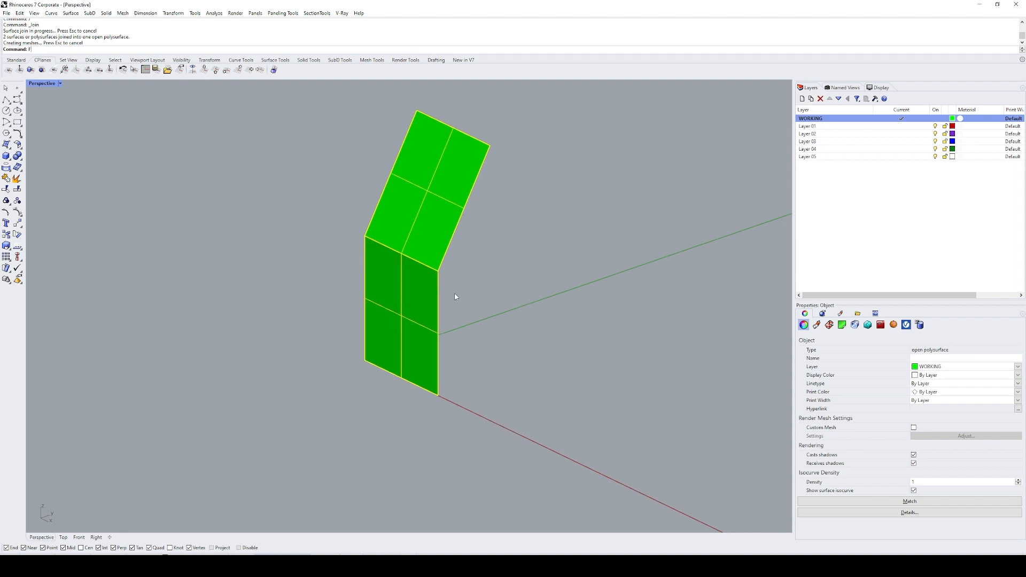
{"action": "key", "text": "Return"}
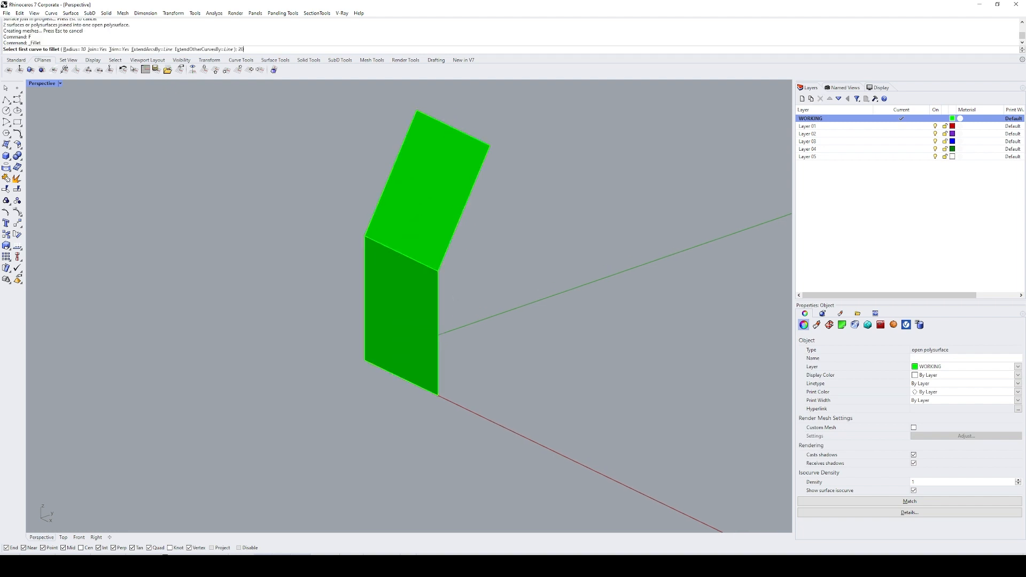
{"action": "key", "text": "Return"}
{"action": "left_click_drag", "start_coordinate": [397, 265], "coordinate": [396, 268]}
{"action": "key", "text": "Return"}
{"action": "key", "text": "Return"}
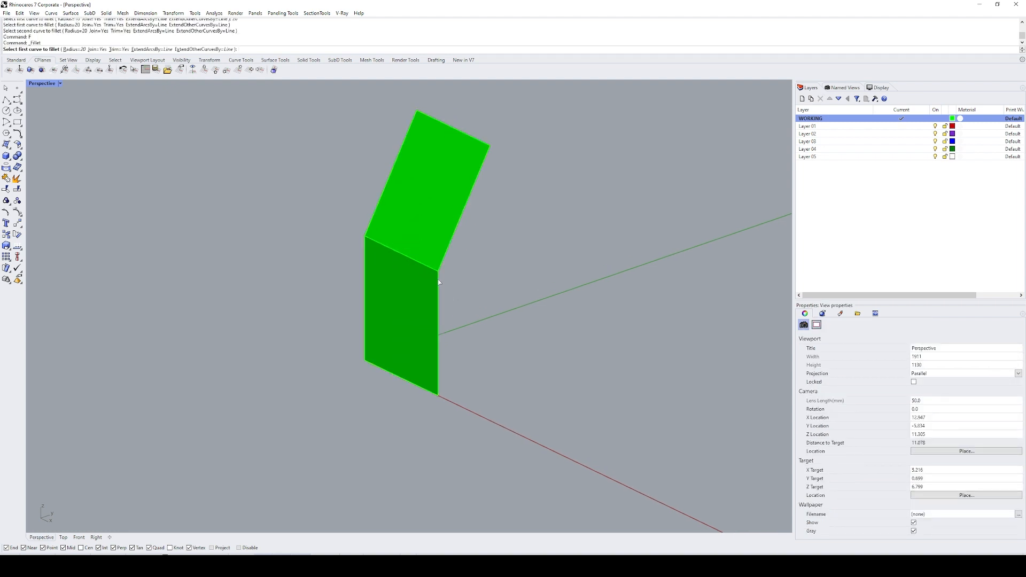
{"action": "key", "text": "Escape"}
Step: Fillet the shared edge between the two panels with FilletEdge at a radius of 20
{"action": "left_click", "coordinate": [436, 251]}
{"action": "left_click", "coordinate": [531, 294]}
{"action": "type", "text": "FE"}
{"action": "key", "text": "Return"}
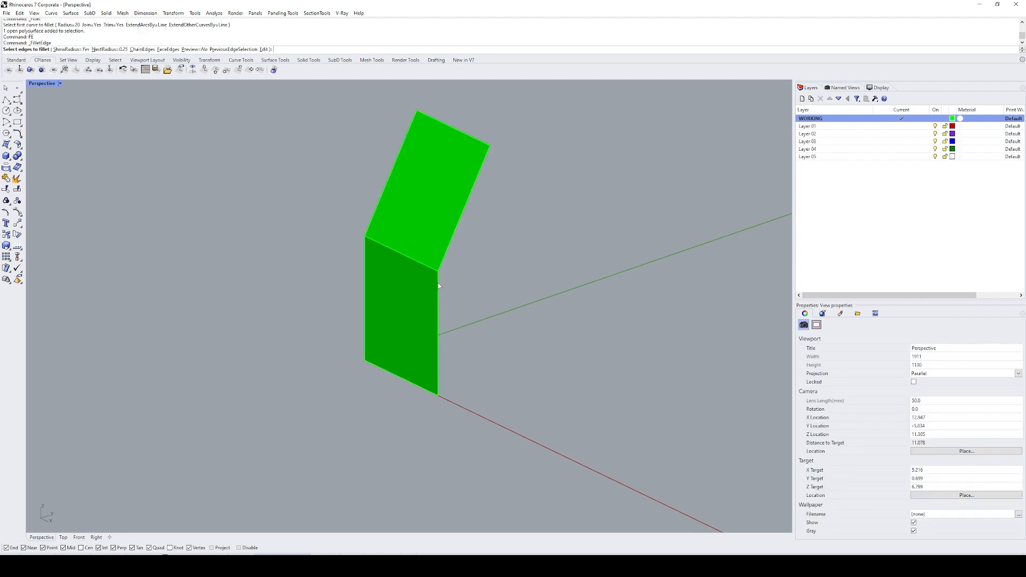
{"action": "type", "text": "20"}
{"action": "key", "text": "Return"}
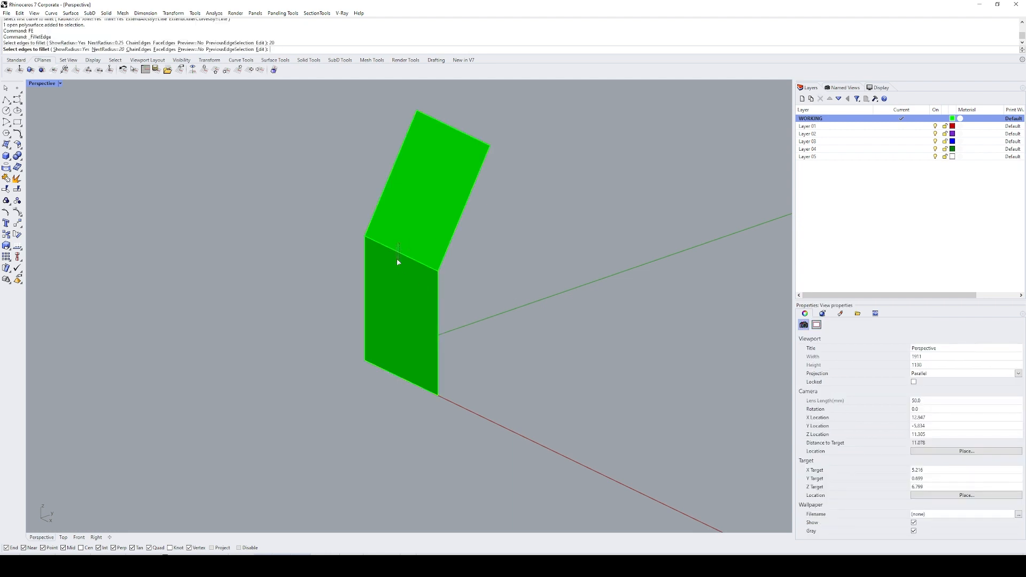
{"action": "left_click", "coordinate": [399, 261]}
{"action": "key", "text": "Return"}
{"action": "key", "text": "Return"}
{"action": "right_click_drag", "start_coordinate": [473, 277], "coordinate": [486, 260]}
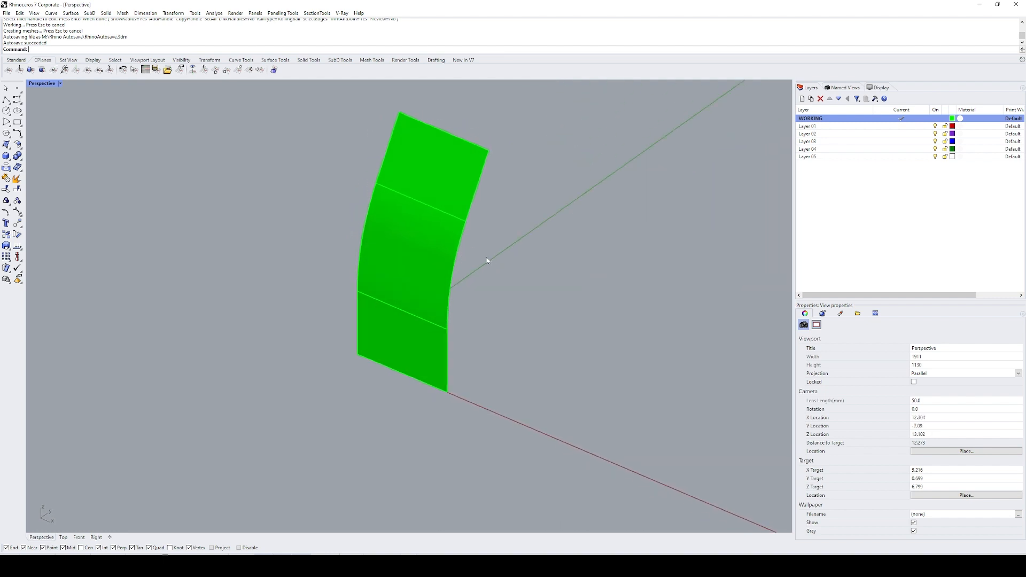
Step: Draw a guide line from the midpoint of the panel's lower edge outward, parallel to the green Y axis
{"action": "left_click", "coordinate": [421, 257]}
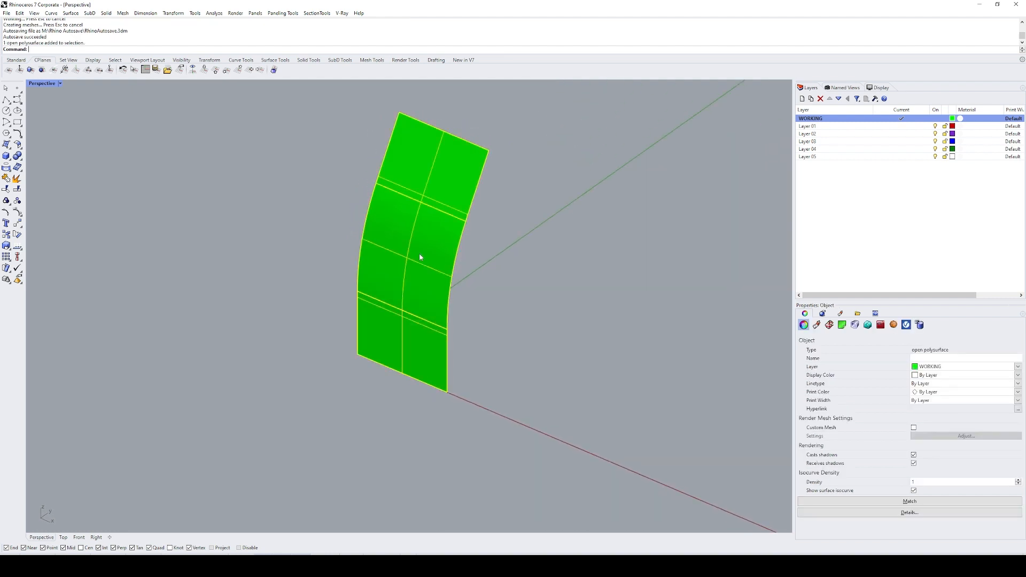
{"action": "type", "text": "L"}
{"action": "key", "text": "Return"}
{"action": "left_click", "coordinate": [402, 373]}
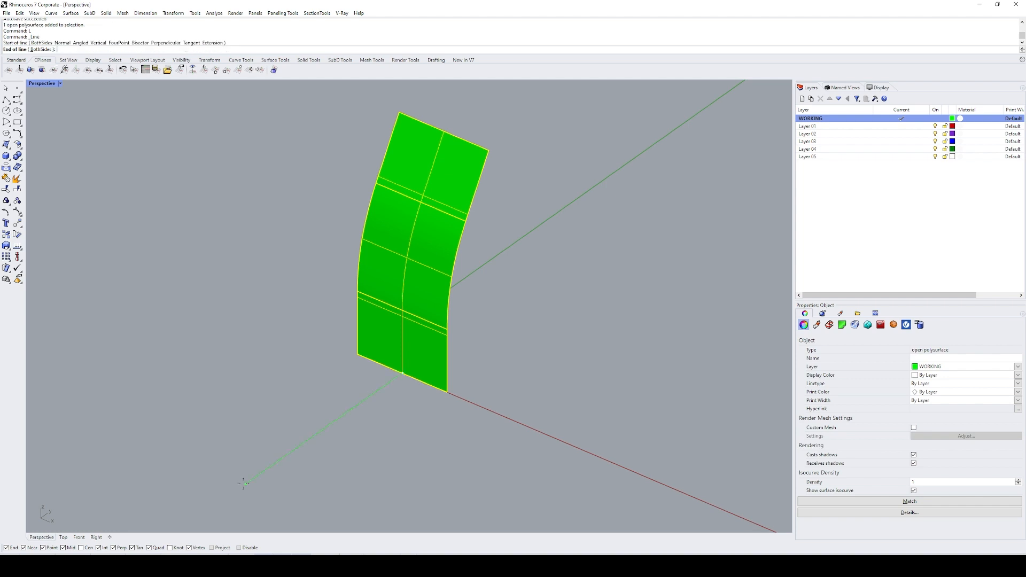
{"action": "left_click", "coordinate": [268, 476]}
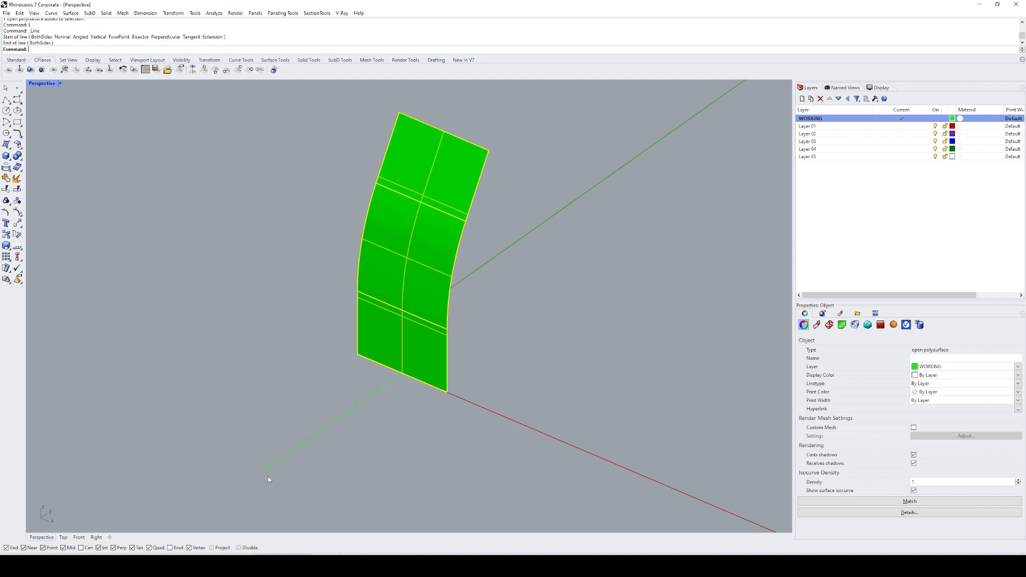
{"action": "key", "text": "Escape"}
{"action": "right_click_drag", "start_coordinate": [508, 326], "coordinate": [539, 305]}
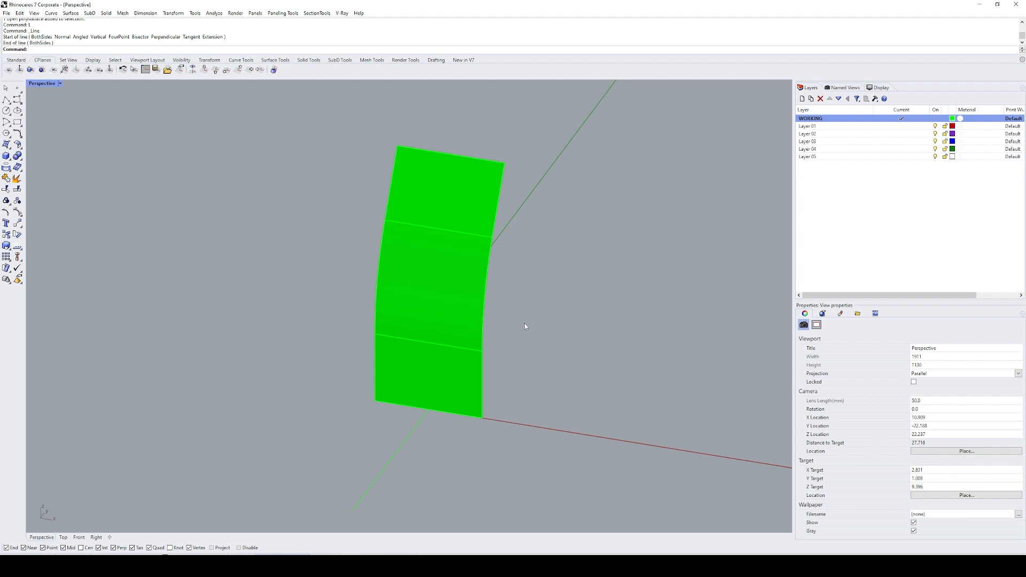
Step: Draw an arc with the Tangent and Point options from the lower edge's midpoint to the left end of the lower seam
{"action": "type", "text": "Arc"}
{"action": "key", "text": "Return"}
{"action": "type", "text": "t"}
{"action": "key", "text": "Return"}
{"action": "type", "text": "p"}
{"action": "key", "text": "Return"}
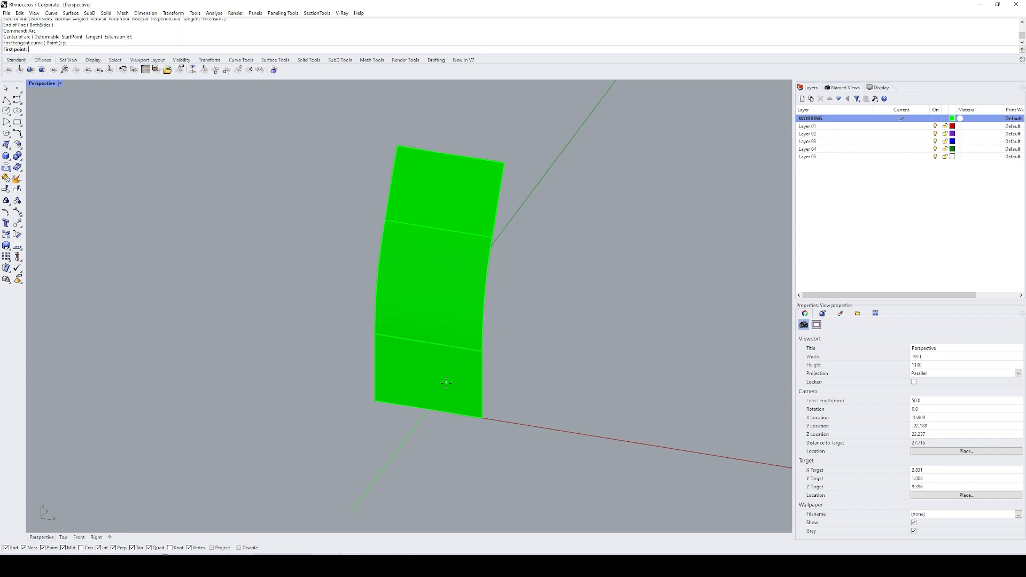
{"action": "left_click", "coordinate": [428, 409]}
{"action": "left_click", "coordinate": [376, 335]}
{"action": "key", "text": "Return"}
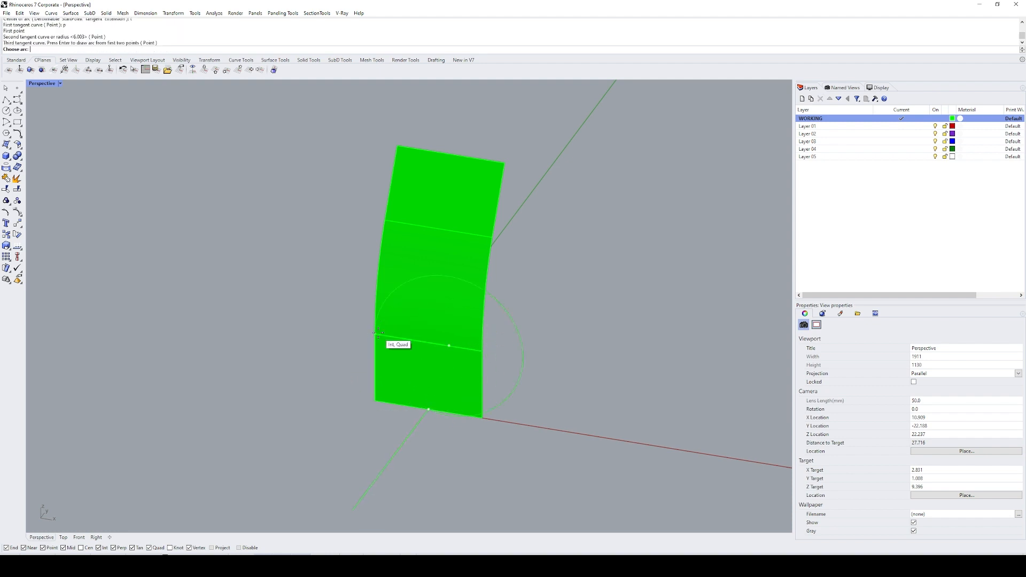
{"action": "left_click", "coordinate": [379, 362]}
Step: Draw a second arc from the upper edge's midpoint to the left end of the lower seam, completing the left half of the outline
{"action": "right_click_drag", "start_coordinate": [456, 272], "coordinate": [447, 286], "text": "shift"}
{"action": "type", "text": "AR"}
{"action": "key", "text": "Return"}
{"action": "type", "text": "t"}
{"action": "key", "text": "Return"}
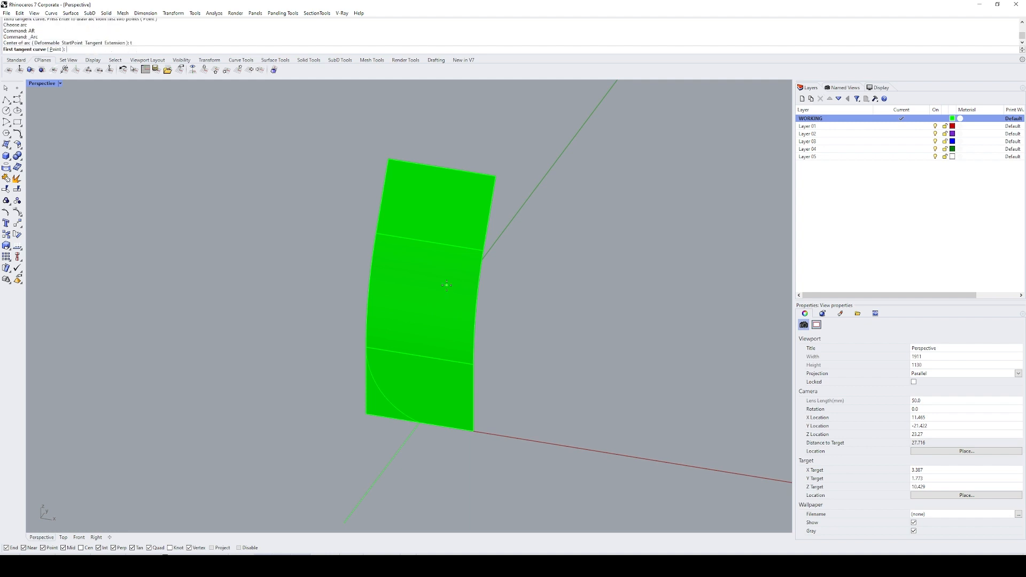
{"action": "type", "text": "p"}
{"action": "key", "text": "Return"}
{"action": "left_click", "coordinate": [452, 176]}
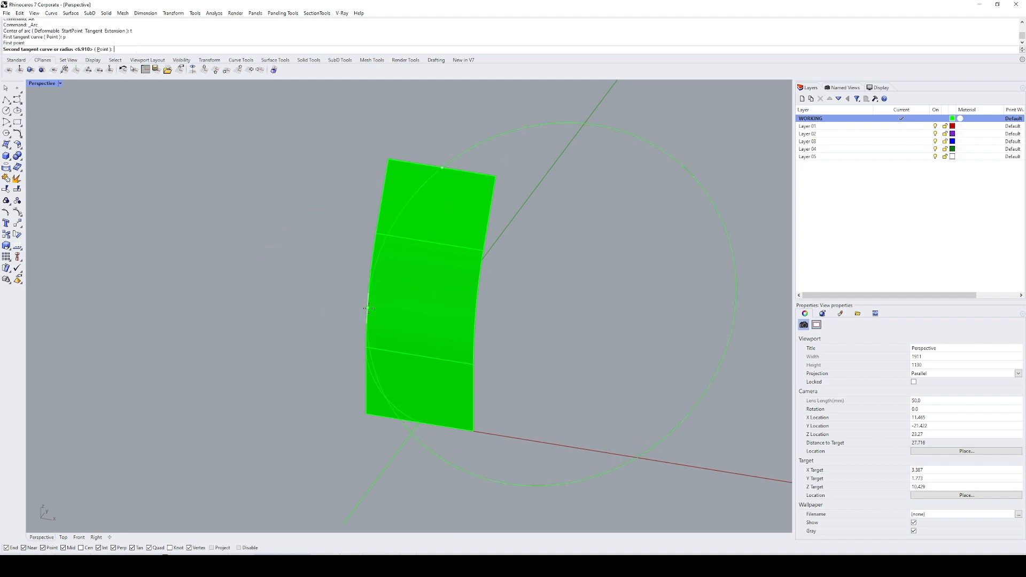
{"action": "left_click", "coordinate": [367, 347]}
{"action": "key", "text": "Return"}
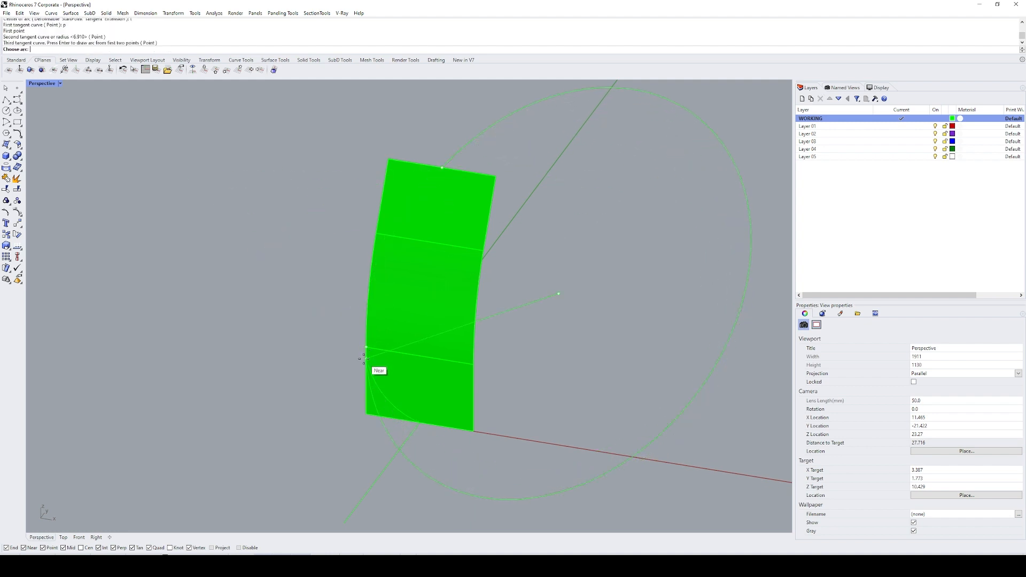
{"action": "left_click", "coordinate": [368, 327]}
Step: Mirror both arcs across the guide line to form a closed leaf-shaped outline
{"action": "left_click_drag", "start_coordinate": [303, 128], "coordinate": [452, 452]}
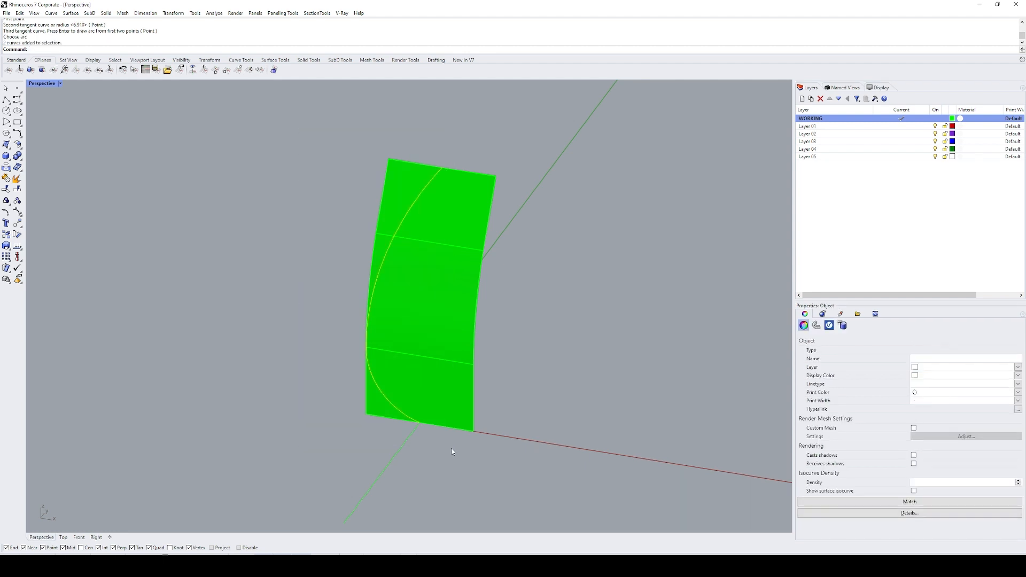
{"action": "type", "text": "mi"}
{"action": "key", "text": "Return"}
{"action": "left_click", "coordinate": [407, 450]}
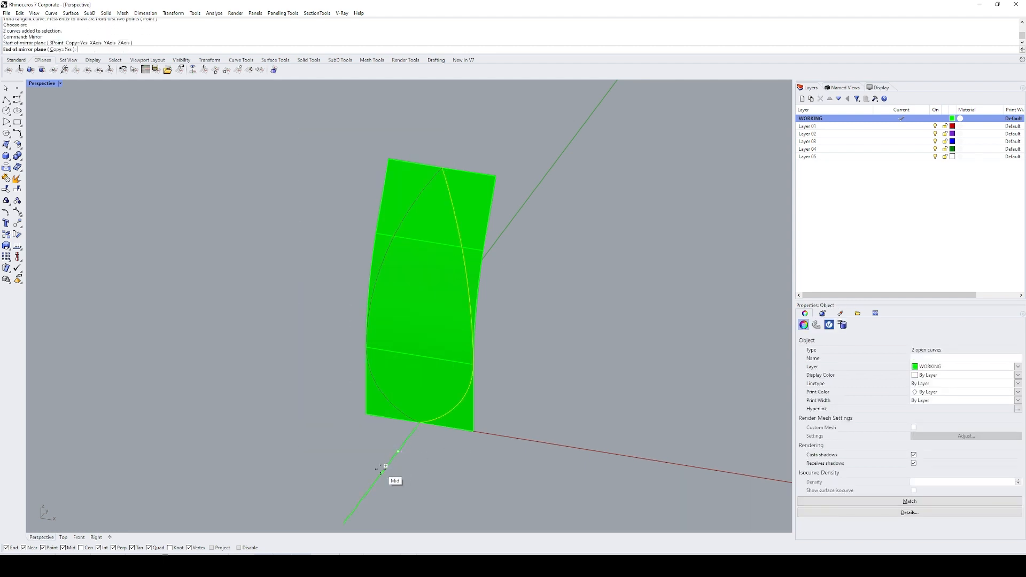
{"action": "left_click", "coordinate": [386, 466]}
{"action": "left_click", "coordinate": [452, 473]}
Step: Pull the outline arcs onto the curved polysurface
{"action": "scroll", "coordinate": [452, 473], "scroll_direction": "down", "scroll_amount": 3}
{"action": "left_click_drag", "start_coordinate": [375, 262], "coordinate": [530, 483]}
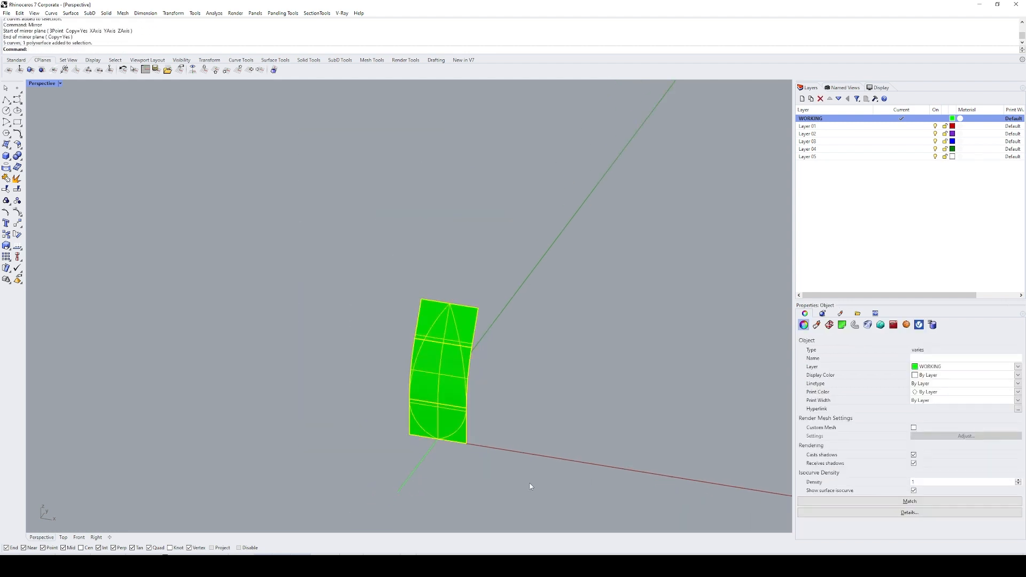
{"action": "type", "text": "Pull"}
{"action": "key", "text": "Return"}
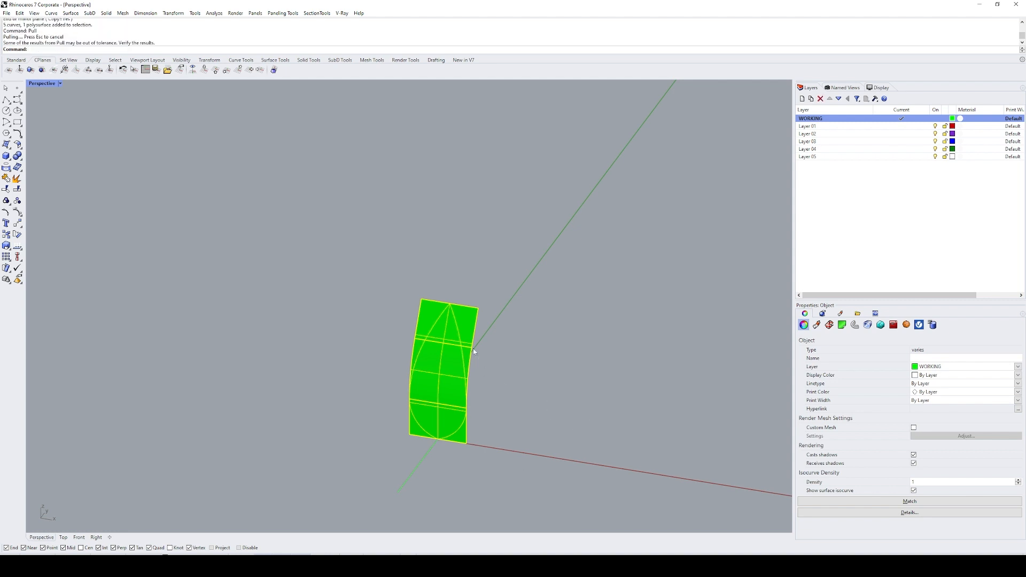
Step: Copy the curved polysurface with its pulled outline curves 50 units along the X axis
{"action": "right_click_drag", "start_coordinate": [520, 357], "coordinate": [465, 329], "text": "shift"}
{"action": "type", "text": "c"}
{"action": "key", "text": "Return"}
{"action": "left_click", "coordinate": [465, 420]}
{"action": "type", "text": "5"}
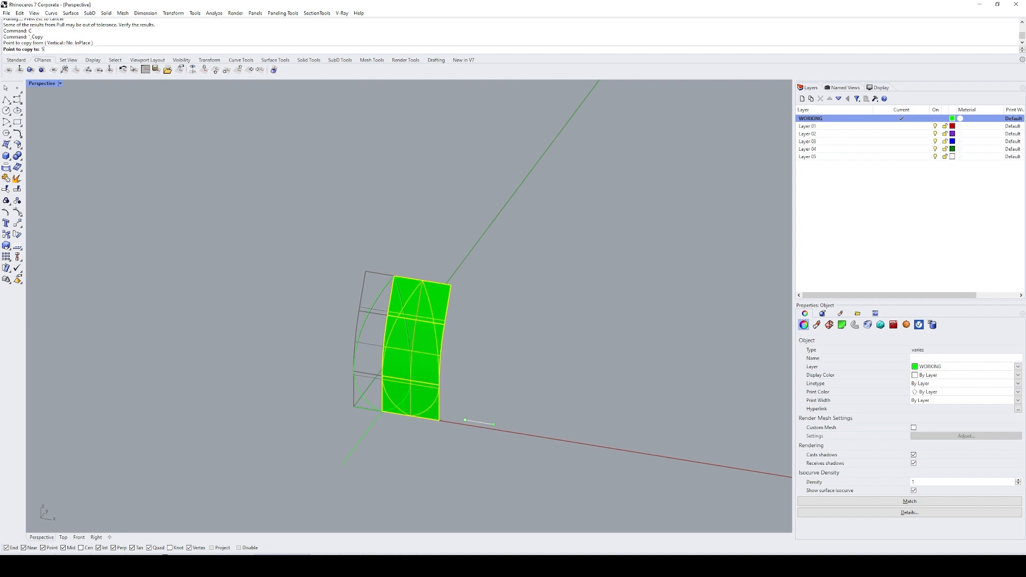
{"action": "type", "text": "0"}
{"action": "key", "text": "Return"}
{"action": "key", "text": "Return"}
Step: Copy the guide line 50 units along the X axis to the second panel
{"action": "left_click", "coordinate": [361, 439]}
{"action": "type", "text": "c"}
{"action": "key", "text": "Return"}
{"action": "left_click", "coordinate": [414, 458]}
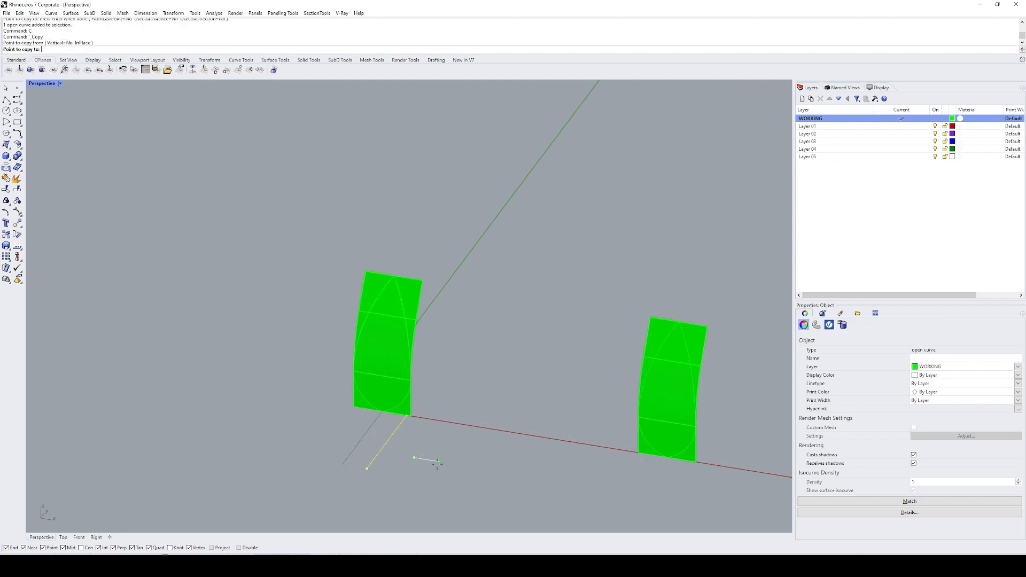
{"action": "type", "text": "50"}
{"action": "key", "text": "Return"}
{"action": "left_click", "coordinate": [438, 464]}
{"action": "key", "text": "Return"}
Step: Examine how the pulled outline curve on the copied panel follows the curved surface
{"action": "left_click_drag", "start_coordinate": [585, 247], "coordinate": [720, 474]}
{"action": "type", "text": "zs"}
{"action": "key", "text": "Return"}
{"action": "left_click", "coordinate": [719, 444]}
{"action": "right_click_drag", "start_coordinate": [569, 341], "coordinate": [455, 222], "text": "shift"}
{"action": "scroll", "coordinate": [537, 286], "scroll_direction": "down", "scroll_amount": 4}
{"action": "right_click_drag", "start_coordinate": [391, 232], "coordinate": [375, 229]}
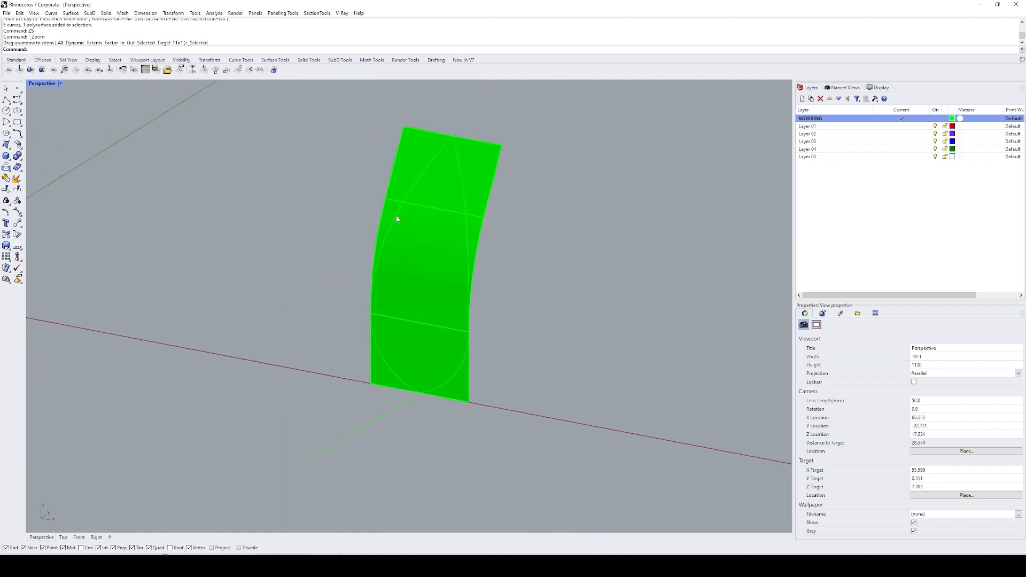
{"action": "left_click", "coordinate": [397, 216]}
{"action": "right_click", "coordinate": [489, 232]}
{"action": "right_click_drag", "start_coordinate": [486, 234], "coordinate": [400, 205]}
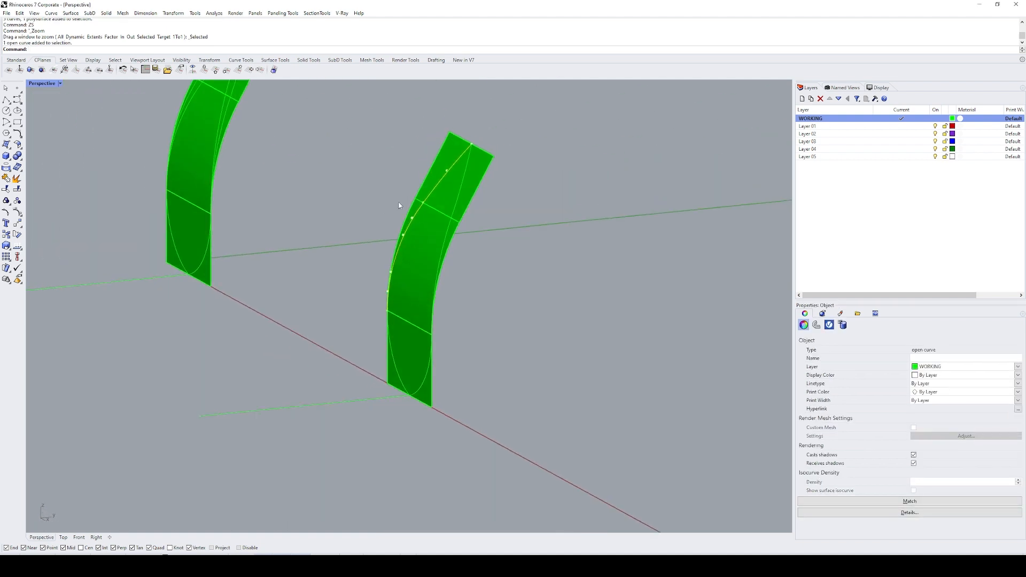
{"action": "right_click_drag", "start_coordinate": [382, 245], "coordinate": [466, 293]}
{"action": "left_click", "coordinate": [466, 292]}
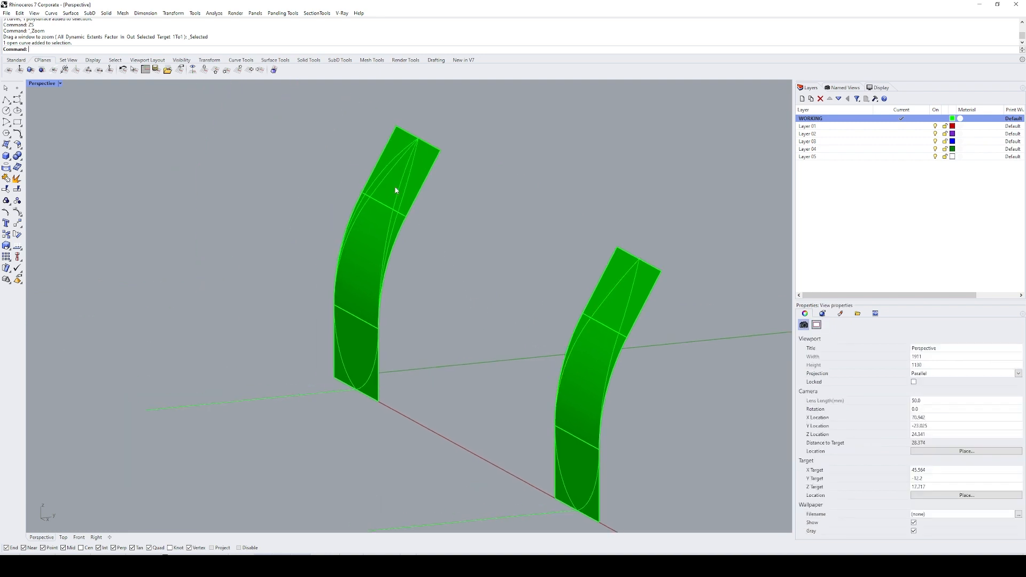
Step: Examine the original planar arc against the first panel's curved surface from the side
{"action": "left_click", "coordinate": [400, 195]}
{"action": "type", "text": "ZS"}
{"action": "key", "text": "Return"}
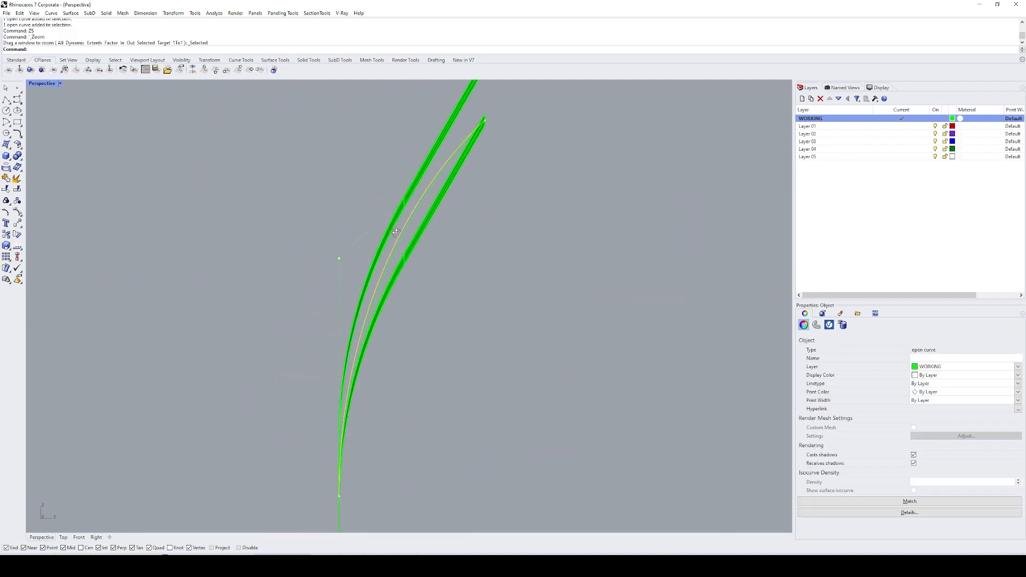
{"action": "right_click_drag", "start_coordinate": [397, 233], "coordinate": [405, 240]}
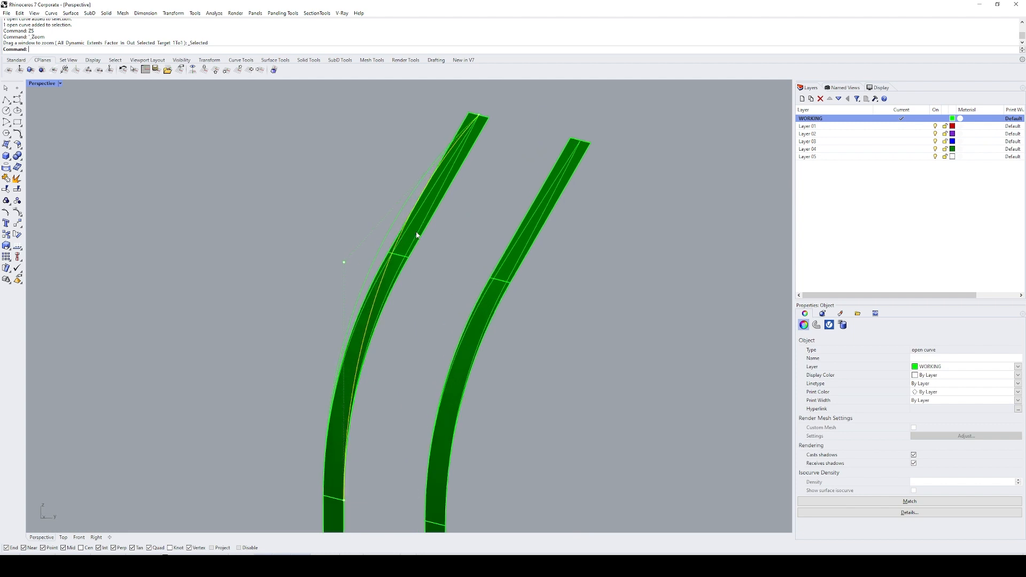
{"action": "scroll", "coordinate": [418, 236], "scroll_direction": "down", "scroll_amount": 6}
{"action": "left_click", "coordinate": [432, 248]}
{"action": "right_click_drag", "start_coordinate": [454, 262], "coordinate": [513, 280]}
{"action": "scroll", "coordinate": [588, 294], "scroll_direction": "down", "scroll_amount": 4}
{"action": "right_click_drag", "start_coordinate": [636, 305], "coordinate": [473, 234], "text": "shift"}
Step: Try to fillet the pointed tip of the second panel's pulled outline with a 0.5 radius, and undo the fillet
{"action": "left_click_drag", "start_coordinate": [500, 196], "coordinate": [670, 430]}
{"action": "type", "text": "zs"}
{"action": "key", "text": "Return"}
{"action": "left_click", "coordinate": [568, 302]}
{"action": "right_click_drag", "start_coordinate": [441, 180], "coordinate": [491, 187]}
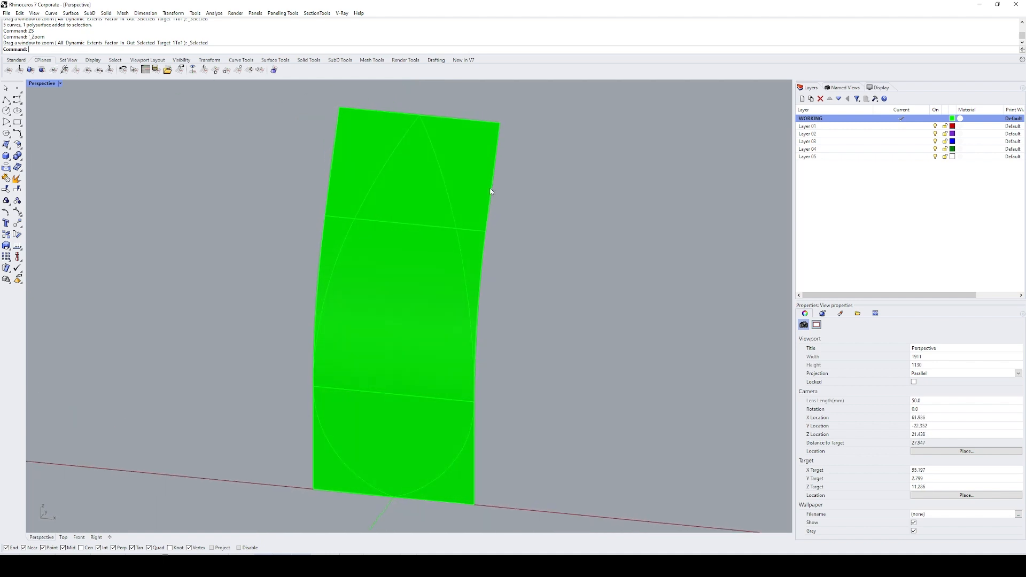
{"action": "right_click_drag", "start_coordinate": [477, 171], "coordinate": [481, 212], "text": "shift"}
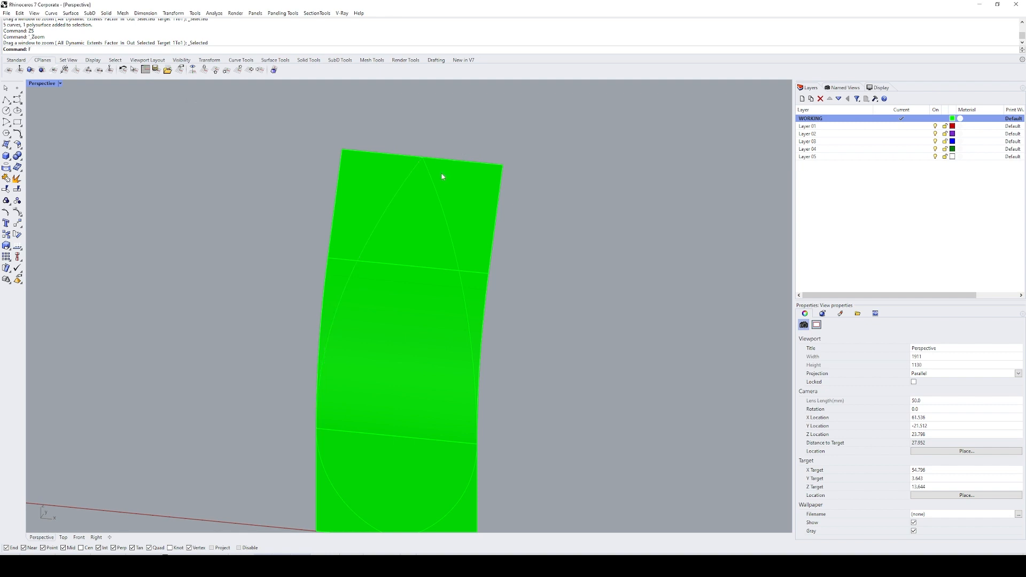
{"action": "type", "text": "f"}
{"action": "key", "text": "Return"}
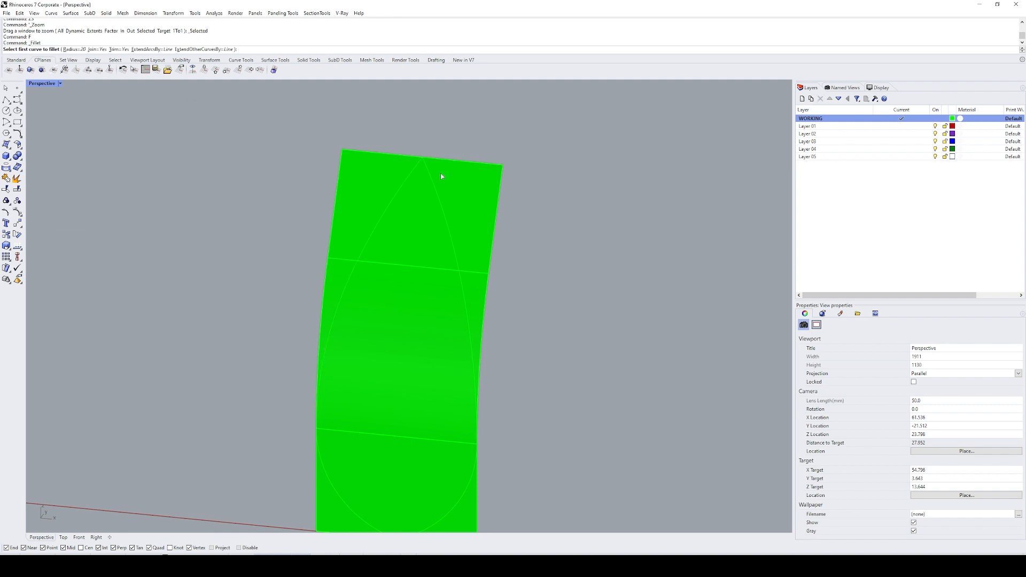
{"action": "type", "text": ".5"}
{"action": "key", "text": "Return"}
{"action": "left_click", "coordinate": [415, 167]}
{"action": "left_click", "coordinate": [430, 181]}
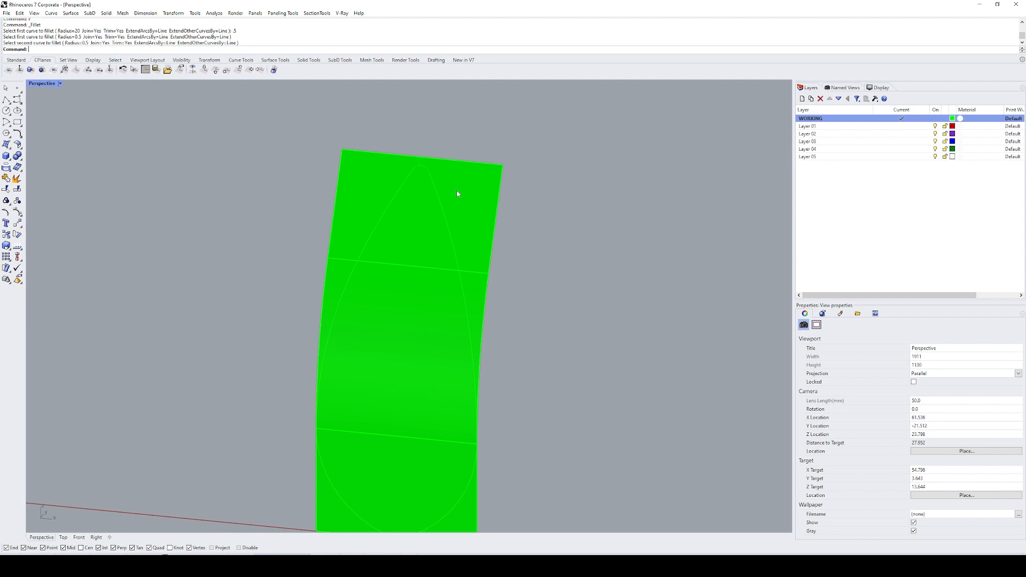
{"action": "scroll", "coordinate": [423, 171], "scroll_direction": "up", "scroll_amount": 1}
{"action": "scroll", "coordinate": [421, 174], "scroll_direction": "down", "scroll_amount": 3}
{"action": "key", "text": "ctrl+z"}
Step: Fillet the two outline curves at the second panel's upper tip with a 0.25 radius
{"action": "type", "text": "f"}
{"action": "key", "text": "Return"}
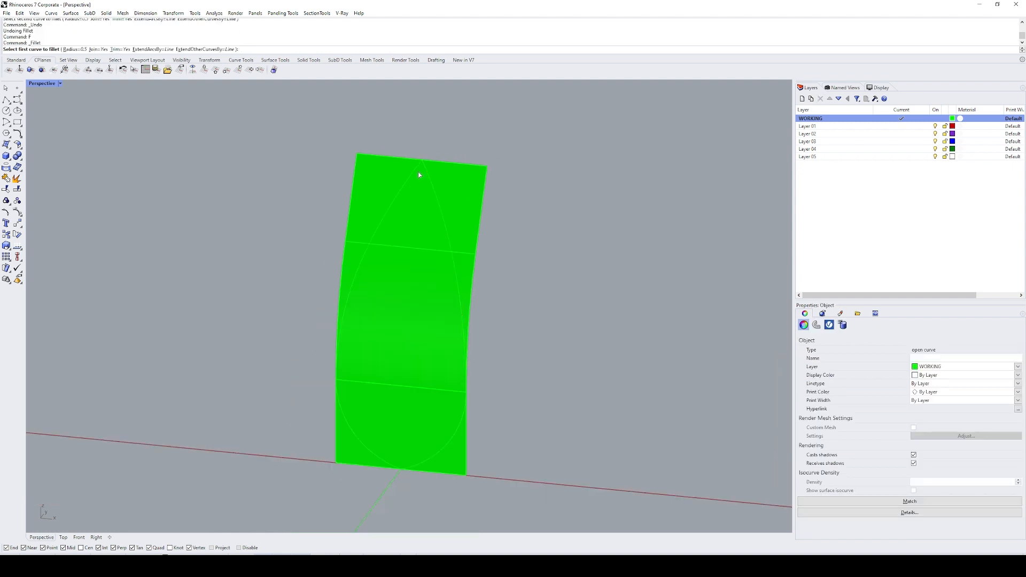
{"action": "type", "text": ".25"}
{"action": "key", "text": "Return"}
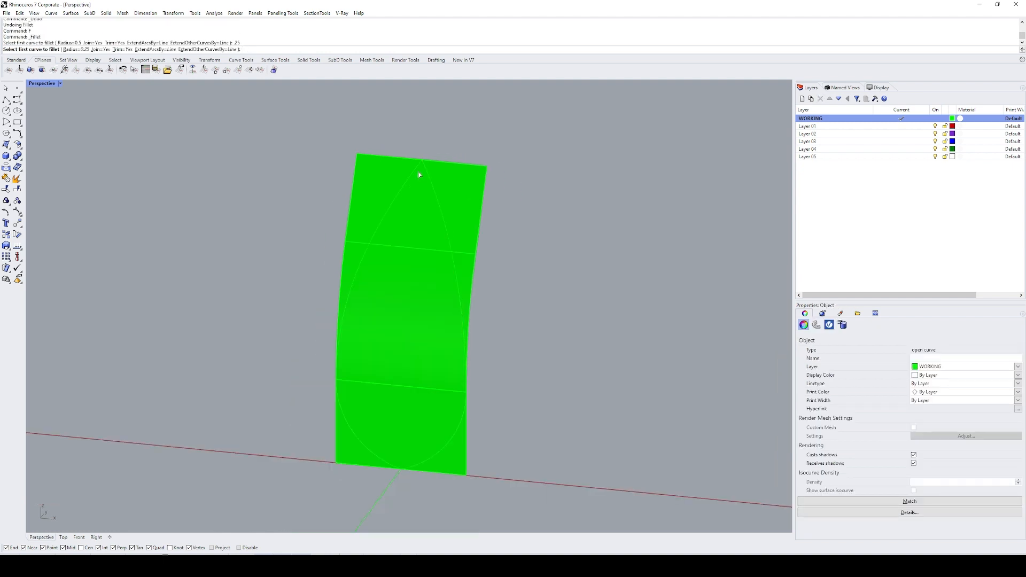
{"action": "left_click", "coordinate": [416, 171]}
{"action": "left_click", "coordinate": [430, 183]}
Step: Fillet the two outline curves where they meet at the second panel's base with a 0.5 radius
{"action": "type", "text": "f"}
{"action": "key", "text": "Return"}
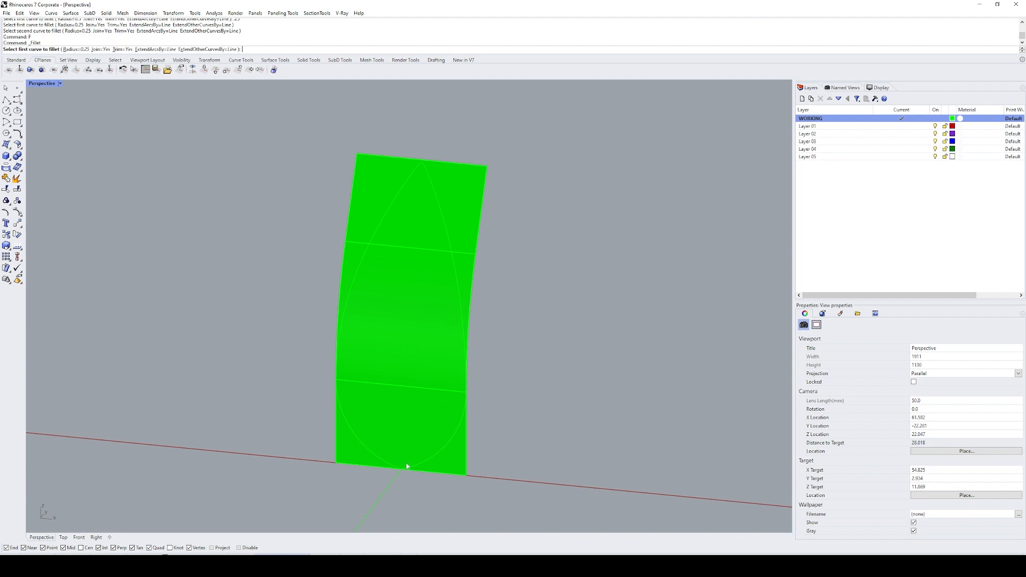
{"action": "type", "text": ".5"}
{"action": "key", "text": "Return"}
{"action": "left_click", "coordinate": [384, 465]}
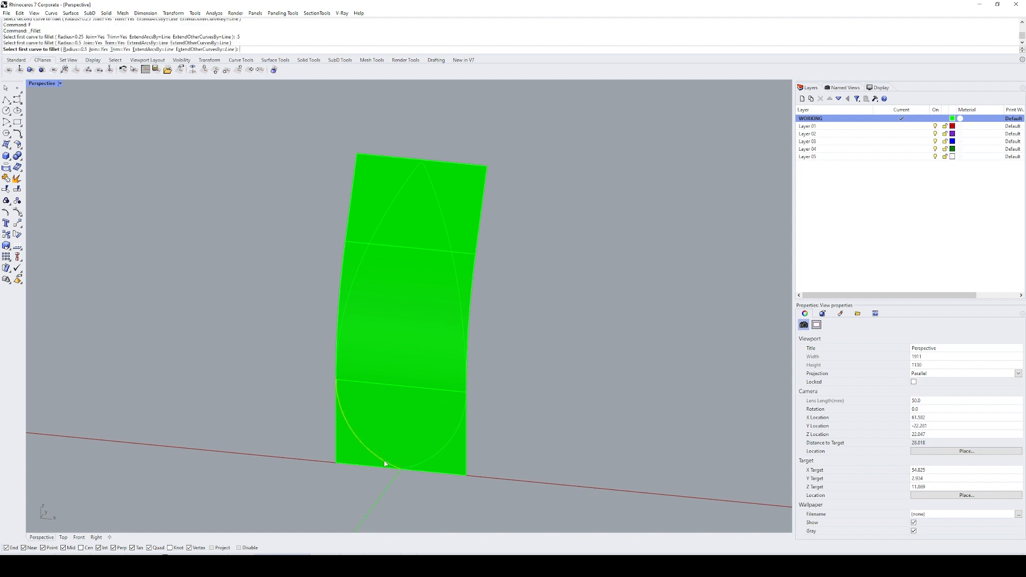
{"action": "left_click", "coordinate": [430, 460]}
{"action": "scroll", "coordinate": [406, 462], "scroll_direction": "up", "scroll_amount": 5}
Step: Inspect the filleted outline curve and the polysurface of the second panel
{"action": "left_click", "coordinate": [419, 447]}
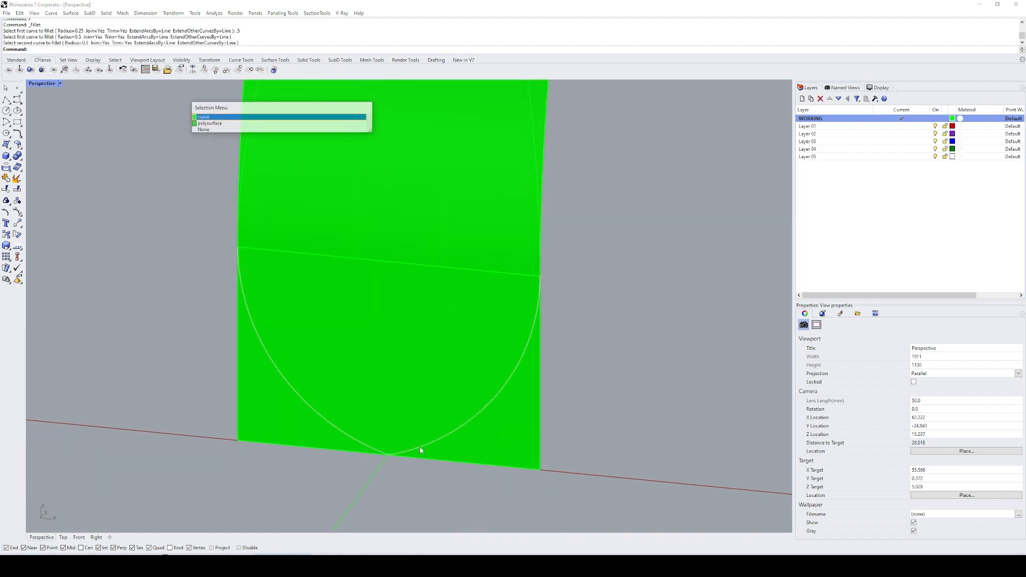
{"action": "right_click", "coordinate": [419, 447]}
{"action": "scroll", "coordinate": [386, 454], "scroll_direction": "down", "scroll_amount": 15}
{"action": "left_click", "coordinate": [494, 396]}
{"action": "right_click_drag", "start_coordinate": [431, 377], "coordinate": [399, 387]}
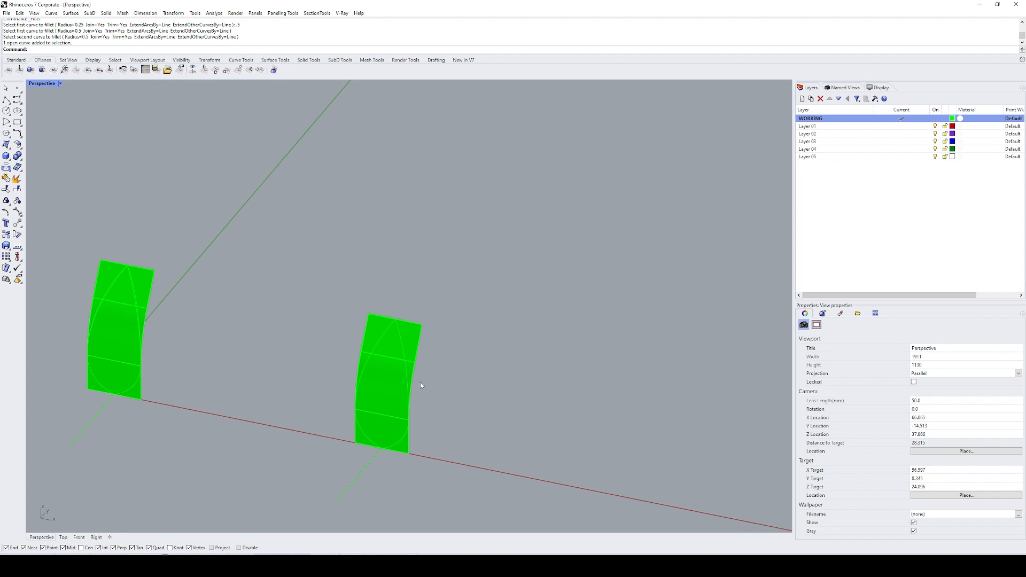
{"action": "right_click_drag", "start_coordinate": [421, 386], "coordinate": [408, 376]}
{"action": "scroll", "coordinate": [404, 383], "scroll_direction": "up", "scroll_amount": 6}
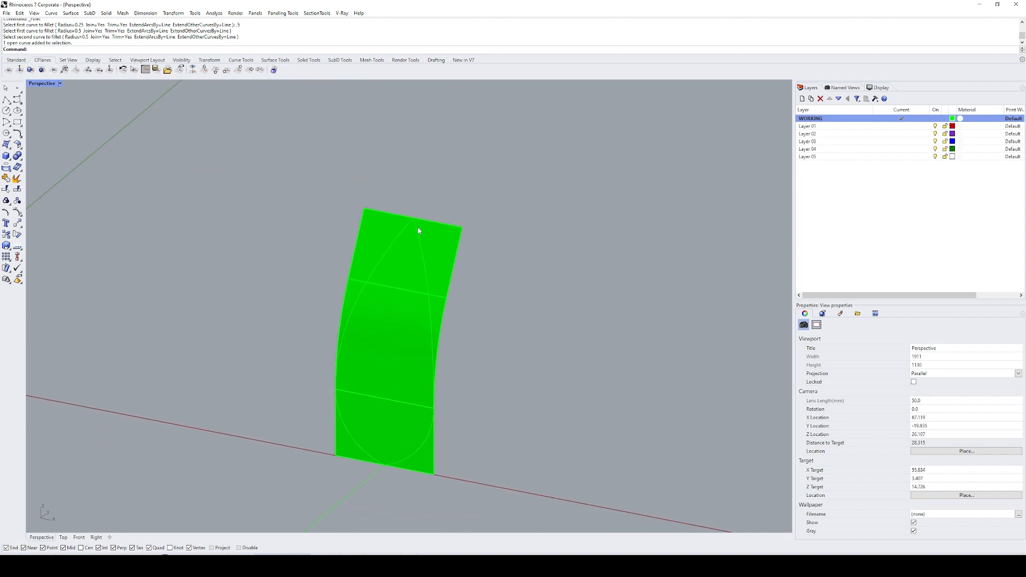
{"action": "left_click", "coordinate": [442, 284]}
{"action": "left_click", "coordinate": [495, 409]}
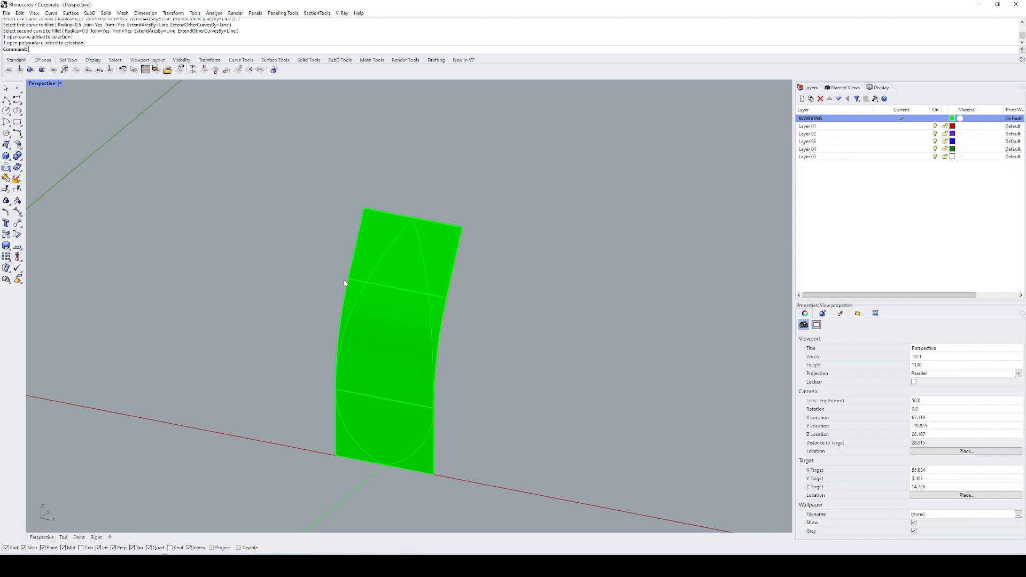
Step: Duplicate the three edges along each long side of the second panel and join them into two side curves
{"action": "right_click_drag", "start_coordinate": [435, 355], "coordinate": [427, 358], "text": "shift"}
{"action": "type", "text": "de"}
{"action": "key", "text": "space"}
{"action": "double_click", "coordinate": [433, 322]}
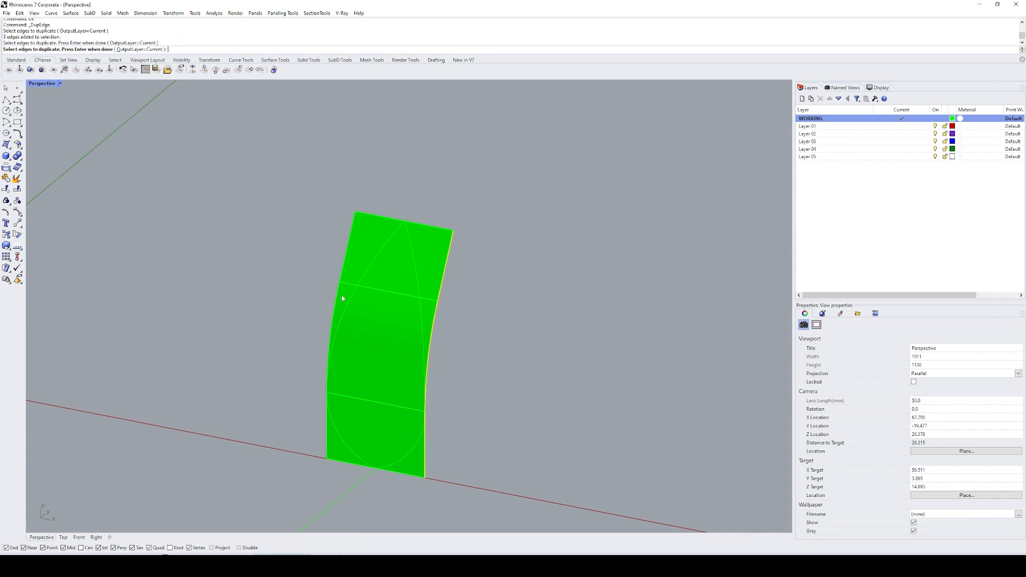
{"action": "double_click", "coordinate": [336, 301]}
{"action": "key", "text": "Return"}
{"action": "type", "text": "j"}
{"action": "key", "text": "space"}
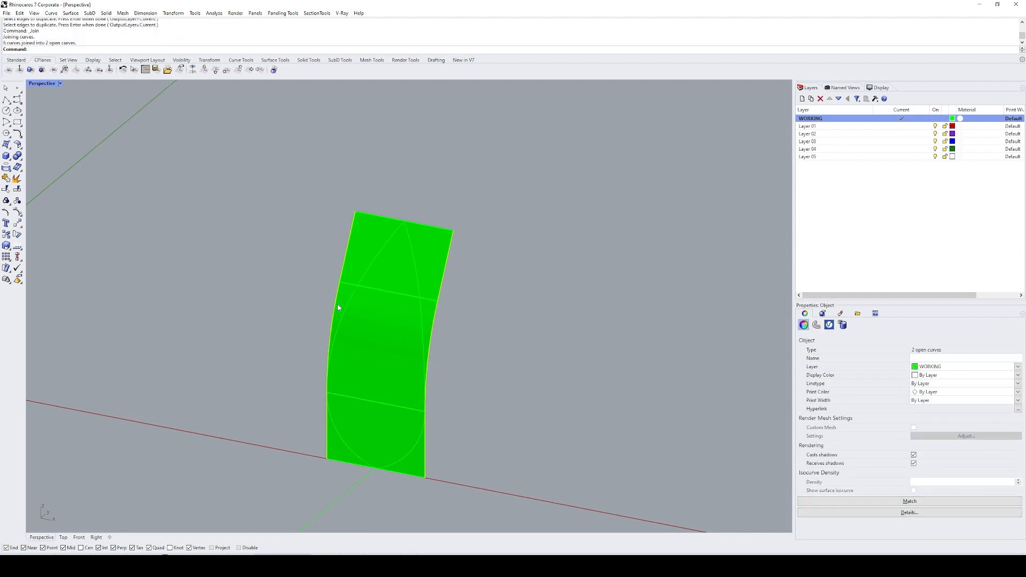
Step: Replace the second panel's polysurface with a single surface lofted between the two joined side curves, deleting those curves
{"action": "left_click", "coordinate": [366, 324]}
{"action": "key", "text": "Delete"}
{"action": "left_click", "coordinate": [447, 260]}
{"action": "left_click", "coordinate": [352, 225]}
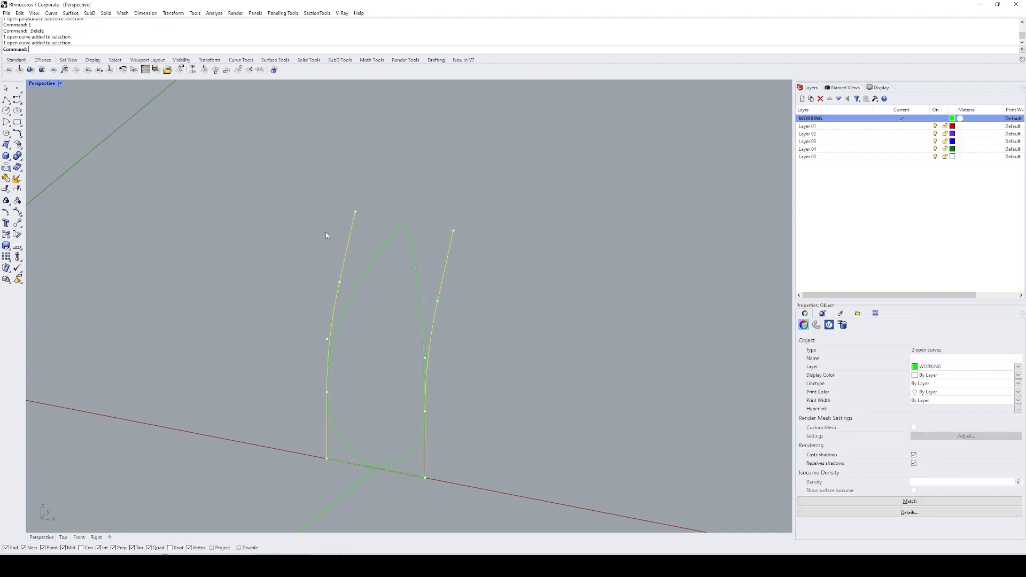
{"action": "type", "text": "lo"}
{"action": "key", "text": "space"}
{"action": "key", "text": "Return"}
{"action": "key", "text": "Return"}
{"action": "type", "text": "e"}
{"action": "key", "text": "space"}
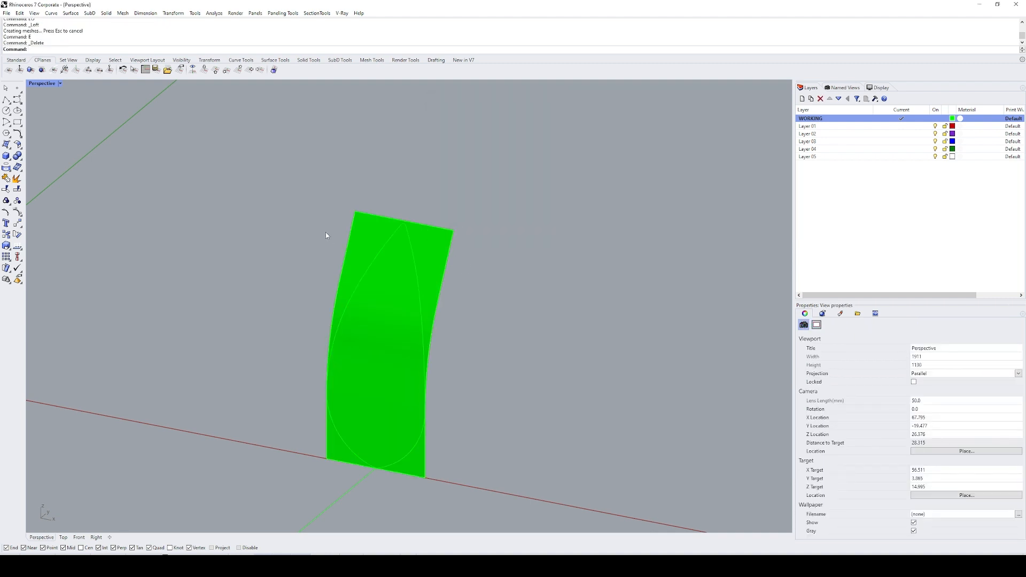
Step: Try to extract the lofted surface's lengthwise V isocurve through the midpoint of its base edge, and delete it
{"action": "scroll", "coordinate": [482, 297], "scroll_direction": "down", "scroll_amount": 1}
{"action": "scroll", "coordinate": [483, 297], "scroll_direction": "down", "scroll_amount": 1}
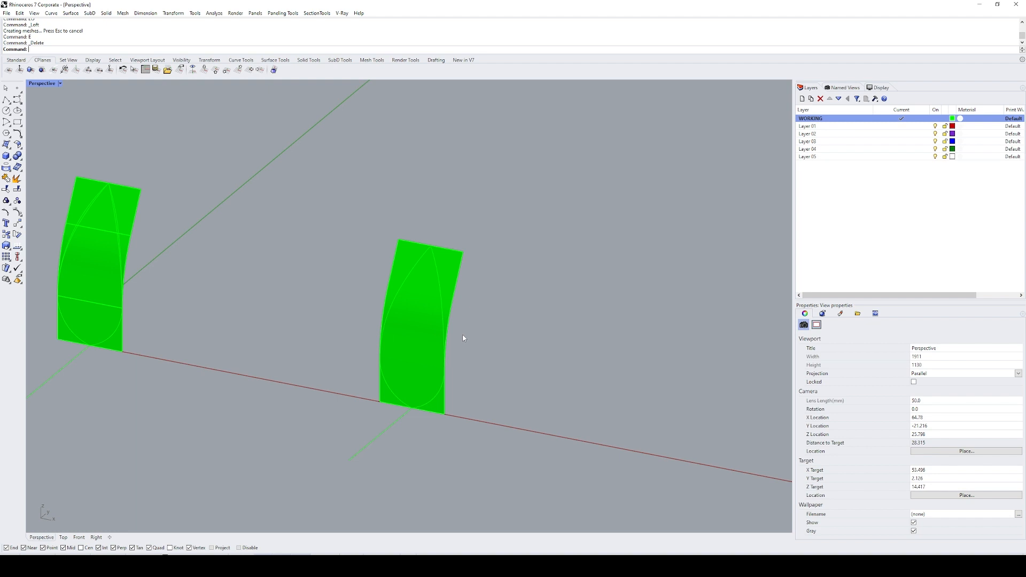
{"action": "type", "text": "I"}
{"action": "key", "text": "Return"}
{"action": "left_click", "coordinate": [432, 338]}
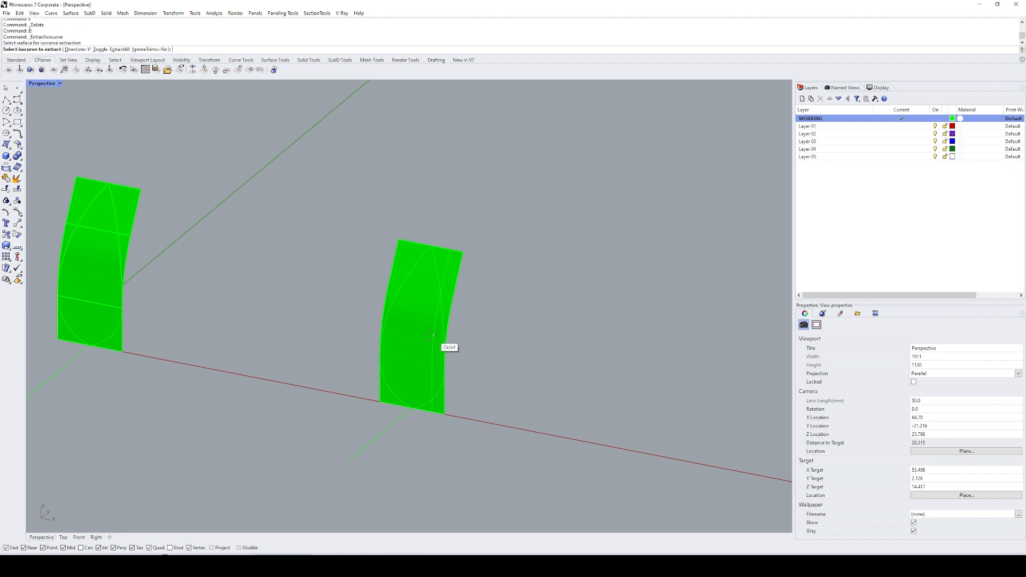
{"action": "scroll", "coordinate": [413, 404], "scroll_direction": "up", "scroll_amount": 5}
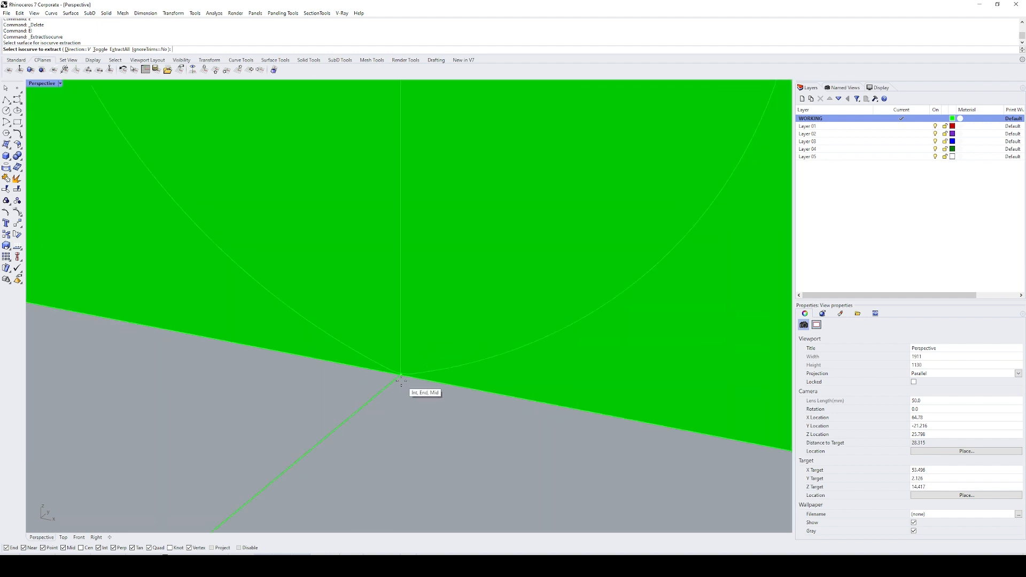
{"action": "left_click", "coordinate": [399, 382]}
{"action": "scroll", "coordinate": [448, 433], "scroll_direction": "down", "scroll_amount": 3}
{"action": "key", "text": "Return"}
{"action": "type", "text": "E"}
{"action": "key", "text": "Return"}
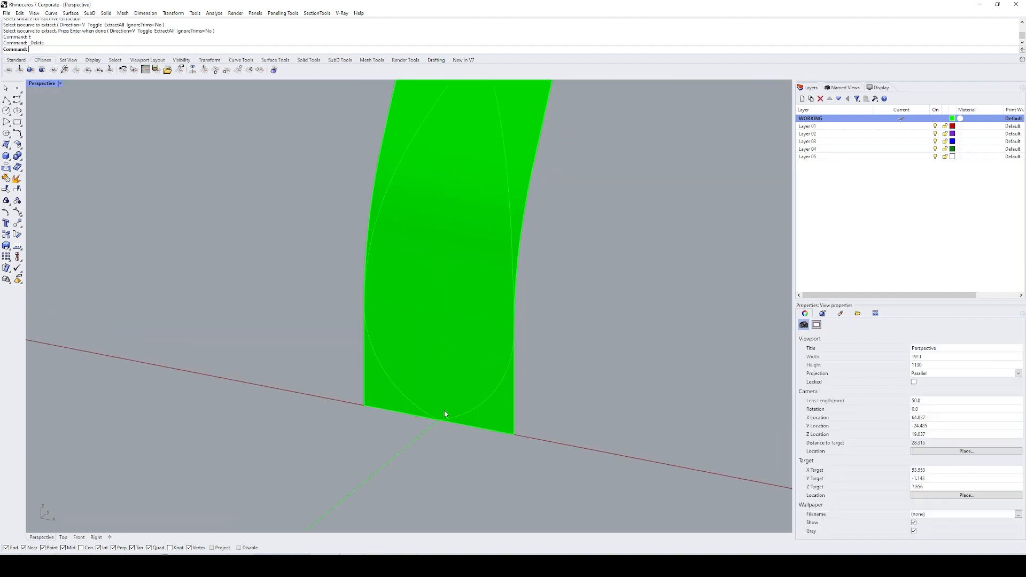
Step: Extract the lofted surface's lengthwise V isocurve at the point where the guide line meets its base edge
{"action": "key", "text": "Return"}
{"action": "left_click", "coordinate": [447, 398]}
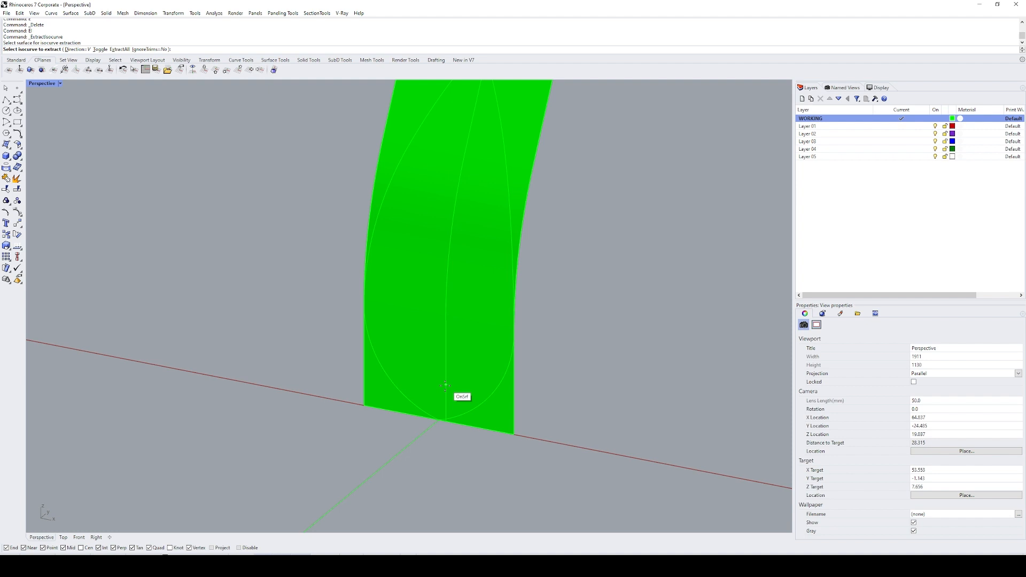
{"action": "left_click", "coordinate": [439, 421]}
{"action": "key", "text": "Return"}
{"action": "key", "text": "Escape"}
Step: Show the extracted centre curve's control points and move its four lower points 1 unit along the Y axis, away from the guide line
{"action": "scroll", "coordinate": [486, 465], "scroll_direction": "down", "scroll_amount": 3}
{"action": "left_click", "coordinate": [423, 338]}
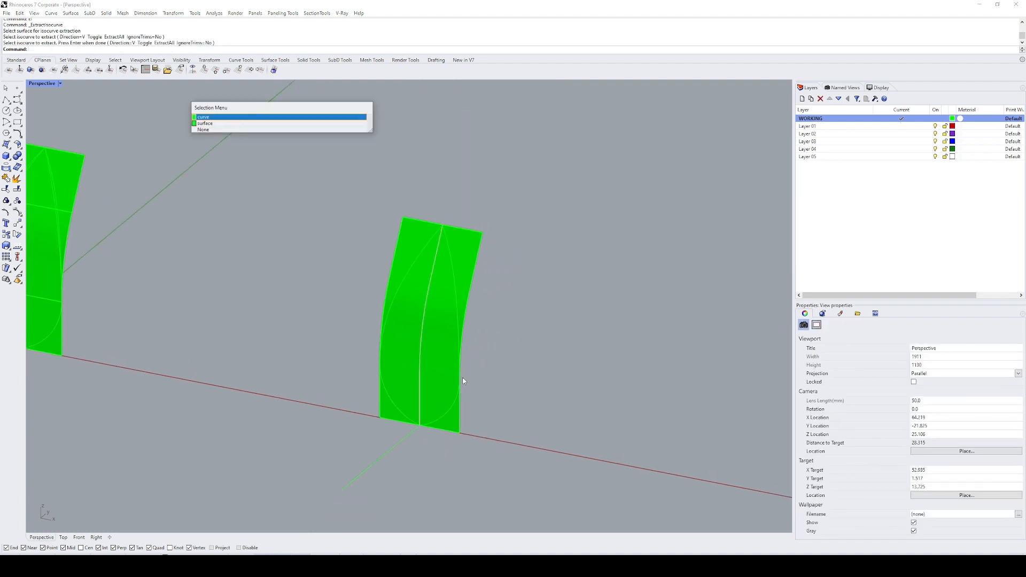
{"action": "key", "text": "Return"}
{"action": "key", "text": "F10"}
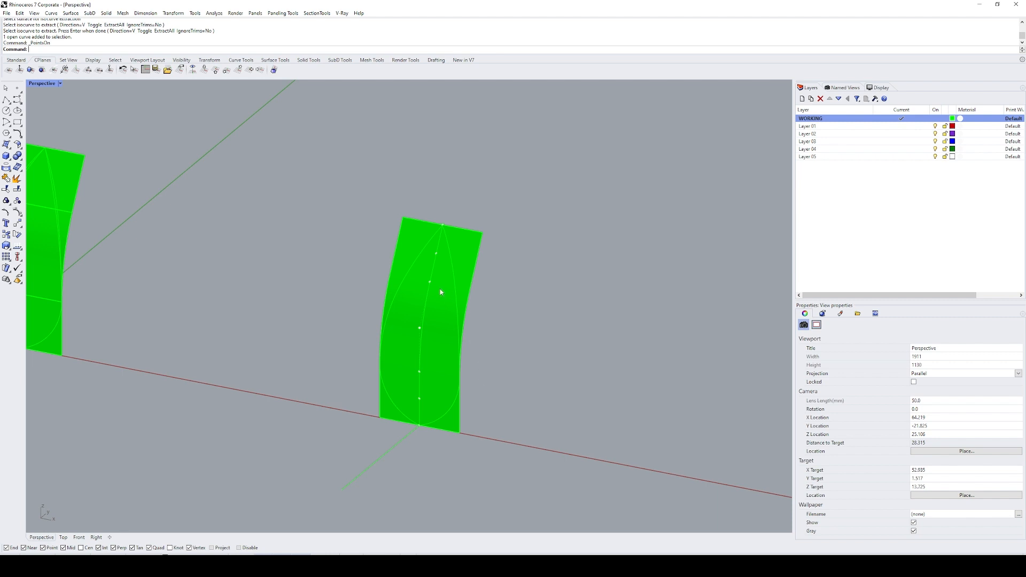
{"action": "right_click_drag", "start_coordinate": [441, 292], "coordinate": [383, 315]}
{"action": "left_click_drag", "start_coordinate": [383, 332], "coordinate": [415, 450]}
{"action": "scroll", "coordinate": [422, 332], "scroll_direction": "up", "scroll_amount": 2}
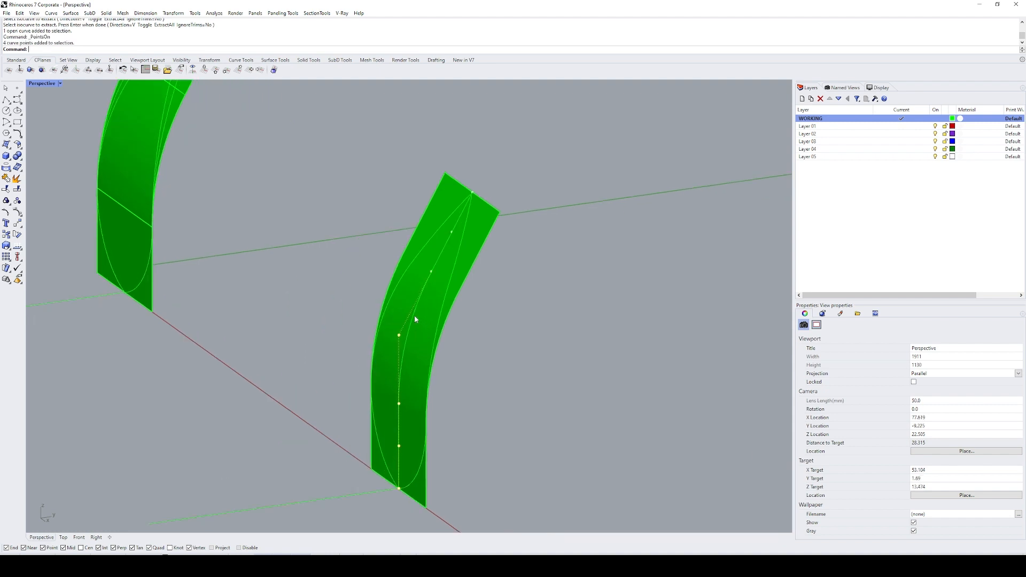
{"action": "key", "text": "Return"}
{"action": "left_click", "coordinate": [471, 411]}
{"action": "type", "text": "1"}
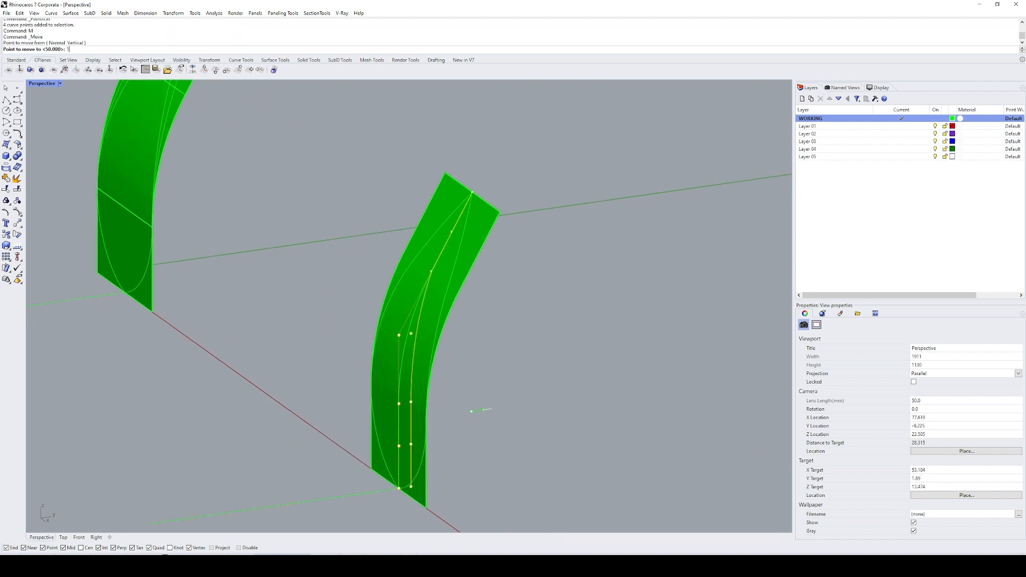
{"action": "left_click", "coordinate": [511, 406]}
{"action": "left_click", "coordinate": [518, 408]}
Step: Hide the lofted surface of the second panel
{"action": "right_click_drag", "start_coordinate": [490, 359], "coordinate": [581, 370], "text": "shift"}
{"action": "left_click", "coordinate": [449, 306]}
{"action": "type", "text": "h"}
{"action": "key", "text": "Return"}
{"action": "scroll", "coordinate": [520, 348], "scroll_direction": "down", "scroll_amount": 4}
Step: Duplicate the first panel's lower seam edge and move the duplicate 50 units along the X axis to the second outline
{"action": "type", "text": "de"}
{"action": "key", "text": "Return"}
{"action": "left_click", "coordinate": [224, 285]}
{"action": "key", "text": "Return"}
{"action": "type", "text": "m"}
{"action": "key", "text": "Return"}
{"action": "left_click", "coordinate": [342, 350]}
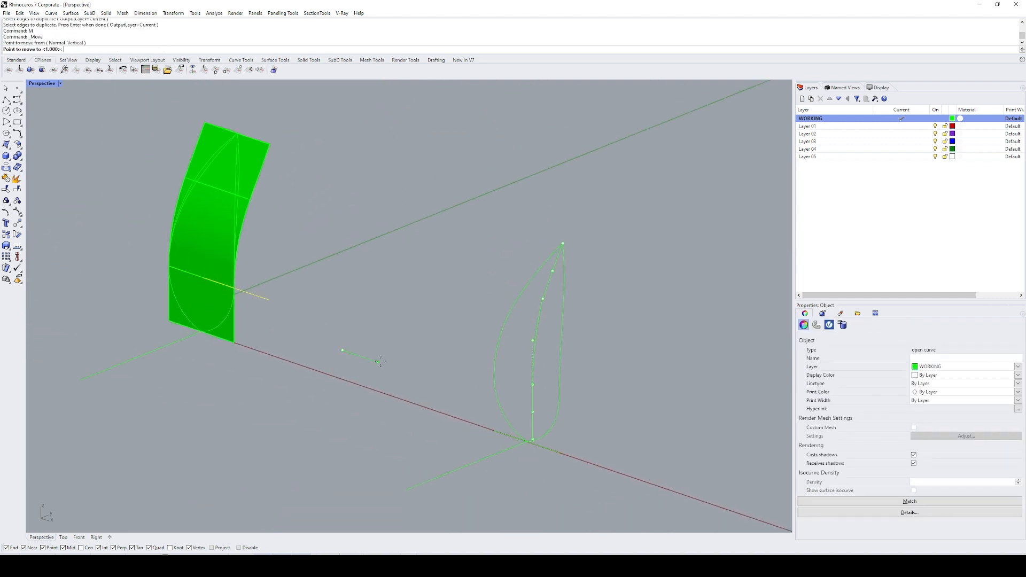
{"action": "type", "text": "50"}
Step: Try to extrude the moved seam line 12 units along the Y direction, and undo the extrusion
{"action": "key", "text": "Return"}
{"action": "left_click", "coordinate": [380, 362]}
{"action": "type", "text": "zs"}
{"action": "key", "text": "Return"}
{"action": "scroll", "coordinate": [382, 362], "scroll_direction": "down", "scroll_amount": 10}
{"action": "type", "text": "c"}
{"action": "key", "text": "Return"}
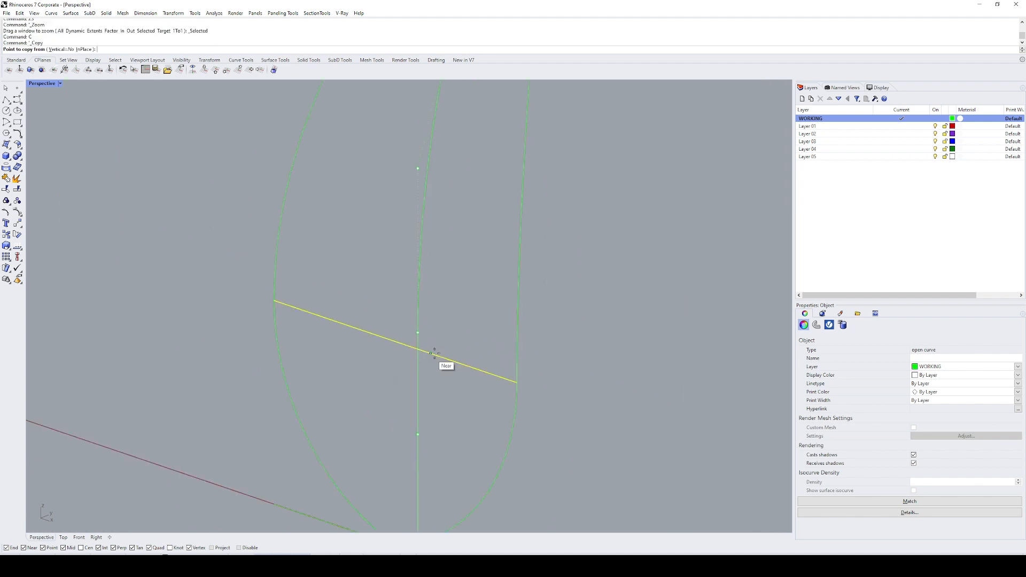
{"action": "key", "text": "Escape"}
{"action": "type", "text": "ec"}
{"action": "key", "text": "Return"}
{"action": "type", "text": "d"}
{"action": "key", "text": "Return"}
{"action": "left_click", "coordinate": [454, 361]}
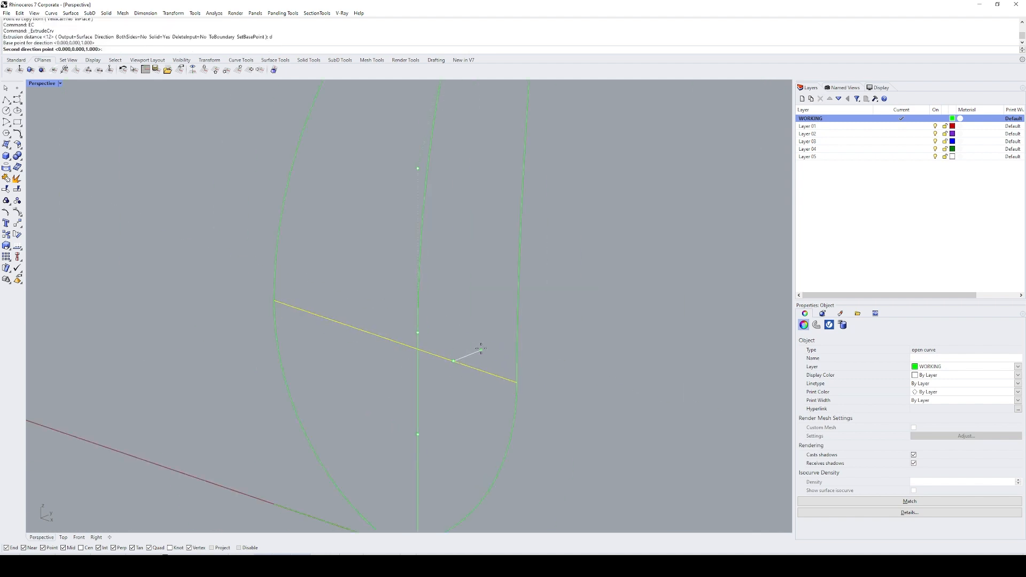
{"action": "left_click", "coordinate": [481, 350]}
{"action": "key", "text": "Return"}
{"action": "scroll", "coordinate": [422, 334], "scroll_direction": "up", "scroll_amount": 10}
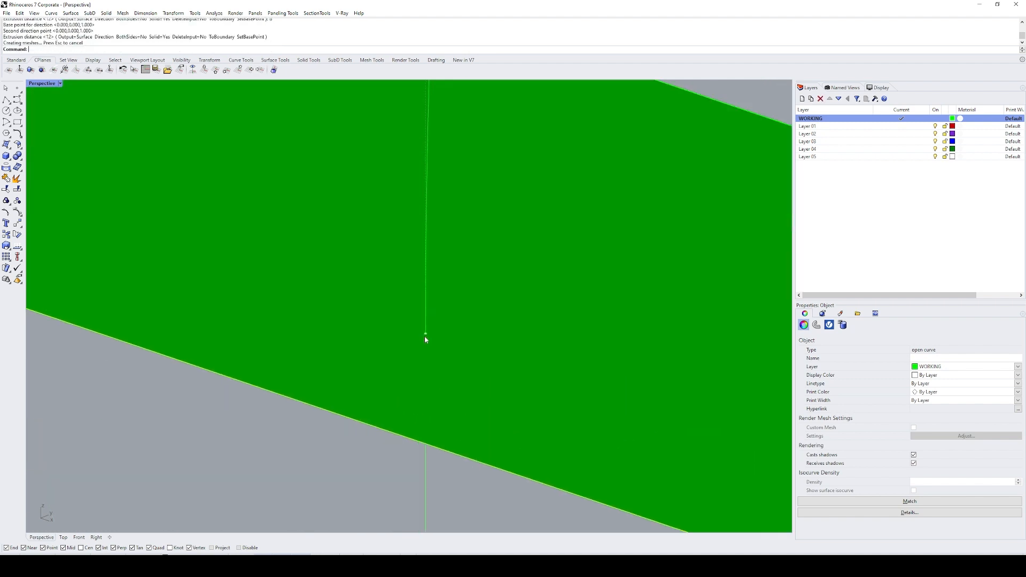
{"action": "scroll", "coordinate": [433, 337], "scroll_direction": "down", "scroll_amount": 5}
{"action": "key", "text": "ctrl+z"}
Step: Copy the seam line from its midpoint to the nearby control point of the edited centre curve
{"action": "scroll", "coordinate": [474, 277], "scroll_direction": "up", "scroll_amount": 1}
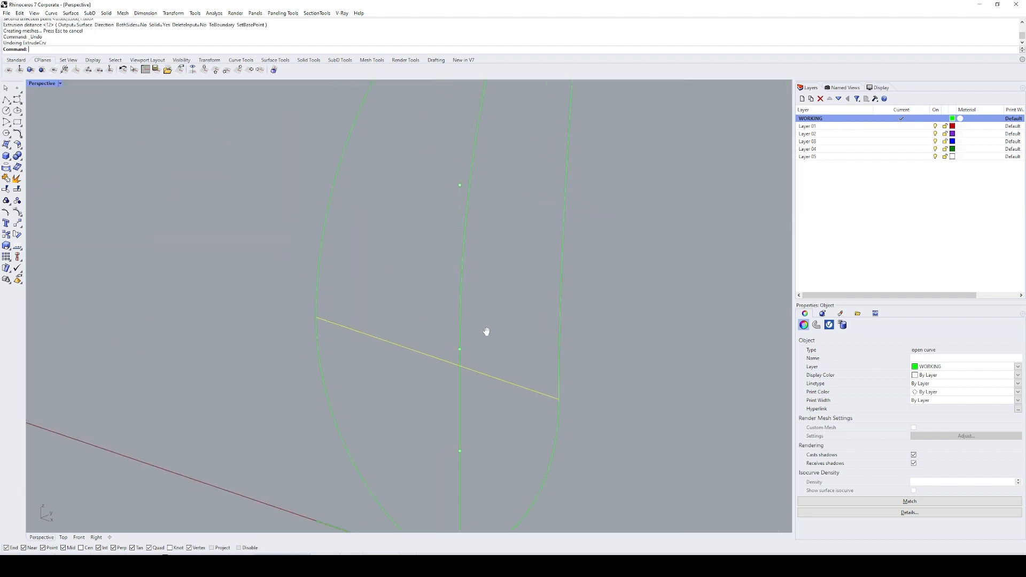
{"action": "type", "text": "c"}
{"action": "key", "text": "Return"}
{"action": "left_click", "coordinate": [460, 366]}
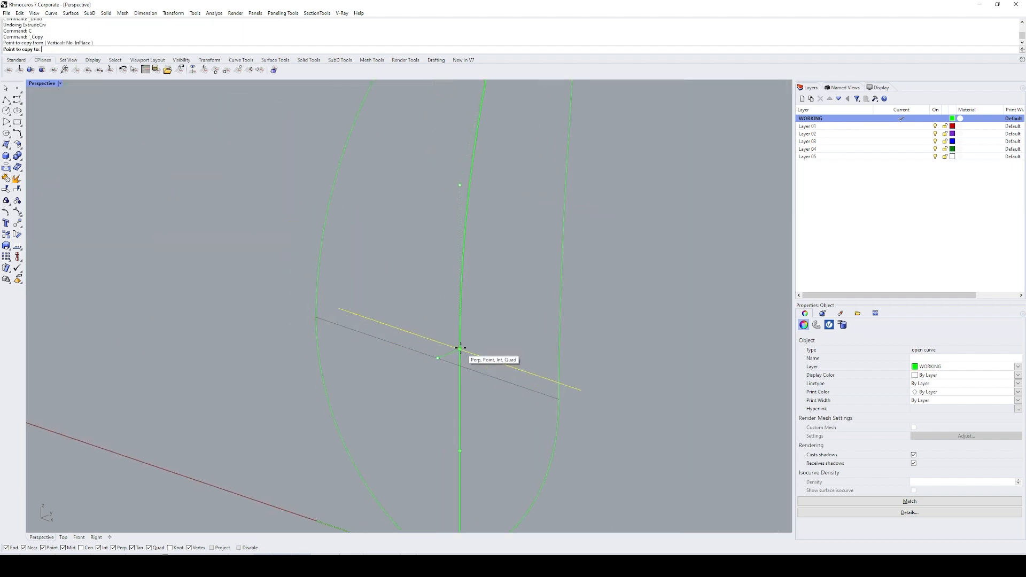
{"action": "left_click", "coordinate": [460, 349]}
{"action": "key", "text": "Return"}
Step: Draw an arc from the centre curve's control point, tangent to the copied line and ending at the lower seam line's left end on the outline
{"action": "right_click_drag", "start_coordinate": [497, 345], "coordinate": [488, 302], "text": "shift"}
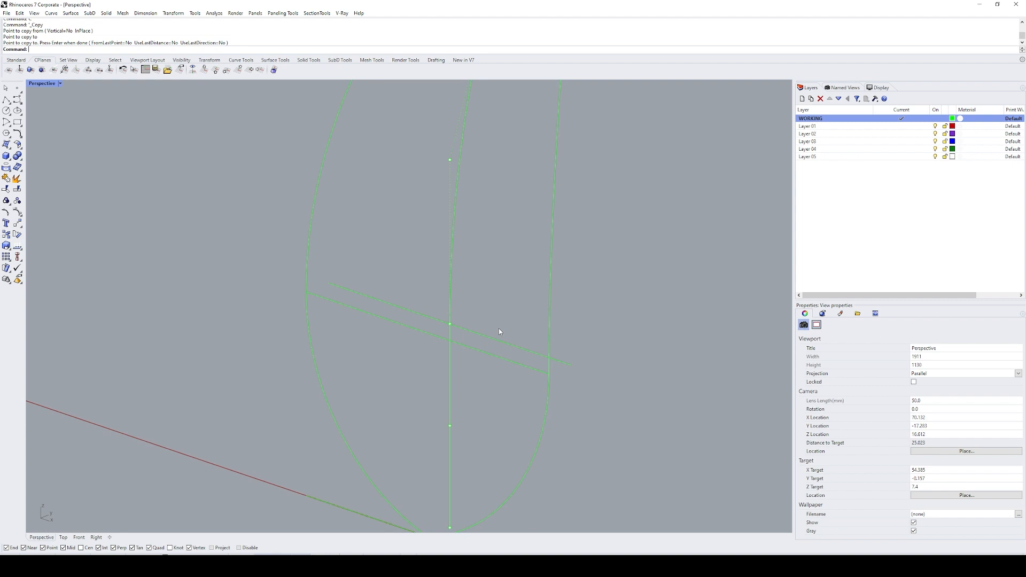
{"action": "mouse_move", "coordinate": [485, 338]}
{"action": "right_mouse_down"}
{"action": "mouse_move", "coordinate": [481, 323]}
{"action": "mouse_move", "coordinate": [481, 336]}
{"action": "right_mouse_up"}
{"action": "type", "text": "AR"}
{"action": "key", "text": "Return"}
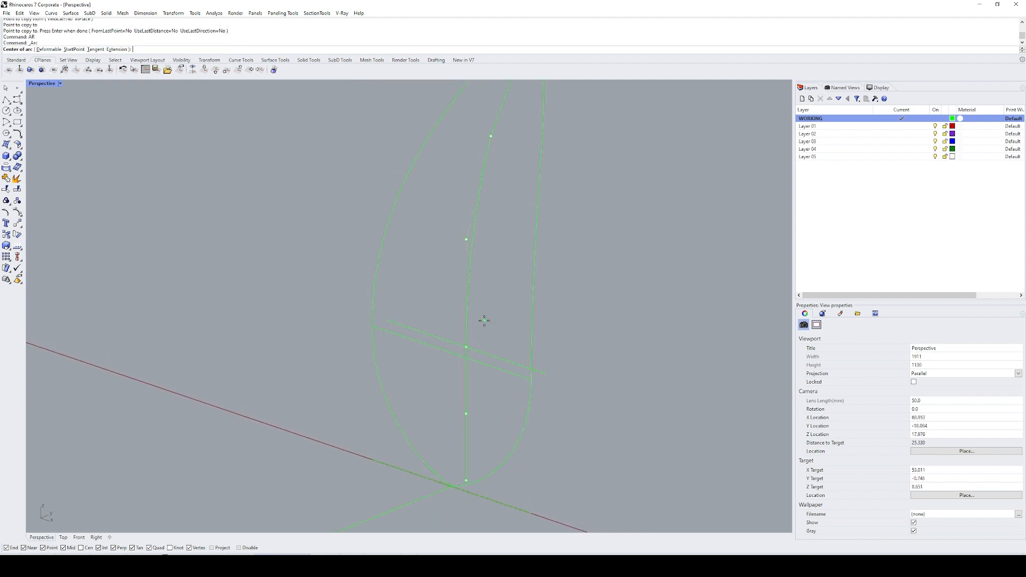
{"action": "type", "text": "t"}
{"action": "key", "text": "Return"}
{"action": "type", "text": "p"}
{"action": "key", "text": "Return"}
{"action": "left_click", "coordinate": [468, 349]}
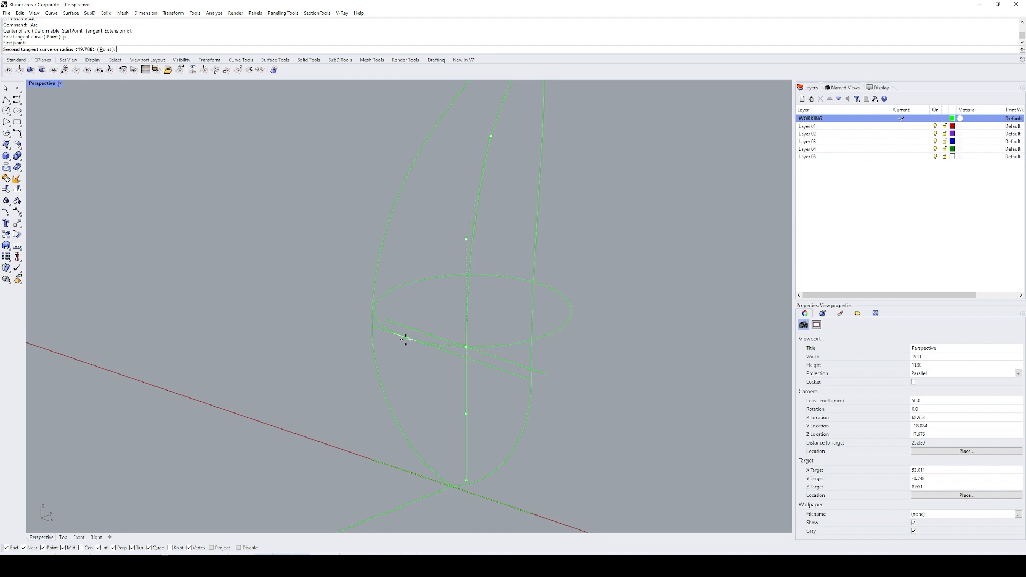
{"action": "left_click", "coordinate": [437, 347]}
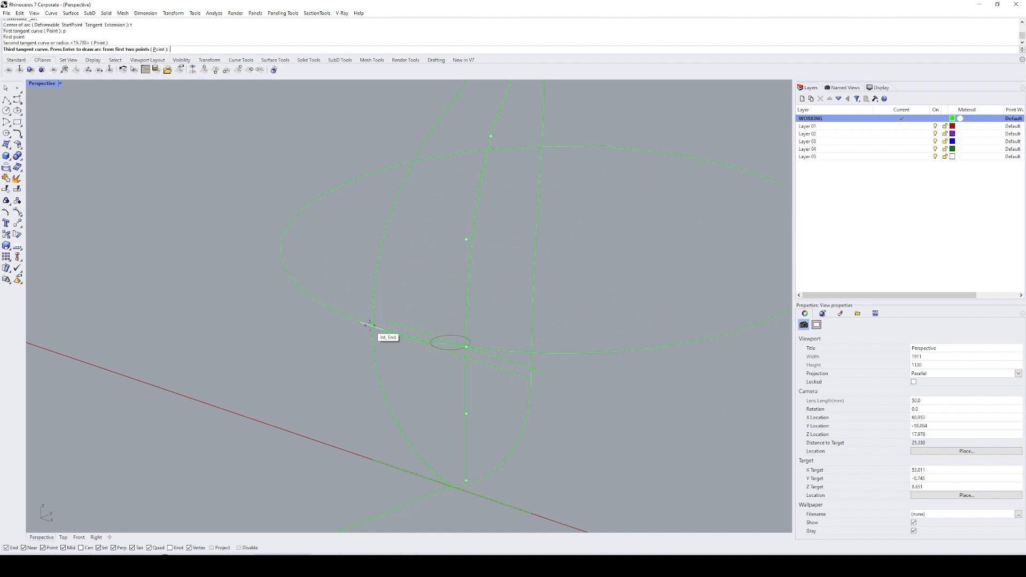
{"action": "scroll", "coordinate": [374, 325], "scroll_direction": "up", "scroll_amount": 10}
{"action": "type", "text": "z"}
{"action": "key", "text": "Return"}
{"action": "left_click_drag", "start_coordinate": [279, 275], "coordinate": [358, 366]}
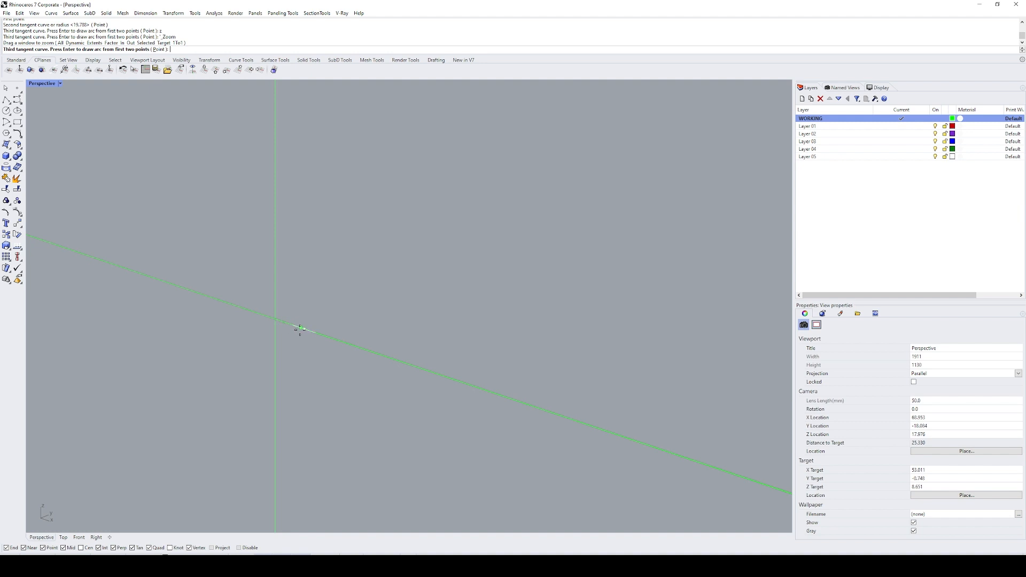
{"action": "left_click", "coordinate": [275, 319]}
{"action": "left_click", "coordinate": [297, 327]}
{"action": "right_click_drag", "start_coordinate": [298, 328], "coordinate": [348, 315], "text": "shift"}
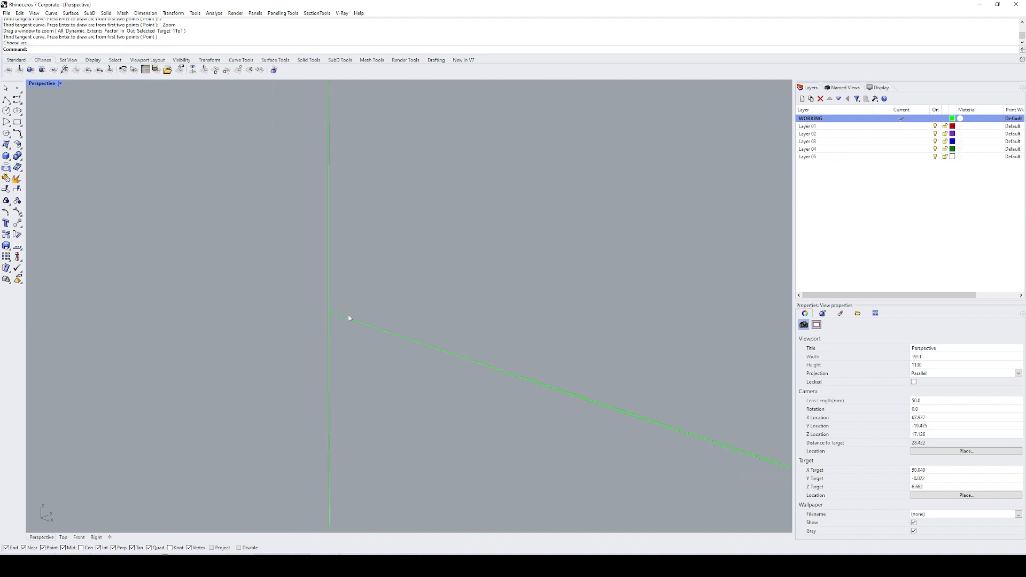
Step: Mirror the new arc across the vertical centre plane to the other side of the outline
{"action": "type", "text": "sl"}
{"action": "key", "text": "Return"}
{"action": "type", "text": "zs"}
{"action": "key", "text": "Return"}
{"action": "scroll", "coordinate": [374, 315], "scroll_direction": "down", "scroll_amount": 5}
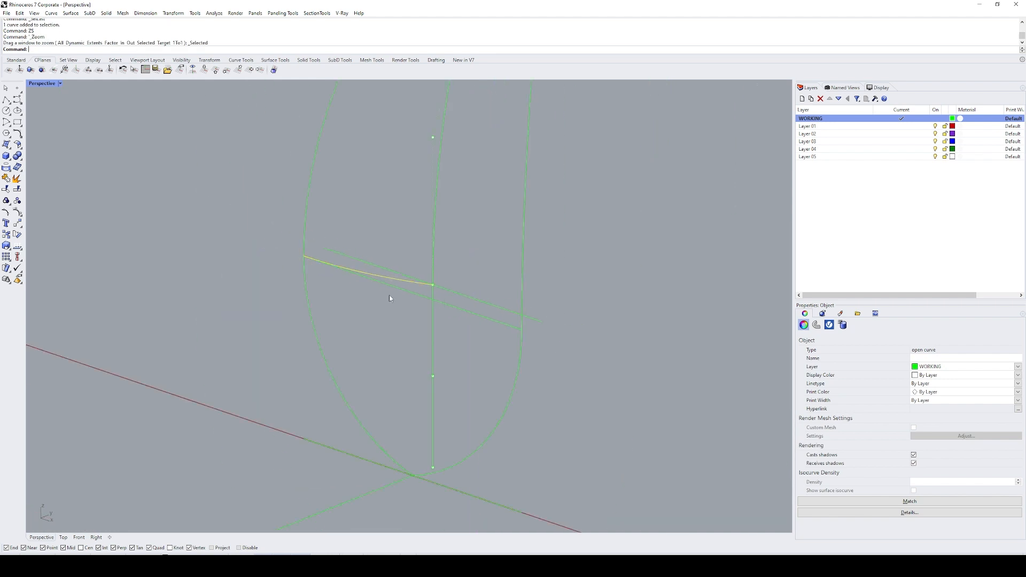
{"action": "type", "text": "mirror"}
{"action": "key", "text": "Return"}
{"action": "left_click", "coordinate": [344, 503]}
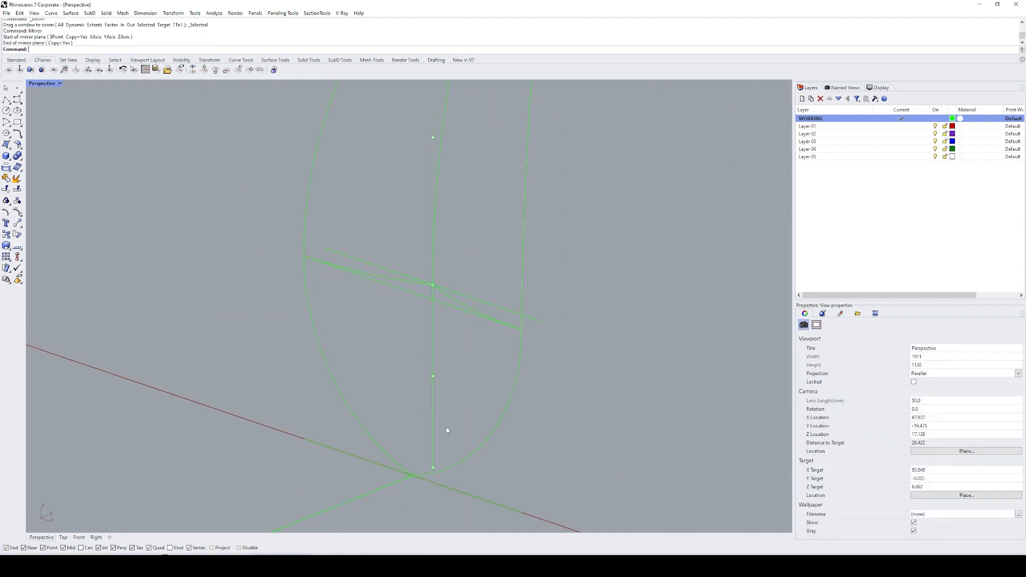
Step: Extend the original cross-section arc to meet the outline's left side curve
{"action": "scroll", "coordinate": [304, 258], "scroll_direction": "up", "scroll_amount": 5}
{"action": "left_click", "coordinate": [304, 299]}
{"action": "type", "text": "EX"}
{"action": "key", "text": "Return"}
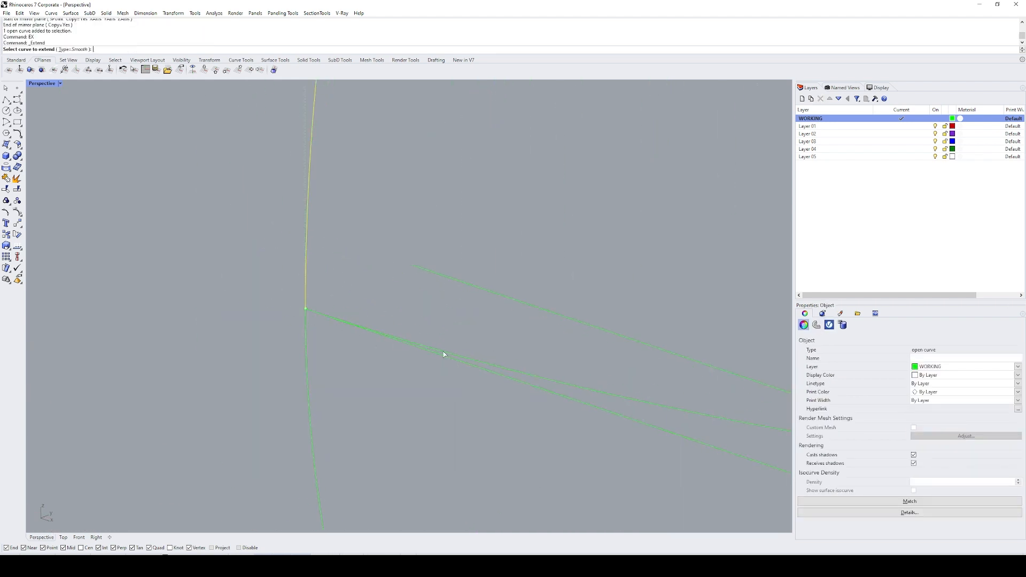
{"action": "scroll", "coordinate": [428, 337], "scroll_direction": "down", "scroll_amount": 4}
{"action": "scroll", "coordinate": [470, 361], "scroll_direction": "up", "scroll_amount": 5}
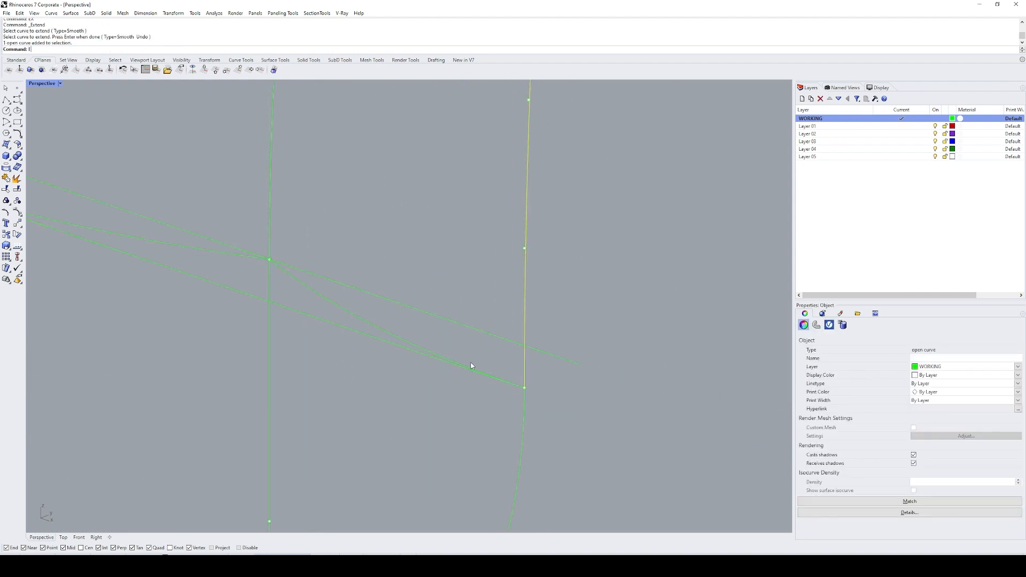
Step: Intersect the mirrored arc with the outline's right side curve as a check, and undo the intersection
{"action": "left_click", "coordinate": [433, 355]}
{"action": "left_click", "coordinate": [525, 369], "text": "shift"}
{"action": "type", "text": "INT"}
{"action": "key", "text": "Return"}
{"action": "key", "text": "ctrl+z"}
{"action": "scroll", "coordinate": [570, 417], "scroll_direction": "down", "scroll_amount": 5}
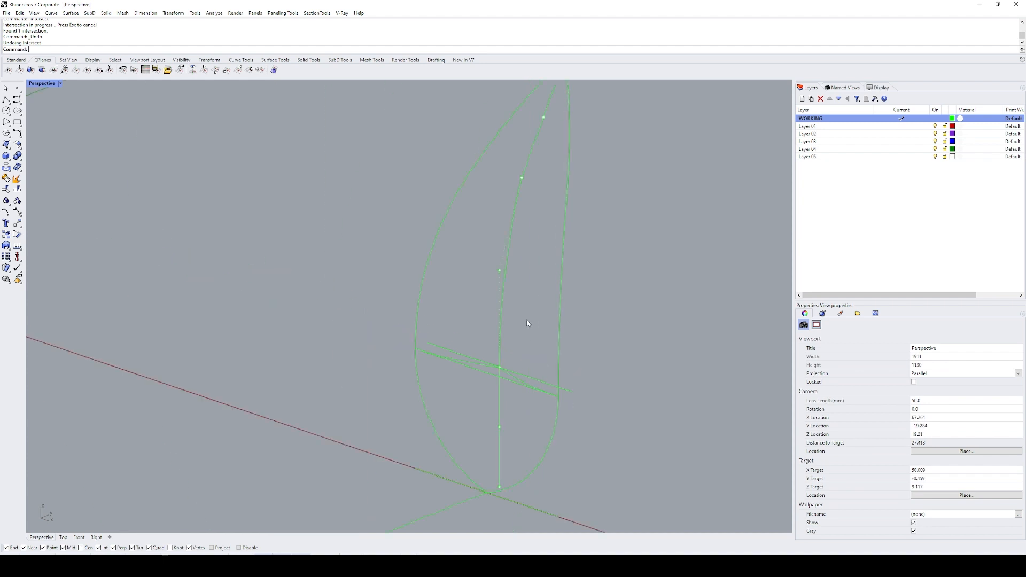
Step: Delete the copied tangent line and the straight lower seam line beside the cross-section arcs
{"action": "scroll", "coordinate": [526, 368], "scroll_direction": "up", "scroll_amount": 2}
{"action": "left_click_drag", "start_coordinate": [517, 376], "coordinate": [517, 376]}
{"action": "type", "text": "E"}
{"action": "key", "text": "Return"}
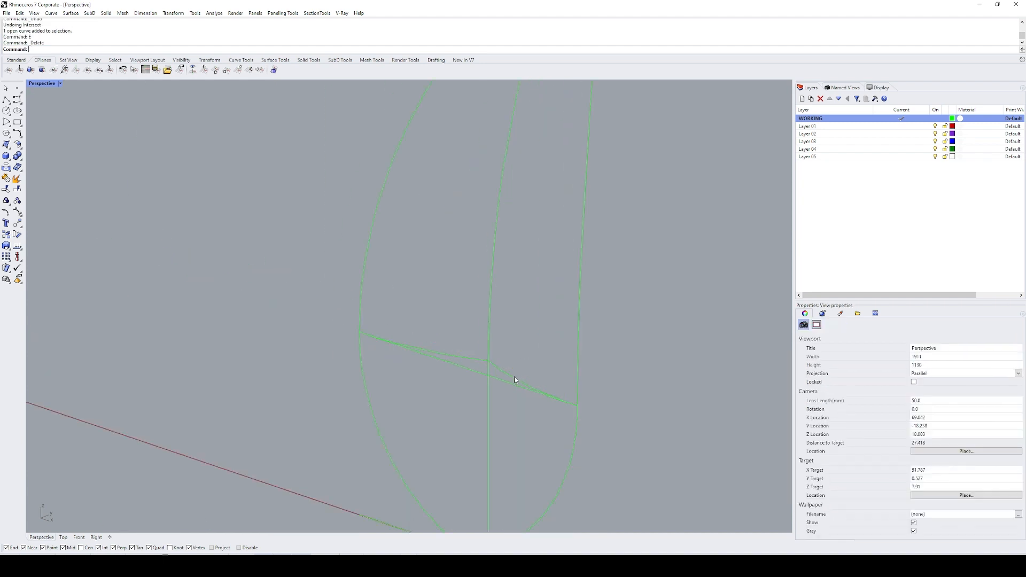
{"action": "left_click", "coordinate": [514, 382]}
{"action": "type", "text": "E"}
{"action": "key", "text": "Return"}
Step: Duplicate the first panel's upper seam edge and move the duplicate 50 units along the X axis to the second outline
{"action": "scroll", "coordinate": [522, 367], "scroll_direction": "down", "scroll_amount": 8}
{"action": "right_click_drag", "start_coordinate": [529, 360], "coordinate": [513, 369], "text": "shift"}
{"action": "type", "text": "DE"}
{"action": "key", "text": "Return"}
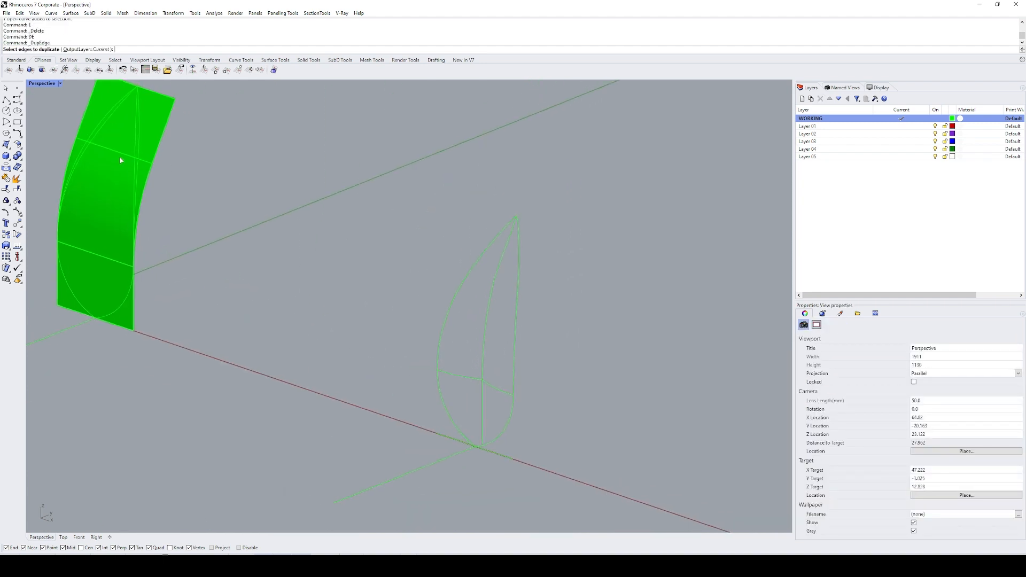
{"action": "left_click", "coordinate": [120, 153]}
{"action": "key", "text": "Return"}
{"action": "right_click_drag", "start_coordinate": [318, 281], "coordinate": [307, 273], "text": "shift"}
{"action": "type", "text": "M"}
{"action": "key", "text": "Return"}
{"action": "left_click", "coordinate": [465, 438]}
Step: Split the moved upper seam line at both sides of the outline and delete the two outer pieces
{"action": "type", "text": "ZS"}
{"action": "key", "text": "Return"}
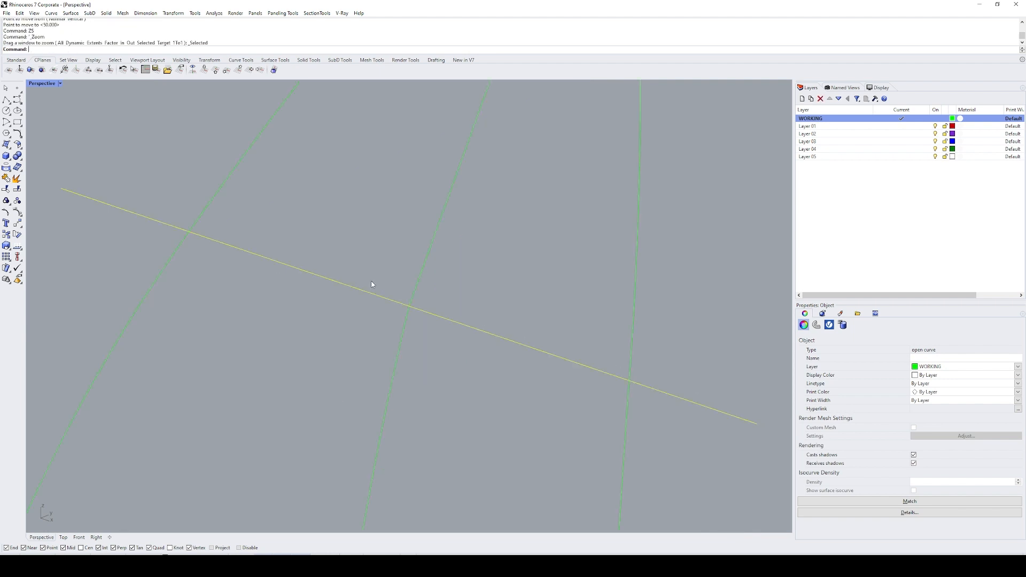
{"action": "type", "text": "SP"}
{"action": "key", "text": "Return"}
{"action": "left_click_drag", "start_coordinate": [360, 198], "coordinate": [235, 129]}
{"action": "key", "text": "Return"}
{"action": "left_click_drag", "start_coordinate": [572, 299], "coordinate": [476, 387], "text": "ctrl"}
{"action": "type", "text": "E"}
{"action": "key", "text": "Return"}
{"action": "scroll", "coordinate": [497, 374], "scroll_direction": "down", "scroll_amount": 5}
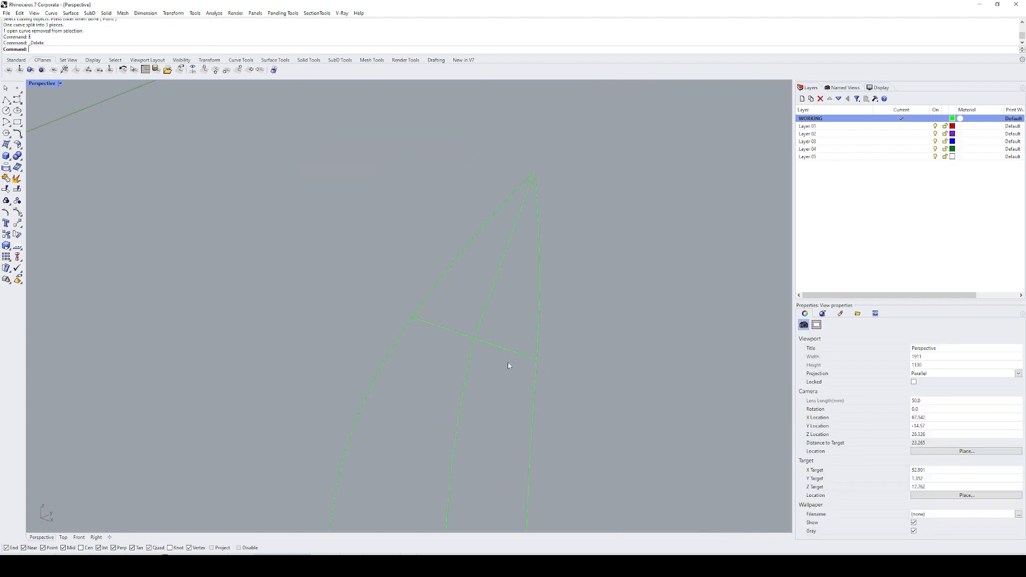
Step: Extrude the edited centre curve to both sides as a temporary test surface
{"action": "left_click", "coordinate": [503, 348]}
{"action": "right_click_drag", "start_coordinate": [502, 349], "coordinate": [447, 293]}
{"action": "scroll", "coordinate": [448, 295], "scroll_direction": "up", "scroll_amount": 5}
{"action": "left_click", "coordinate": [452, 315]}
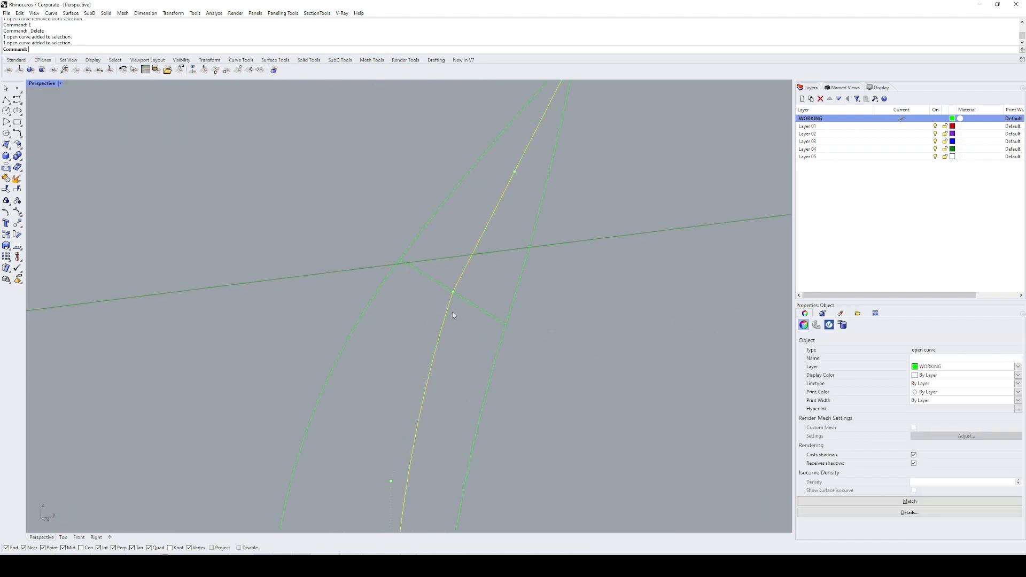
{"action": "scroll", "coordinate": [464, 346], "scroll_direction": "down", "scroll_amount": 8}
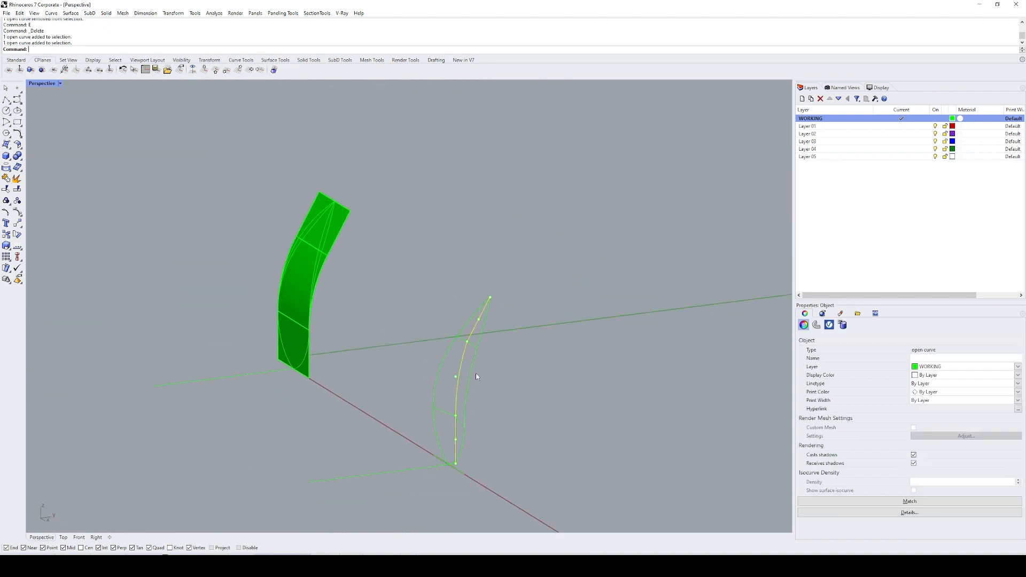
{"action": "right_click_drag", "start_coordinate": [475, 373], "coordinate": [509, 389]}
{"action": "type", "text": "EC"}
{"action": "key", "text": "Return"}
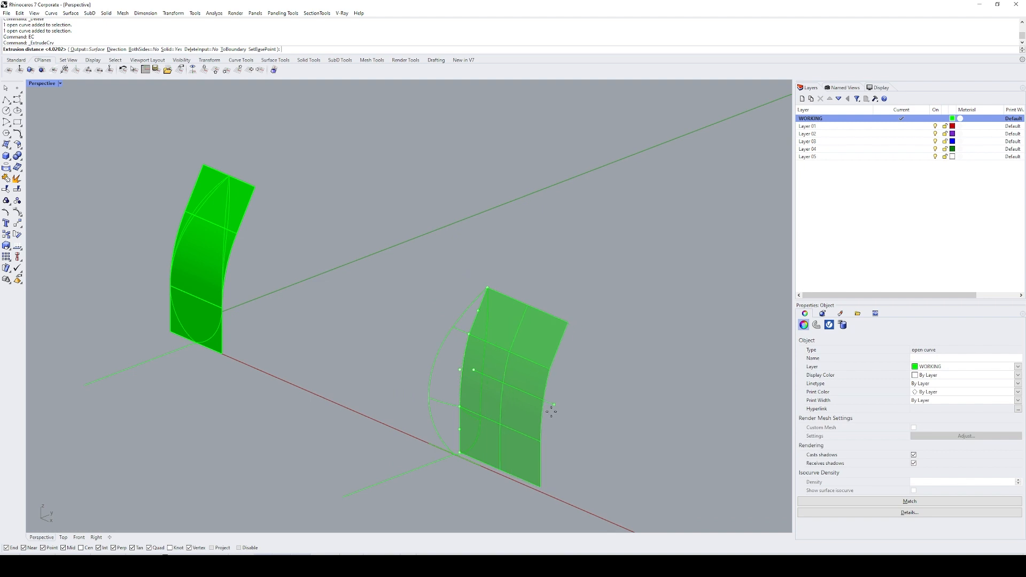
{"action": "type", "text": "b"}
{"action": "key", "text": "Return"}
{"action": "left_click", "coordinate": [528, 368]}
Step: Check the test surface's smoothness with the arches.png environment map, and delete the surface
{"action": "left_click", "coordinate": [528, 367]}
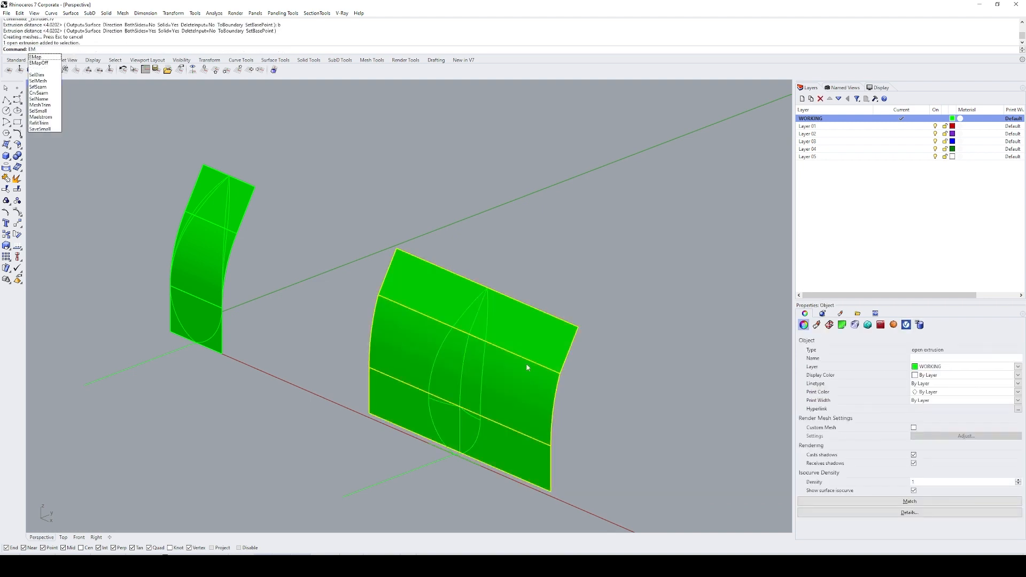
{"action": "key", "text": "Return"}
{"action": "right_click_drag", "start_coordinate": [659, 358], "coordinate": [495, 346]}
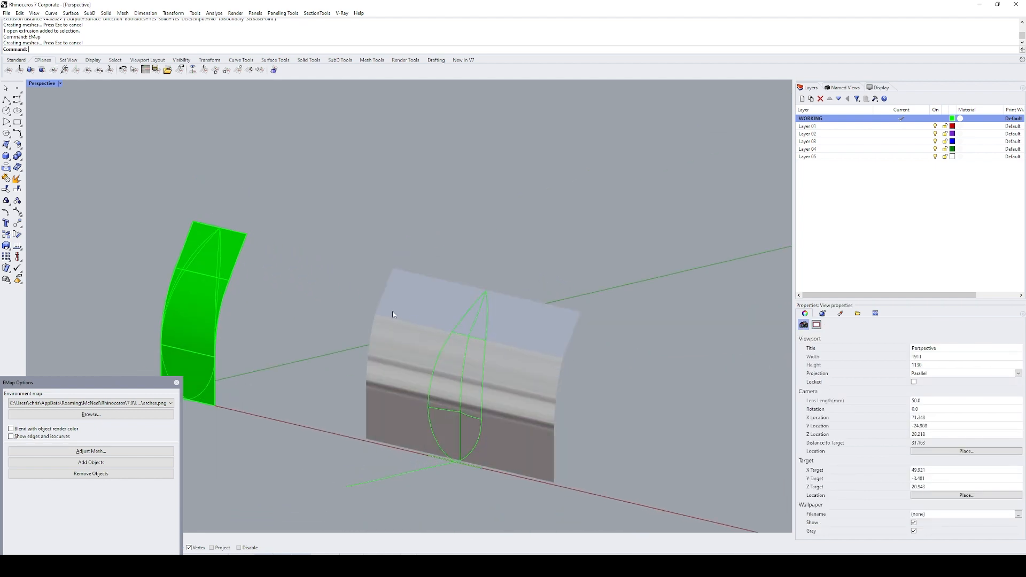
{"action": "left_click", "coordinate": [552, 363]}
{"action": "key", "text": "Delete"}
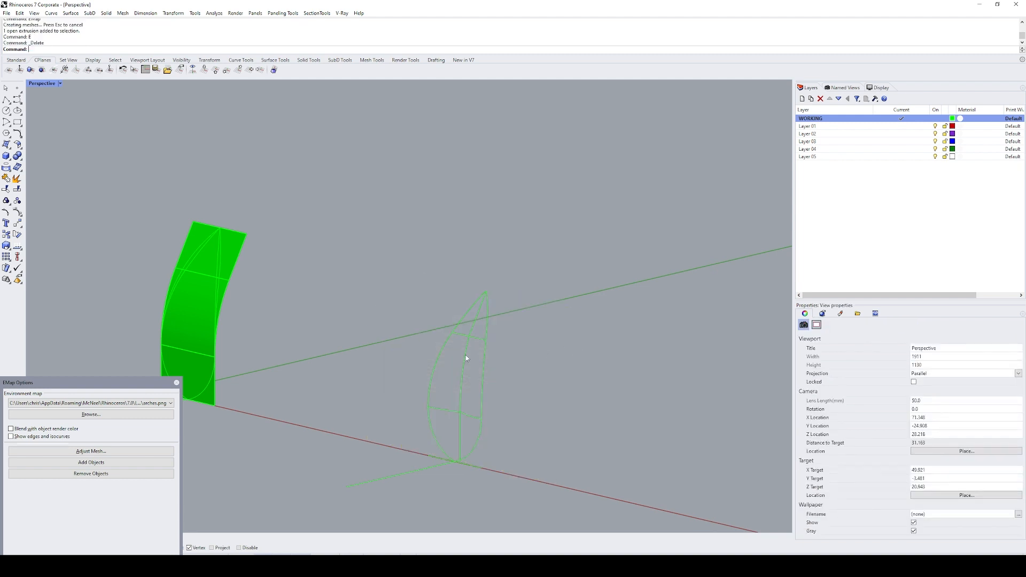
{"action": "left_click", "coordinate": [177, 384]}
Step: Draw an arc tangent to the centre curve's upper and lower portions across the kink at the upper seam line
{"action": "scroll", "coordinate": [467, 337], "scroll_direction": "up", "scroll_amount": 5}
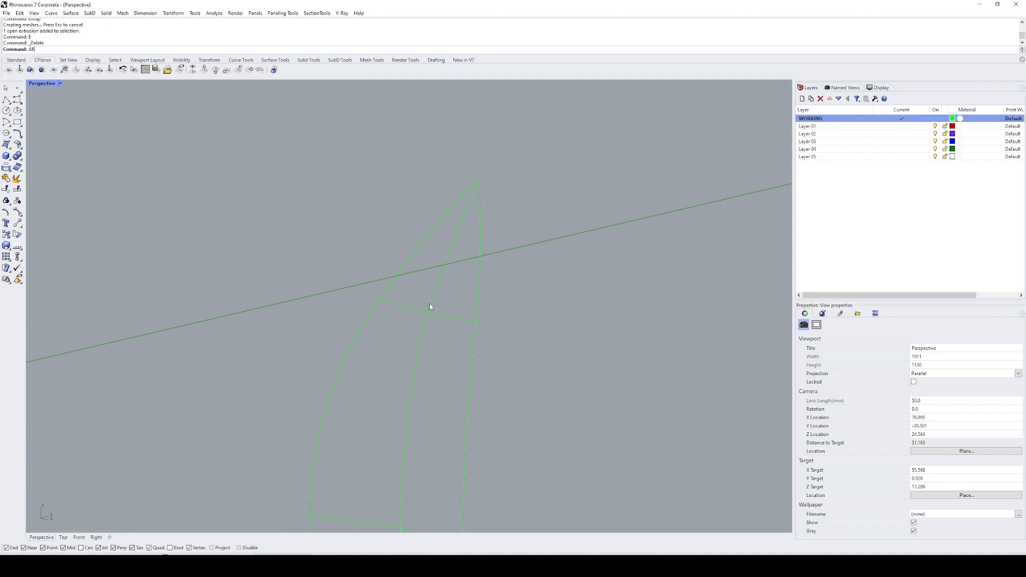
{"action": "left_click", "coordinate": [431, 307]}
{"action": "key", "text": "F10"}
{"action": "key", "text": "Return"}
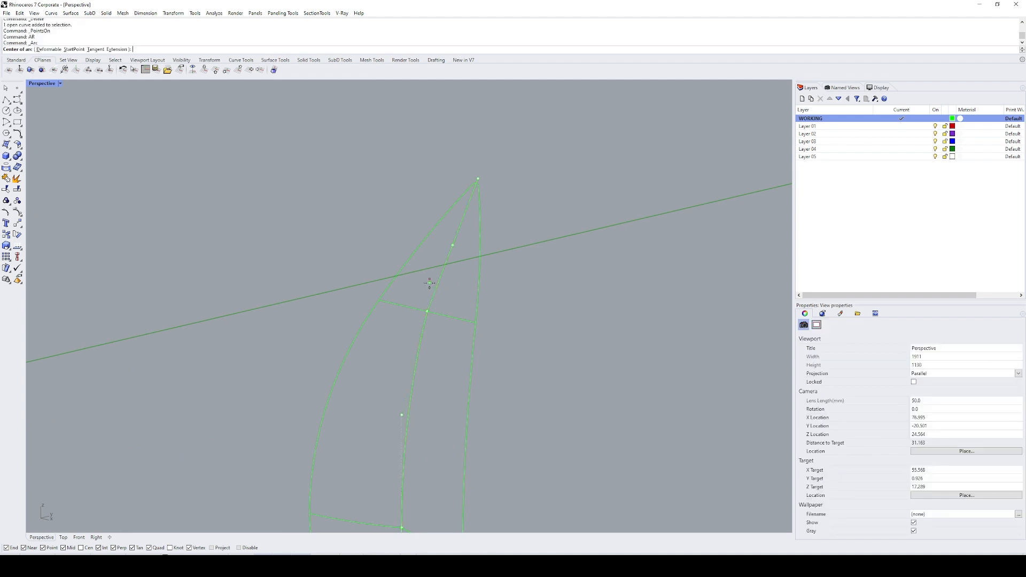
{"action": "type", "text": "t"}
{"action": "key", "text": "Return"}
{"action": "left_click", "coordinate": [430, 313]}
{"action": "left_click", "coordinate": [419, 344]}
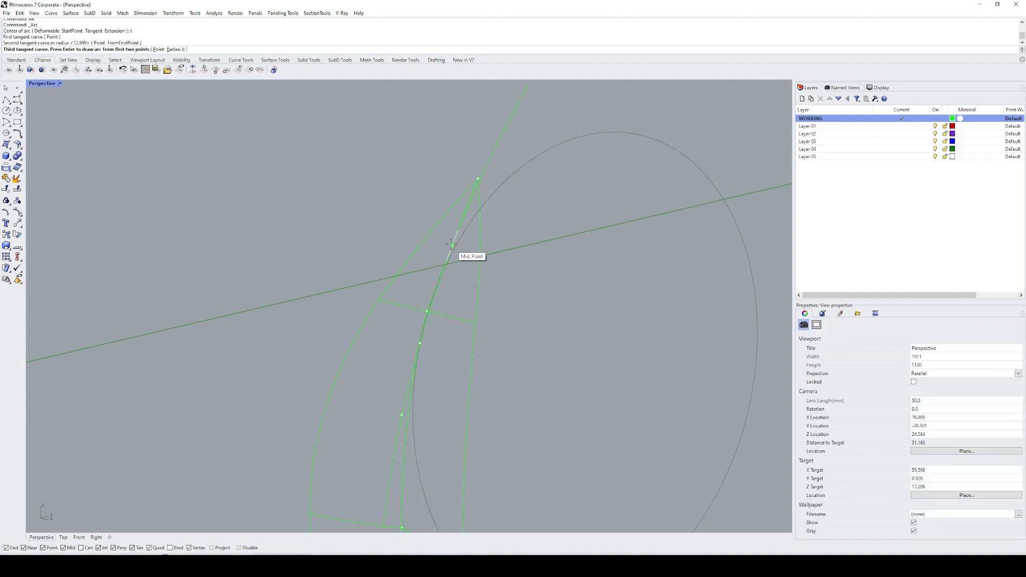
{"action": "key", "text": "Return"}
{"action": "left_click", "coordinate": [440, 284]}
{"action": "left_click", "coordinate": [431, 308]}
{"action": "key", "text": "Return"}
Step: Trim the centre curve's kinked corner with the tangent arc and join the arc to the lower portion
{"action": "type", "text": "t"}
{"action": "key", "text": "Return"}
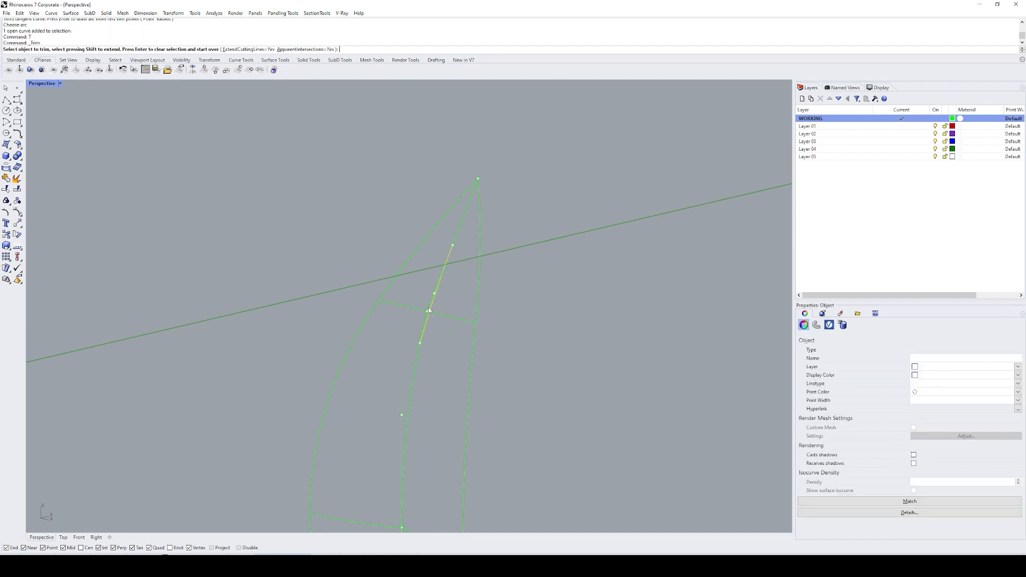
{"action": "left_click", "coordinate": [429, 309]}
{"action": "key", "text": "Return"}
{"action": "left_click_drag", "start_coordinate": [438, 331], "coordinate": [399, 363]}
{"action": "key", "text": "ctrl+j"}
{"action": "type", "text": "z"}
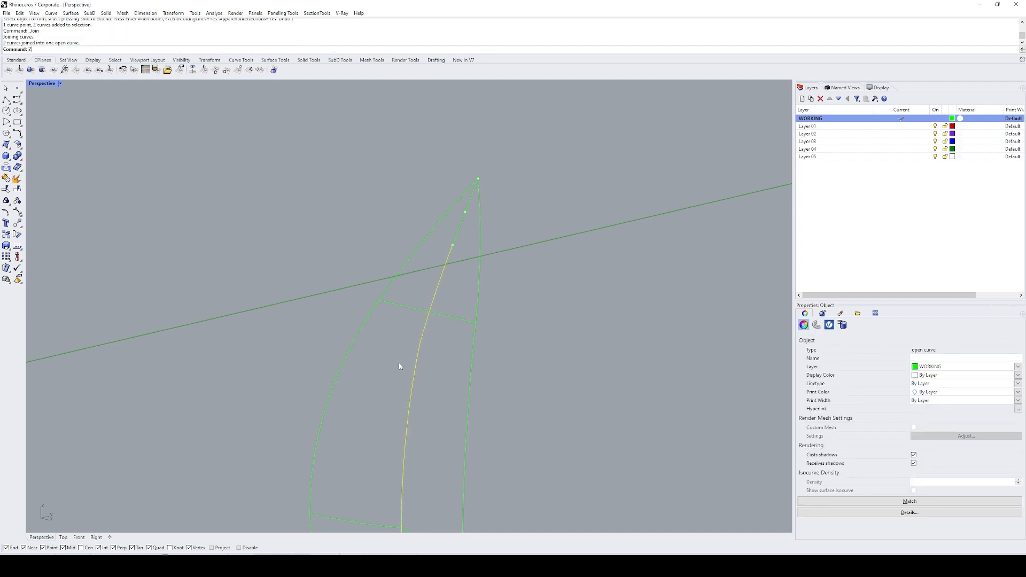
{"action": "type", "text": "s"}
{"action": "key", "text": "Return"}
{"action": "right_click_drag", "start_coordinate": [417, 338], "coordinate": [440, 269]}
Step: Undo the join and the trim of the centre curve, and delete the tangent arc
{"action": "key", "text": "Escape"}
{"action": "key", "text": "ctrl+z"}
{"action": "key", "text": "ctrl+z"}
{"action": "scroll", "coordinate": [425, 216], "scroll_direction": "up", "scroll_amount": 4}
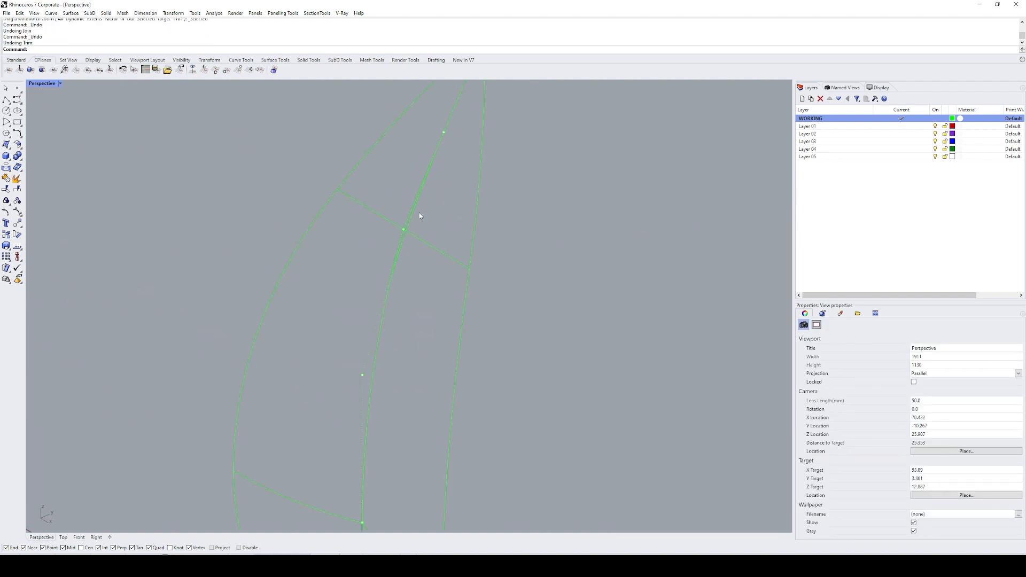
{"action": "left_click", "coordinate": [410, 223]}
{"action": "key", "text": "Return"}
{"action": "key", "text": "Delete"}
Step: Draw a new arc tangent to the centre curve just above and below the upper seam line
{"action": "type", "text": "ar"}
{"action": "key", "text": "Return"}
{"action": "type", "text": "t"}
{"action": "key", "text": "Return"}
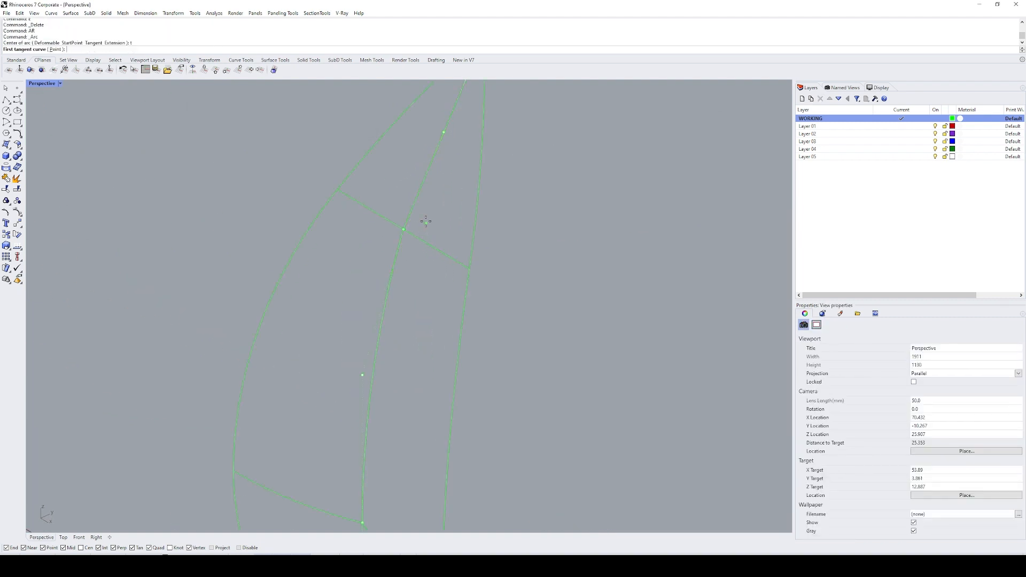
{"action": "left_click", "coordinate": [415, 206]}
{"action": "left_click", "coordinate": [394, 273]}
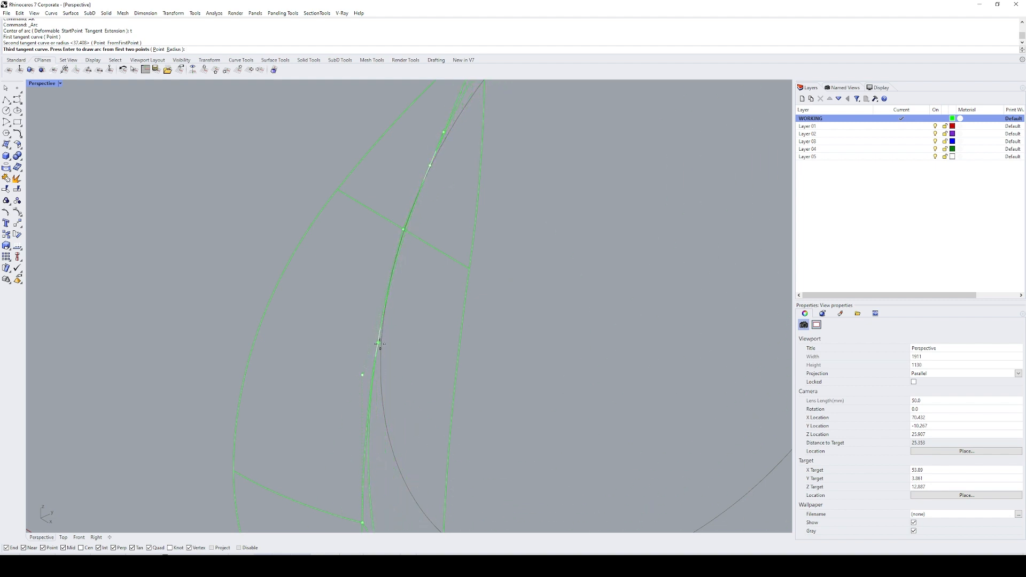
{"action": "left_click", "coordinate": [392, 267]}
{"action": "left_click", "coordinate": [425, 213]}
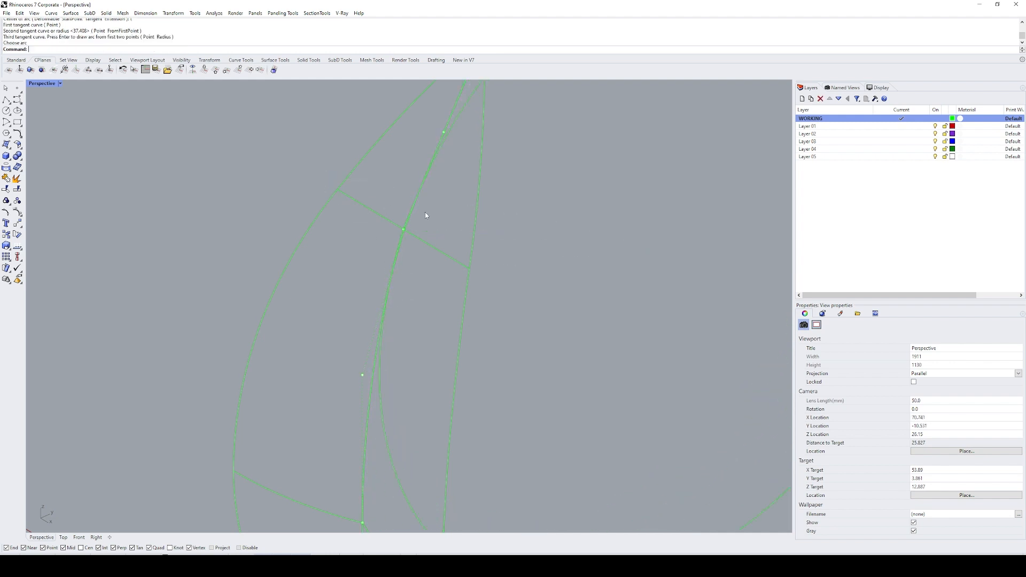
Step: Split the new arc with the centre curve and delete the excess part beyond the tangent points
{"action": "type", "text": "sp"}
{"action": "key", "text": "space"}
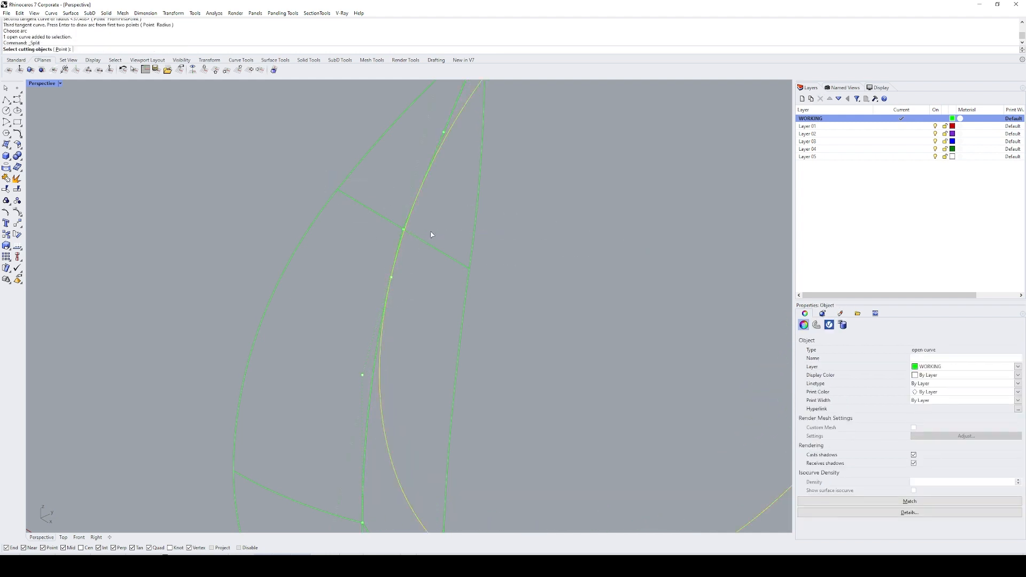
{"action": "left_click", "coordinate": [418, 203]}
{"action": "key", "text": "space"}
{"action": "left_click", "coordinate": [410, 225], "text": "ctrl"}
{"action": "type", "text": "e"}
{"action": "key", "text": "space"}
Step: Trim away the centre curve's corner between the ends of the new arc
{"action": "left_click", "coordinate": [409, 226]}
{"action": "type", "text": "t"}
{"action": "key", "text": "space"}
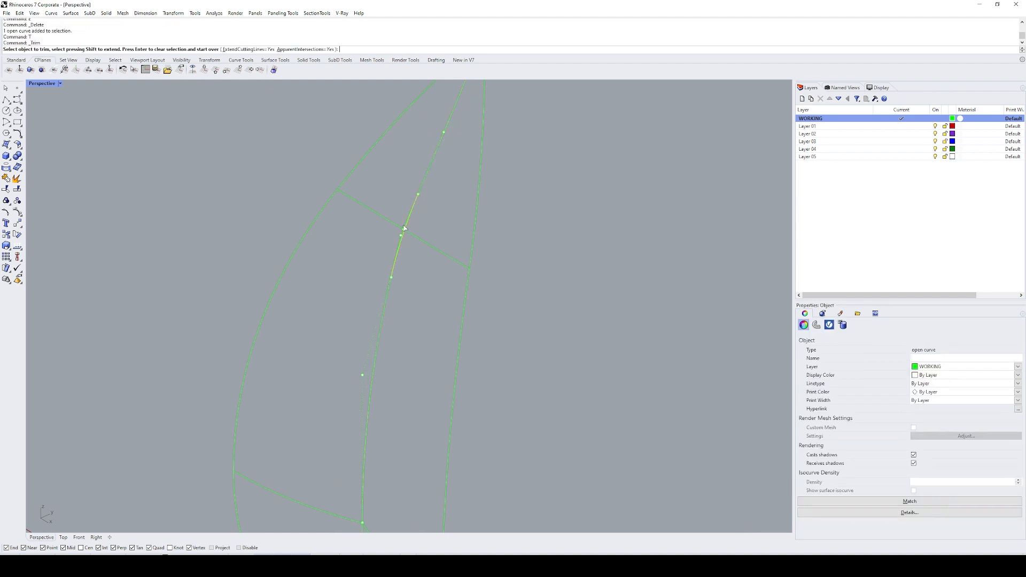
{"action": "left_click", "coordinate": [420, 227]}
Step: Join the new arc with the adjacent upper and lower segments of the centre curve
{"action": "left_click_drag", "start_coordinate": [403, 213], "coordinate": [404, 215]}
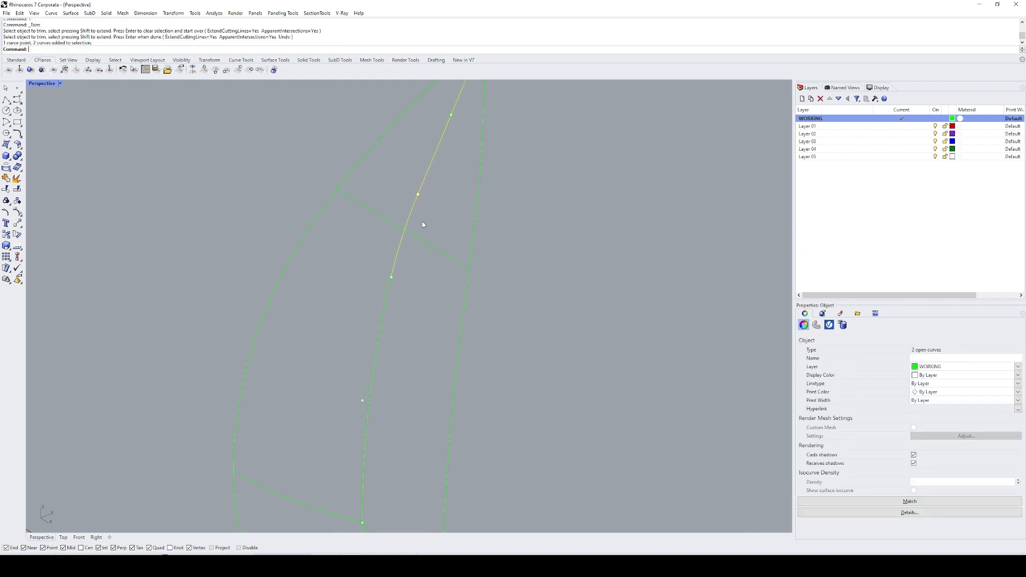
{"action": "left_click", "coordinate": [377, 319], "text": "shift"}
{"action": "type", "text": "j"}
{"action": "key", "text": "space"}
{"action": "left_click", "coordinate": [503, 228]}
{"action": "scroll", "coordinate": [503, 229], "scroll_direction": "down", "scroll_amount": 7}
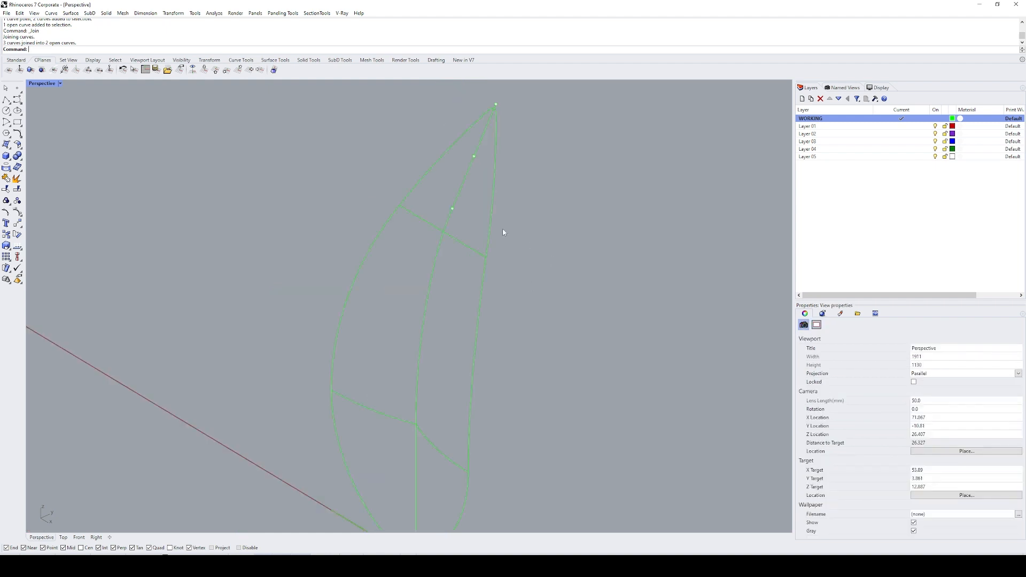
{"action": "right_click_drag", "start_coordinate": [503, 229], "coordinate": [524, 333]}
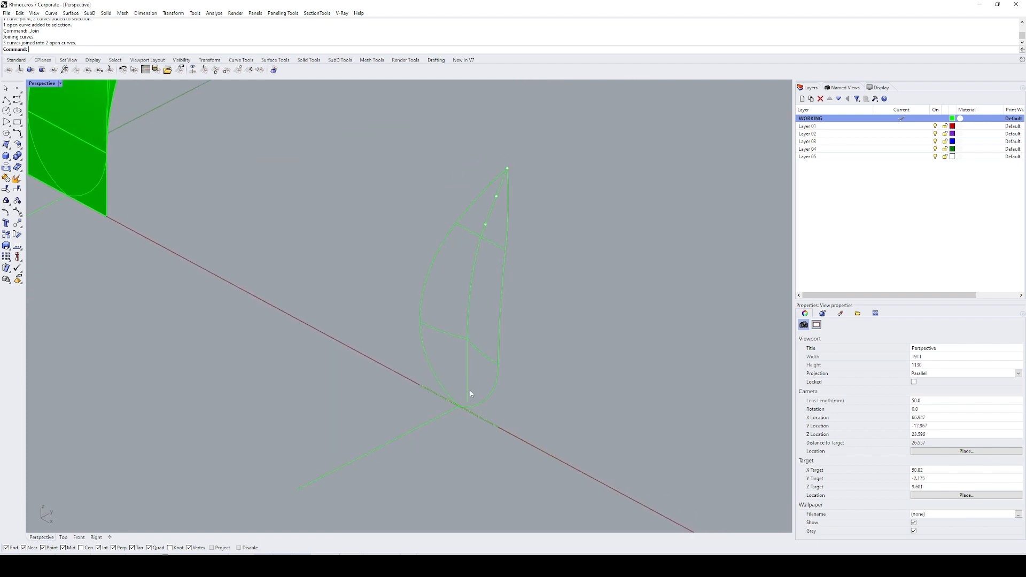
Step: Draw an arc from the outline's bottom end point, tangent to the centre curve's vertical lower segment at the lower seam line
{"action": "scroll", "coordinate": [459, 406], "scroll_direction": "up", "scroll_amount": 3}
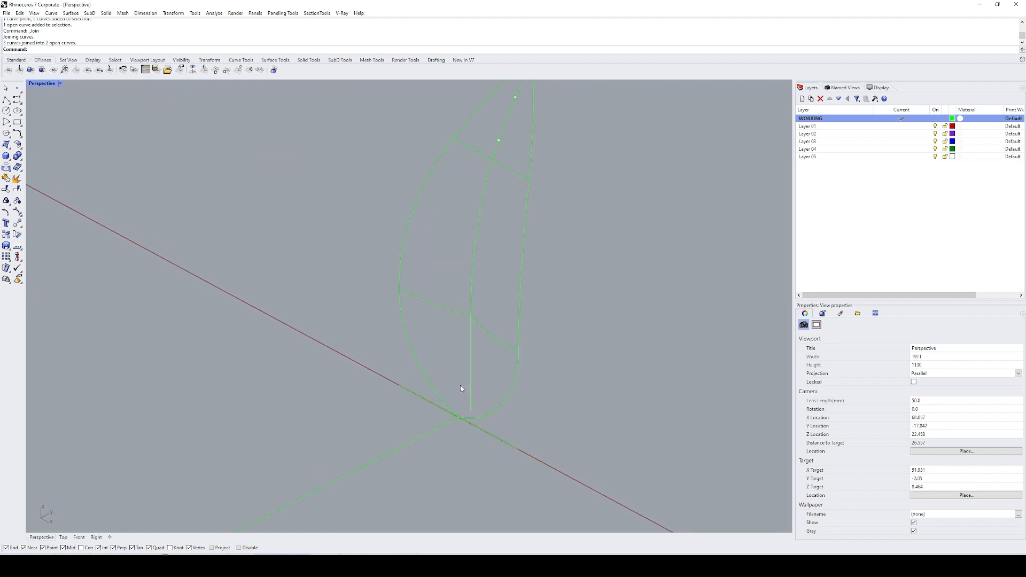
{"action": "mouse_move", "coordinate": [466, 327]}
{"action": "right_mouse_down", "text": "shift"}
{"action": "mouse_move", "coordinate": [463, 304]}
{"action": "mouse_move", "coordinate": [472, 346]}
{"action": "mouse_move", "coordinate": [458, 334]}
{"action": "right_mouse_up", "text": "shift"}
{"action": "type", "text": "R"}
{"action": "key", "text": "Return"}
{"action": "type", "text": "t"}
{"action": "key", "text": "Return"}
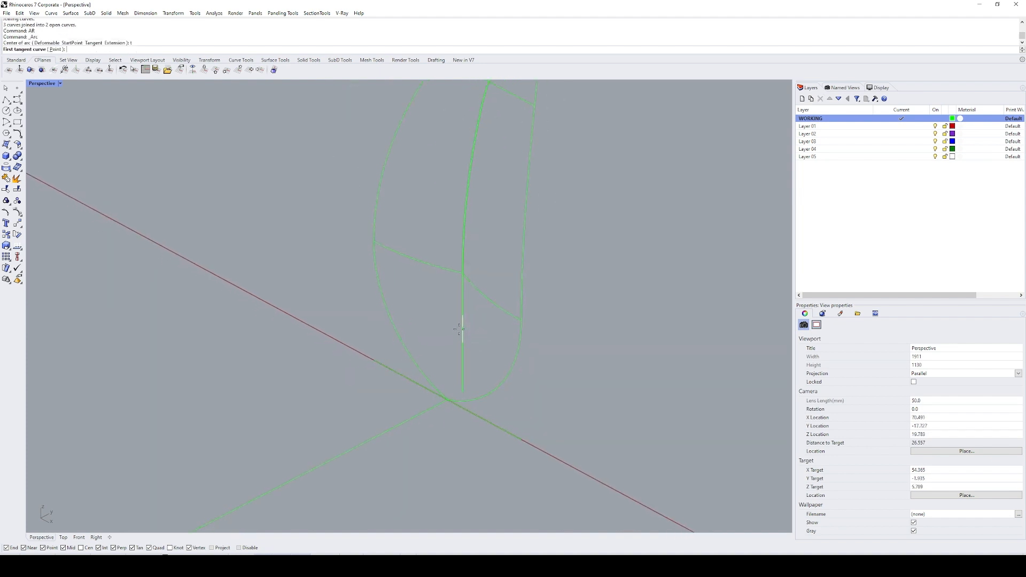
{"action": "type", "text": "p"}
{"action": "key", "text": "Return"}
{"action": "scroll", "coordinate": [456, 403], "scroll_direction": "up", "scroll_amount": 4}
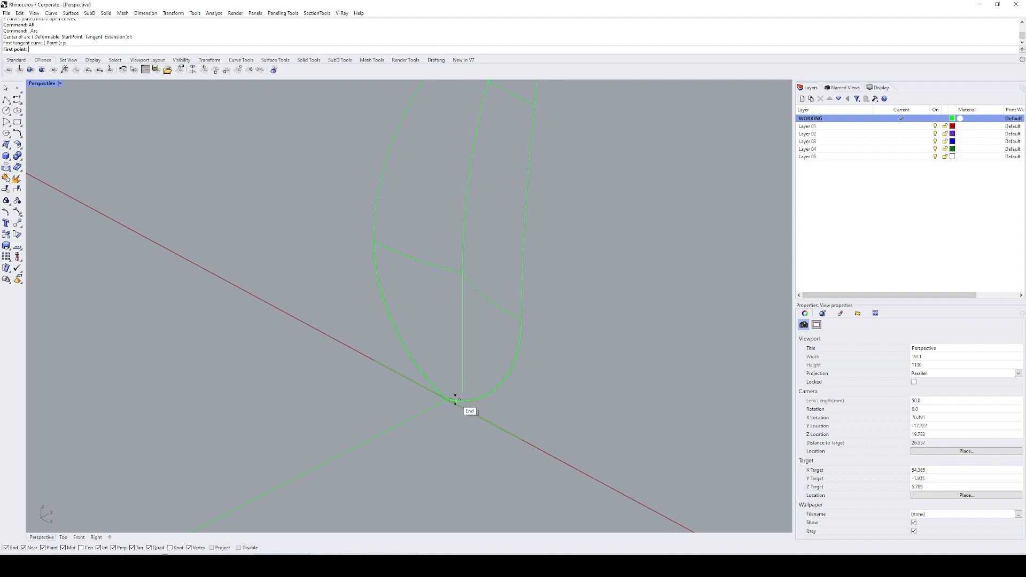
{"action": "left_click", "coordinate": [432, 398]}
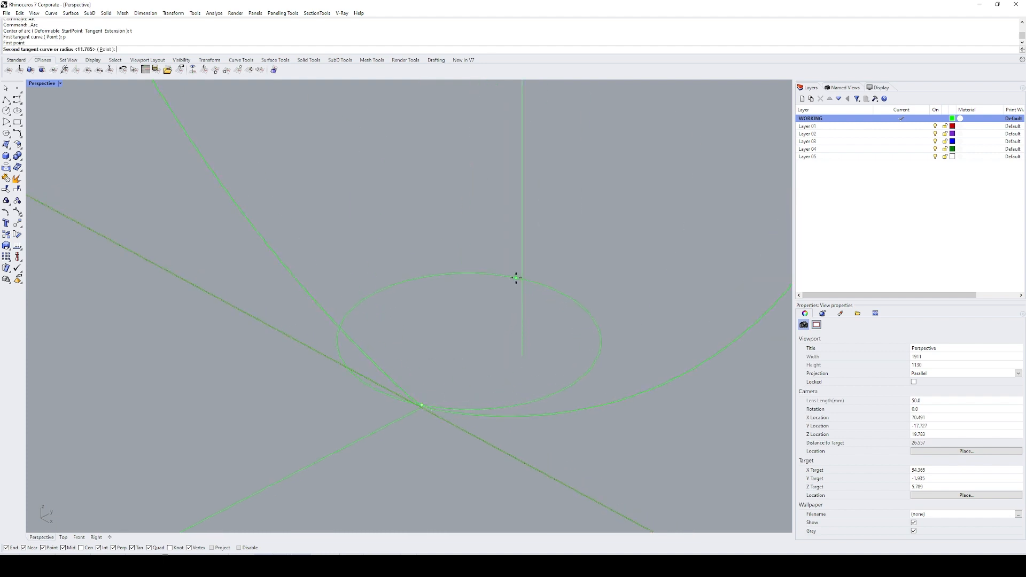
{"action": "left_click", "coordinate": [521, 278]}
{"action": "scroll", "coordinate": [522, 279], "scroll_direction": "down", "scroll_amount": 9}
{"action": "scroll", "coordinate": [523, 169], "scroll_direction": "down", "scroll_amount": 8}
{"action": "right_click_drag", "start_coordinate": [525, 172], "coordinate": [526, 251], "text": "shift"}
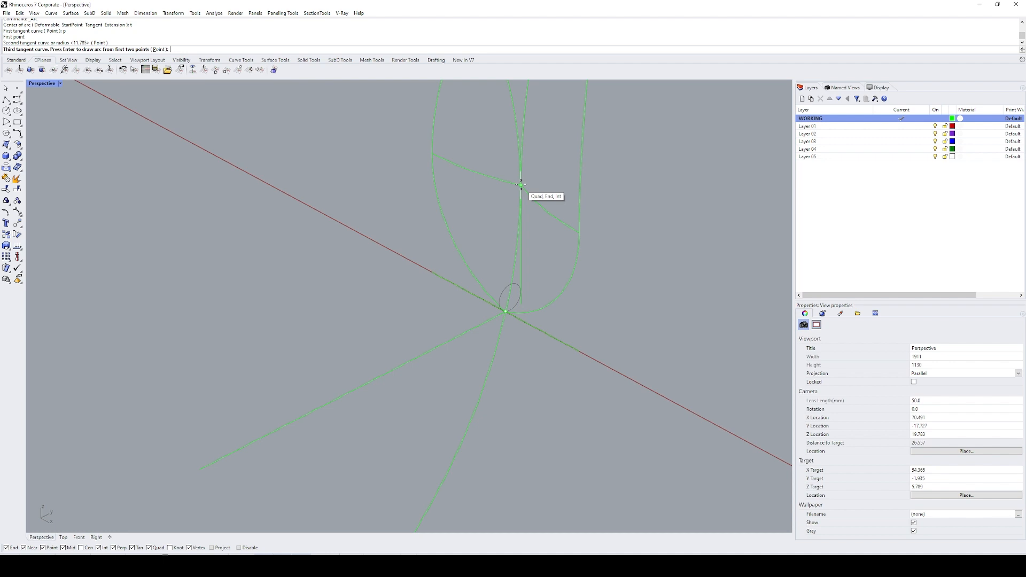
{"action": "left_click", "coordinate": [521, 185]}
{"action": "left_click", "coordinate": [527, 246]}
Step: Split the bottom arc with the centre curve and outline, and delete its excess parts beyond the tangent and bottom points
{"action": "left_click", "coordinate": [515, 265]}
{"action": "key", "text": "ctrl+shift+s"}
{"action": "left_click_drag", "start_coordinate": [536, 245], "coordinate": [492, 342]}
{"action": "left_click", "coordinate": [537, 203]}
{"action": "key", "text": "space"}
{"action": "left_click", "coordinate": [516, 260], "text": "ctrl"}
{"action": "type", "text": "e"}
{"action": "key", "text": "space"}
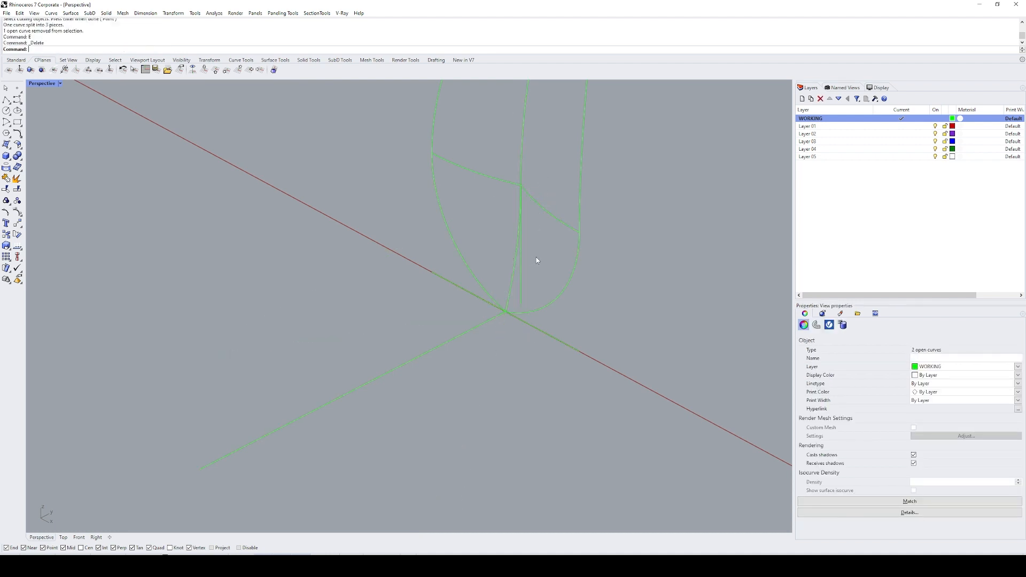
Step: Trim away the vertical lower segment of the centre curve using the new bottom arc
{"action": "left_click", "coordinate": [515, 266]}
{"action": "type", "text": "t"}
{"action": "key", "text": "space"}
{"action": "left_click", "coordinate": [522, 277]}
{"action": "key", "text": "space"}
Step: Join the bottom arc with the centre curve above the lower seam line
{"action": "left_click_drag", "start_coordinate": [544, 159], "coordinate": [507, 172]}
{"action": "left_click_drag", "start_coordinate": [527, 252], "coordinate": [498, 265], "text": "shift"}
{"action": "type", "text": "j"}
{"action": "key", "text": "space"}
{"action": "type", "text": "zs"}
{"action": "key", "text": "space"}
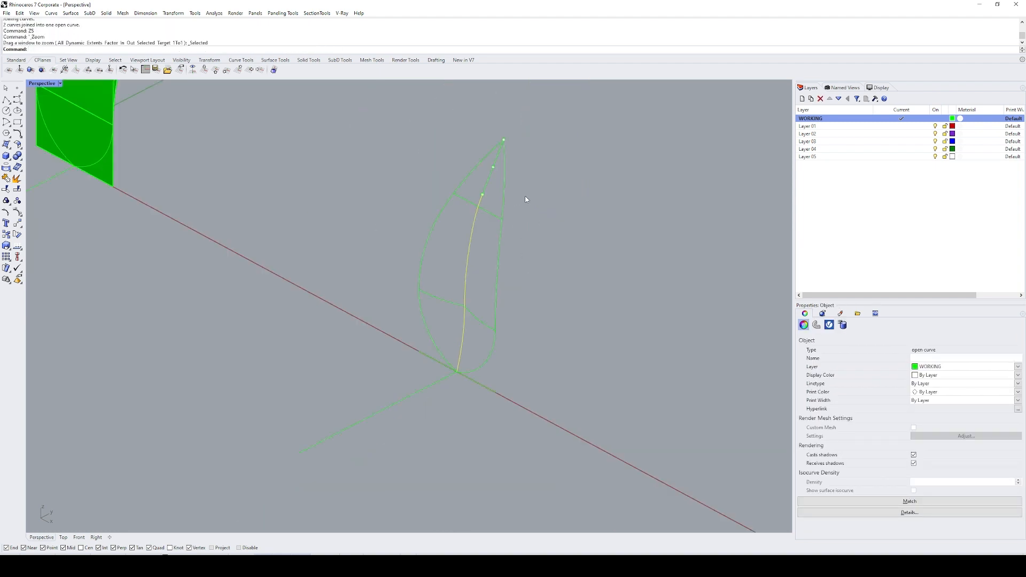
Step: Try to join the centre curve with its straight upper segment
{"action": "left_click", "coordinate": [489, 185]}
{"action": "type", "text": "j"}
{"action": "key", "text": "space"}
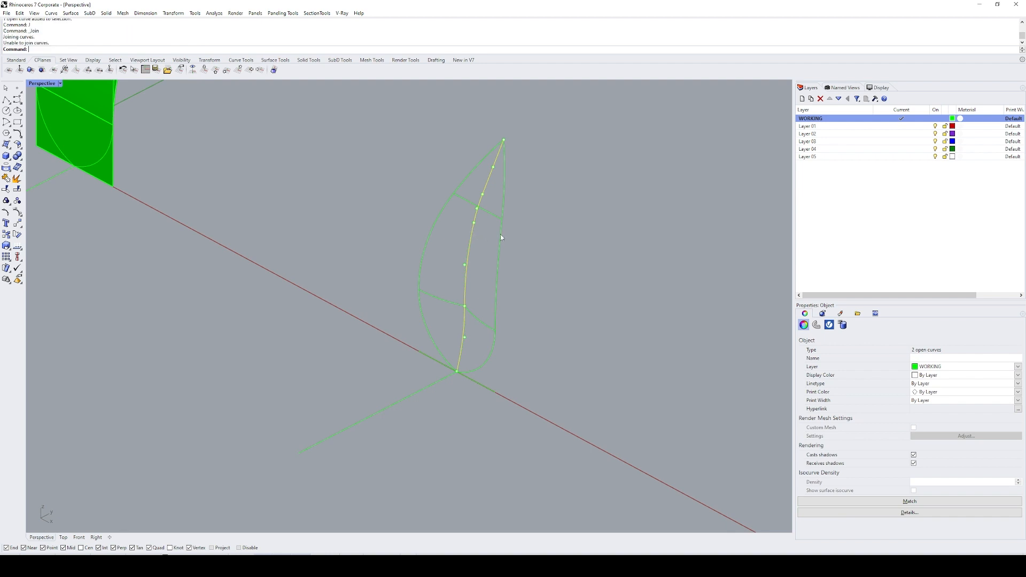
{"action": "key", "text": "Escape"}
Step: Split the straight upper segment with the centre curve near the upper seam line and delete the overlapping piece
{"action": "scroll", "coordinate": [505, 207], "scroll_direction": "up", "scroll_amount": 8}
{"action": "left_click_drag", "start_coordinate": [478, 133], "coordinate": [452, 144]}
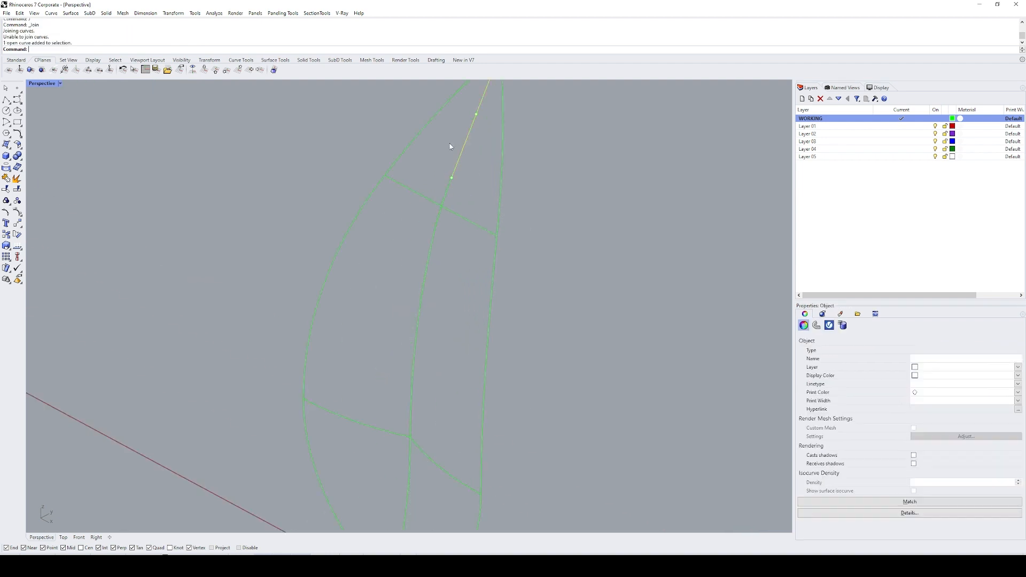
{"action": "key", "text": "ctrl+shift+s"}
{"action": "left_click", "coordinate": [446, 195]}
{"action": "key", "text": "space"}
{"action": "left_click", "coordinate": [459, 175], "text": "ctrl"}
{"action": "type", "text": "e"}
{"action": "key", "text": "space"}
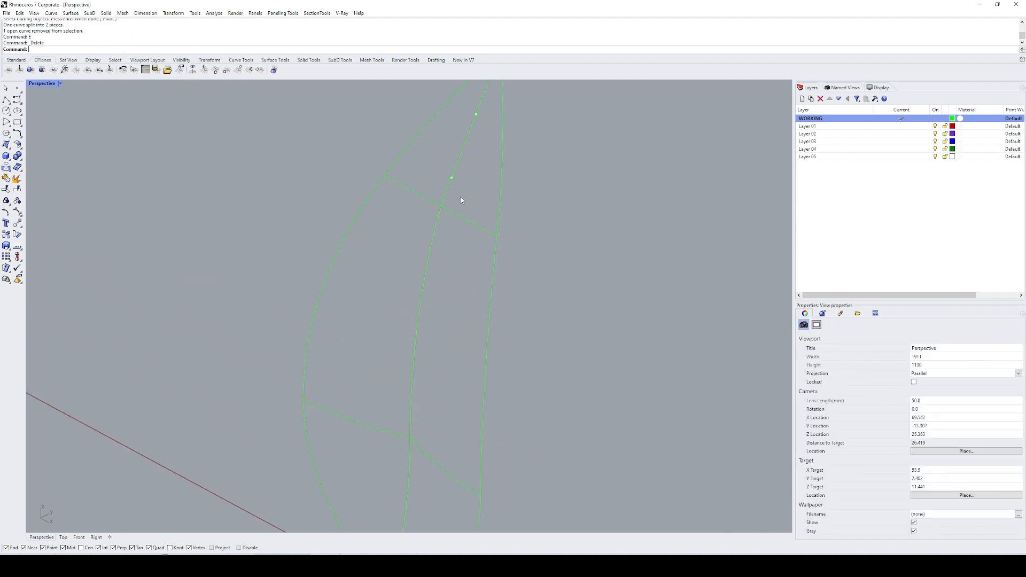
Step: Join the shortened upper segment with the rest of the centre curve
{"action": "key", "text": "Escape"}
{"action": "left_click_drag", "start_coordinate": [479, 160], "coordinate": [457, 141]}
{"action": "key", "text": "Escape"}
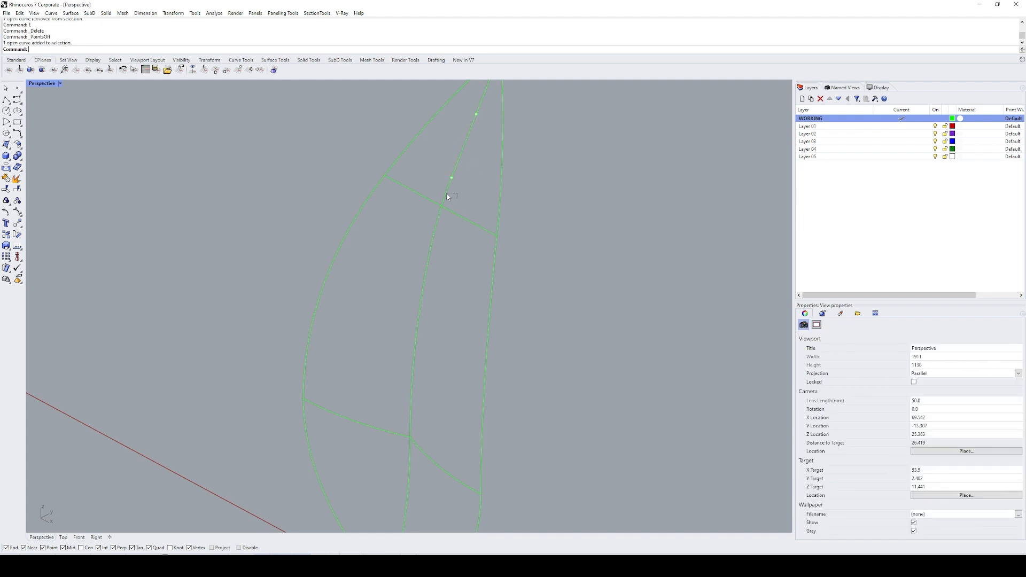
{"action": "left_click", "coordinate": [446, 194]}
{"action": "left_click", "coordinate": [459, 147], "text": "shift"}
{"action": "type", "text": "j"}
{"action": "key", "text": "space"}
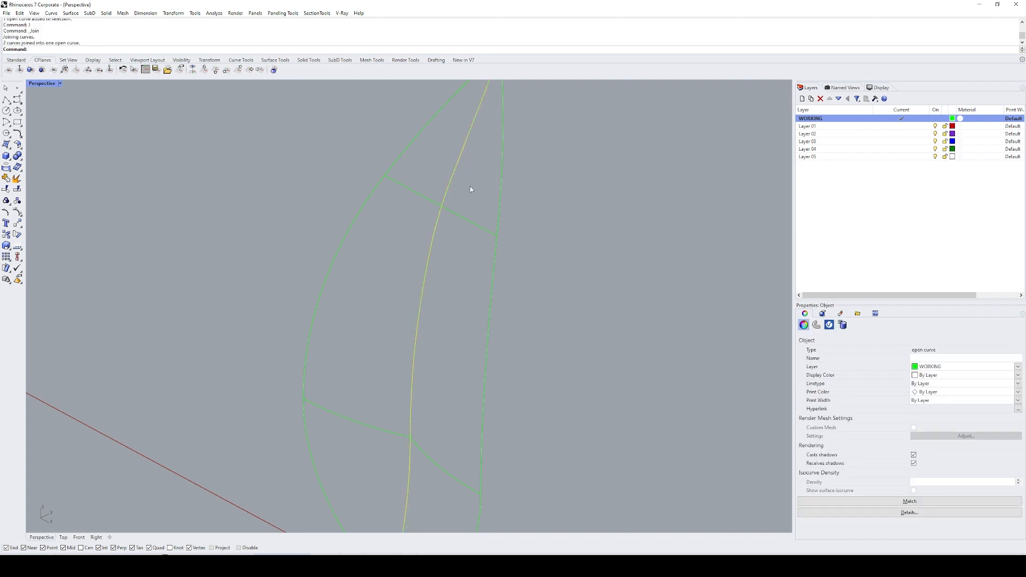
{"action": "key", "text": "Escape"}
Step: Split the centre curve with the outline at the leaf's tip and delete the piece extending beyond it
{"action": "scroll", "coordinate": [470, 186], "scroll_direction": "down", "scroll_amount": 10}
{"action": "right_click_drag", "start_coordinate": [511, 208], "coordinate": [526, 162], "text": "shift"}
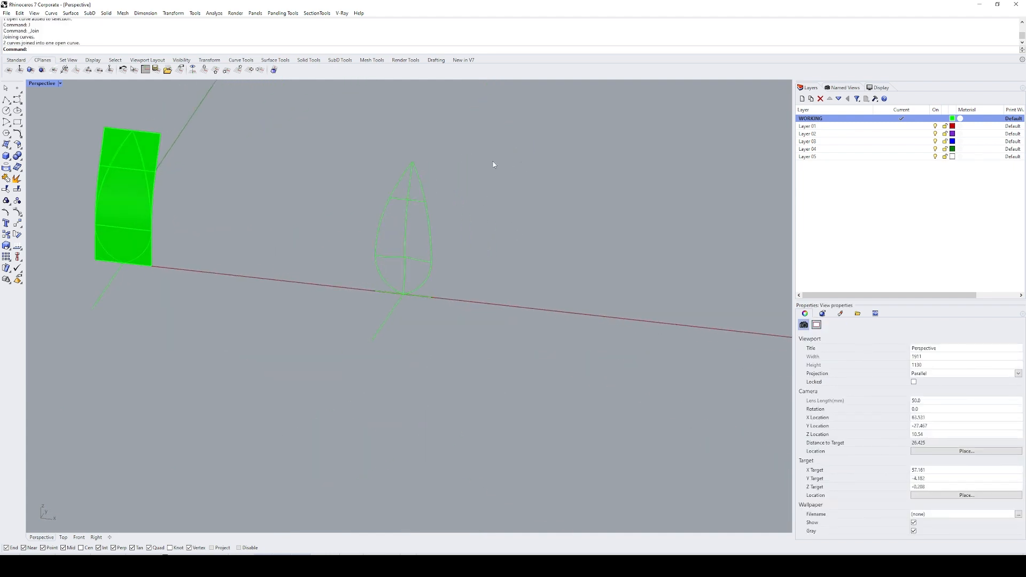
{"action": "scroll", "coordinate": [413, 165], "scroll_direction": "up", "scroll_amount": 13}
{"action": "left_click", "coordinate": [409, 162]}
{"action": "type", "text": "sp"}
{"action": "key", "text": "space"}
{"action": "left_click", "coordinate": [410, 165]}
{"action": "key", "text": "space"}
{"action": "left_click", "coordinate": [399, 188], "text": "ctrl"}
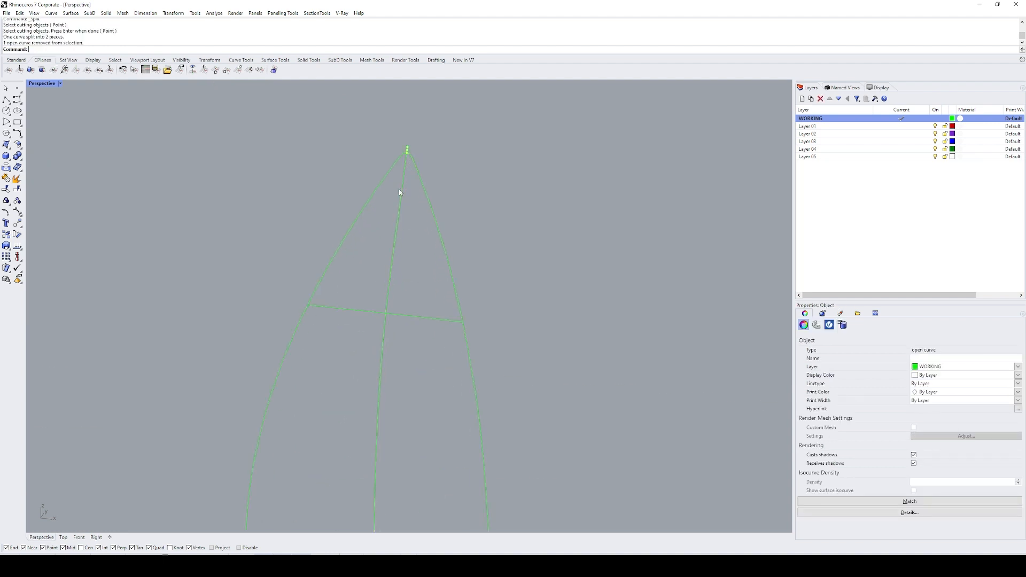
{"action": "type", "text": "e"}
{"action": "key", "text": "space"}
Step: Try to create a Patch surface from the six separate leaf curves with the default options
{"action": "scroll", "coordinate": [445, 175], "scroll_direction": "down", "scroll_amount": 6}
{"action": "left_click_drag", "start_coordinate": [510, 163], "coordinate": [362, 339]}
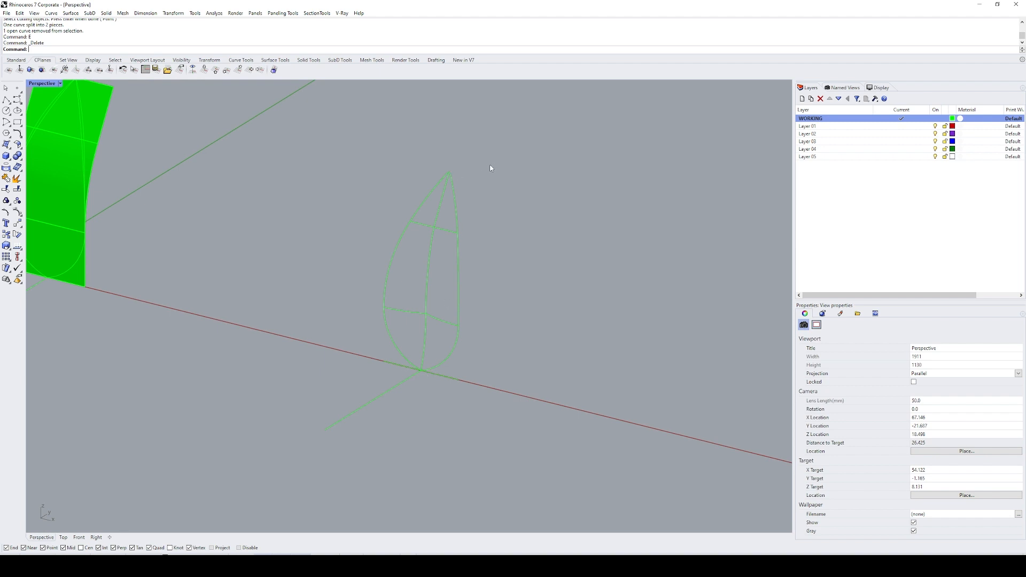
{"action": "left_click_drag", "start_coordinate": [486, 184], "coordinate": [358, 340]}
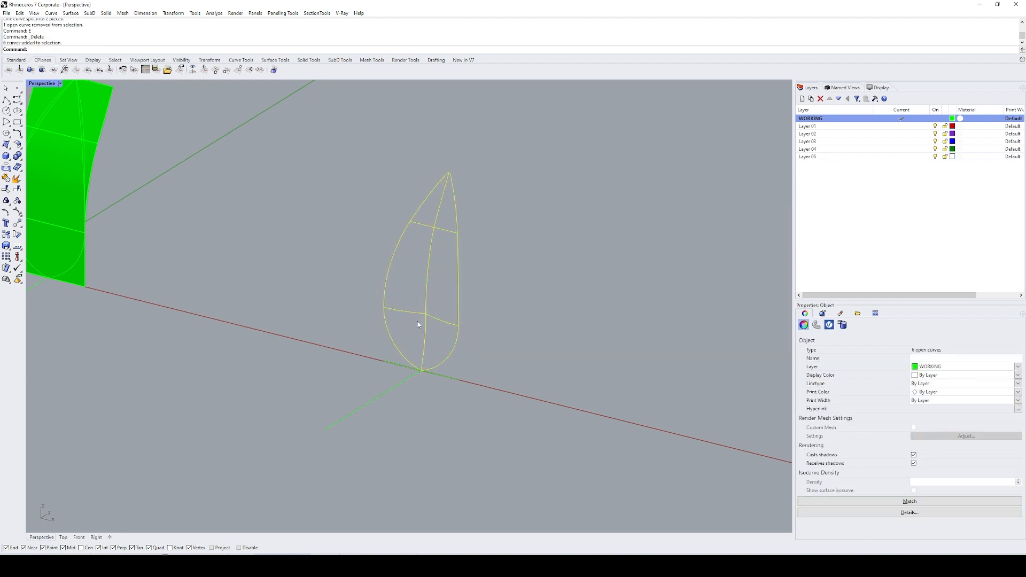
{"action": "key", "text": "Return"}
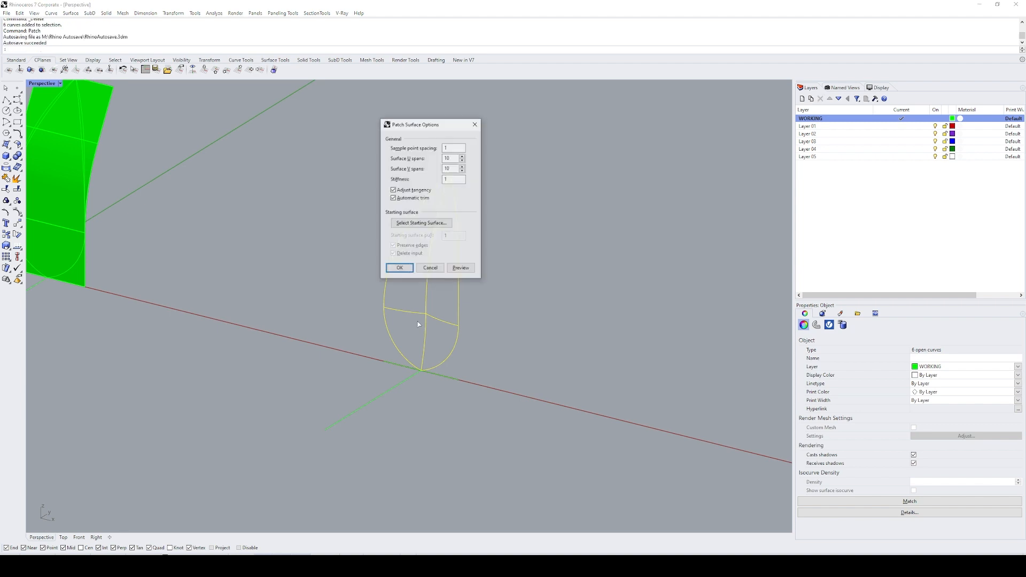
{"action": "key", "text": "Return"}
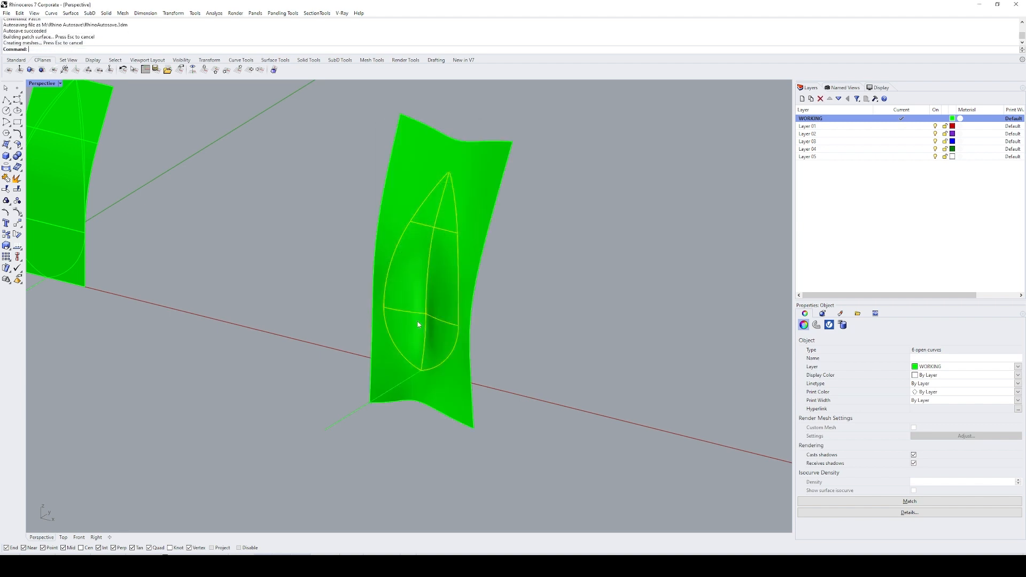
Step: Try to split the patch surface with the open outline curve, and undo the patch
{"action": "type", "text": "SL"}
{"action": "key", "text": "Return"}
{"action": "key", "text": "ctrl+shift+s"}
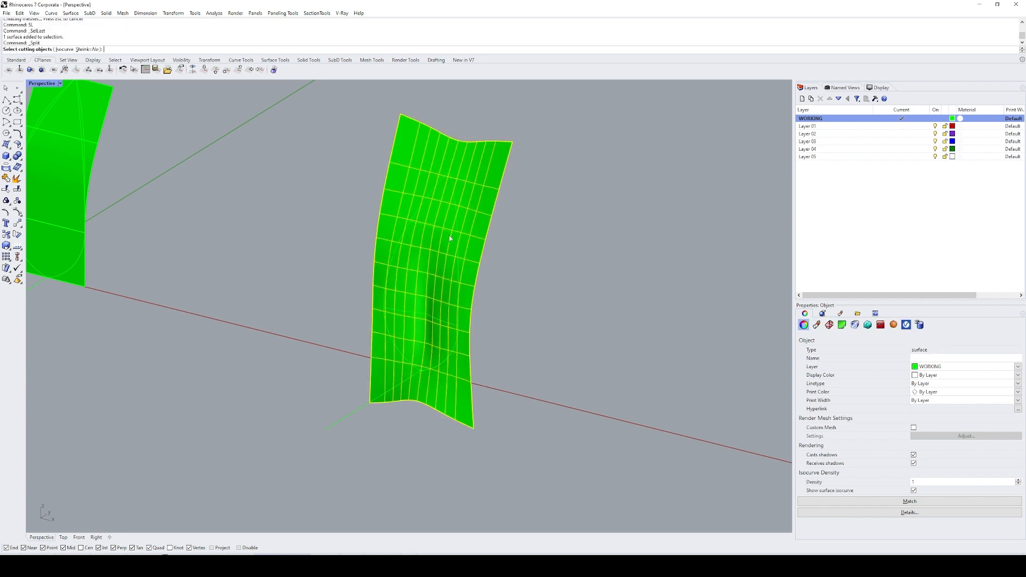
{"action": "left_click", "coordinate": [454, 186]}
{"action": "key", "text": "Return"}
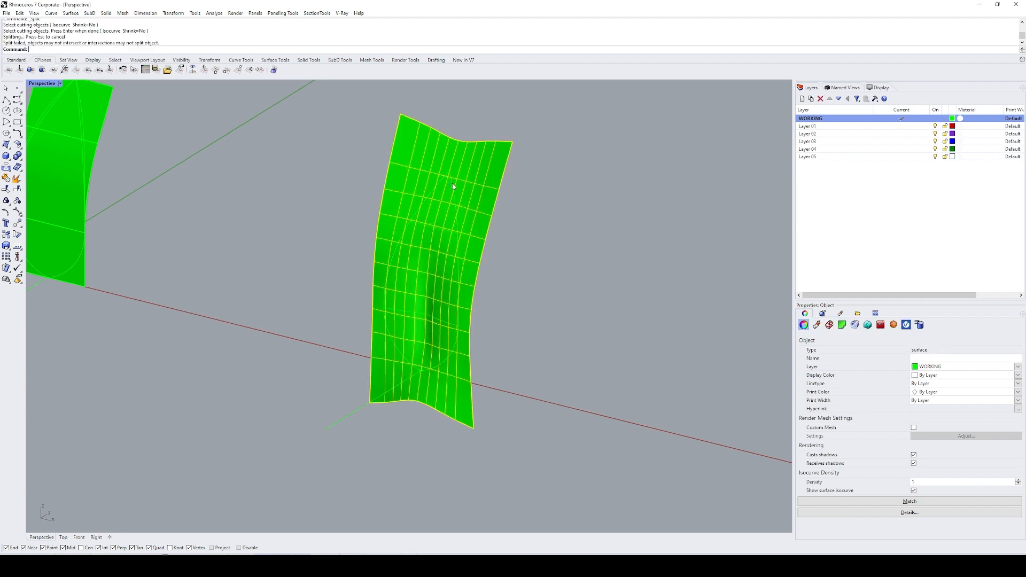
{"action": "left_click", "coordinate": [458, 236]}
{"action": "left_click", "coordinate": [458, 237]}
{"action": "key", "text": "ctrl+z"}
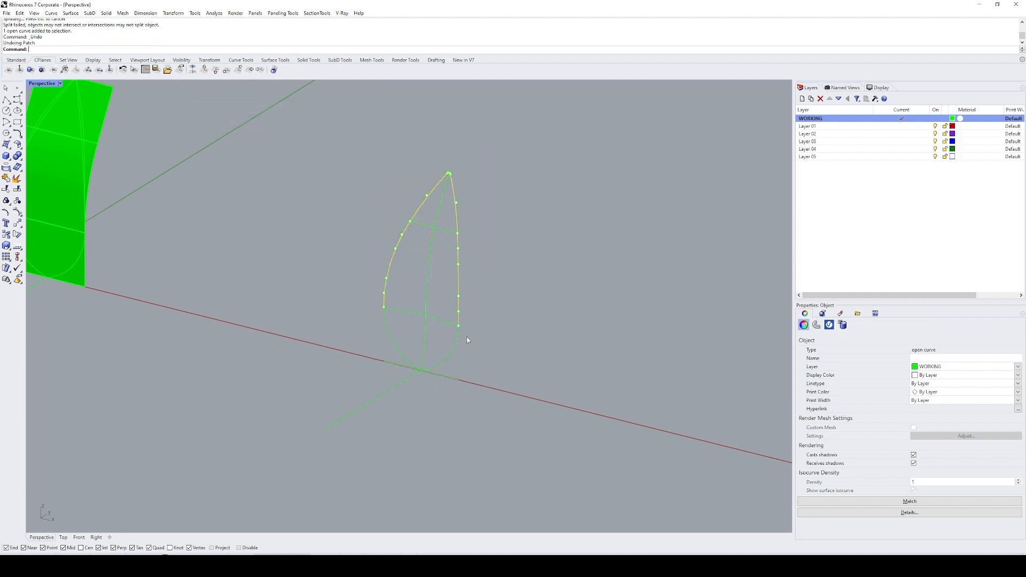
Step: Join the upper and lower outline curves into one closed leaf outline
{"action": "left_click", "coordinate": [467, 340]}
{"action": "left_click", "coordinate": [457, 345]}
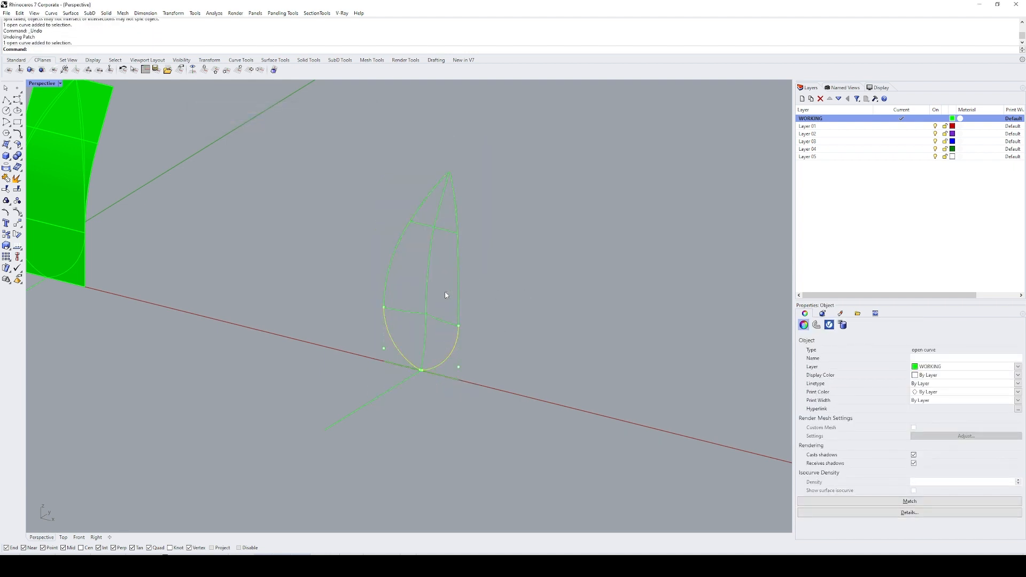
{"action": "left_click", "coordinate": [453, 254], "text": "shift"}
{"action": "key", "text": "ctrl+j"}
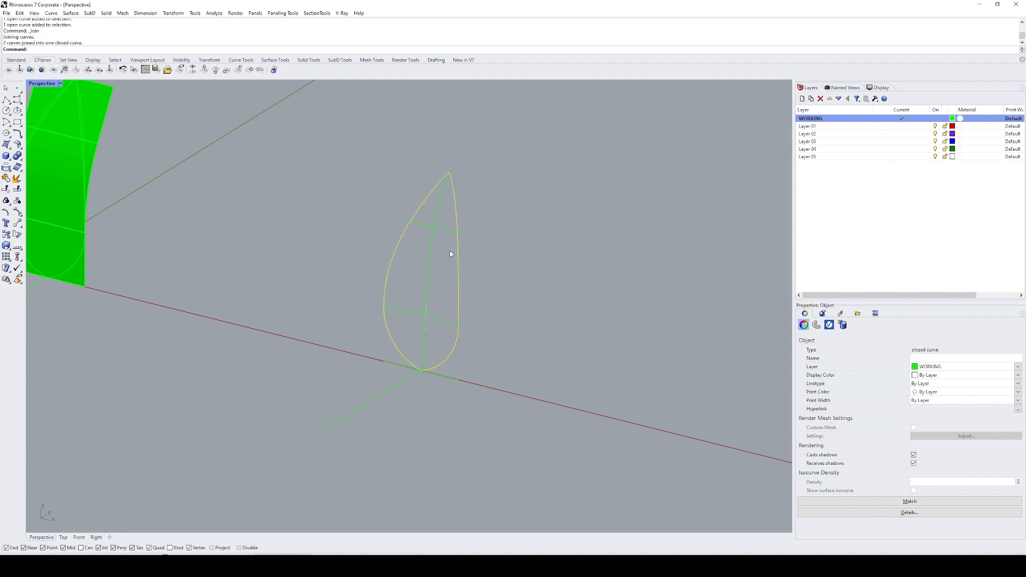
{"action": "key", "text": "Escape"}
Step: Join the two halves of the lower cross-section curve at the centre curve
{"action": "left_click_drag", "start_coordinate": [507, 163], "coordinate": [369, 341]}
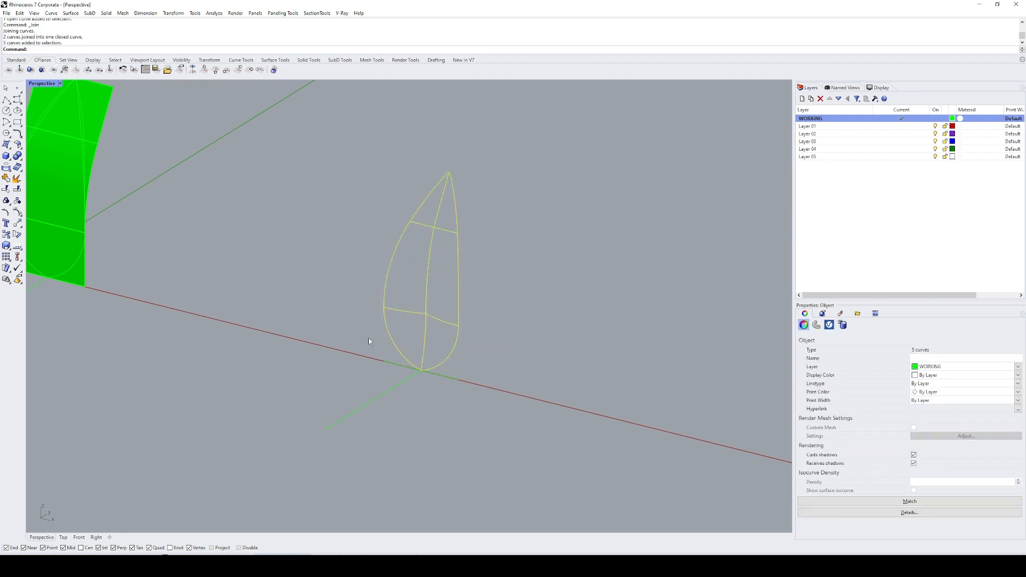
{"action": "left_click", "coordinate": [440, 324]}
{"action": "left_click", "coordinate": [406, 313], "text": "shift"}
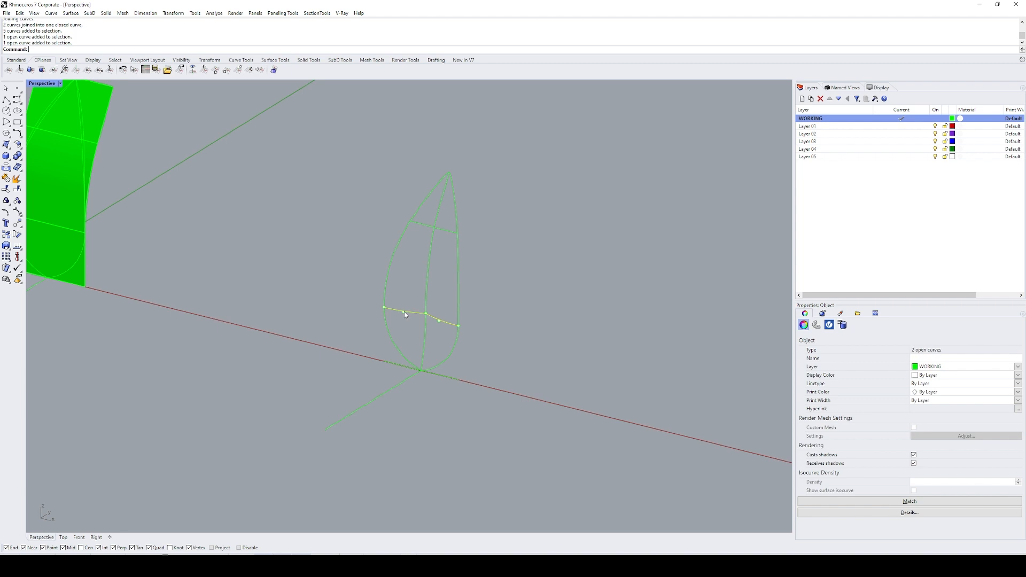
{"action": "key", "text": "ctrl+j"}
Step: Create a trimmed Patch surface from the closed outline, centre curve and two cross-section curves with the default options
{"action": "left_click", "coordinate": [446, 232]}
{"action": "left_click_drag", "start_coordinate": [494, 186], "coordinate": [410, 290]}
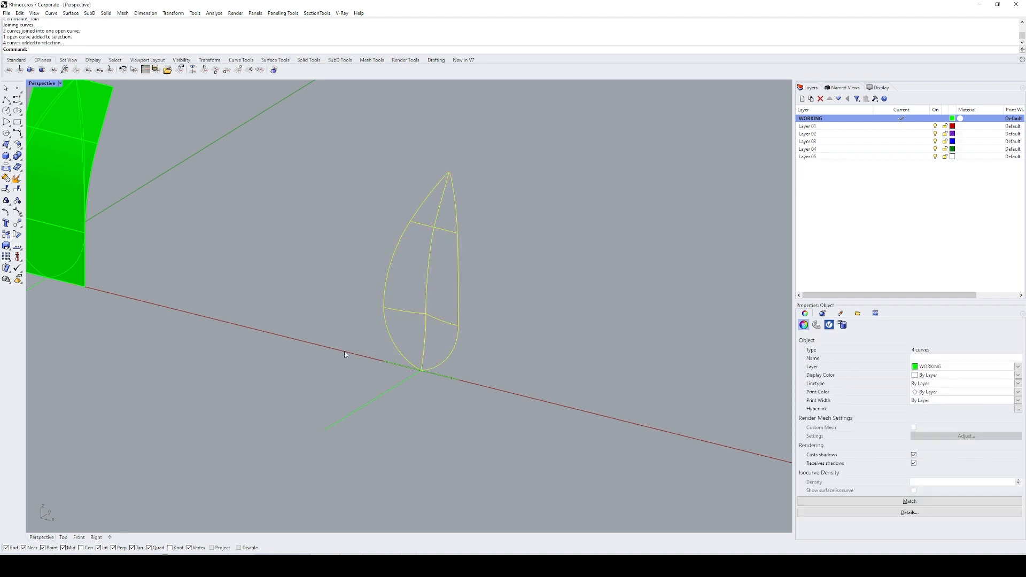
{"action": "key", "text": "Return"}
{"action": "key", "text": "Return"}
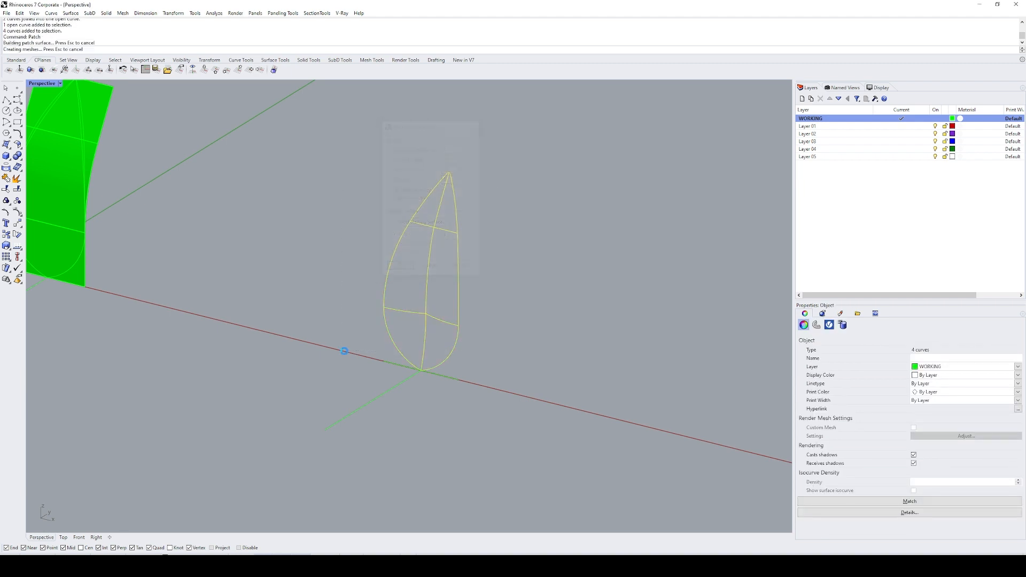
{"action": "right_click_drag", "start_coordinate": [462, 303], "coordinate": [433, 289], "text": "shift"}
{"action": "left_click", "coordinate": [479, 299]}
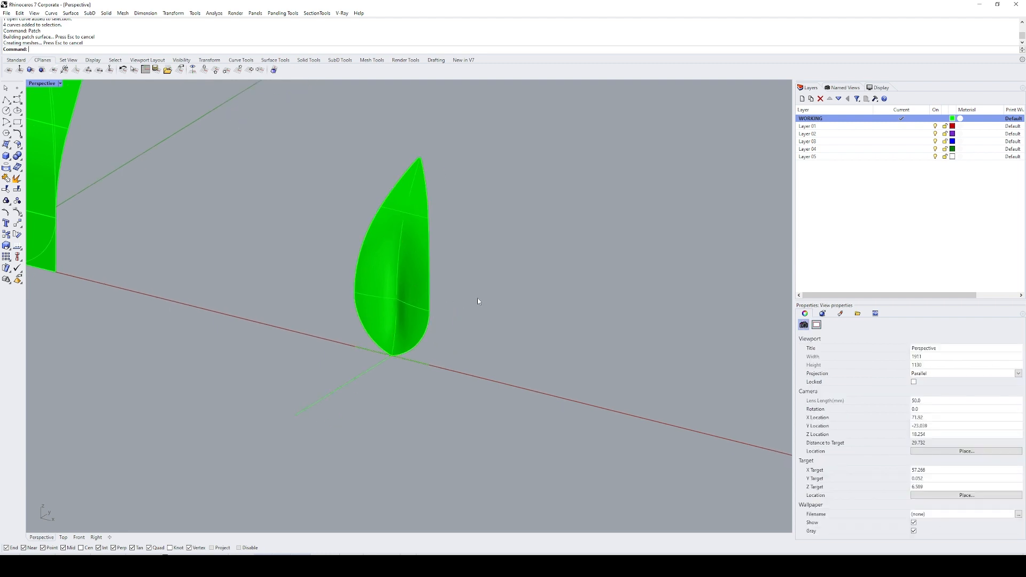
Step: Copy the leaf surface together with the line at its base 50 units along the x axis
{"action": "scroll", "coordinate": [477, 298], "scroll_direction": "down", "scroll_amount": 4}
{"action": "right_click_drag", "start_coordinate": [486, 316], "coordinate": [431, 319]}
{"action": "left_click", "coordinate": [432, 291]}
{"action": "scroll", "coordinate": [432, 292], "scroll_direction": "down", "scroll_amount": 6}
{"action": "scroll", "coordinate": [430, 319], "scroll_direction": "up", "scroll_amount": 5}
{"action": "type", "text": "c"}
{"action": "key", "text": "Return"}
{"action": "left_click", "coordinate": [452, 341]}
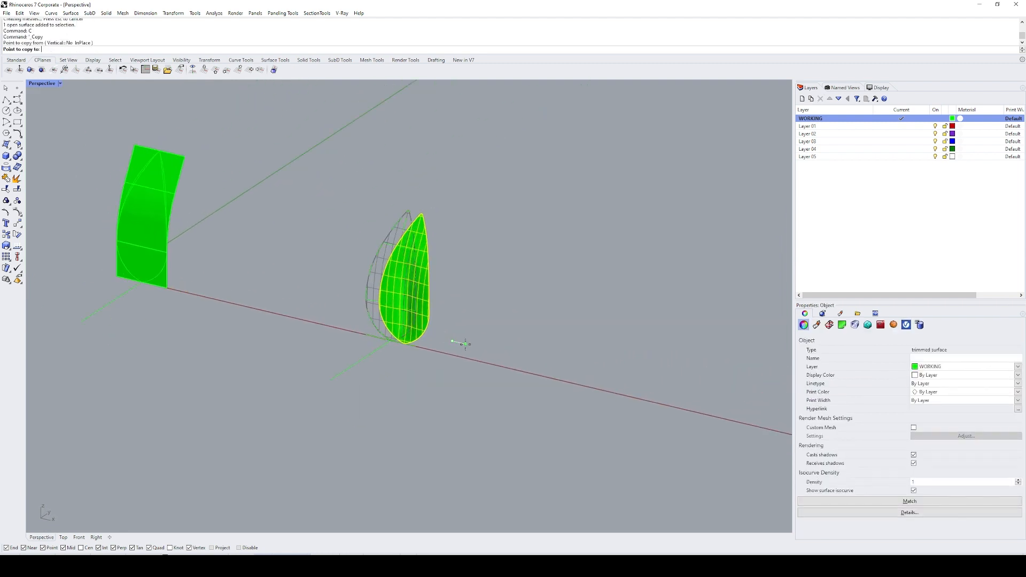
{"action": "key", "text": "Escape"}
{"action": "left_click_drag", "start_coordinate": [403, 405], "coordinate": [336, 365], "text": "shift"}
{"action": "type", "text": "c"}
{"action": "key", "text": "Return"}
{"action": "left_click", "coordinate": [417, 369]}
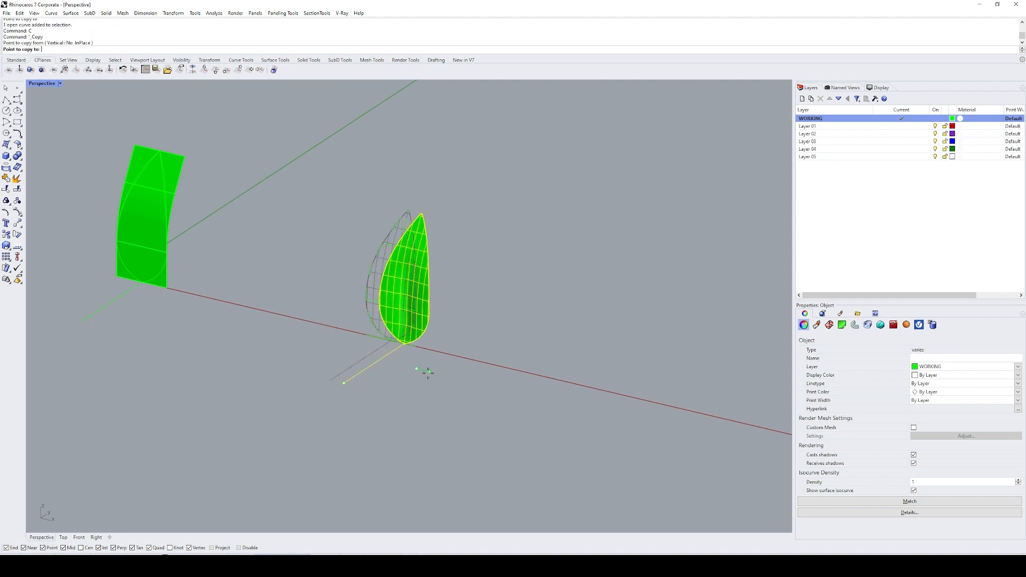
{"action": "type", "text": "10"}
{"action": "key", "text": "Return"}
{"action": "left_click", "coordinate": [430, 376]}
Step: Offset the copied leaf surface as a solid with a distance of 1 and sharp corners
{"action": "key", "text": "Return"}
{"action": "type", "text": "sl"}
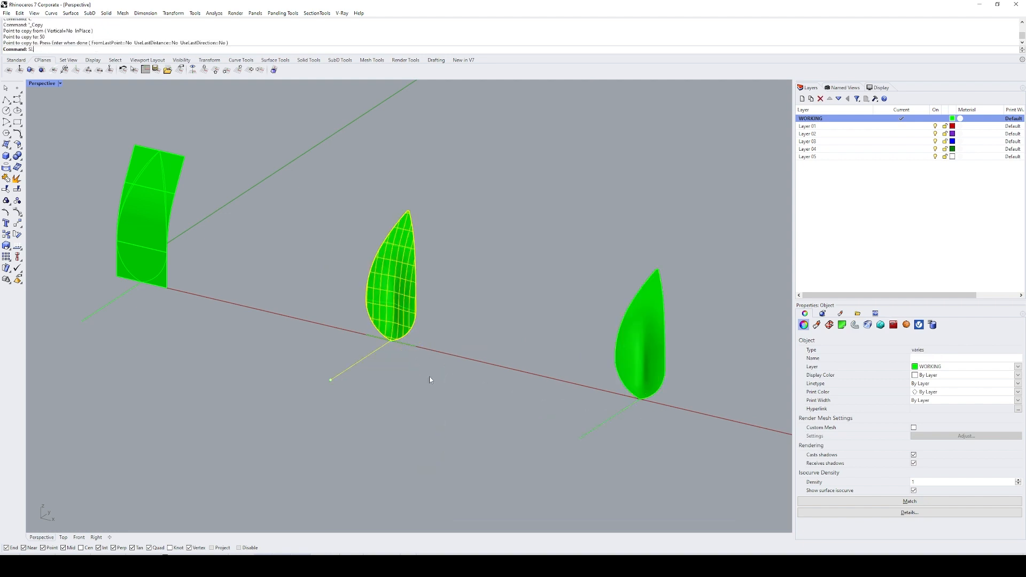
{"action": "key", "text": "Return"}
{"action": "type", "text": "zs"}
{"action": "key", "text": "Return"}
{"action": "left_click", "coordinate": [577, 295]}
{"action": "scroll", "coordinate": [576, 296], "scroll_direction": "down", "scroll_amount": 4}
{"action": "right_click_drag", "start_coordinate": [575, 295], "coordinate": [526, 303]}
{"action": "left_click", "coordinate": [492, 299]}
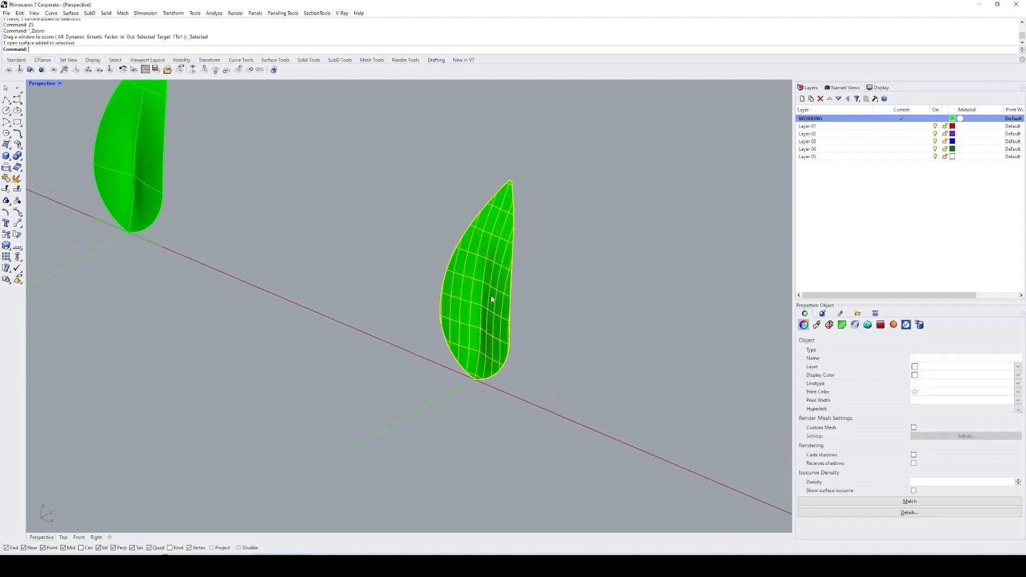
{"action": "type", "text": "os"}
{"action": "key", "text": "Return"}
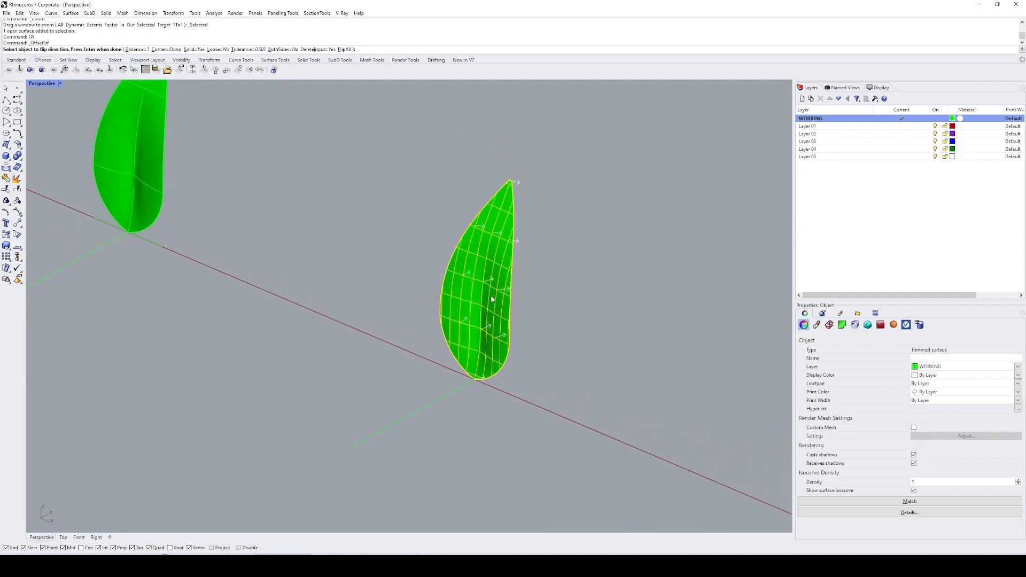
{"action": "key", "text": "Return"}
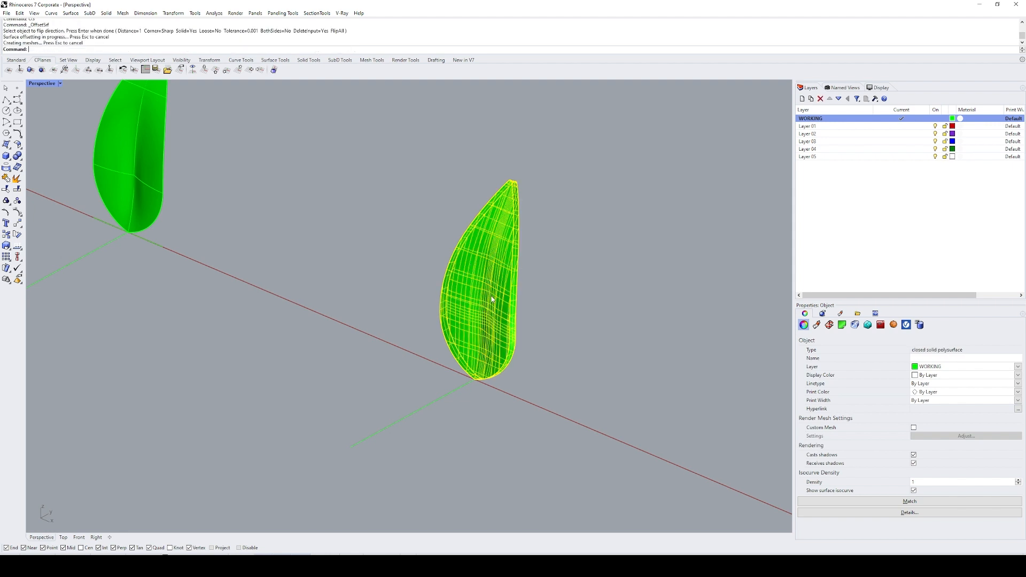
{"action": "left_click", "coordinate": [627, 278]}
{"action": "right_click_drag", "start_coordinate": [627, 278], "coordinate": [481, 360]}
{"action": "scroll", "coordinate": [454, 420], "scroll_direction": "up", "scroll_amount": 5}
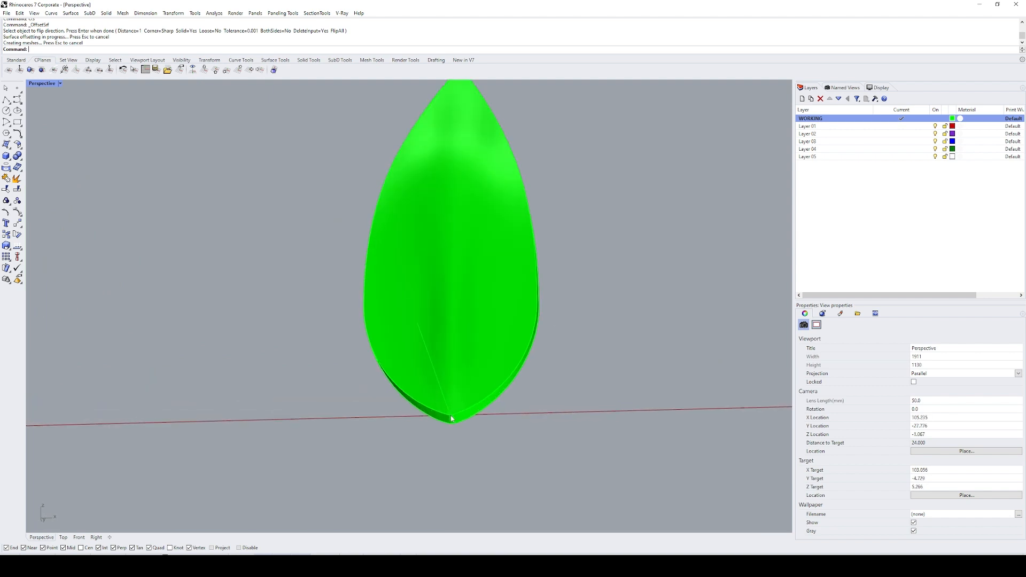
Step: Scale the copied leaf's base line by a factor of 2 from its free end
{"action": "scroll", "coordinate": [454, 420], "scroll_direction": "down", "scroll_amount": 5}
{"action": "mouse_move", "coordinate": [451, 417]}
{"action": "right_mouse_down"}
{"action": "mouse_move", "coordinate": [444, 378]}
{"action": "mouse_move", "coordinate": [389, 407]}
{"action": "mouse_move", "coordinate": [350, 403]}
{"action": "mouse_move", "coordinate": [332, 479]}
{"action": "mouse_move", "coordinate": [360, 491]}
{"action": "mouse_move", "coordinate": [483, 477]}
{"action": "mouse_move", "coordinate": [460, 407]}
{"action": "mouse_move", "coordinate": [393, 406]}
{"action": "mouse_move", "coordinate": [451, 426]}
{"action": "right_mouse_up"}
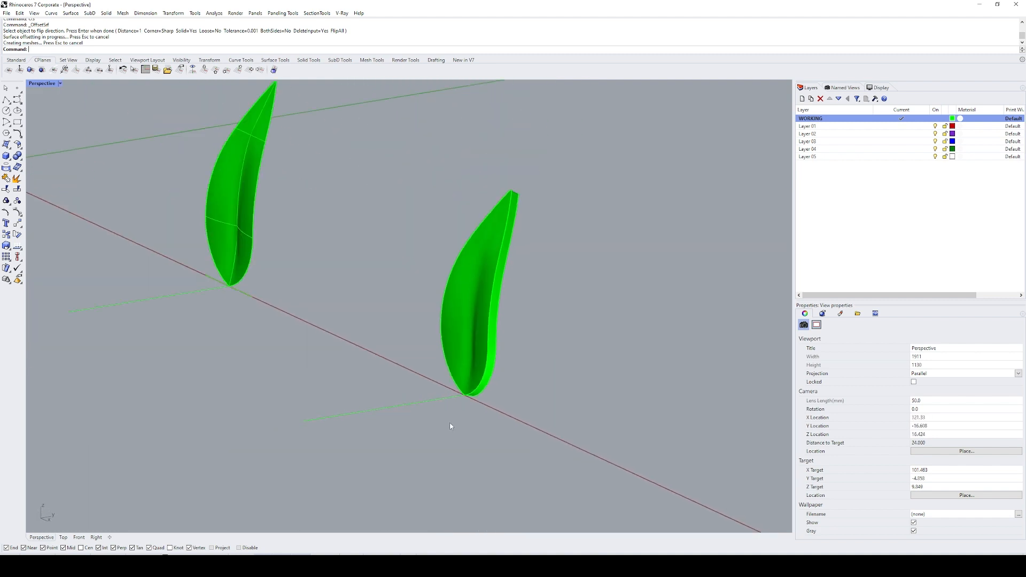
{"action": "left_click_drag", "start_coordinate": [380, 395], "coordinate": [379, 393]}
{"action": "type", "text": "s"}
{"action": "key", "text": "Return"}
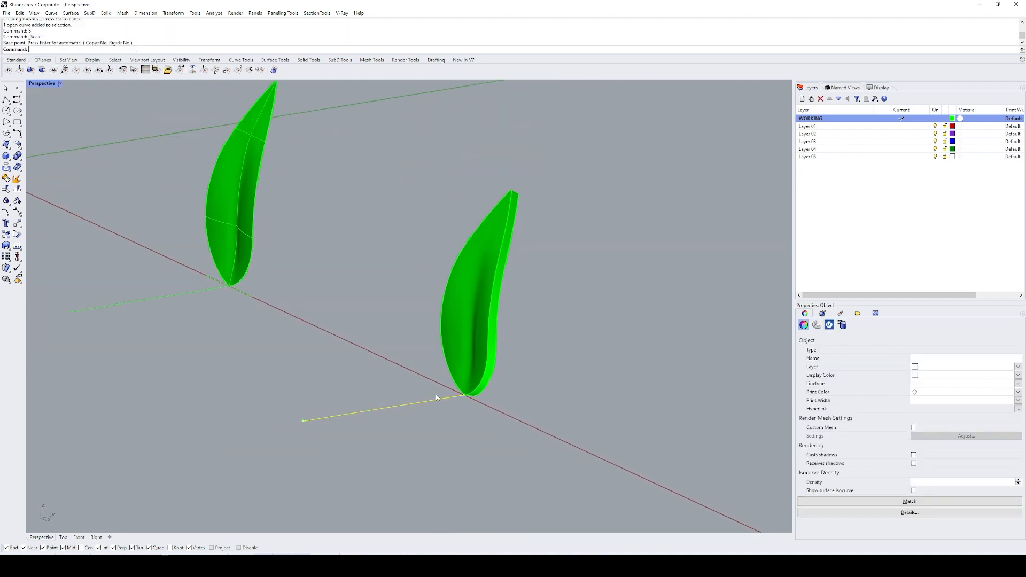
{"action": "right_click_drag", "start_coordinate": [435, 393], "coordinate": [403, 378]}
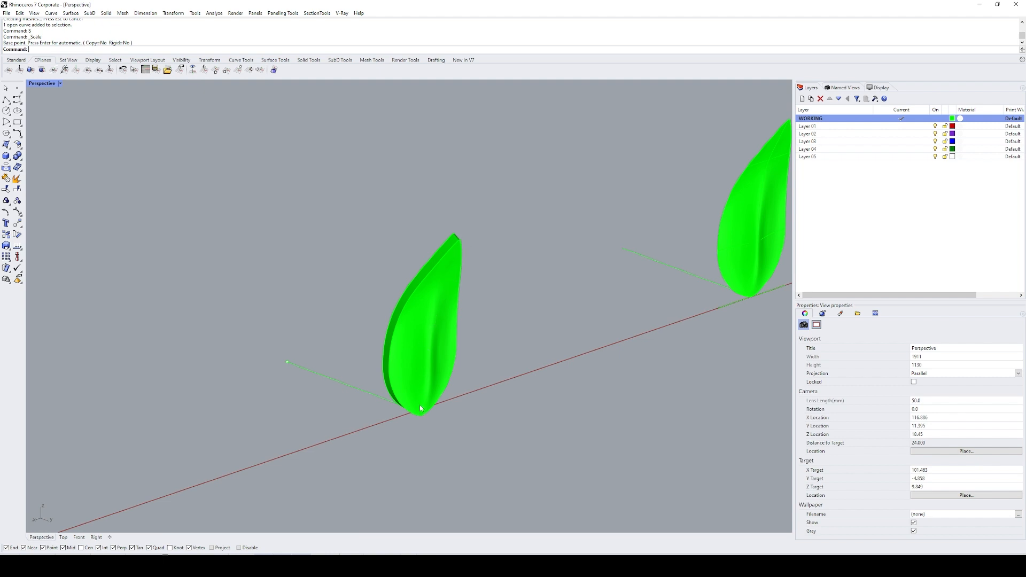
{"action": "right_click_drag", "start_coordinate": [424, 400], "coordinate": [460, 231]}
{"action": "right_click_drag", "start_coordinate": [469, 389], "coordinate": [464, 393]}
{"action": "left_click", "coordinate": [264, 391]}
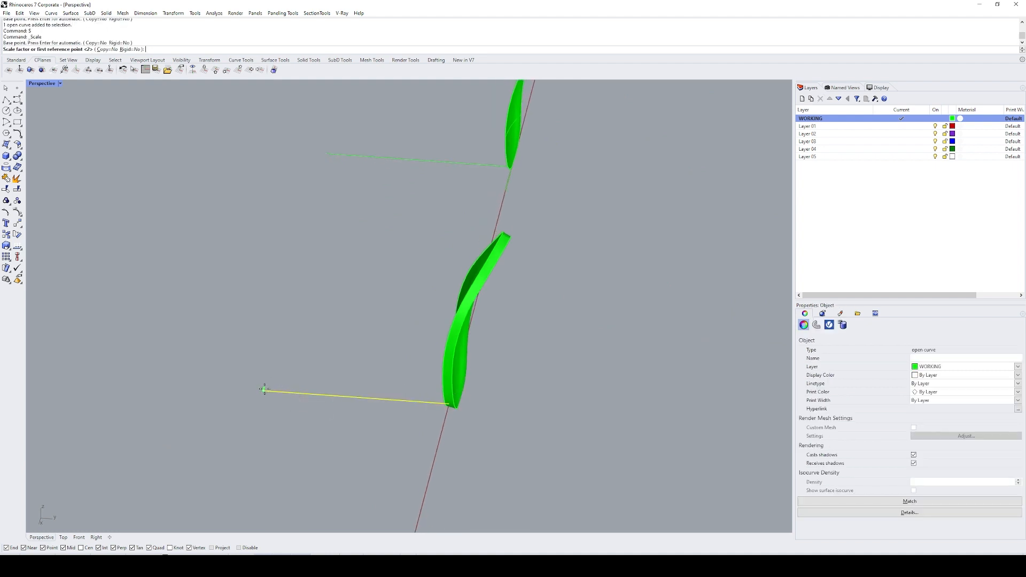
{"action": "key", "text": "Return"}
Step: Extrude the lengthened base line about 29 units to both sides as a vertical plane through the leaf
{"action": "type", "text": "ec"}
{"action": "key", "text": "Return"}
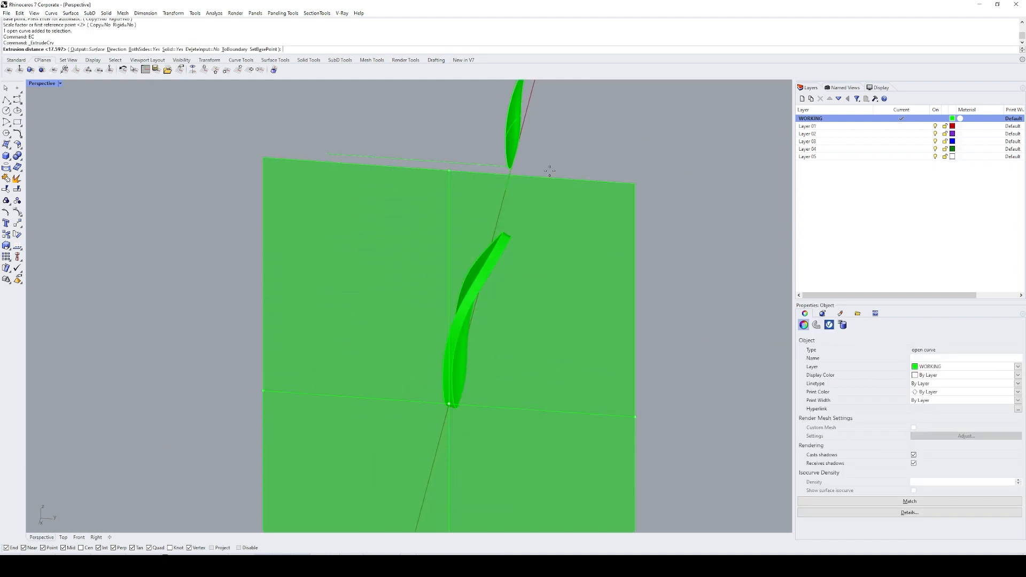
{"action": "left_click", "coordinate": [551, 168]}
Step: Intersect the vertical plane with the leaf's broad curved face to create a centre curve, and delete the plane
{"action": "right_click_drag", "start_coordinate": [559, 268], "coordinate": [480, 292]}
{"action": "left_click", "coordinate": [460, 290]}
{"action": "left_click", "coordinate": [409, 327], "text": "shift"}
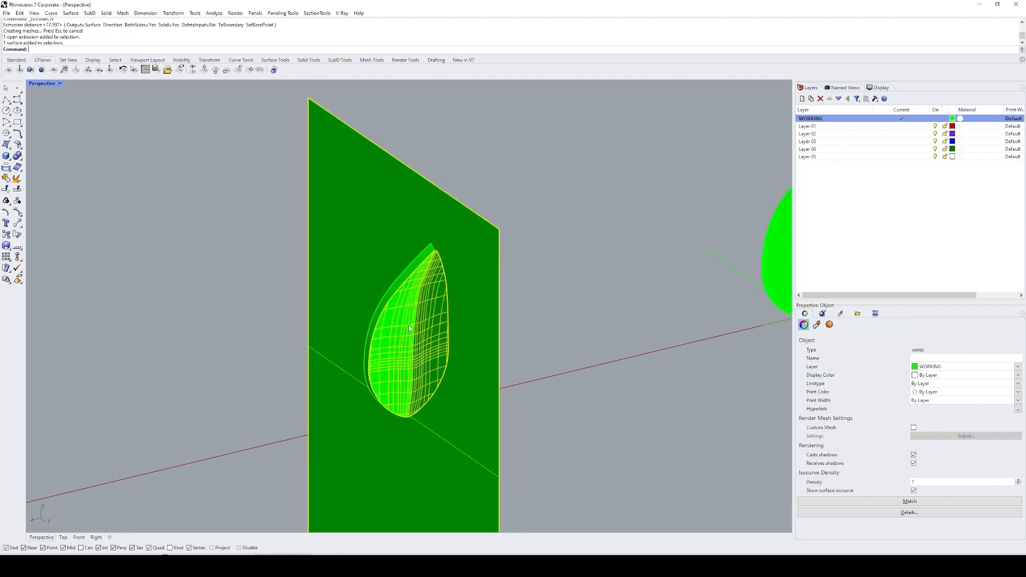
{"action": "type", "text": "i"}
{"action": "key", "text": "Return"}
{"action": "left_click", "coordinate": [476, 387]}
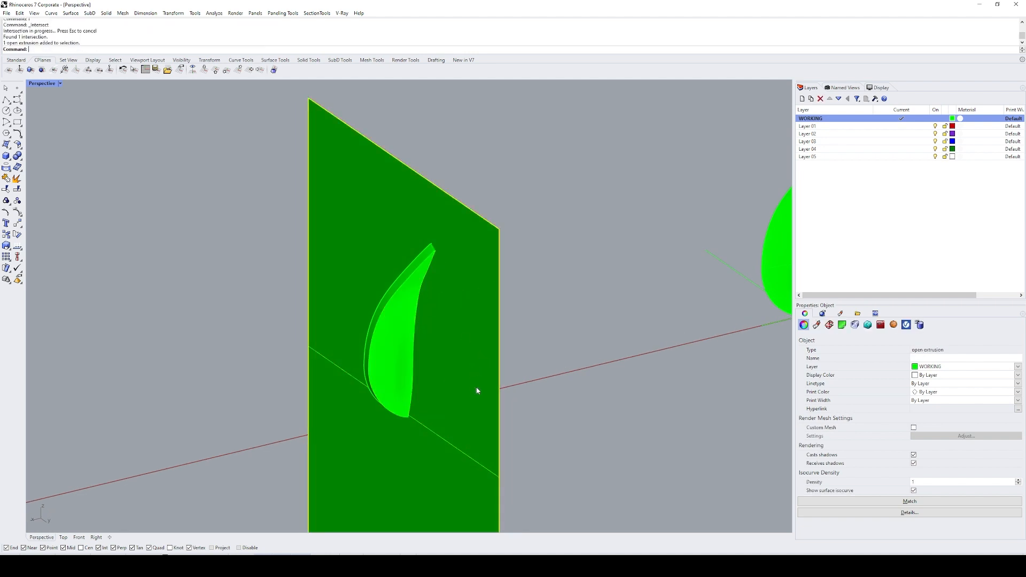
{"action": "type", "text": "e"}
{"action": "key", "text": "Return"}
Step: Shorten the leaf's new centre curve by deleting its control points near the leaf tip
{"action": "left_click", "coordinate": [422, 285]}
{"action": "mouse_move", "coordinate": [431, 356]}
{"action": "right_mouse_down"}
{"action": "mouse_move", "coordinate": [440, 345]}
{"action": "mouse_move", "coordinate": [434, 351]}
{"action": "right_mouse_up"}
{"action": "scroll", "coordinate": [424, 178], "scroll_direction": "up", "scroll_amount": 6}
{"action": "scroll", "coordinate": [423, 178], "scroll_direction": "up", "scroll_amount": 2}
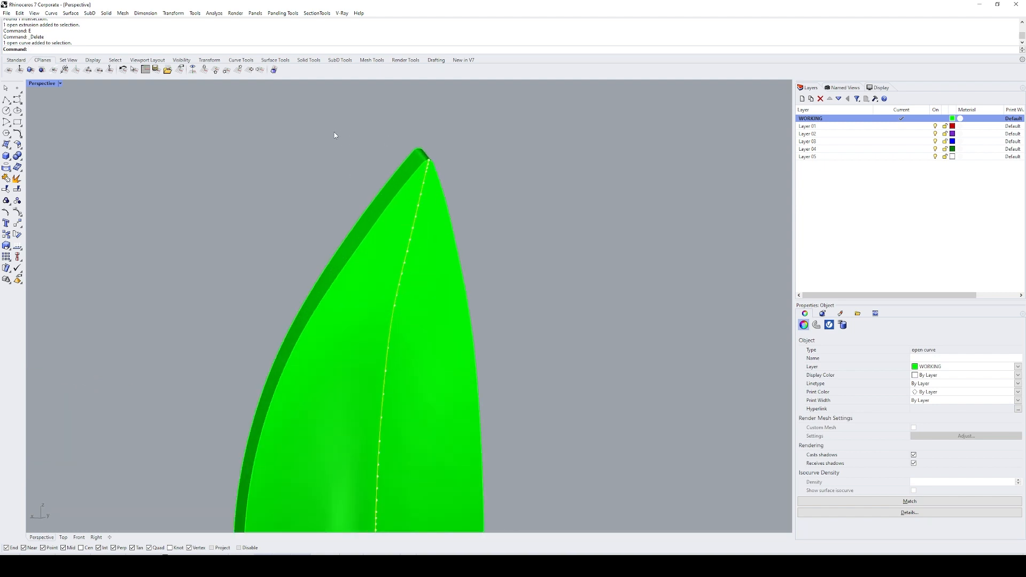
{"action": "left_click_drag", "start_coordinate": [334, 119], "coordinate": [500, 243]}
{"action": "right_click_drag", "start_coordinate": [416, 255], "coordinate": [497, 329]}
{"action": "type", "text": "e"}
{"action": "key", "text": "space"}
Step: Extrude the base line to both sides again as a plane cutting through the leaf's lower end
{"action": "scroll", "coordinate": [496, 258], "scroll_direction": "down", "scroll_amount": 8}
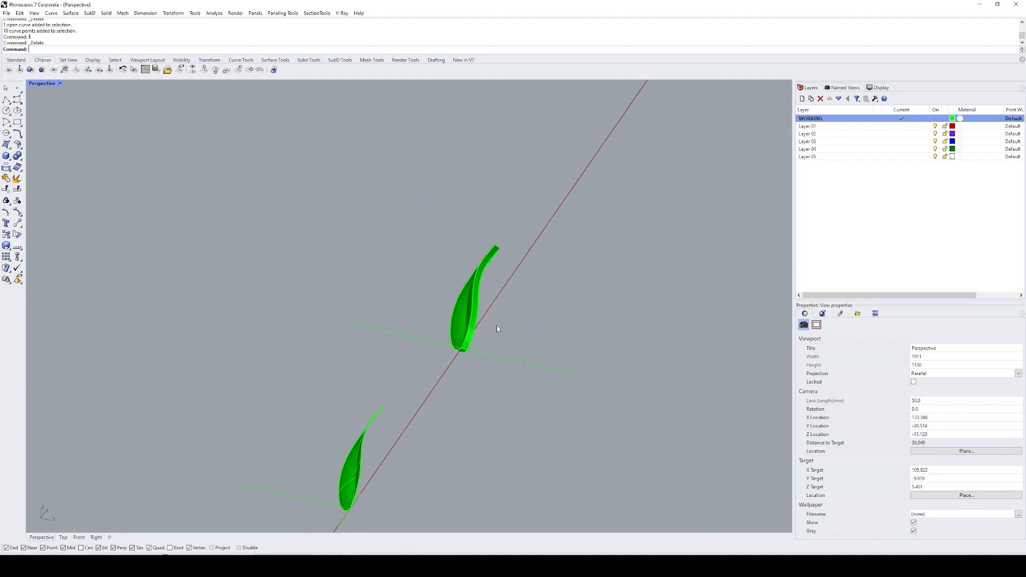
{"action": "scroll", "coordinate": [457, 349], "scroll_direction": "up", "scroll_amount": 10}
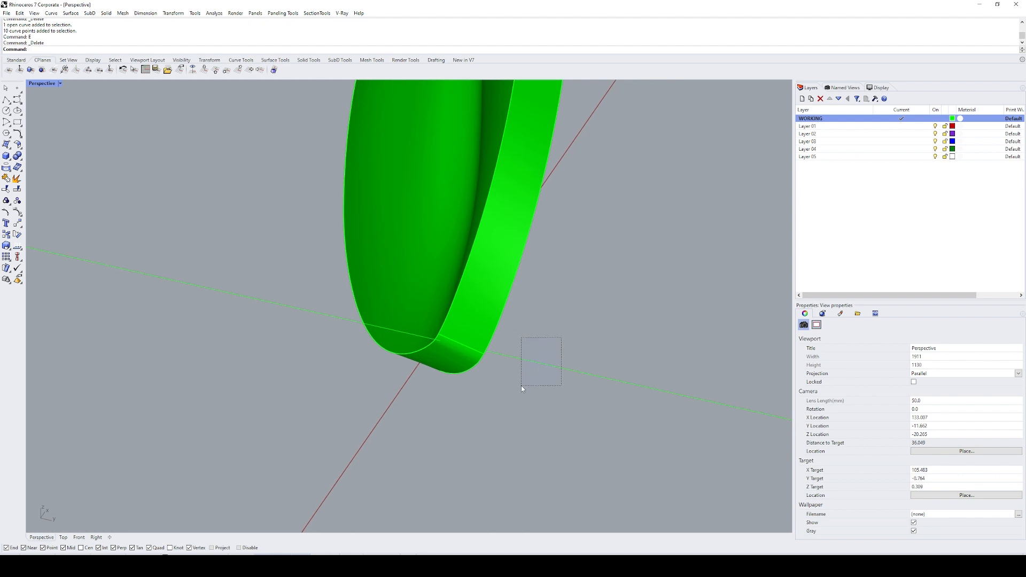
{"action": "left_click_drag", "start_coordinate": [518, 388], "coordinate": [516, 389]}
{"action": "type", "text": "ec"}
{"action": "key", "text": "space"}
{"action": "left_click", "coordinate": [488, 398]}
Step: Intersect the leaf solid's edge face with the plane to get a short line across its thickness, and delete the plane
{"action": "scroll", "coordinate": [462, 348], "scroll_direction": "up", "scroll_amount": 8}
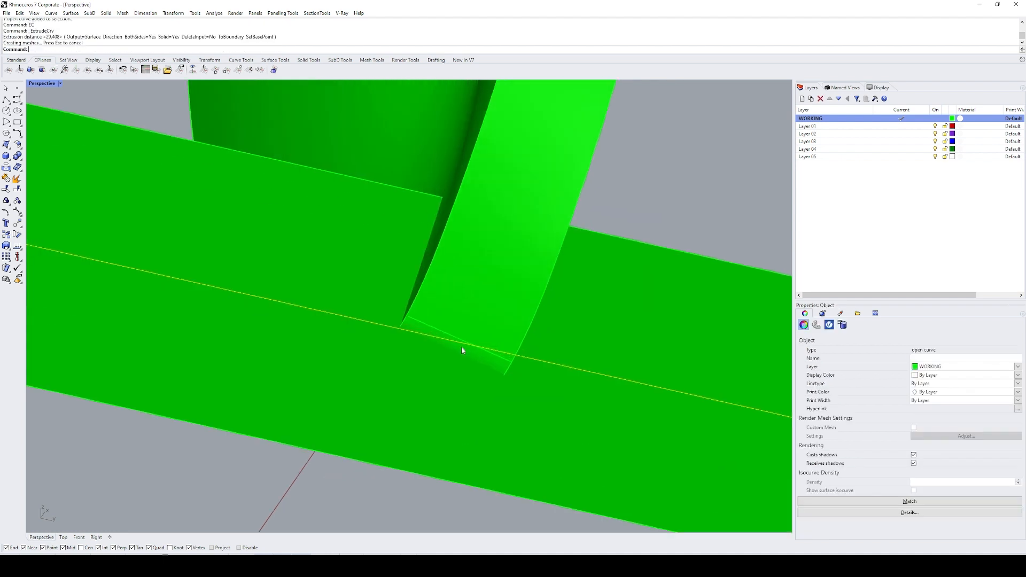
{"action": "left_click", "coordinate": [501, 317]}
{"action": "key", "text": "Delete"}
{"action": "left_click", "coordinate": [457, 345]}
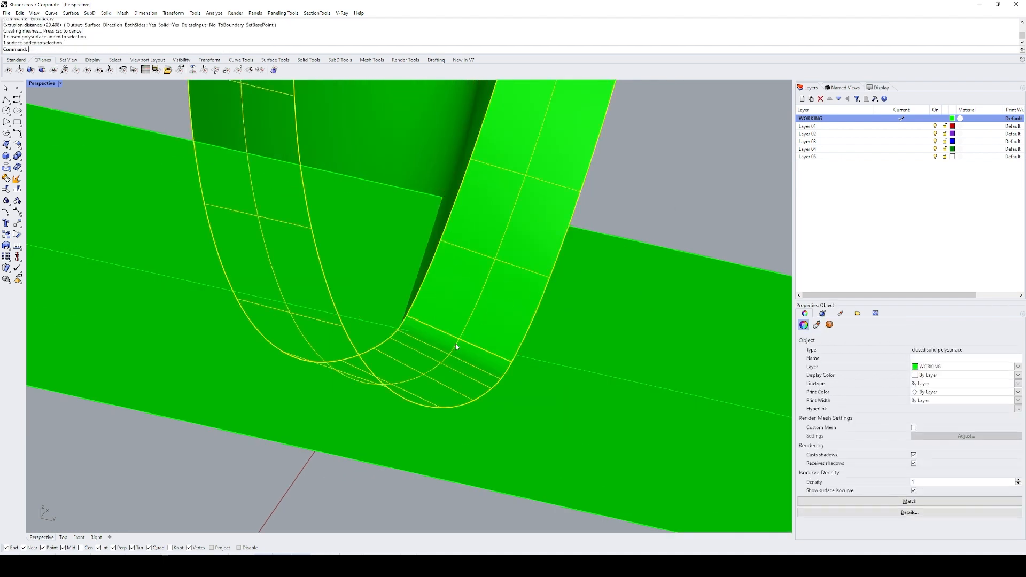
{"action": "left_click", "coordinate": [600, 327], "text": "shift"}
{"action": "type", "text": "int"}
{"action": "key", "text": "space"}
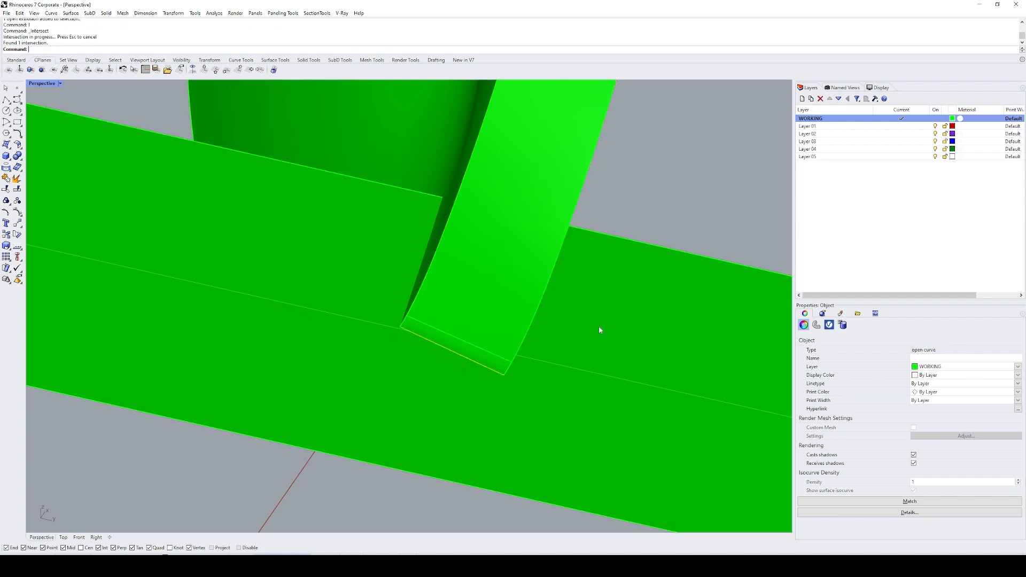
{"action": "left_click", "coordinate": [599, 327]}
{"action": "type", "text": "e"}
{"action": "key", "text": "space"}
Step: Draw a vertical line 10 units long downward from the midpoint of the short line across the leaf's base edge
{"action": "scroll", "coordinate": [596, 267], "scroll_direction": "down", "scroll_amount": 6}
{"action": "right_click_drag", "start_coordinate": [582, 267], "coordinate": [551, 262]}
{"action": "type", "text": "l"}
{"action": "key", "text": "space"}
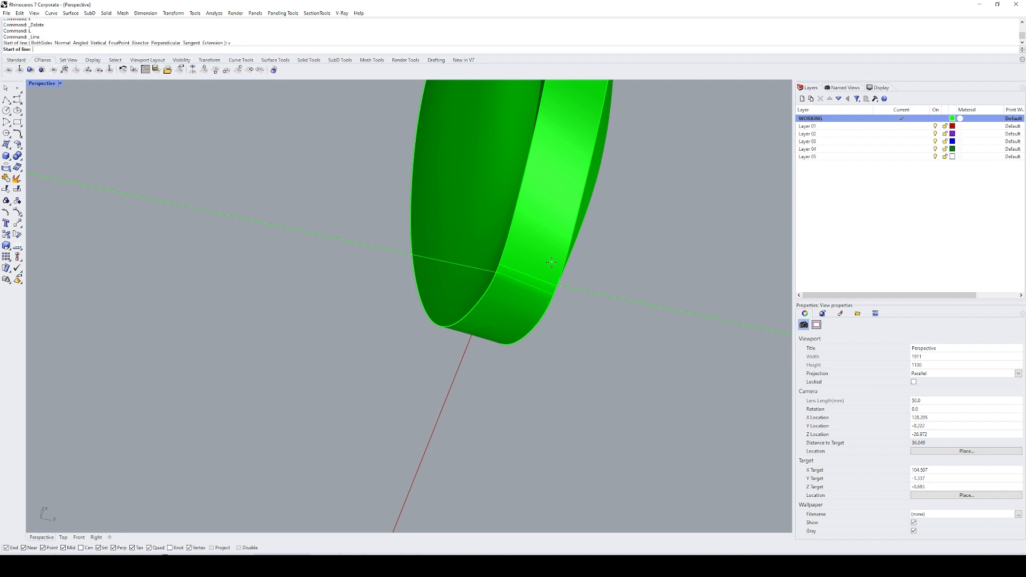
{"action": "left_click", "coordinate": [525, 284]}
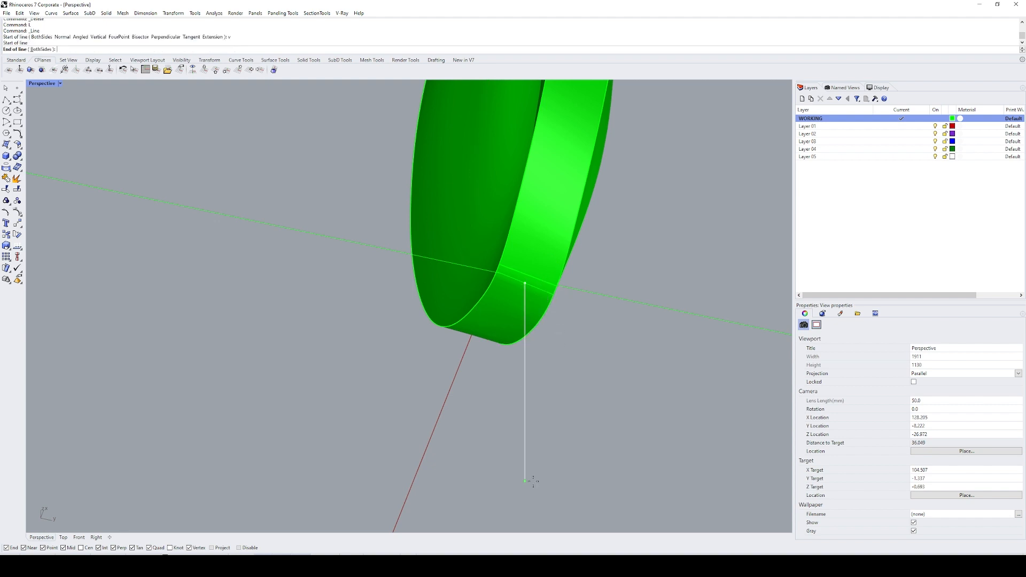
{"action": "type", "text": "10"}
{"action": "key", "text": "space"}
Step: Try an arc tangent to the leaf's centre curve and the vertical line, passing through the centre curve's lower end
{"action": "type", "text": "sl"}
{"action": "key", "text": "space"}
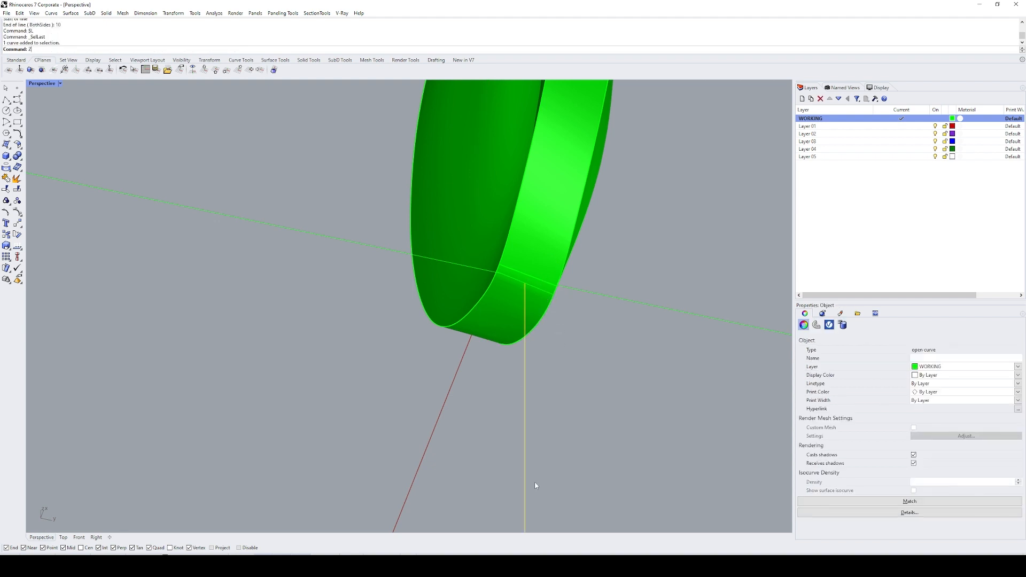
{"action": "type", "text": "zs"}
{"action": "key", "text": "space"}
{"action": "key", "text": "Escape"}
{"action": "right_click_drag", "start_coordinate": [500, 238], "coordinate": [444, 305]}
{"action": "type", "text": "ar"}
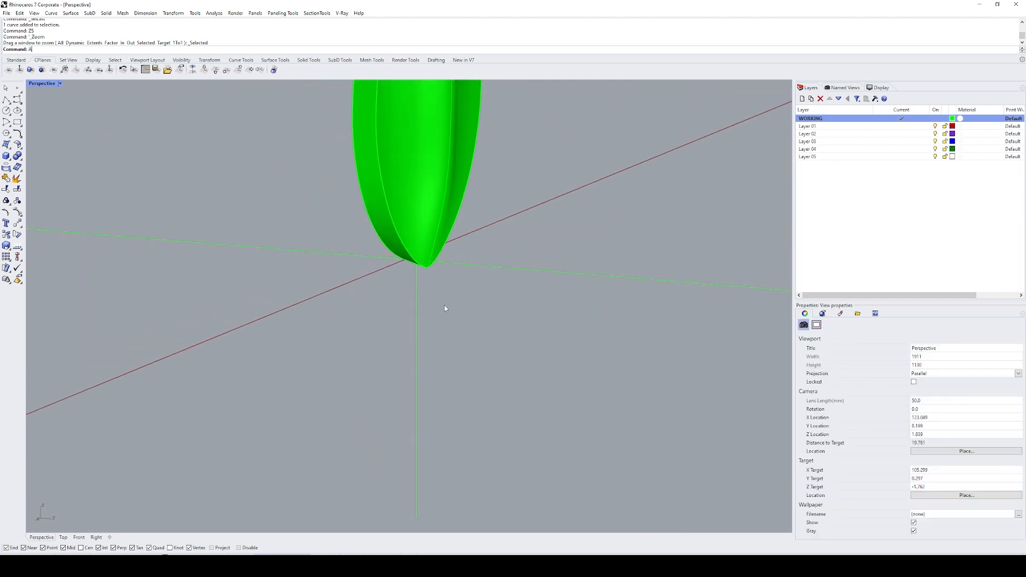
{"action": "key", "text": "space"}
{"action": "type", "text": "t"}
{"action": "key", "text": "space"}
{"action": "left_click", "coordinate": [434, 226]}
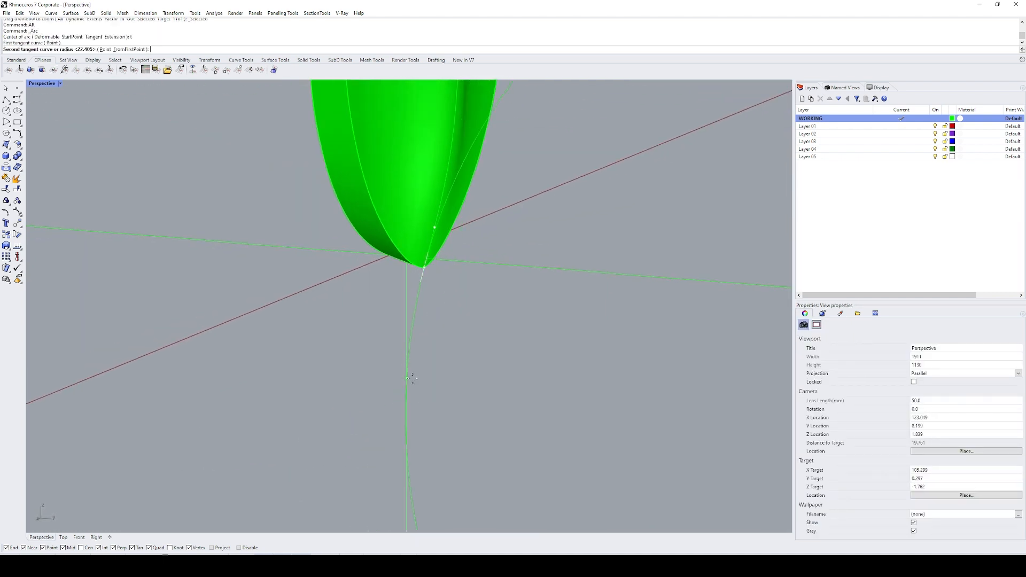
{"action": "left_click", "coordinate": [408, 481]}
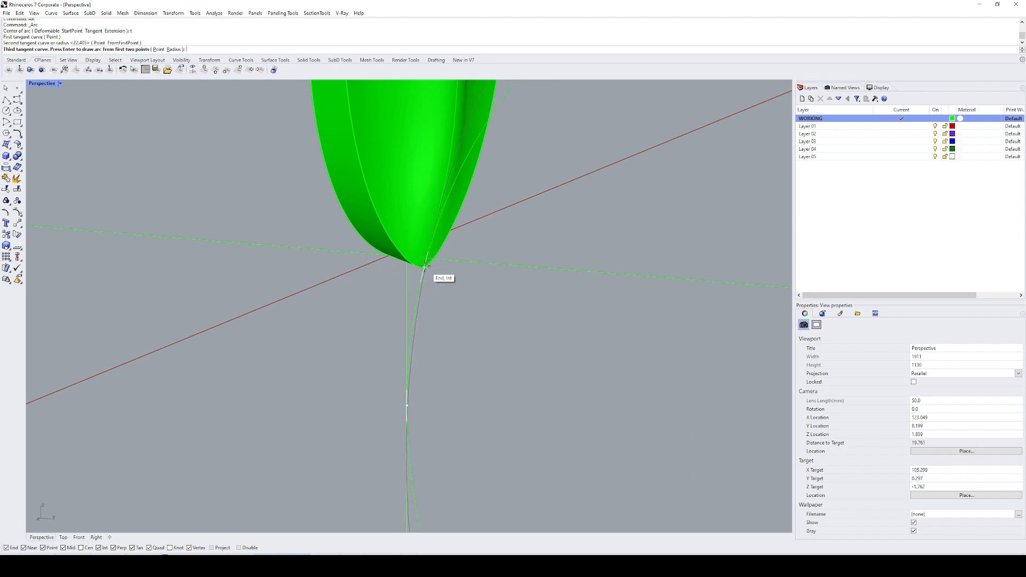
{"action": "scroll", "coordinate": [426, 266], "scroll_direction": "up", "scroll_amount": 3}
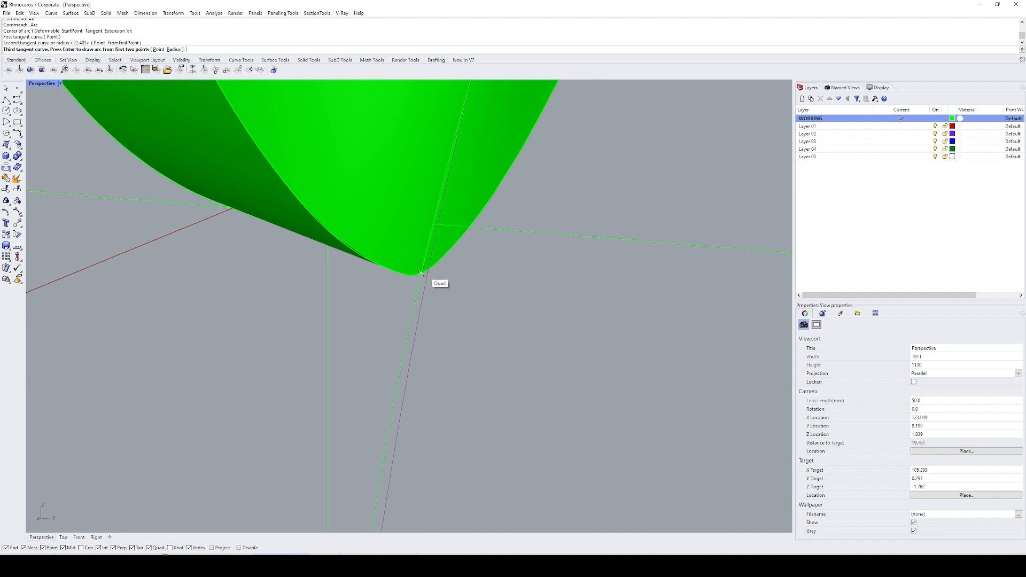
{"action": "scroll", "coordinate": [422, 272], "scroll_direction": "up", "scroll_amount": 3}
{"action": "left_click", "coordinate": [432, 293]}
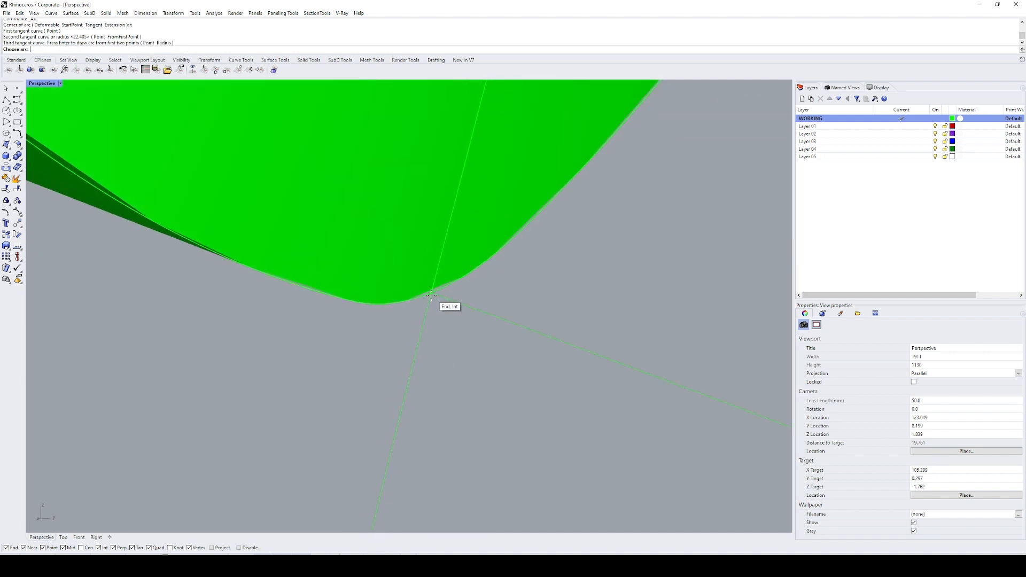
{"action": "left_click", "coordinate": [415, 323]}
{"action": "scroll", "coordinate": [445, 293], "scroll_direction": "down", "scroll_amount": 5}
{"action": "key", "text": "ctrl+z"}
Step: Draw an arc tangent to the centre curve's lower end and to the vertical line, keeping the short connecting portion
{"action": "type", "text": "ar"}
{"action": "key", "text": "Return"}
{"action": "type", "text": "t"}
{"action": "key", "text": "Return"}
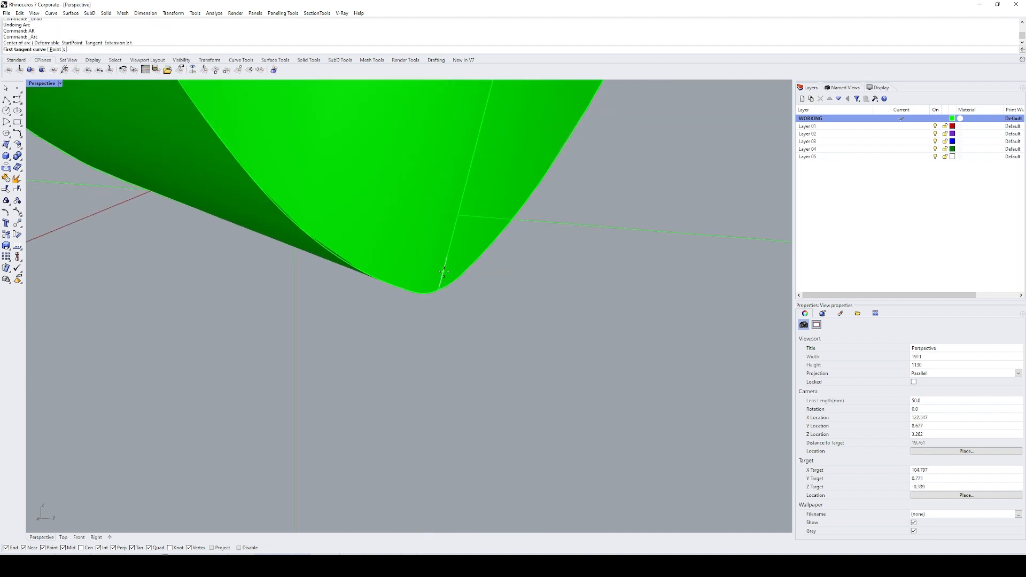
{"action": "left_click", "coordinate": [444, 294]}
{"action": "right_click_drag", "start_coordinate": [445, 294], "coordinate": [418, 390]}
{"action": "left_click", "coordinate": [409, 489]}
{"action": "scroll", "coordinate": [435, 275], "scroll_direction": "up", "scroll_amount": 5}
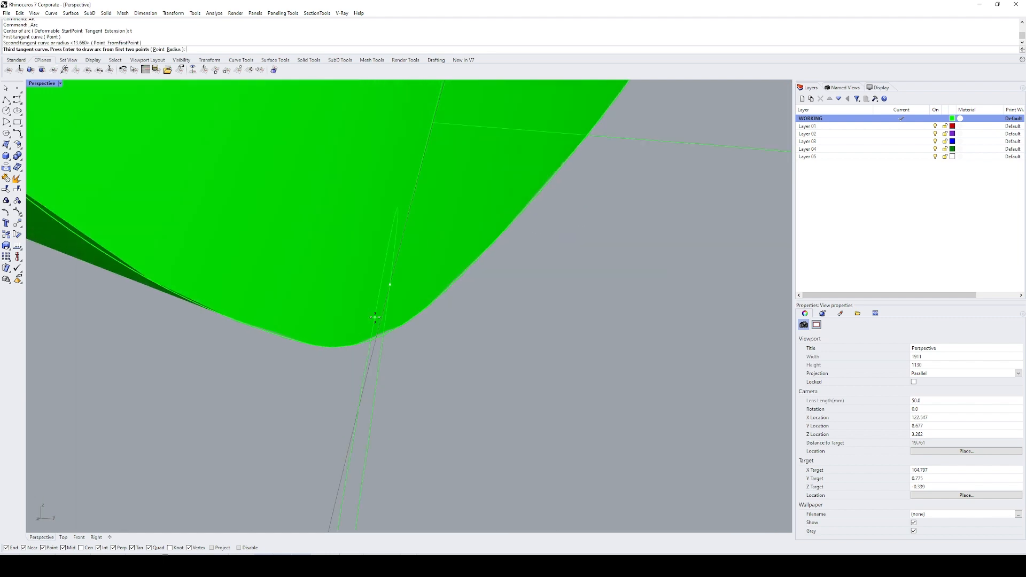
{"action": "left_click", "coordinate": [377, 341]}
{"action": "scroll", "coordinate": [377, 353], "scroll_direction": "down", "scroll_amount": 5}
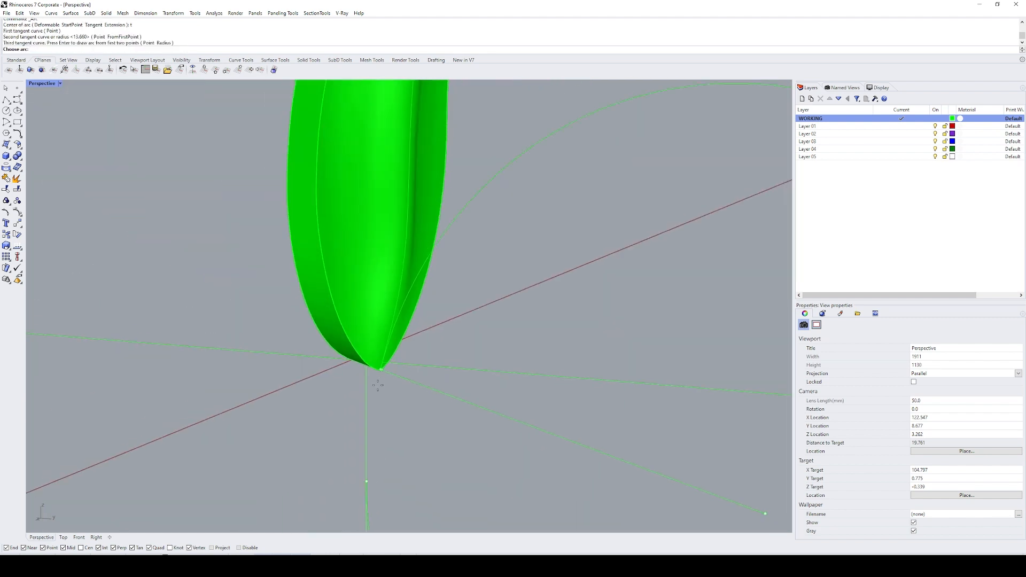
{"action": "left_click", "coordinate": [365, 391]}
Step: Trim the vertical line above the arc, and join the line, arc and centre curve into one stem curve
{"action": "left_click", "coordinate": [375, 391]}
{"action": "type", "text": "t"}
{"action": "key", "text": "Return"}
{"action": "left_click", "coordinate": [367, 390]}
{"action": "key", "text": "Return"}
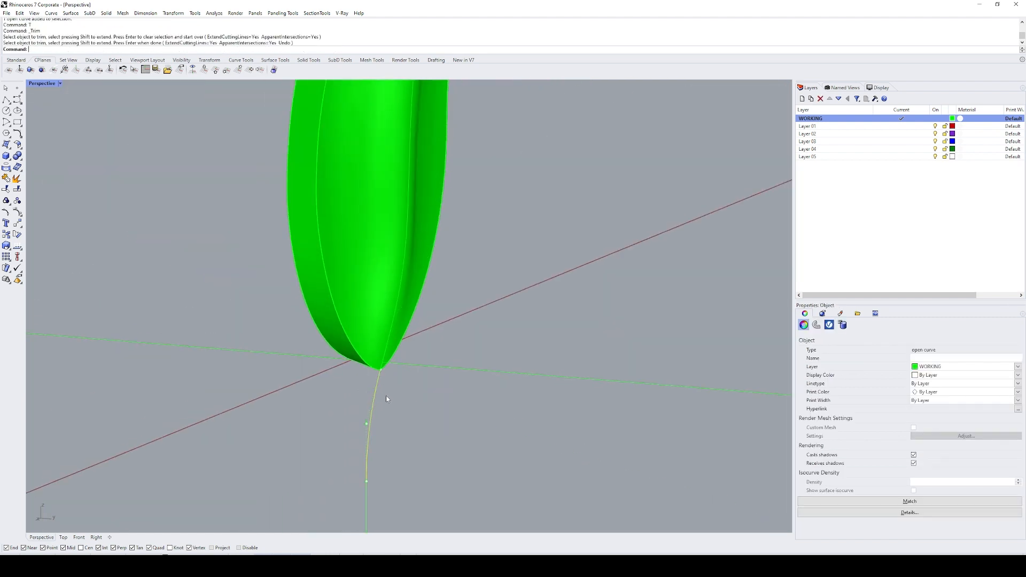
{"action": "left_click_drag", "start_coordinate": [387, 397], "coordinate": [338, 508]}
{"action": "left_click", "coordinate": [397, 314]}
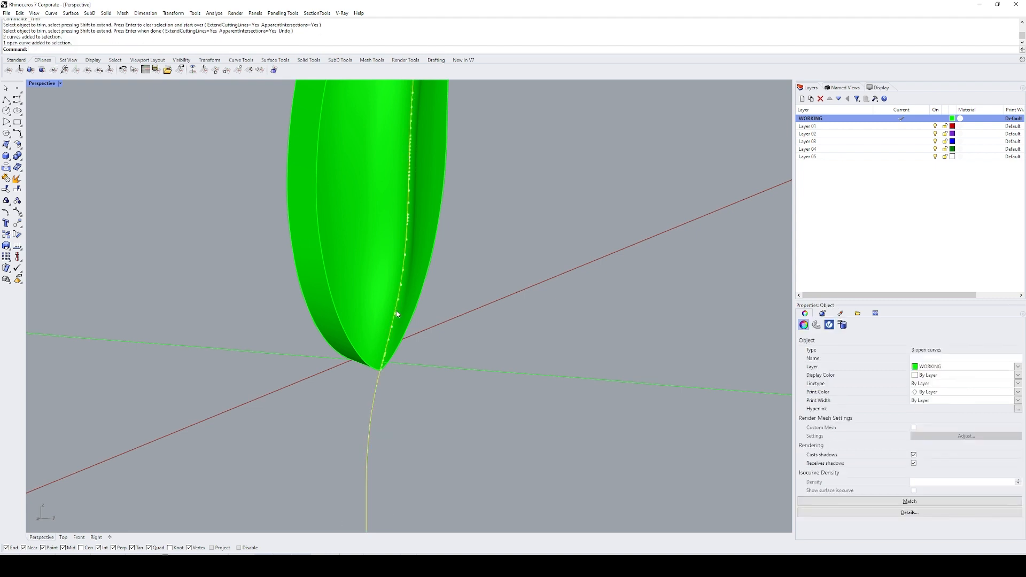
{"action": "key", "text": "ctrl+j"}
Step: Create a flat-capped pipe along the stem curve with start radius 0.25 and end radius 0.5, and hide the curve
{"action": "right_click_drag", "start_coordinate": [527, 287], "coordinate": [472, 290]}
{"action": "left_click_drag", "start_coordinate": [448, 370], "coordinate": [407, 396]}
{"action": "right_click_drag", "start_coordinate": [407, 396], "coordinate": [448, 367]}
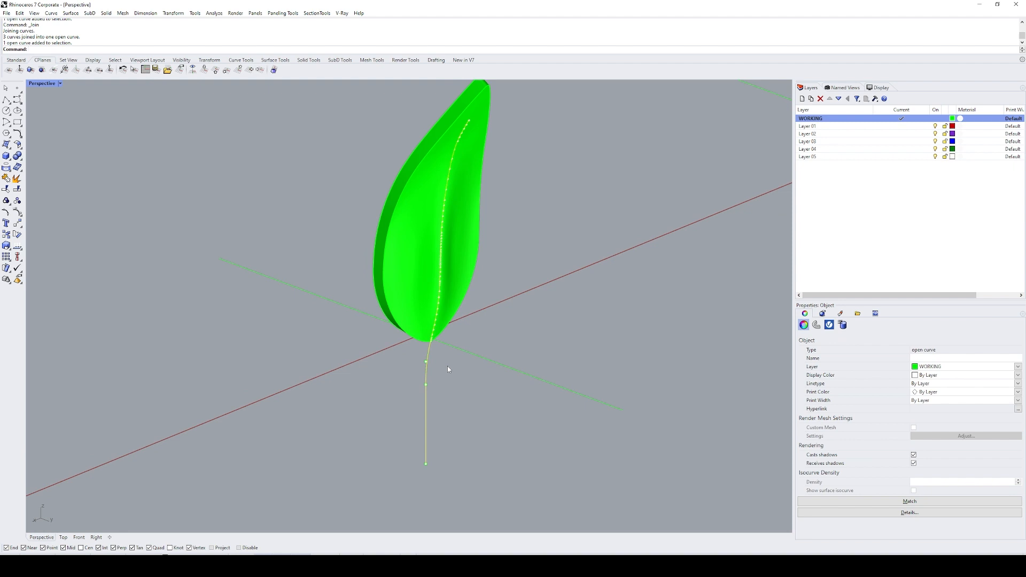
{"action": "type", "text": "Pipe"}
{"action": "key", "text": "Return"}
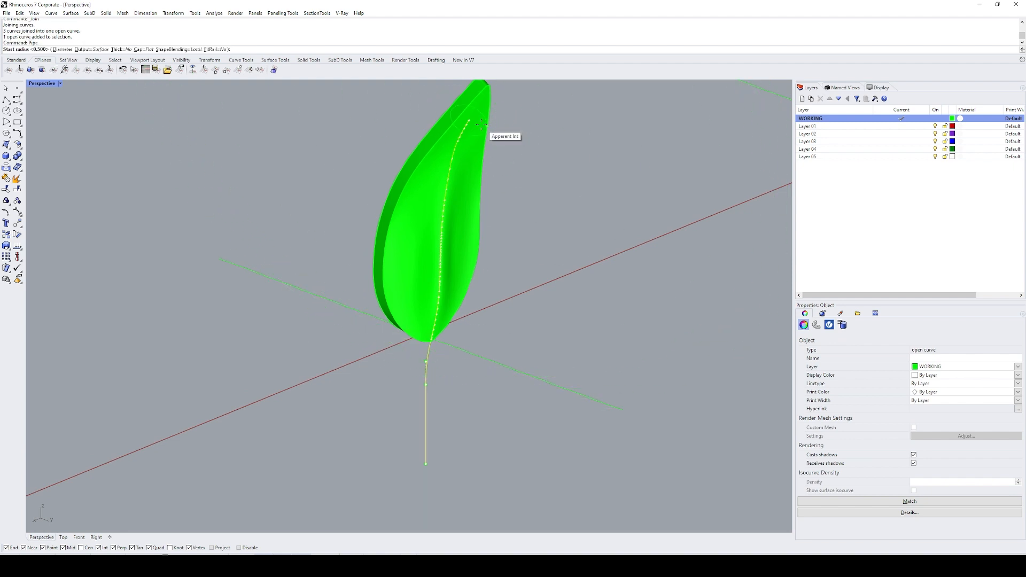
{"action": "type", "text": ".25"}
{"action": "key", "text": "Return"}
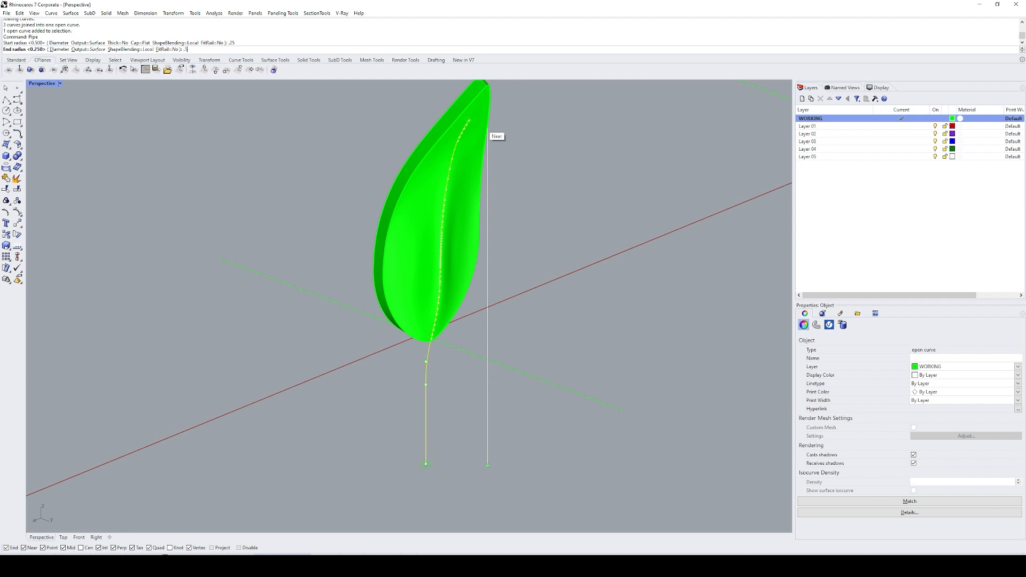
{"action": "key", "text": "Return"}
{"action": "key", "text": "Return"}
{"action": "type", "text": "H"}
{"action": "key", "text": "Return"}
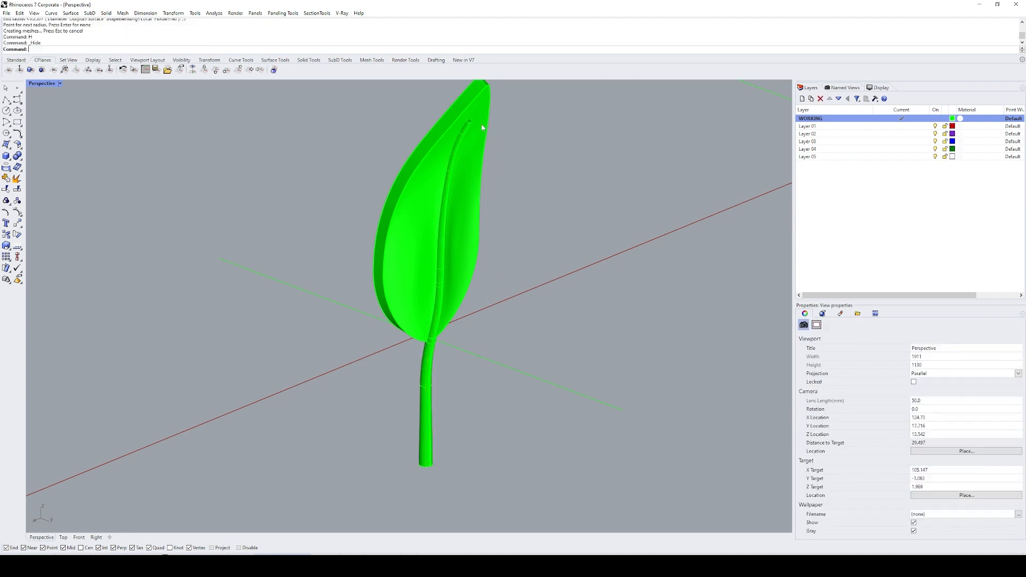
Step: Move the stem pipe 50 units along the x axis, away from the leaf
{"action": "type", "text": "SL"}
{"action": "key", "text": "Return"}
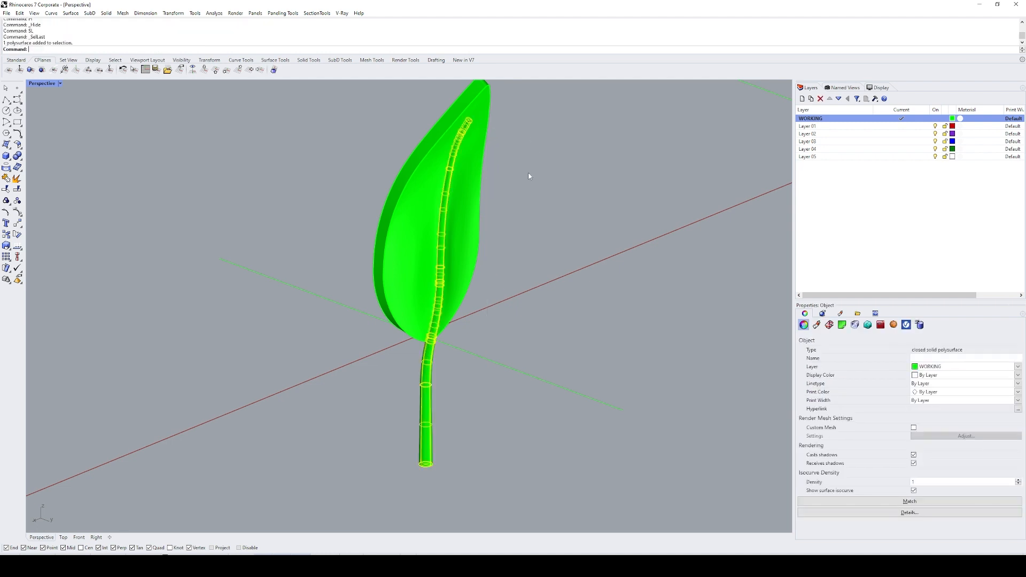
{"action": "right_click_drag", "start_coordinate": [528, 172], "coordinate": [486, 172]}
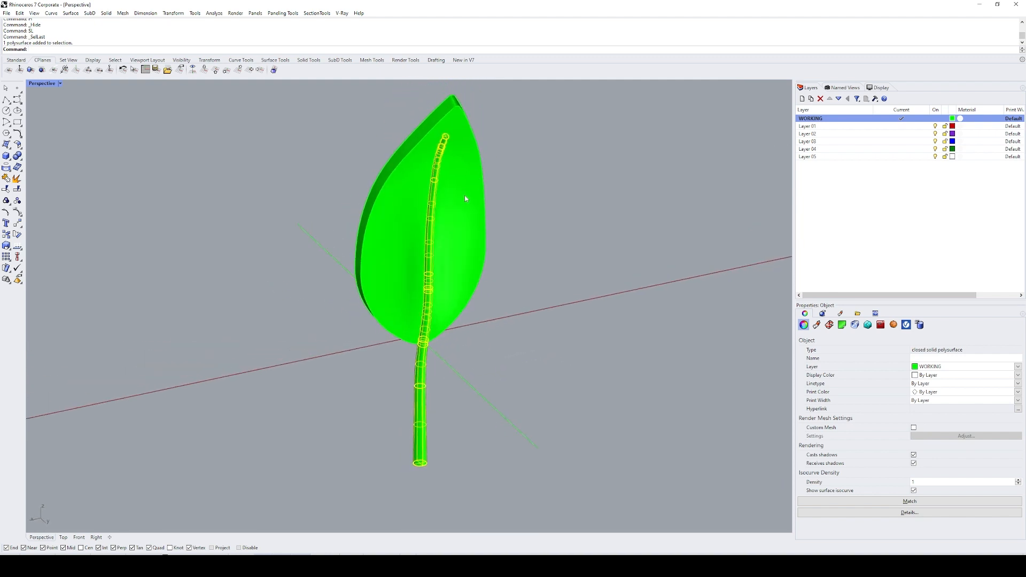
{"action": "scroll", "coordinate": [461, 229], "scroll_direction": "down", "scroll_amount": 8}
{"action": "type", "text": "M"}
{"action": "key", "text": "Return"}
{"action": "left_click", "coordinate": [378, 315]}
{"action": "left_click", "coordinate": [338, 328]}
{"action": "type", "text": "ZS"}
{"action": "key", "text": "Return"}
{"action": "left_click", "coordinate": [463, 132]}
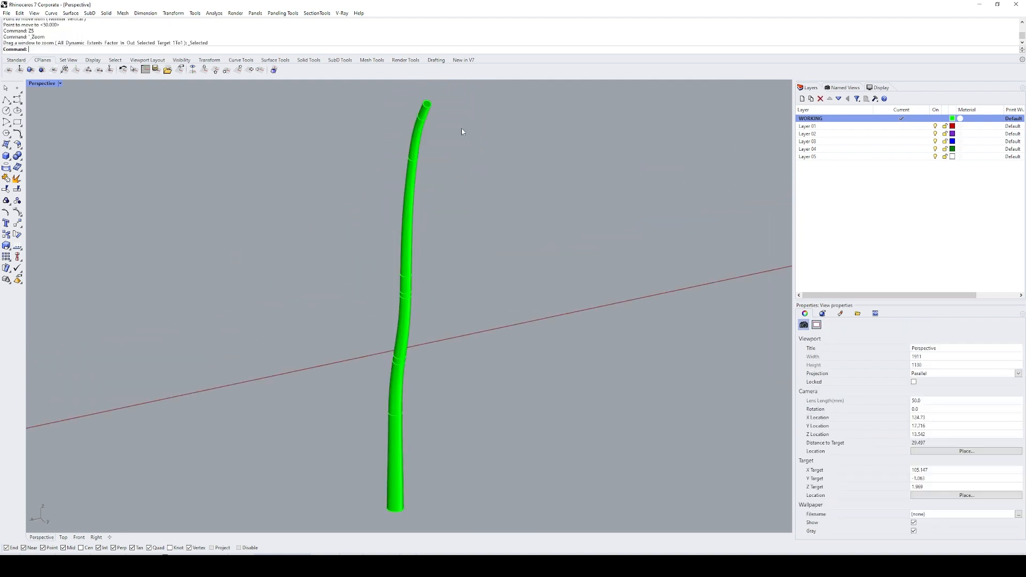
Step: Duplicate the circular edge at the stem pipe's narrow upper end as a curve
{"action": "scroll", "coordinate": [431, 112], "scroll_direction": "up", "scroll_amount": 11}
{"action": "right_click_drag", "start_coordinate": [431, 113], "coordinate": [421, 181], "text": "shift"}
{"action": "type", "text": "Z"}
{"action": "key", "text": "Return"}
{"action": "left_click_drag", "start_coordinate": [361, 111], "coordinate": [467, 190]}
{"action": "scroll", "coordinate": [519, 215], "scroll_direction": "down", "scroll_amount": 4}
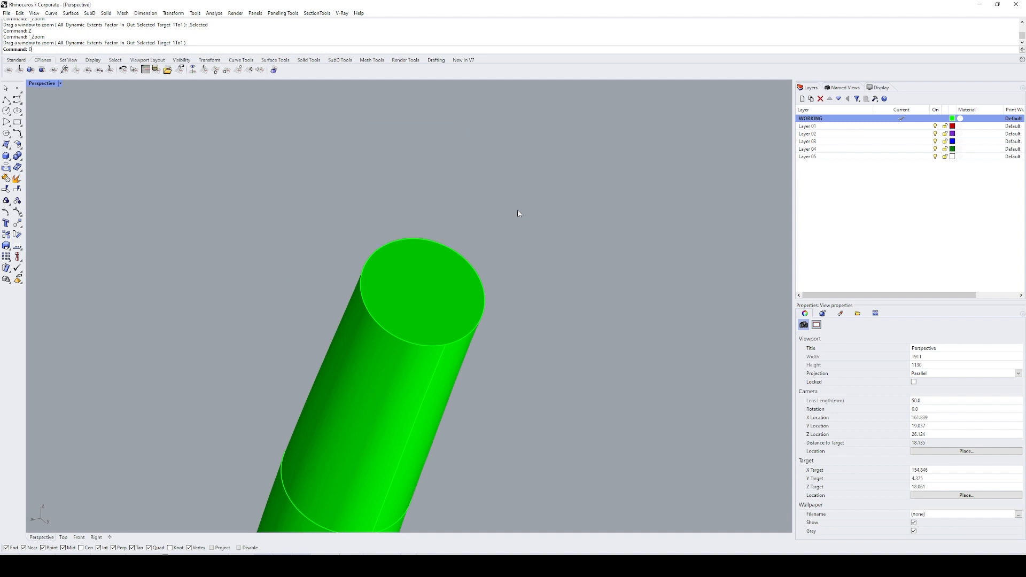
{"action": "type", "text": "DE"}
{"action": "key", "text": "Return"}
{"action": "left_click", "coordinate": [462, 343]}
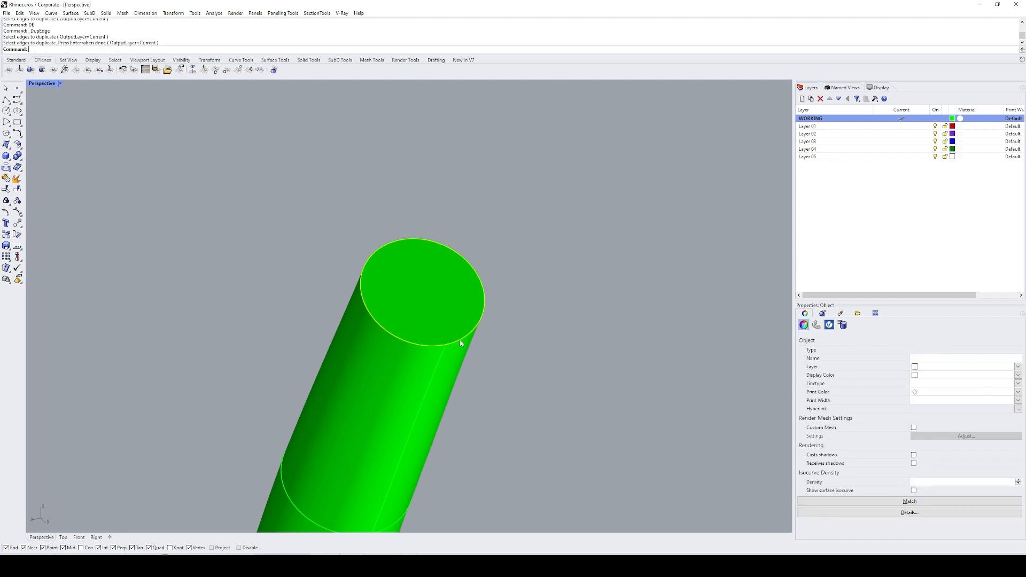
Step: Show the duplicated circle's control points and draw two crossing lines between its opposite outer points to mark the centre
{"action": "key", "text": "F10"}
{"action": "type", "text": "L"}
{"action": "key", "text": "Return"}
{"action": "left_click", "coordinate": [504, 333]}
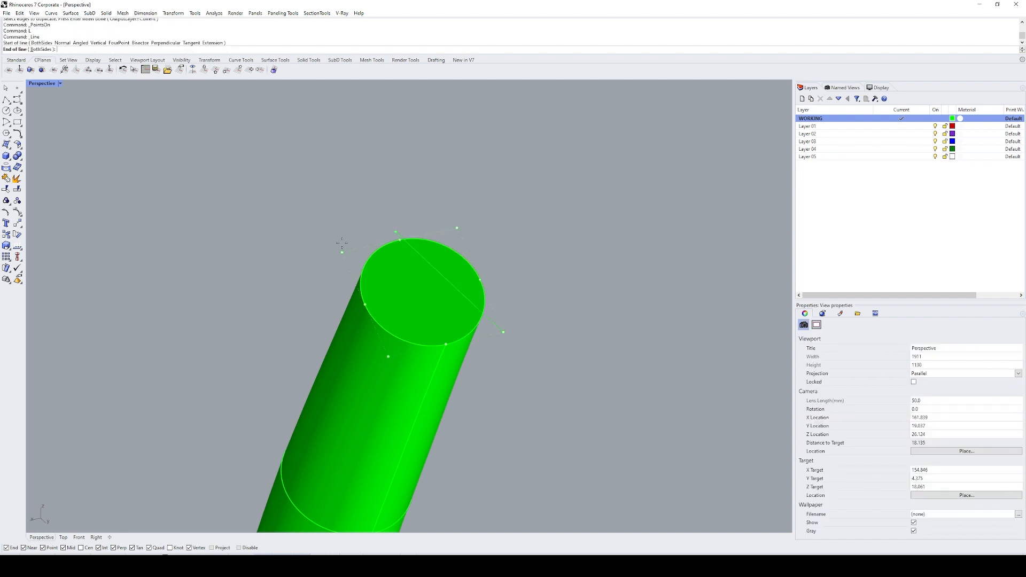
{"action": "left_click", "coordinate": [342, 252]}
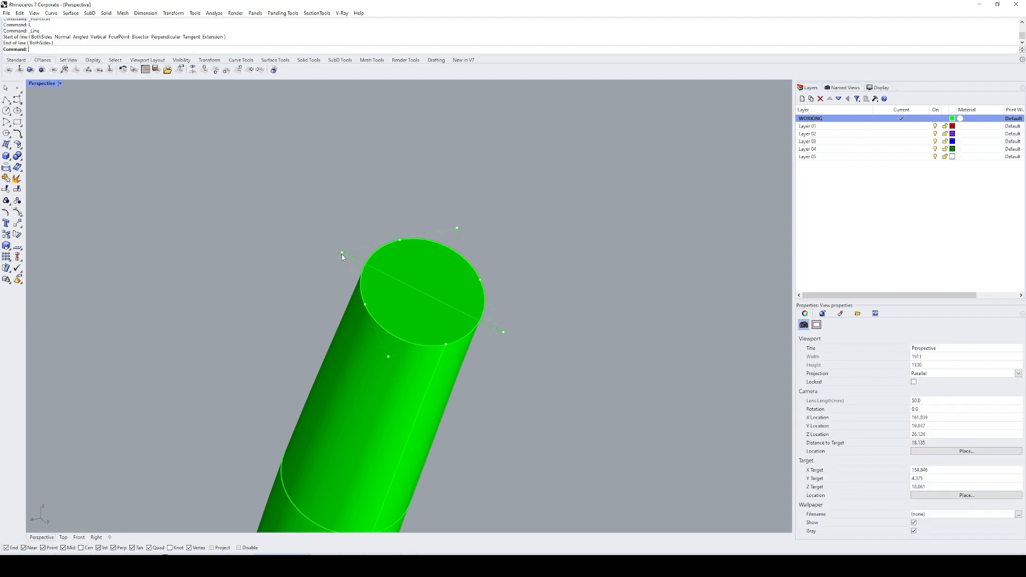
{"action": "key", "text": "Return"}
{"action": "left_click", "coordinate": [388, 357]}
{"action": "left_click", "coordinate": [457, 229]}
Step: Create a sphere centred where the two lines cross at the stem's narrow end, with its radius reaching the circle
{"action": "type", "text": "Sphere"}
{"action": "key", "text": "Return"}
{"action": "left_click", "coordinate": [421, 291]}
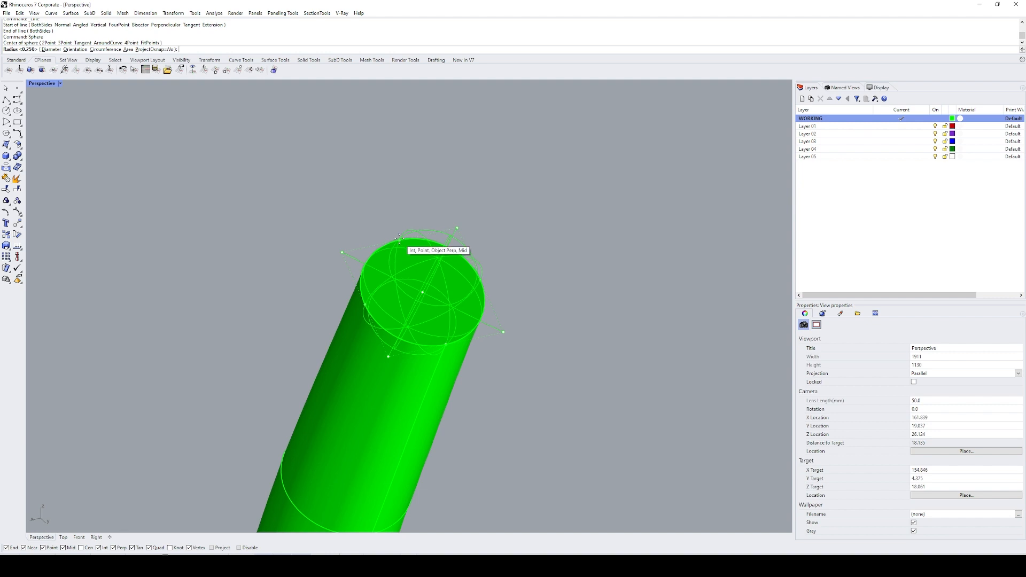
{"action": "left_click", "coordinate": [398, 238]}
{"action": "right_click_drag", "start_coordinate": [398, 238], "coordinate": [446, 274]}
{"action": "key", "text": "Escape"}
Step: Delete the duplicated circle and the two construction lines, keeping the sphere
{"action": "left_click_drag", "start_coordinate": [258, 147], "coordinate": [602, 345]}
{"action": "left_click", "coordinate": [439, 260], "text": "ctrl"}
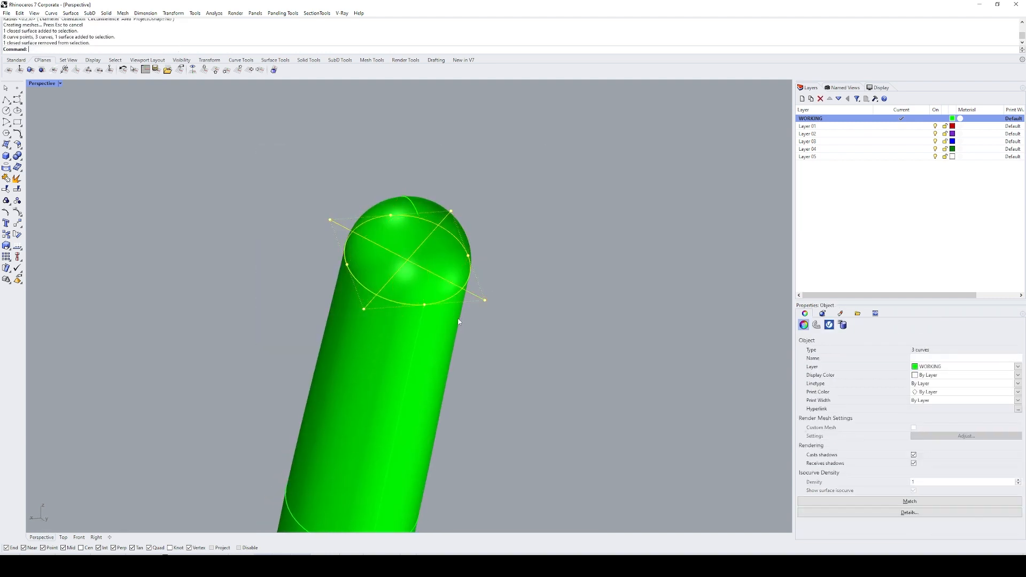
{"action": "type", "text": "e"}
{"action": "key", "text": "space"}
Step: Split the sphere with the stem pipe and delete the half inside the pipe, keeping the outer dome
{"action": "left_click", "coordinate": [421, 253]}
{"action": "key", "text": "ctrl+shift+s"}
{"action": "left_click", "coordinate": [435, 346]}
{"action": "key", "text": "space"}
{"action": "left_click", "coordinate": [424, 277], "text": "ctrl"}
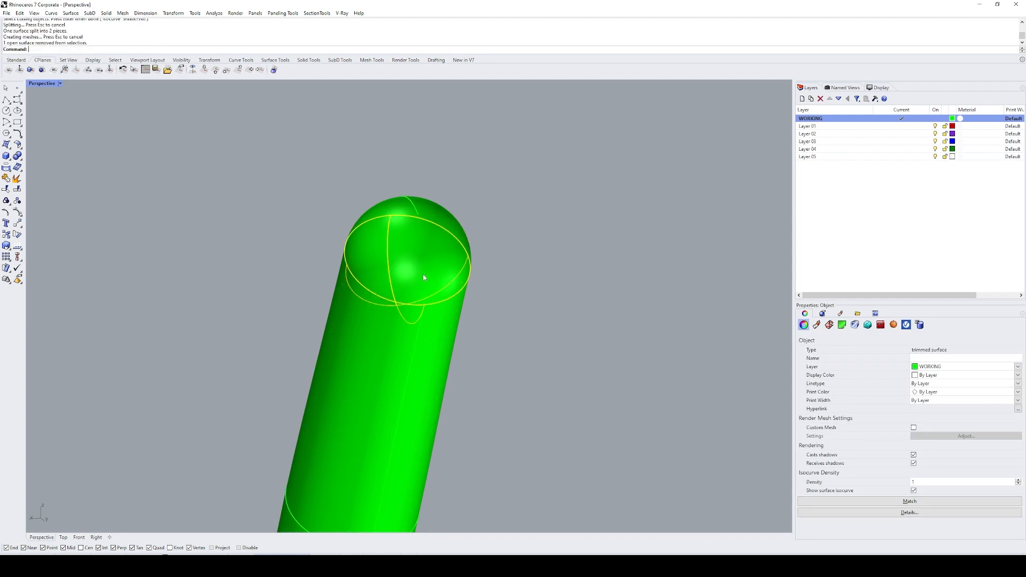
{"action": "type", "text": "e"}
{"action": "key", "text": "space"}
{"action": "left_click", "coordinate": [424, 264]}
{"action": "scroll", "coordinate": [422, 270], "scroll_direction": "down", "scroll_amount": 10}
{"action": "right_click_drag", "start_coordinate": [472, 307], "coordinate": [449, 305], "text": "shift"}
{"action": "left_click", "coordinate": [314, 335], "text": "shift"}
{"action": "right_click_drag", "start_coordinate": [413, 341], "coordinate": [321, 297], "text": "shift"}
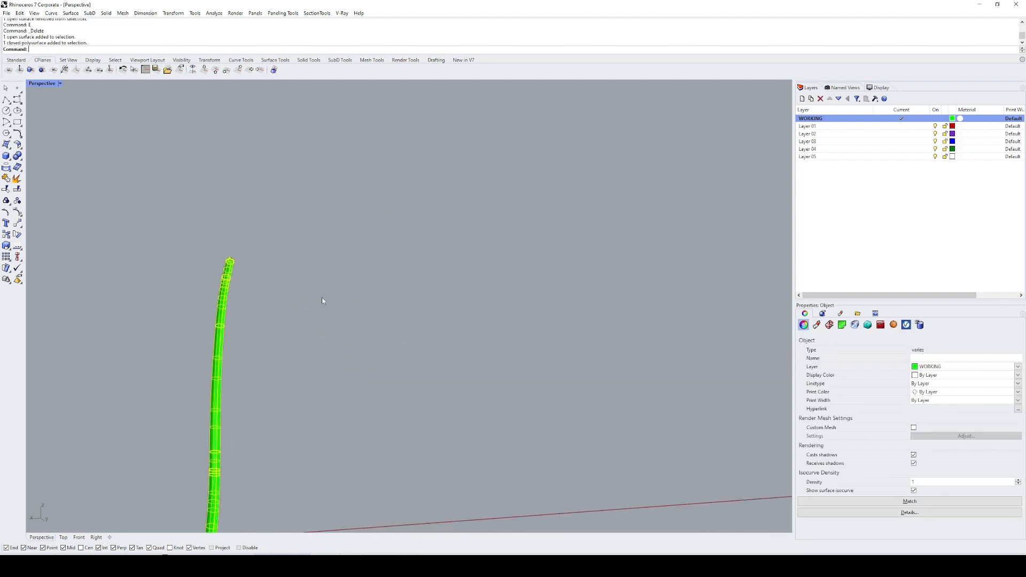
{"action": "key", "text": "Escape"}
Step: Move the dome 50 units along the x axis back onto the leaf
{"action": "scroll", "coordinate": [224, 286], "scroll_direction": "up", "scroll_amount": 9}
{"action": "left_click", "coordinate": [255, 210]}
{"action": "scroll", "coordinate": [255, 239], "scroll_direction": "down", "scroll_amount": 6}
{"action": "type", "text": "m"}
{"action": "key", "text": "space"}
{"action": "left_click", "coordinate": [312, 266]}
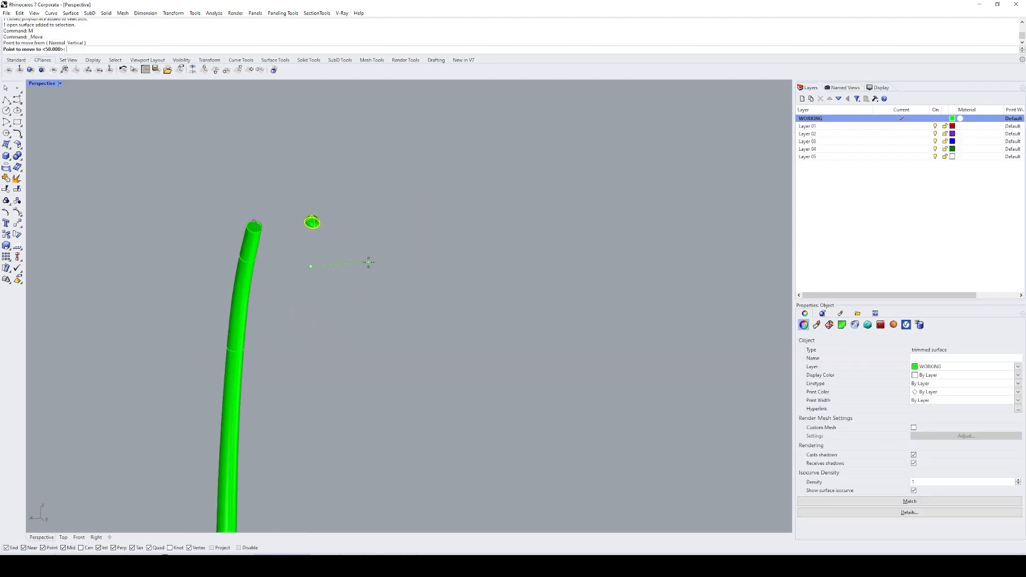
{"action": "key", "text": "Escape"}
Step: Split the dome with the leaf solid and delete the pieces embedded in the leaf, keeping the exposed one
{"action": "type", "text": "zs"}
{"action": "key", "text": "space"}
{"action": "key", "text": "ctrl+shift+s"}
{"action": "left_click", "coordinate": [432, 123]}
{"action": "key", "text": "space"}
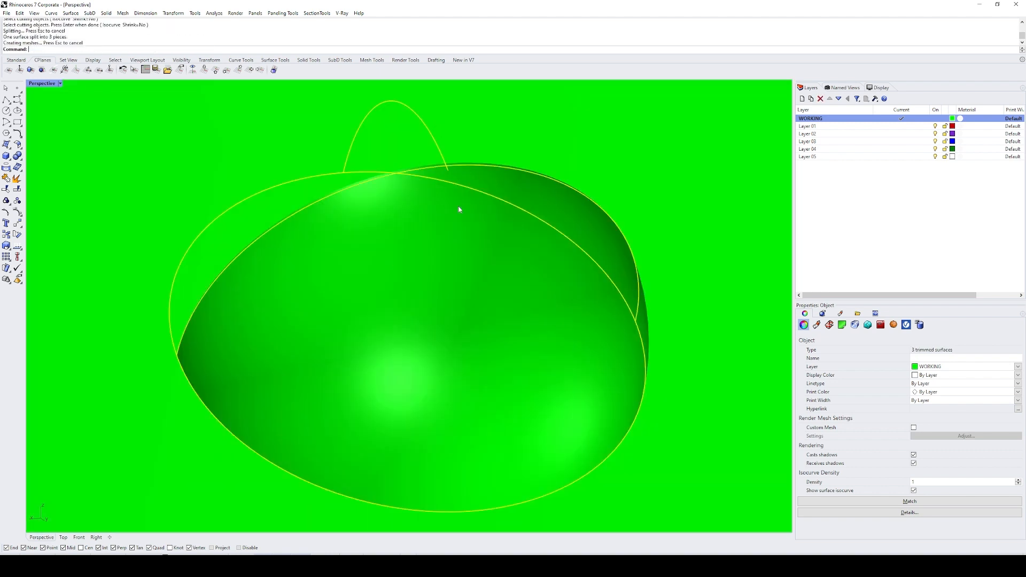
{"action": "left_click", "coordinate": [458, 207], "text": "ctrl"}
{"action": "scroll", "coordinate": [461, 230], "scroll_direction": "down", "scroll_amount": 12}
{"action": "type", "text": "e"}
{"action": "key", "text": "space"}
Step: Delete the flat cap face at the stem pipe's narrow upper end
{"action": "scroll", "coordinate": [473, 295], "scroll_direction": "down", "scroll_amount": 20}
{"action": "right_click_drag", "start_coordinate": [293, 338], "coordinate": [630, 271], "text": "shift"}
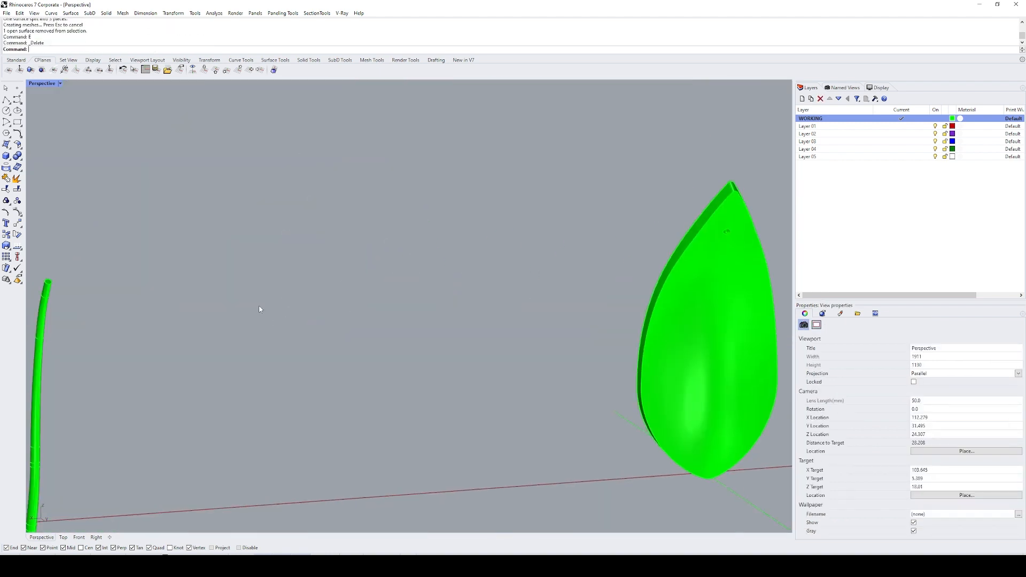
{"action": "left_click", "coordinate": [39, 316]}
{"action": "type", "text": "zs"}
{"action": "key", "text": "space"}
{"action": "key", "text": "Escape"}
{"action": "right_click_drag", "start_coordinate": [493, 223], "coordinate": [469, 323], "text": "shift"}
{"action": "type", "text": "z"}
{"action": "left_click_drag", "start_coordinate": [360, 175], "coordinate": [431, 223]}
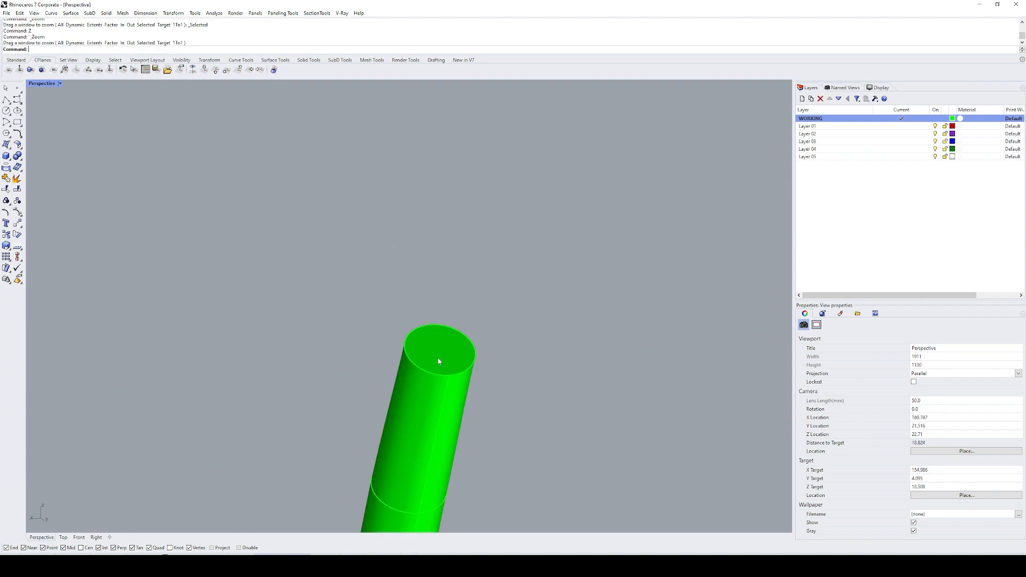
{"action": "left_click", "coordinate": [440, 359]}
{"action": "type", "text": "e"}
Step: Try to move the open stem pipe 50 units towards the leaf, and undo the move
{"action": "scroll", "coordinate": [401, 382], "scroll_direction": "down", "scroll_amount": 12}
{"action": "left_click", "coordinate": [405, 384]}
{"action": "type", "text": "m"}
{"action": "left_click", "coordinate": [494, 367]}
{"action": "left_click", "coordinate": [577, 371]}
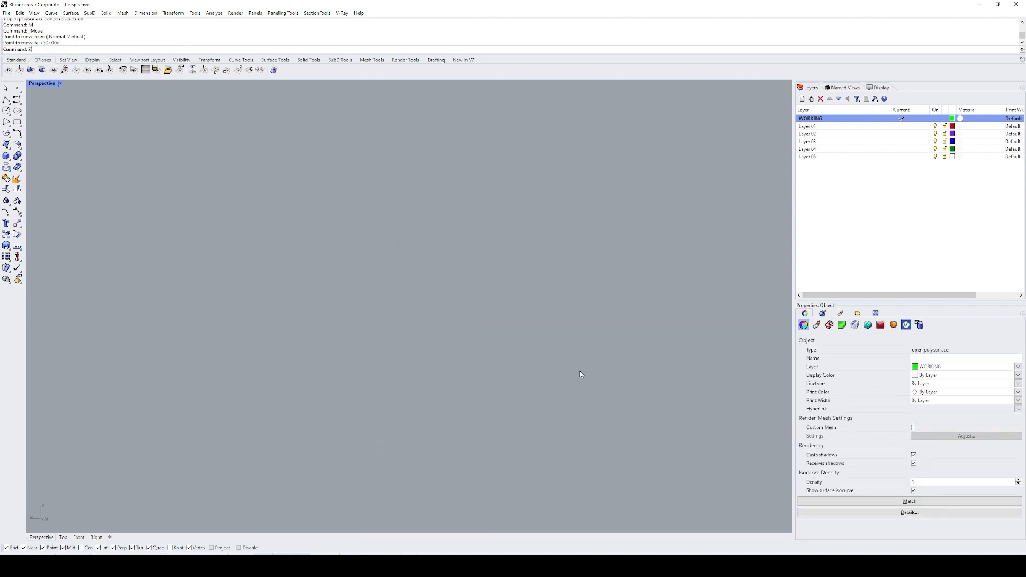
{"action": "type", "text": "zs"}
{"action": "key", "text": "space"}
{"action": "key", "text": "ctrl+z"}
Step: Move the open stem pipe 50 units along the x axis back onto the leaf
{"action": "type", "text": "m"}
{"action": "left_click", "coordinate": [348, 324]}
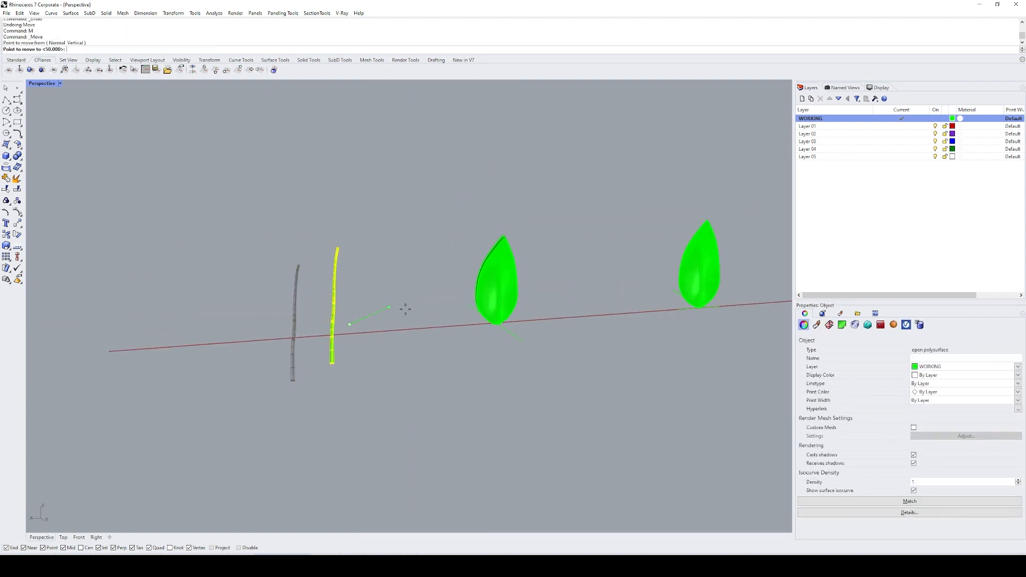
{"action": "key", "text": "space"}
{"action": "left_click", "coordinate": [454, 322], "text": "shift"}
Step: Join the stem pipe and the trimmed dome at its upper end into one polysurface
{"action": "type", "text": "zs"}
{"action": "key", "text": "space"}
{"action": "right_click_drag", "start_coordinate": [421, 105], "coordinate": [411, 216], "text": "shift"}
{"action": "scroll", "coordinate": [412, 216], "scroll_direction": "up", "scroll_amount": 13}
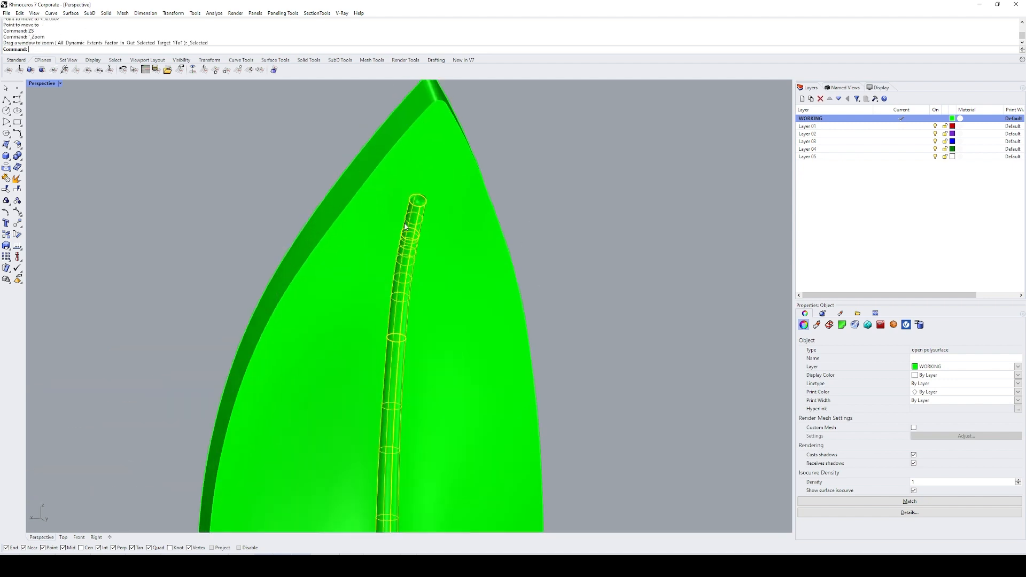
{"action": "left_click", "coordinate": [434, 178], "text": "shift"}
{"action": "scroll", "coordinate": [439, 177], "scroll_direction": "up", "scroll_amount": 6}
{"action": "right_click_drag", "start_coordinate": [440, 177], "coordinate": [418, 195], "text": "shift"}
{"action": "type", "text": "j"}
{"action": "key", "text": "space"}
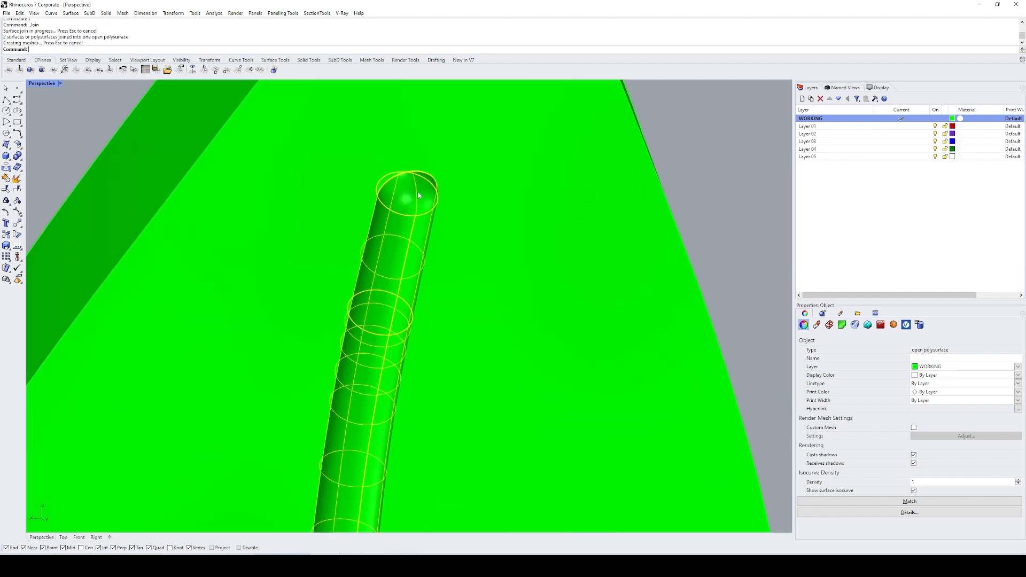
Step: Check the joined stem for open edges by duplicating its border, and delete the resulting curve
{"action": "type", "text": "d: Db"}
{"action": "key", "text": "space"}
{"action": "scroll", "coordinate": [413, 164], "scroll_direction": "up", "scroll_amount": 6}
{"action": "type", "text": "e"}
{"action": "key", "text": "space"}
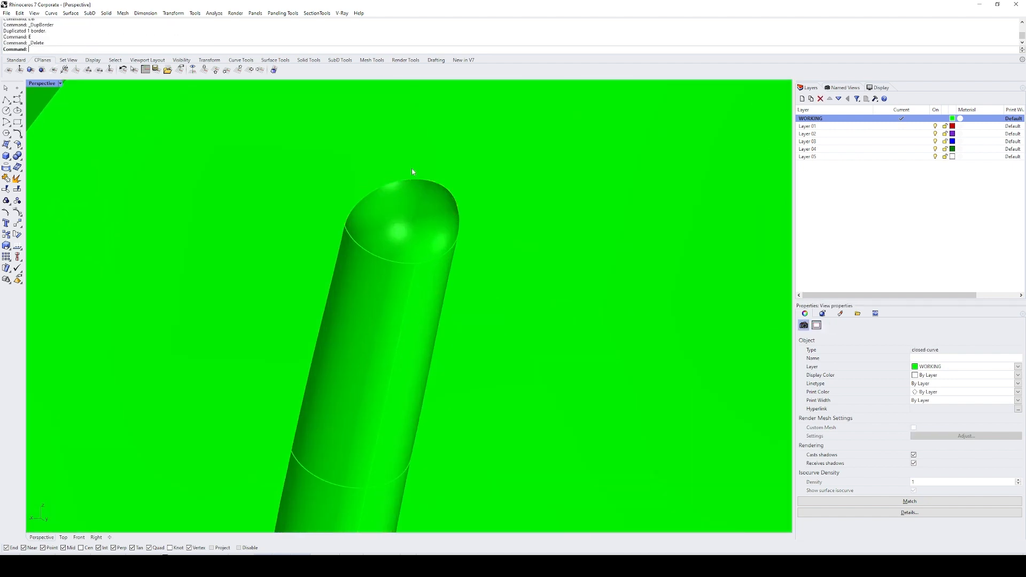
{"action": "scroll", "coordinate": [438, 224], "scroll_direction": "down", "scroll_amount": 4}
{"action": "scroll", "coordinate": [438, 225], "scroll_direction": "down", "scroll_amount": 10}
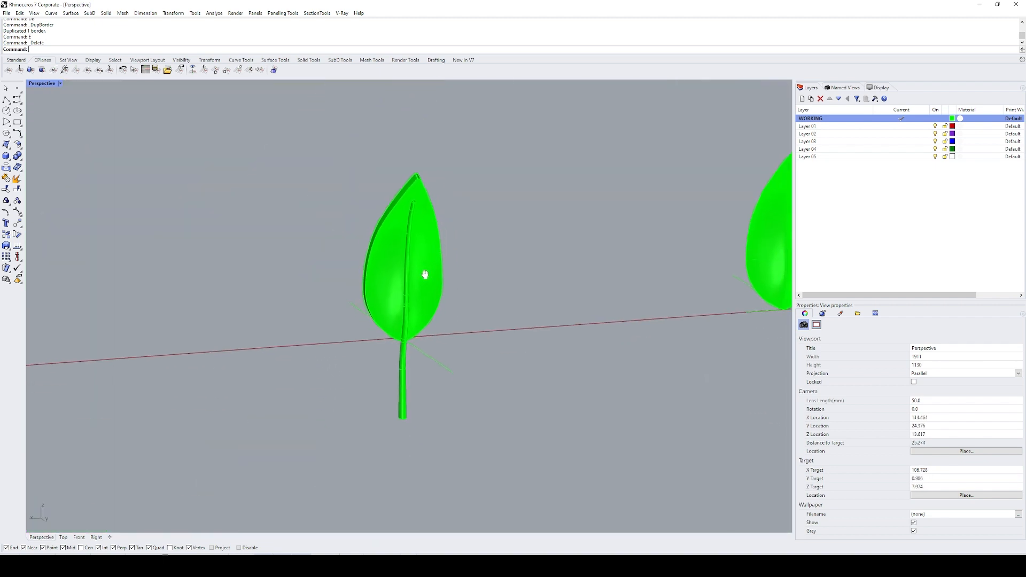
Step: Split the leaf solid with the stem and delete the leaf piece enclosed by the stem
{"action": "scroll", "coordinate": [420, 295], "scroll_direction": "up", "scroll_amount": 2}
{"action": "left_click", "coordinate": [416, 298]}
{"action": "type", "text": "sp"}
{"action": "key", "text": "space"}
{"action": "left_click", "coordinate": [392, 302]}
{"action": "key", "text": "space"}
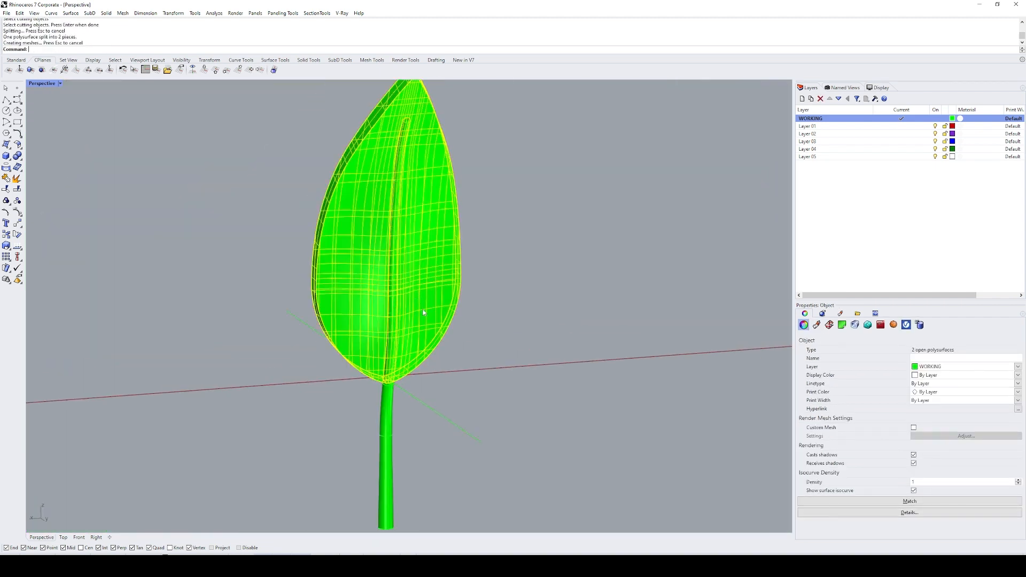
{"action": "left_click", "coordinate": [426, 275], "text": "ctrl"}
{"action": "type", "text": "e"}
{"action": "key", "text": "space"}
Step: Split the stem with the leaf and delete the stem portion buried inside the leaf
{"action": "left_click", "coordinate": [394, 256]}
{"action": "type", "text": "sp"}
{"action": "key", "text": "space"}
{"action": "key", "text": "space"}
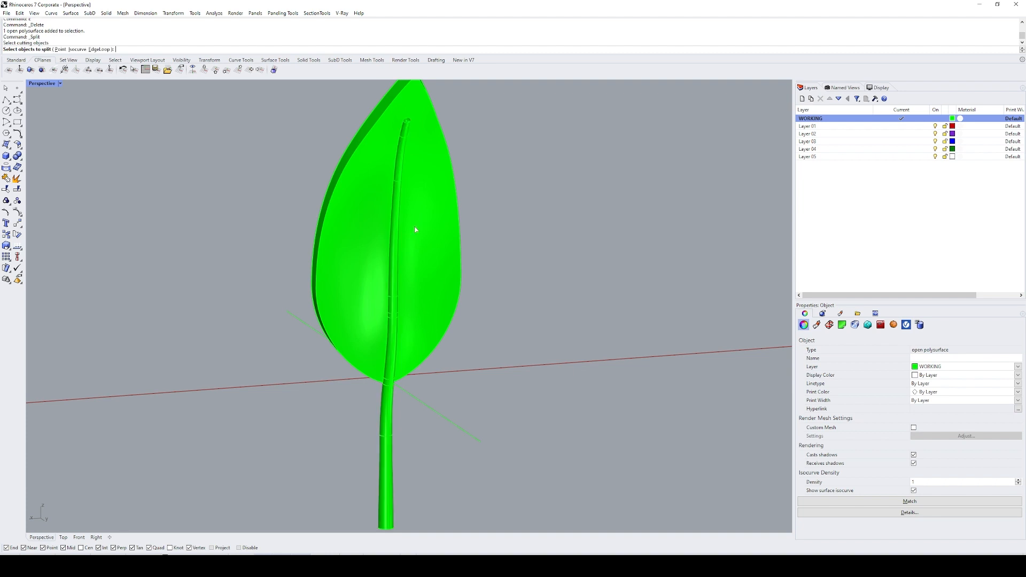
{"action": "key", "text": "space"}
{"action": "left_click", "coordinate": [394, 276]}
{"action": "key", "text": "space"}
{"action": "left_click", "coordinate": [430, 285], "text": "ctrl"}
{"action": "type", "text": "e"}
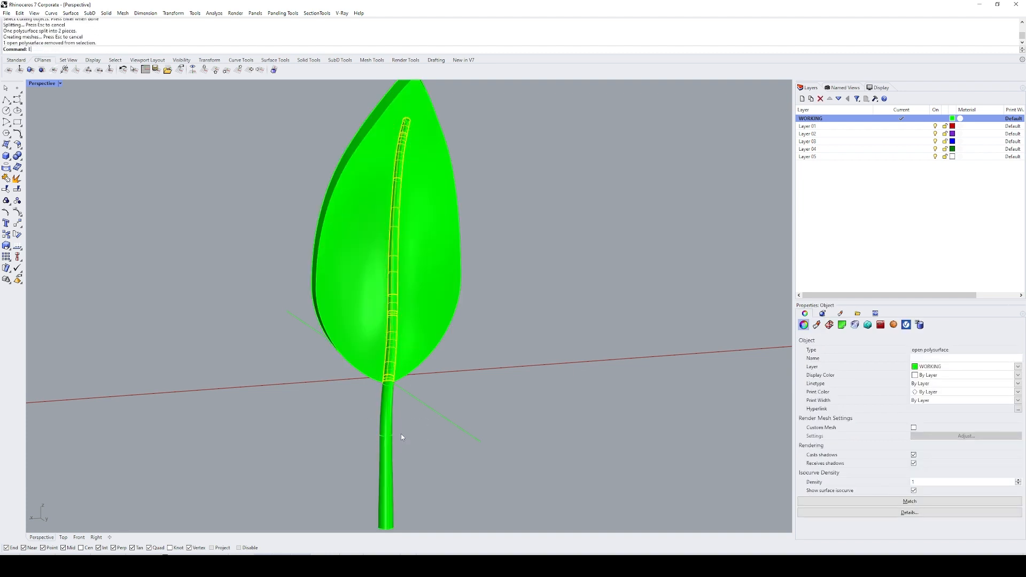
{"action": "key", "text": "space"}
Step: Join the trimmed leaf and stem into one solid and check it for open borders
{"action": "left_click_drag", "start_coordinate": [464, 319], "coordinate": [348, 195]}
{"action": "type", "text": "j"}
{"action": "key", "text": "space"}
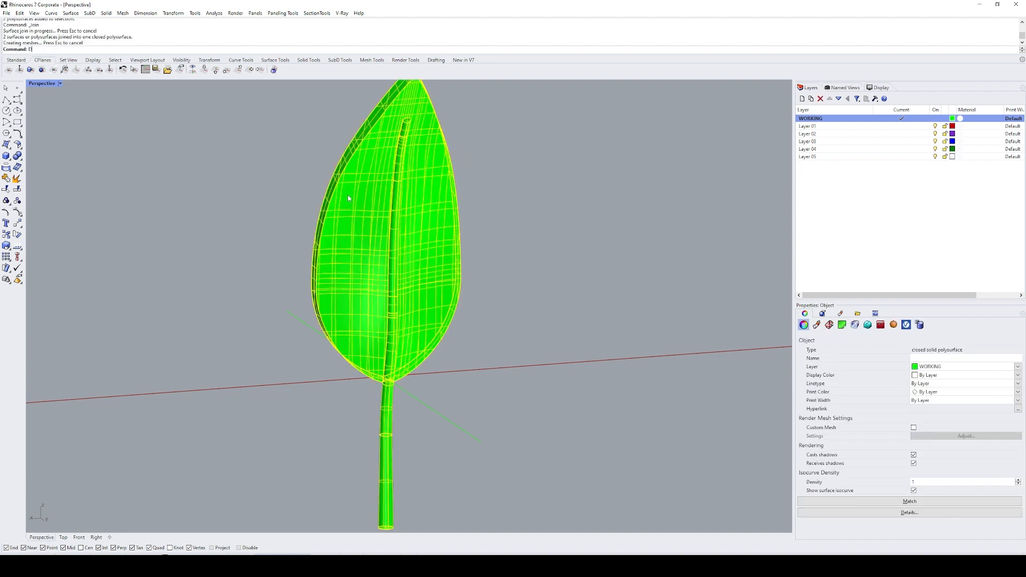
{"action": "type", "text": "db"}
{"action": "key", "text": "space"}
{"action": "type", "text": "zs"}
{"action": "key", "text": "space"}
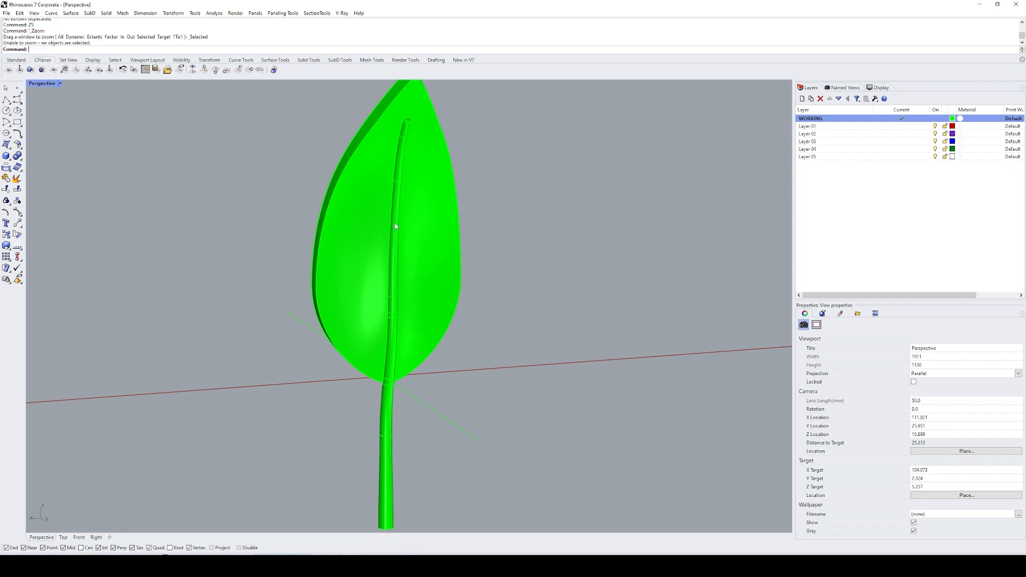
{"action": "right_click_drag", "start_coordinate": [451, 220], "coordinate": [560, 231]}
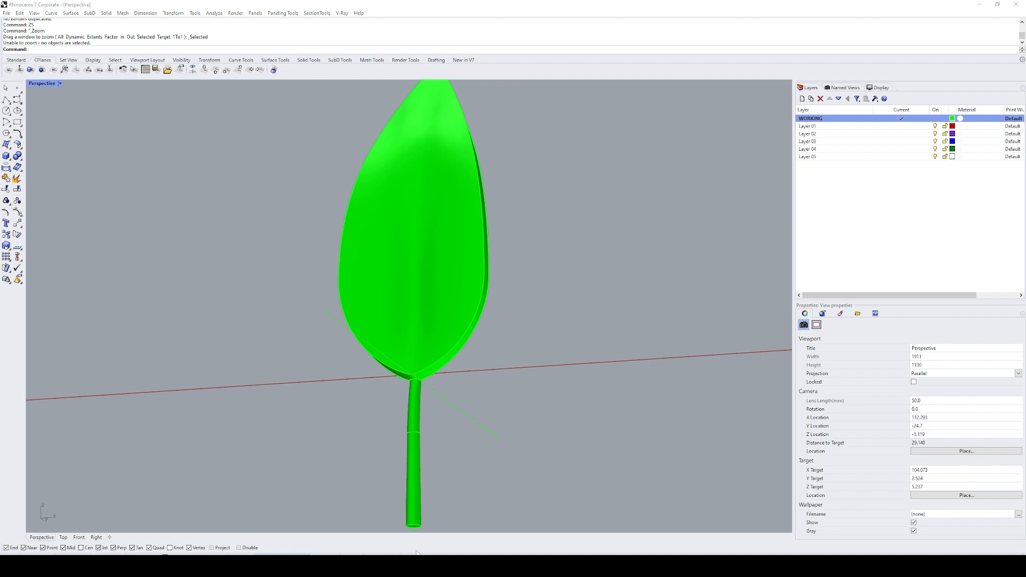
{"action": "mouse_move", "coordinate": [474, 326]}
{"action": "right_mouse_down"}
{"action": "mouse_move", "coordinate": [318, 377]}
{"action": "mouse_move", "coordinate": [252, 381]}
{"action": "mouse_move", "coordinate": [327, 378]}
{"action": "mouse_move", "coordinate": [487, 322]}
{"action": "right_mouse_up"}
{"action": "scroll", "coordinate": [487, 322], "scroll_direction": "up", "scroll_amount": 6}
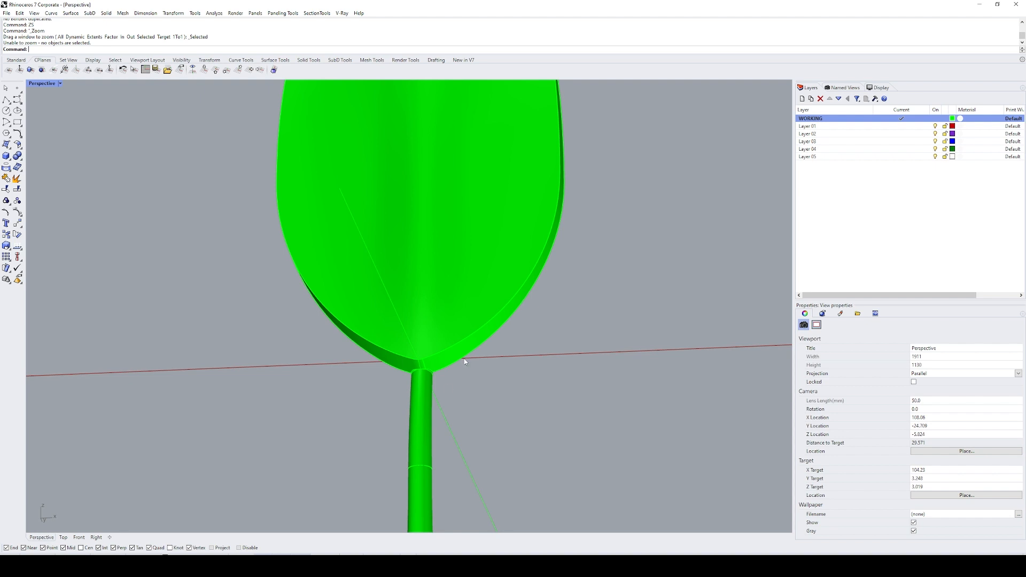
{"action": "scroll", "coordinate": [473, 341], "scroll_direction": "down", "scroll_amount": 5}
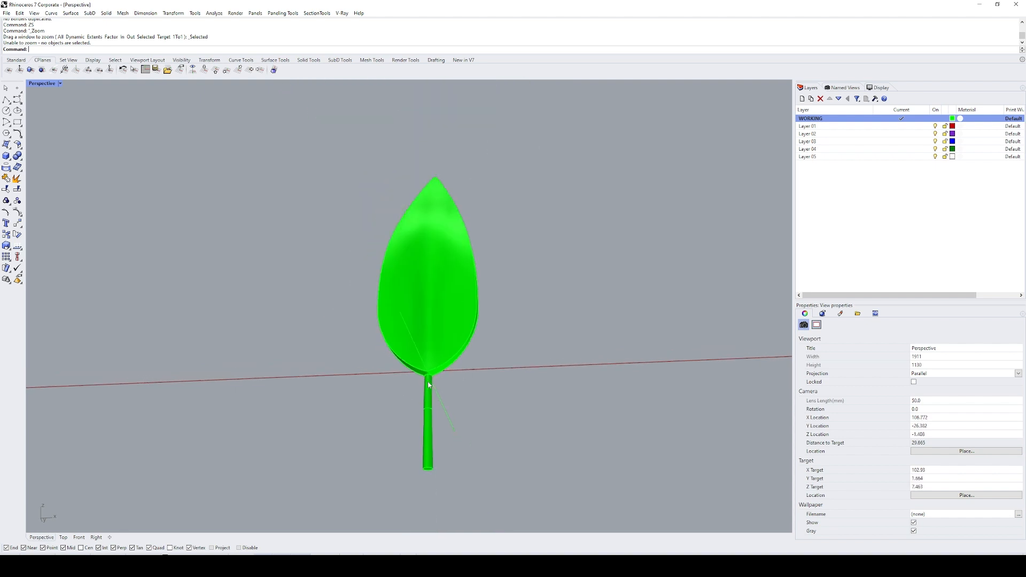
{"action": "right_click_drag", "start_coordinate": [473, 341], "coordinate": [396, 382]}
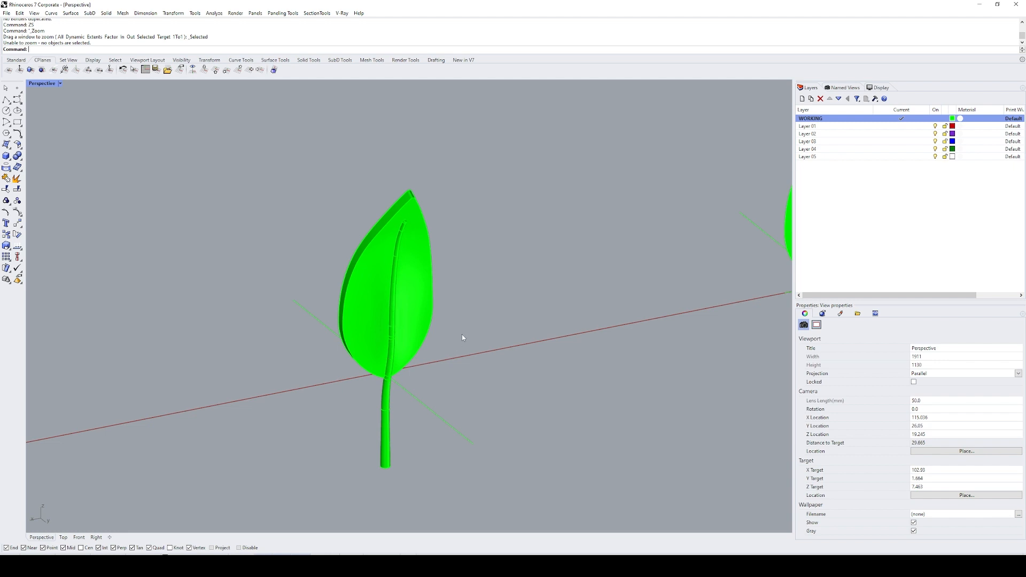
Step: Copy the joined leaf and stem with its nearby curves 50 units along the x axis, and select the copy
{"action": "scroll", "coordinate": [431, 299], "scroll_direction": "down", "scroll_amount": 4}
{"action": "left_click", "coordinate": [719, 218]}
{"action": "left_click", "coordinate": [428, 303]}
{"action": "scroll", "coordinate": [463, 342], "scroll_direction": "down", "scroll_amount": 2}
{"action": "left_click_drag", "start_coordinate": [485, 305], "coordinate": [342, 401]}
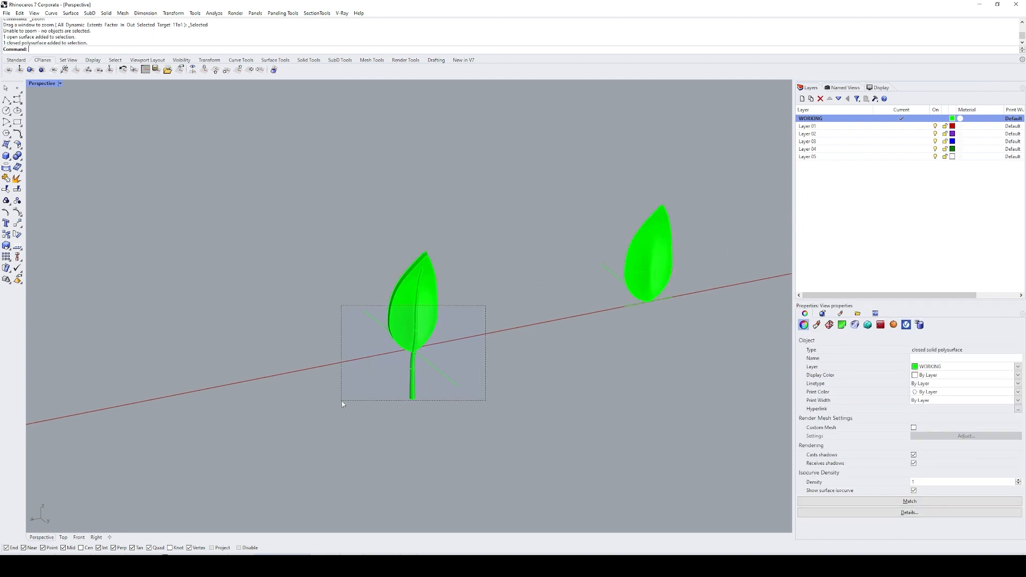
{"action": "type", "text": "c"}
{"action": "key", "text": "Return"}
{"action": "left_click", "coordinate": [346, 376]}
{"action": "type", "text": "0"}
{"action": "key", "text": "Return"}
{"action": "left_click", "coordinate": [322, 381]}
{"action": "type", "text": "sl"}
{"action": "key", "text": "Return"}
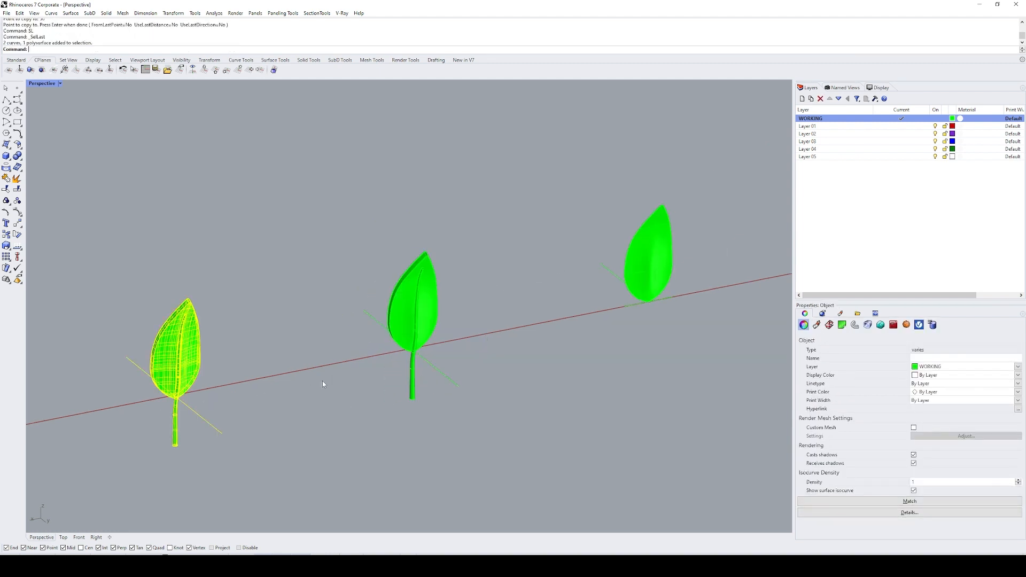
Step: Lock the long straight curve that runs through the base of the copied leaf
{"action": "type", "text": "zs"}
{"action": "key", "text": "Return"}
{"action": "left_click", "coordinate": [600, 375]}
{"action": "right_click_drag", "start_coordinate": [600, 375], "coordinate": [542, 271]}
{"action": "scroll", "coordinate": [424, 370], "scroll_direction": "up", "scroll_amount": 3}
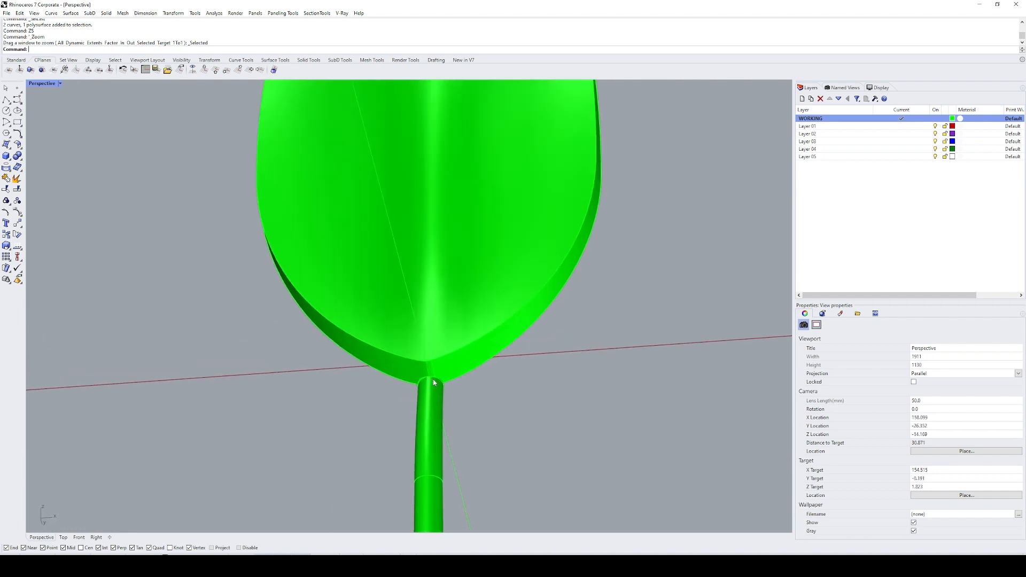
{"action": "scroll", "coordinate": [428, 374], "scroll_direction": "up", "scroll_amount": 5}
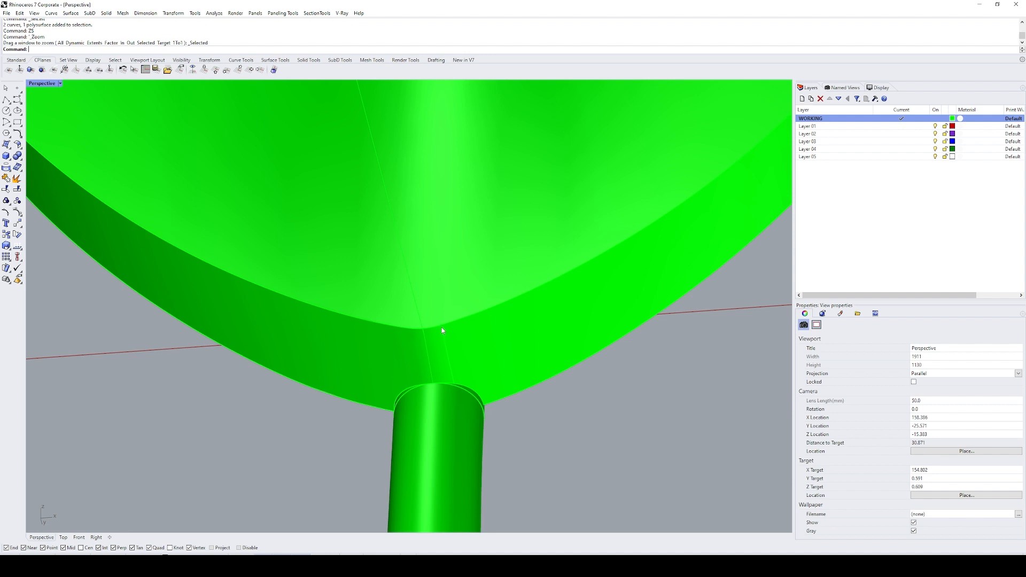
{"action": "scroll", "coordinate": [442, 362], "scroll_direction": "down", "scroll_amount": 6}
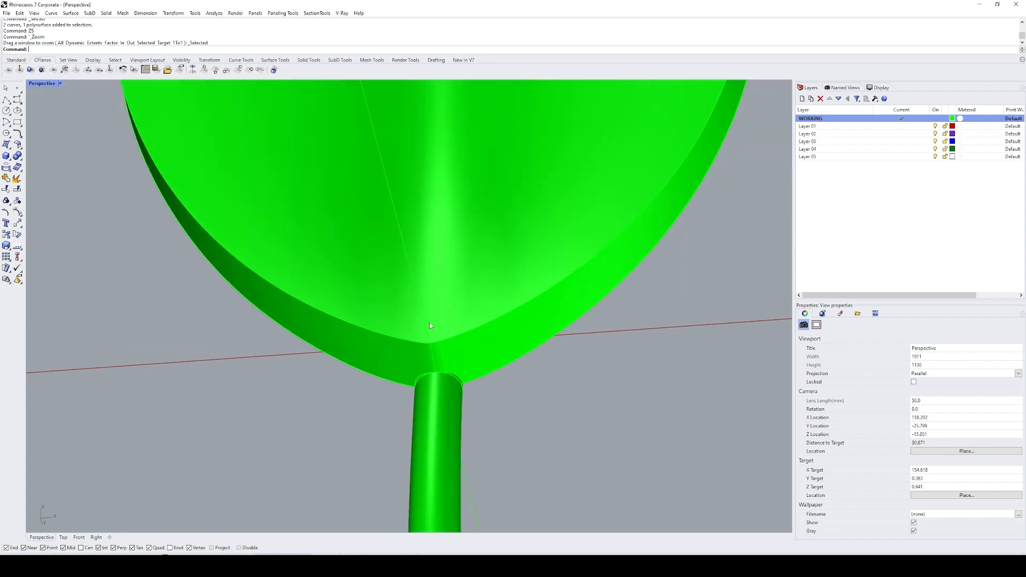
{"action": "left_click", "coordinate": [420, 312]}
{"action": "right_click", "coordinate": [417, 311]}
{"action": "key", "text": "ctrl+l"}
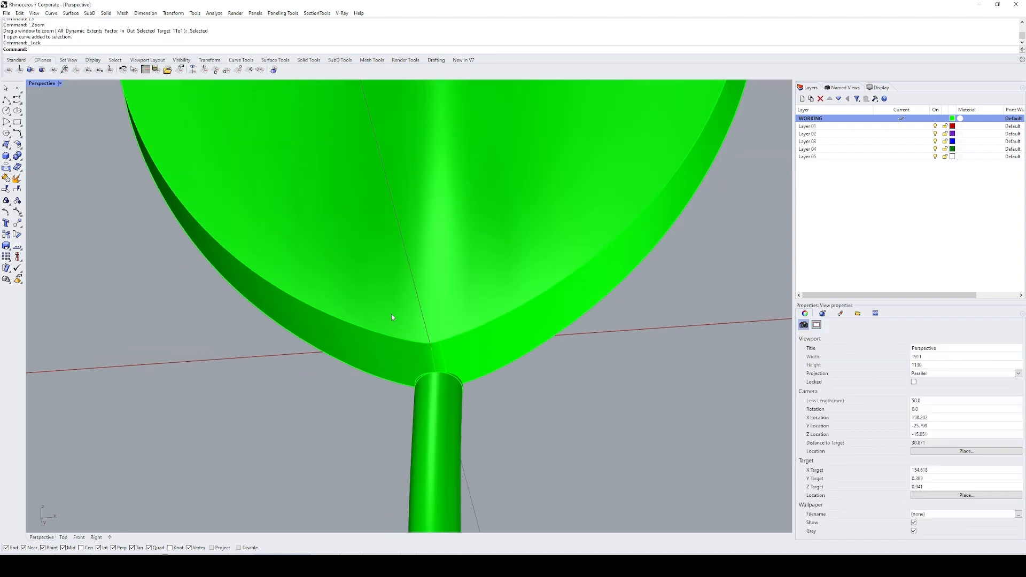
Step: Try deleting the short curve at the copied leaf's base just above the stem, and undo the deletion
{"action": "left_click", "coordinate": [432, 355]}
{"action": "type", "text": "e"}
{"action": "key", "text": "Return"}
{"action": "scroll", "coordinate": [515, 357], "scroll_direction": "down", "scroll_amount": 4}
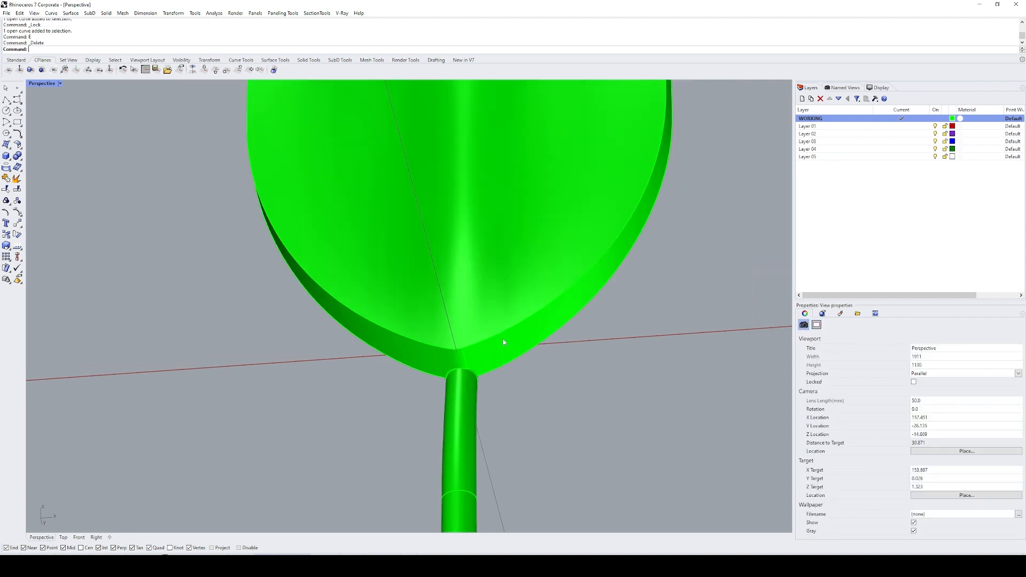
{"action": "right_click_drag", "start_coordinate": [508, 321], "coordinate": [485, 347], "text": "shift"}
{"action": "key", "text": "ctrl+z"}
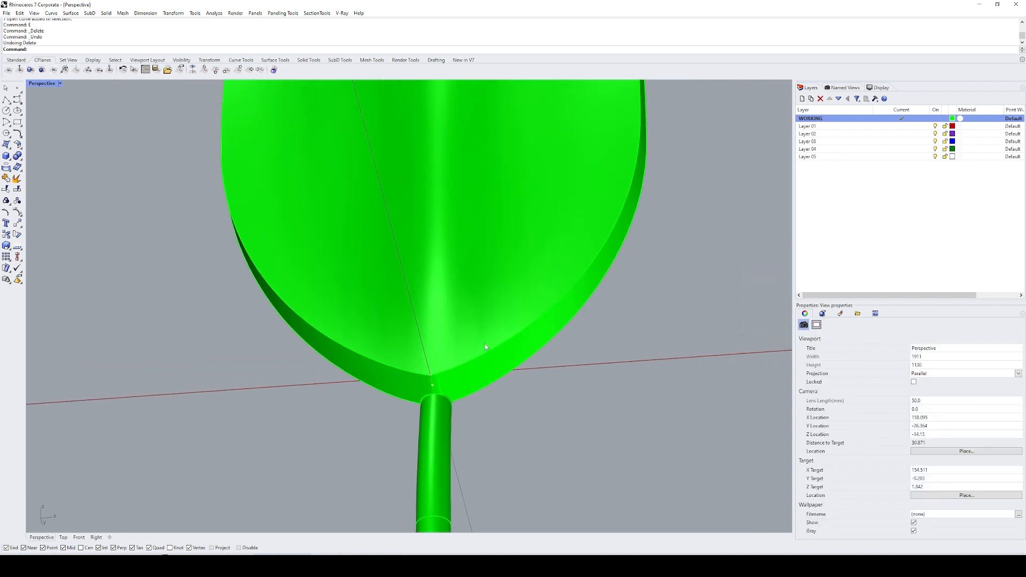
{"action": "type", "text": "ei"}
{"action": "key", "text": "Return"}
{"action": "left_click", "coordinate": [502, 359]}
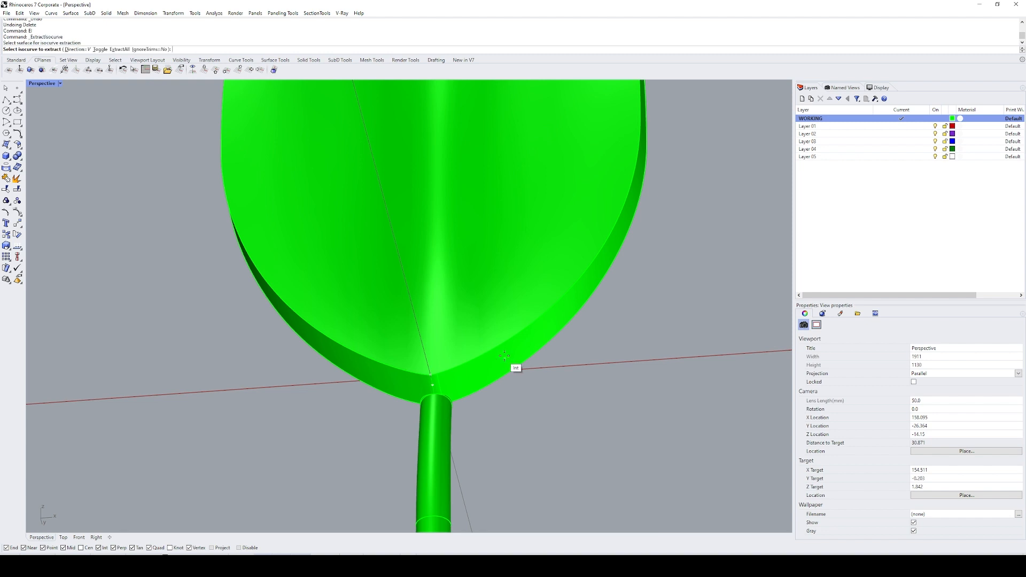
{"action": "key", "text": "Escape"}
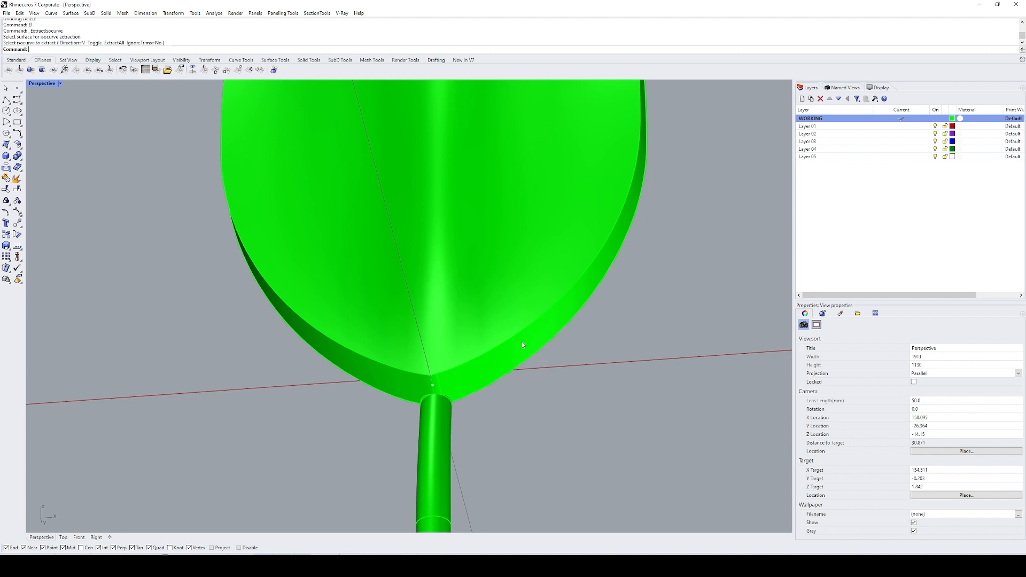
Step: Create an in-place duplicate of the copied leaf's stem-side face by extracting and copying it, undoing the extraction, and pasting the face back
{"action": "scroll", "coordinate": [509, 349], "scroll_direction": "down", "scroll_amount": 9}
{"action": "right_click_drag", "start_coordinate": [556, 354], "coordinate": [372, 398]}
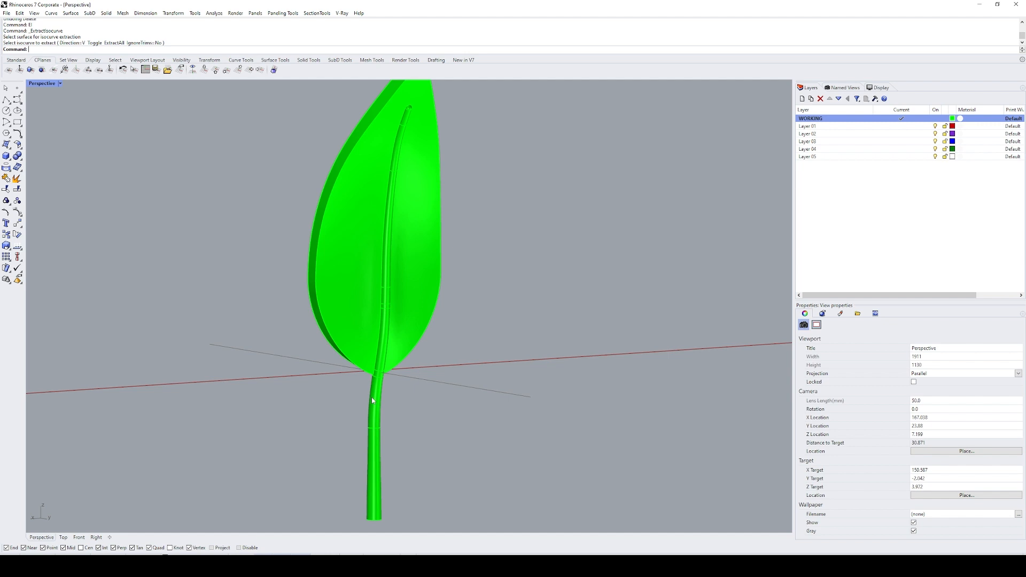
{"action": "right_click_drag", "start_coordinate": [430, 334], "coordinate": [451, 377], "text": "shift"}
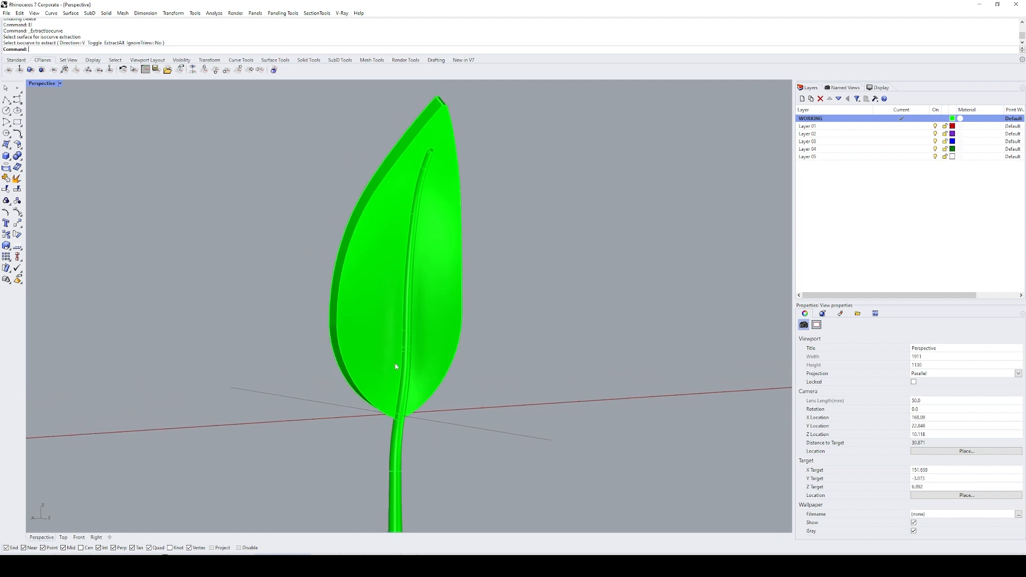
{"action": "left_click", "coordinate": [394, 362]}
{"action": "left_click", "coordinate": [508, 361]}
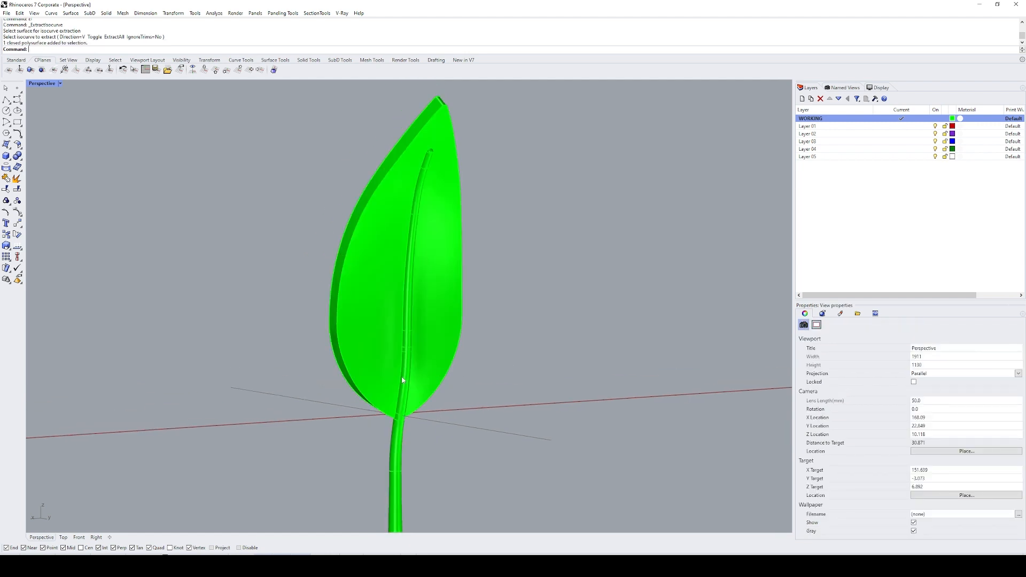
{"action": "key", "text": "Return"}
{"action": "left_click", "coordinate": [380, 371]}
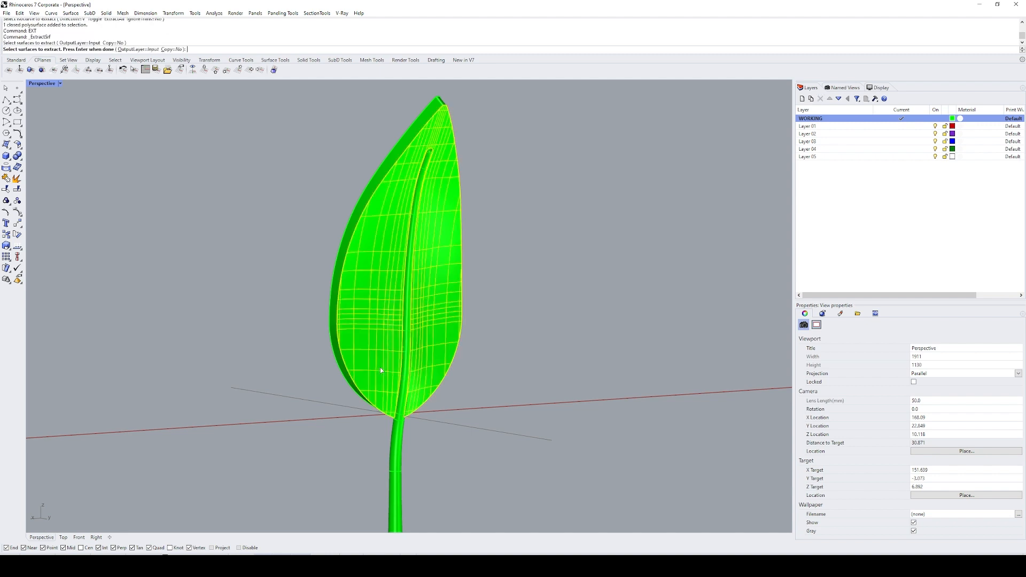
{"action": "key", "text": "Return"}
{"action": "key", "text": "ctrl+c"}
{"action": "key", "text": "ctrl+z"}
{"action": "key", "text": "ctrl+v"}
Step: Untrim the outer border of the pasted leaf face so it spreads past the leaf outline
{"action": "right_click_drag", "start_coordinate": [459, 397], "coordinate": [460, 384], "text": "shift"}
{"action": "type", "text": "U"}
{"action": "key", "text": "Return"}
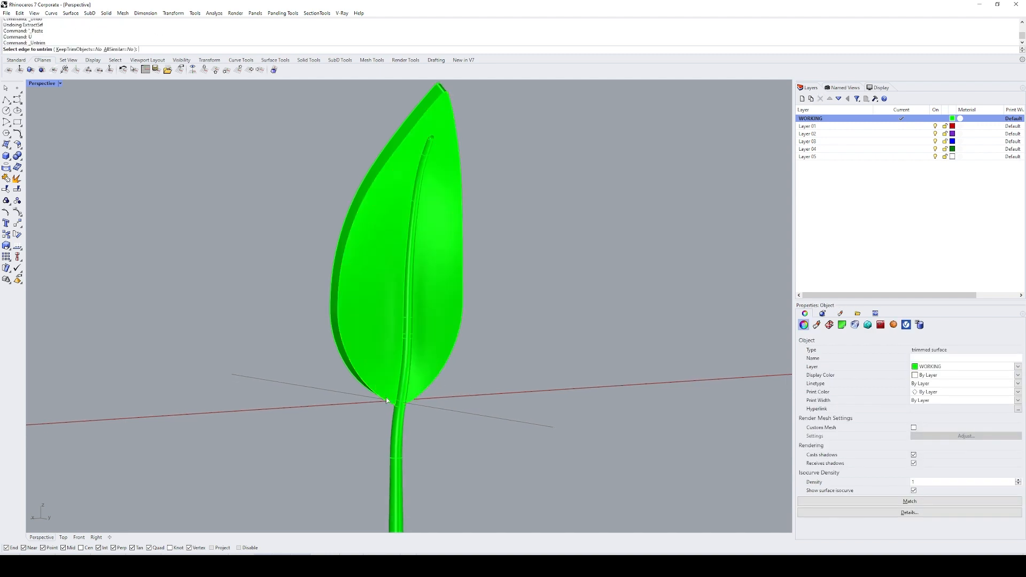
{"action": "left_click", "coordinate": [383, 400]}
{"action": "right_click_drag", "start_coordinate": [417, 412], "coordinate": [547, 422]}
{"action": "key", "text": "Escape"}
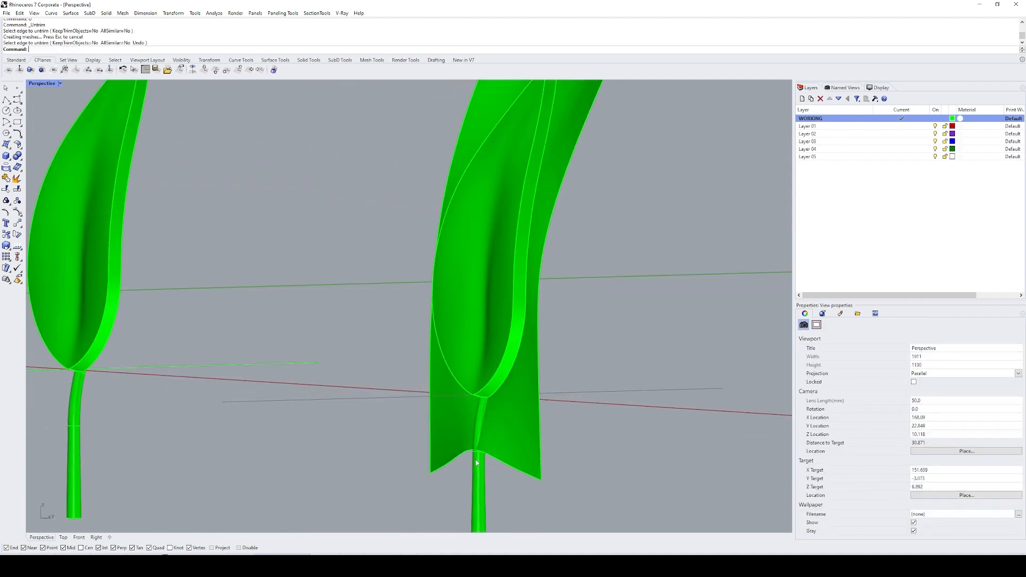
Step: Extend the lower edge of the untrimmed surface smoothly down the stem
{"action": "scroll", "coordinate": [483, 454], "scroll_direction": "up", "scroll_amount": 5}
{"action": "type", "text": "EXS"}
{"action": "key", "text": "Return"}
{"action": "left_click", "coordinate": [512, 437]}
{"action": "left_click", "coordinate": [506, 470]}
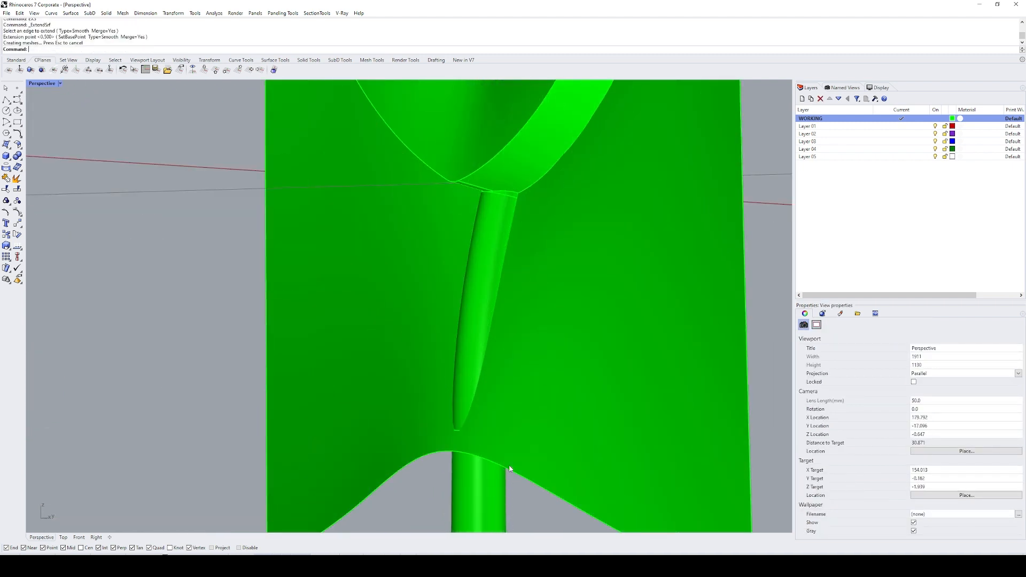
Step: Intersect the extended surface with the solid leaf and stem to generate their intersection curves
{"action": "scroll", "coordinate": [655, 328], "scroll_direction": "down", "scroll_amount": 4}
{"action": "scroll", "coordinate": [522, 399], "scroll_direction": "up", "scroll_amount": 8}
{"action": "scroll", "coordinate": [509, 409], "scroll_direction": "down", "scroll_amount": 12}
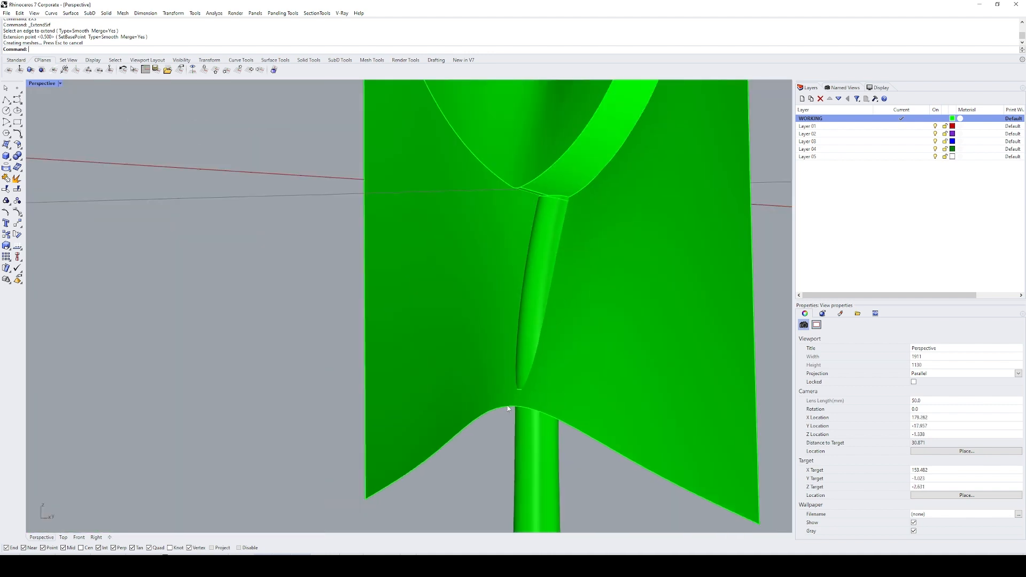
{"action": "right_click_drag", "start_coordinate": [509, 408], "coordinate": [555, 409]}
{"action": "left_click", "coordinate": [545, 398]}
{"action": "left_click", "coordinate": [502, 363], "text": "shift"}
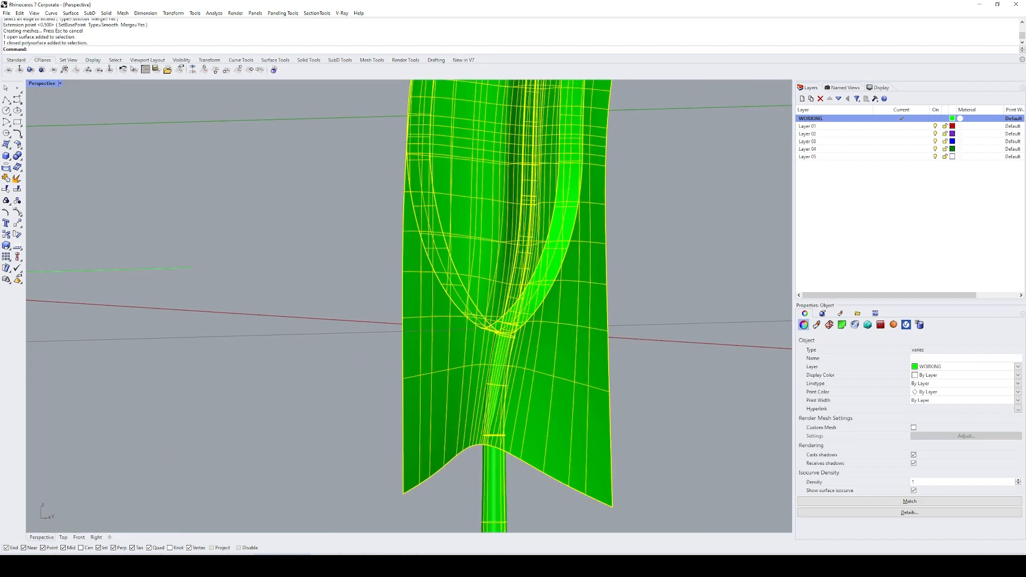
{"action": "type", "text": "I"}
{"action": "key", "text": "Return"}
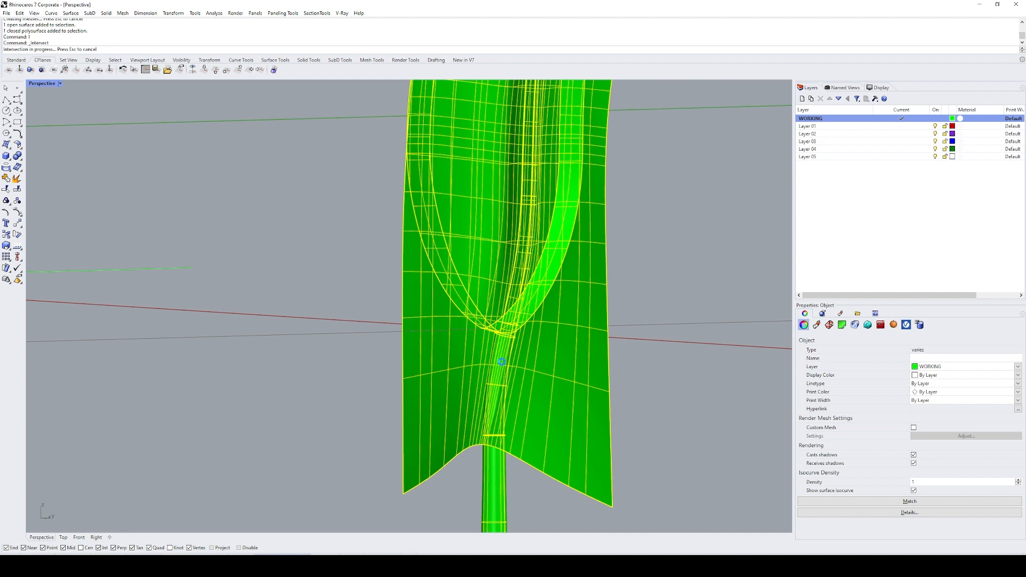
Step: Delete the unneeded intersection piece by the stem and hide the extended surface
{"action": "right_click_drag", "start_coordinate": [503, 365], "coordinate": [543, 351]}
{"action": "left_click", "coordinate": [473, 395], "text": "ctrl"}
{"action": "type", "text": "E"}
{"action": "key", "text": "Return"}
{"action": "left_click", "coordinate": [530, 373]}
{"action": "type", "text": "H"}
{"action": "key", "text": "Return"}
Step: Draw an arc tangent to the intersection curve on the stem and to the leaf's outer edge on one side
{"action": "type", "text": "AR"}
{"action": "key", "text": "Return"}
{"action": "type", "text": "t"}
{"action": "key", "text": "Return"}
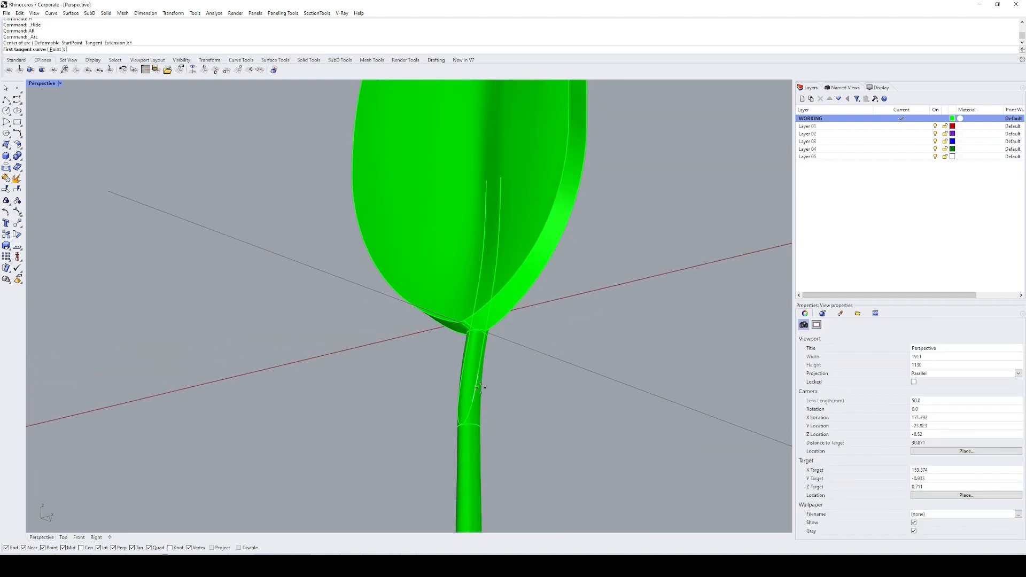
{"action": "left_click", "coordinate": [477, 387]}
{"action": "left_click", "coordinate": [517, 307]}
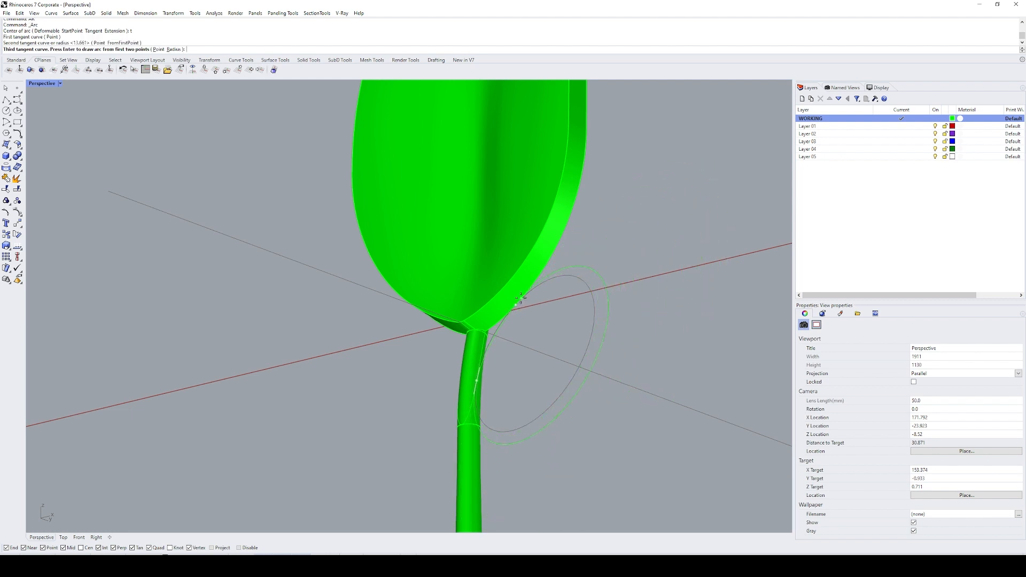
{"action": "mouse_move", "coordinate": [521, 298]}
{"action": "right_mouse_down"}
{"action": "mouse_move", "coordinate": [543, 326]}
{"action": "mouse_move", "coordinate": [526, 306]}
{"action": "right_mouse_up"}
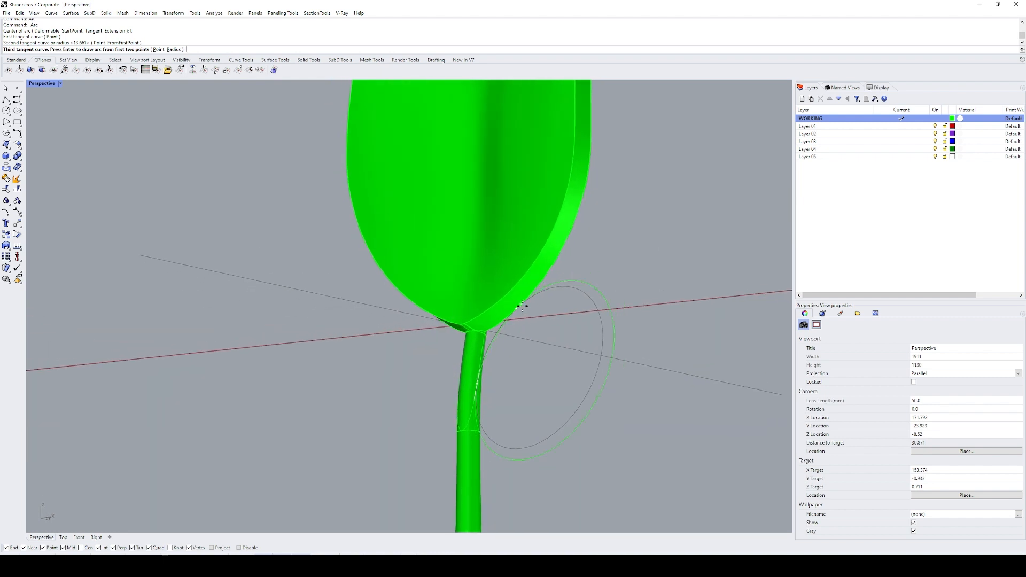
{"action": "left_click", "coordinate": [522, 306]}
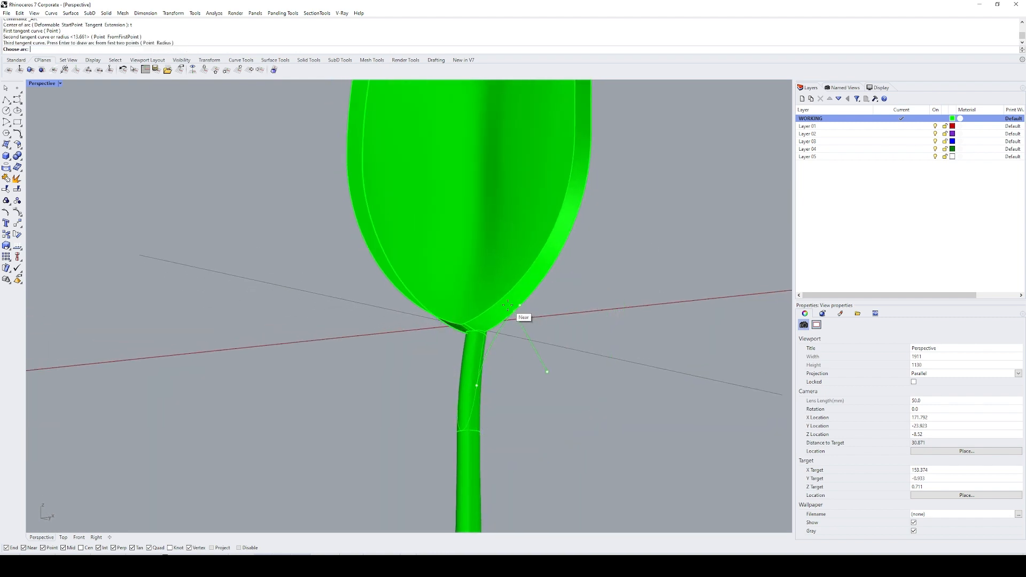
{"action": "left_click", "coordinate": [522, 317]}
Step: Extract a V-direction isocurve across the leaf's side wall where the tangent arc meets the outer edge
{"action": "scroll", "coordinate": [523, 305], "scroll_direction": "up", "scroll_amount": 3}
{"action": "type", "text": "EI"}
{"action": "key", "text": "Return"}
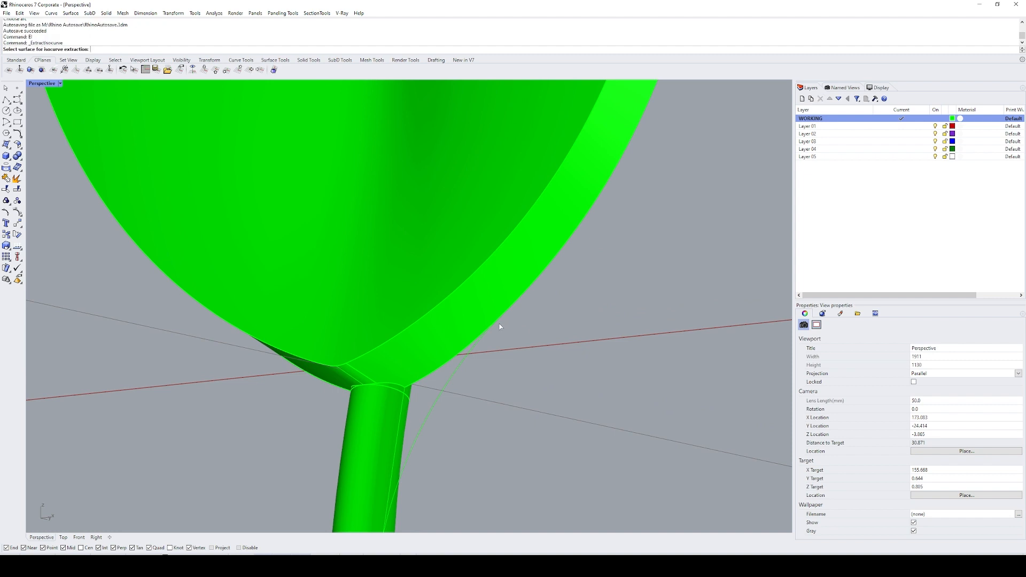
{"action": "left_click", "coordinate": [501, 324]}
{"action": "scroll", "coordinate": [509, 328], "scroll_direction": "up", "scroll_amount": 2}
{"action": "right_click_drag", "start_coordinate": [509, 329], "coordinate": [383, 302]}
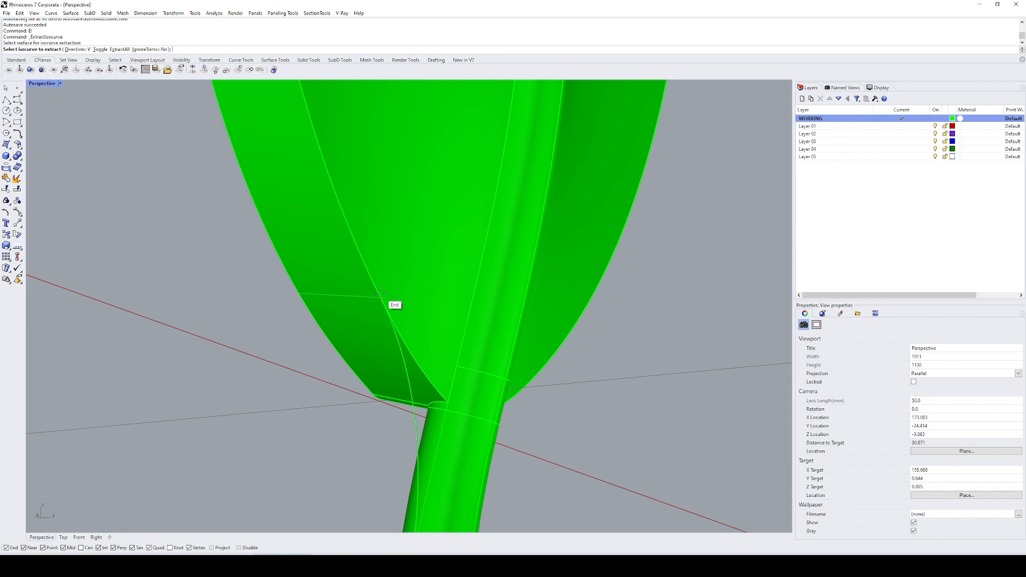
{"action": "left_click", "coordinate": [380, 293]}
{"action": "key", "text": "Return"}
Step: Draw a horizontal construction line from the extracted isocurve's end across the leaf and past its opposite side
{"action": "scroll", "coordinate": [402, 319], "scroll_direction": "down", "scroll_amount": 7}
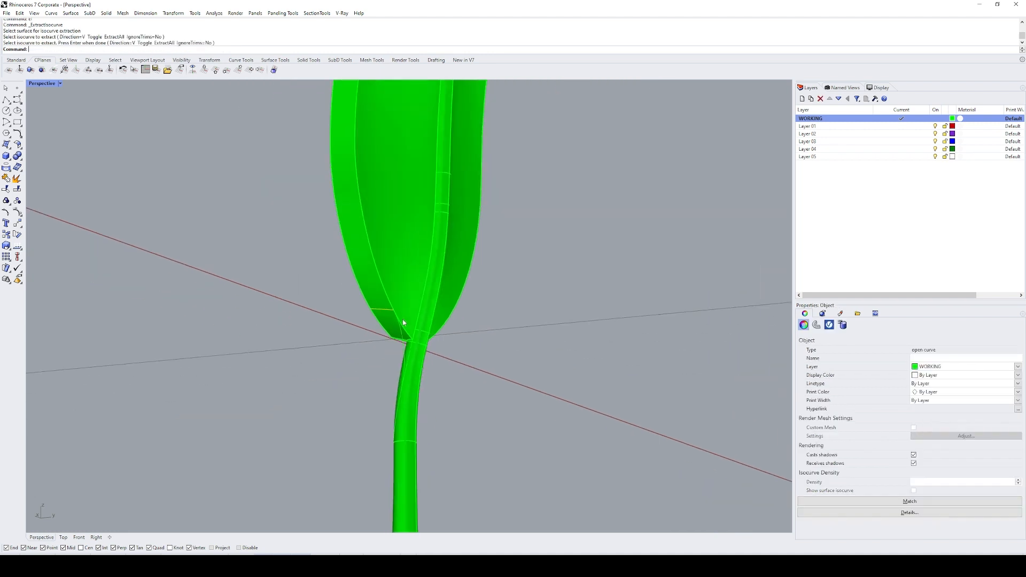
{"action": "right_click_drag", "start_coordinate": [402, 319], "coordinate": [549, 332]}
{"action": "type", "text": "l"}
{"action": "key", "text": "Return"}
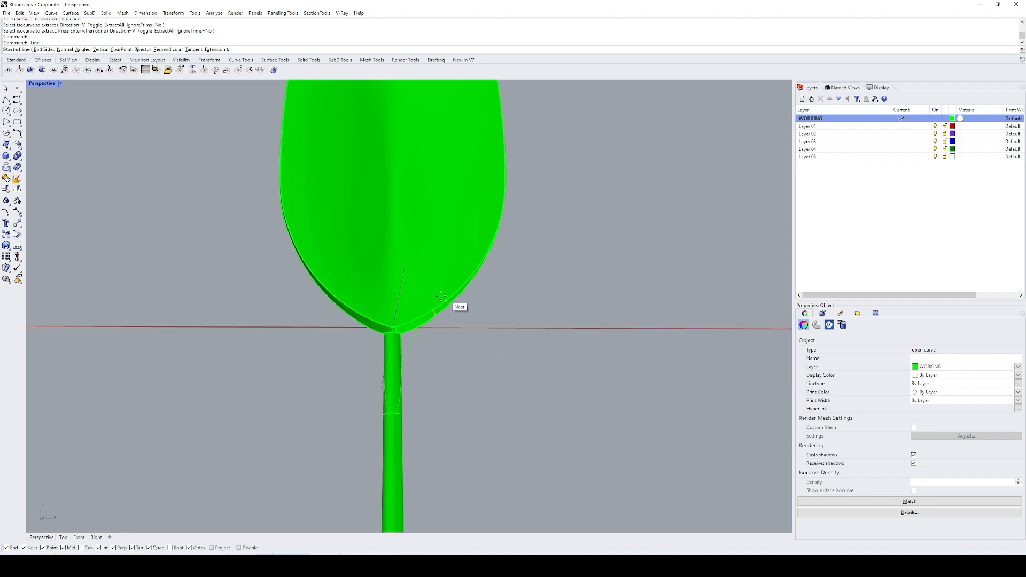
{"action": "right_click_drag", "start_coordinate": [458, 303], "coordinate": [436, 320]}
{"action": "left_click", "coordinate": [434, 314]}
{"action": "left_click", "coordinate": [185, 310]}
Step: Extract a matching isocurve on the opposite side wall where the construction line crosses it, and delete the line
{"action": "right_click_drag", "start_coordinate": [209, 316], "coordinate": [263, 322]}
{"action": "type", "text": "ei"}
{"action": "key", "text": "Return"}
{"action": "left_click", "coordinate": [344, 317]}
{"action": "scroll", "coordinate": [342, 307], "scroll_direction": "up", "scroll_amount": 9}
{"action": "left_click", "coordinate": [343, 299]}
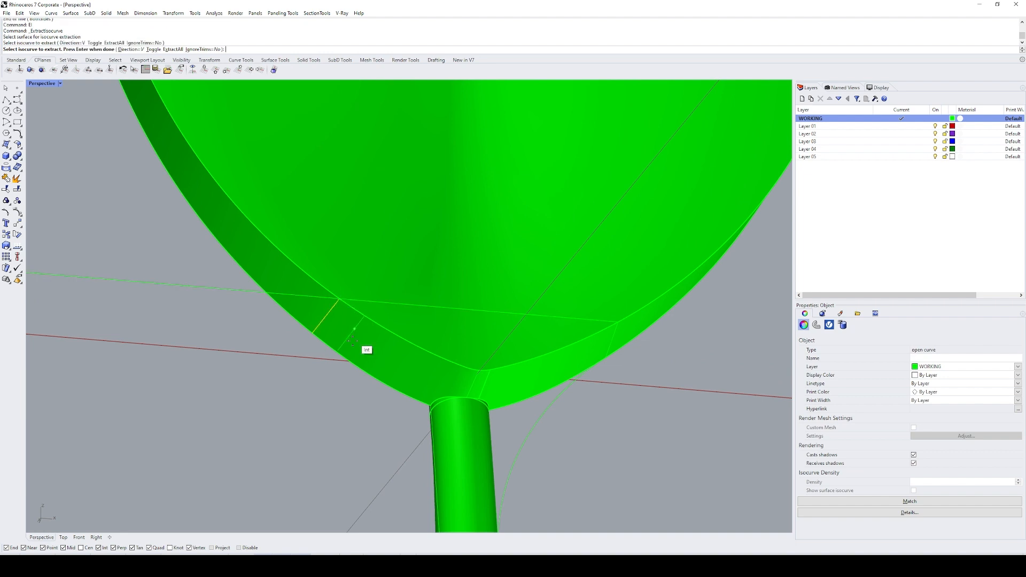
{"action": "key", "text": "Return"}
{"action": "key", "text": "Delete"}
Step: Draw a second arc tangent to the leaf's opposite outer edge and the intersection curve on the stem
{"action": "scroll", "coordinate": [295, 304], "scroll_direction": "down", "scroll_amount": 3}
{"action": "type", "text": "A"}
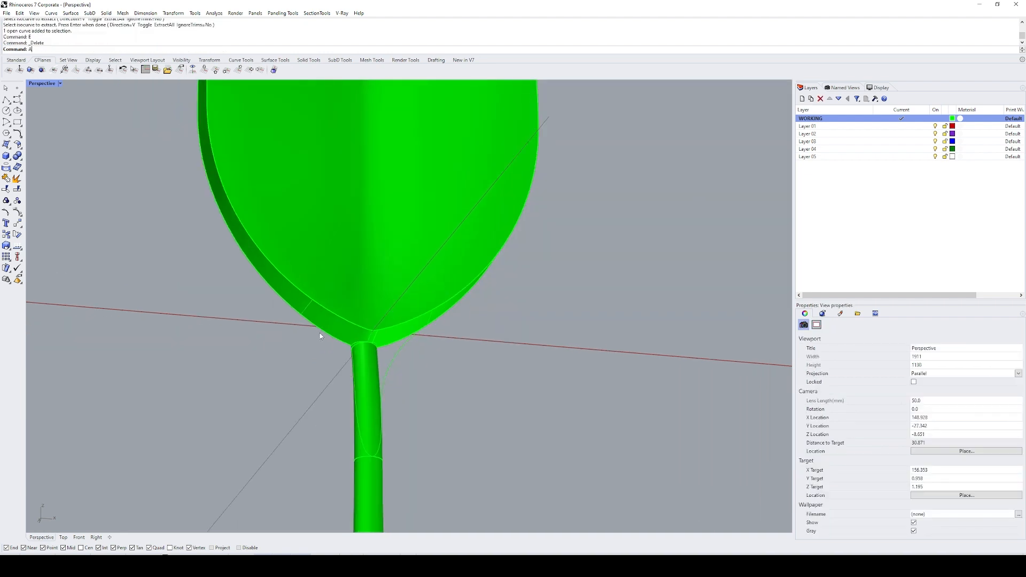
{"action": "type", "text": "R"}
{"action": "key", "text": "Return"}
{"action": "type", "text": "t"}
{"action": "key", "text": "Return"}
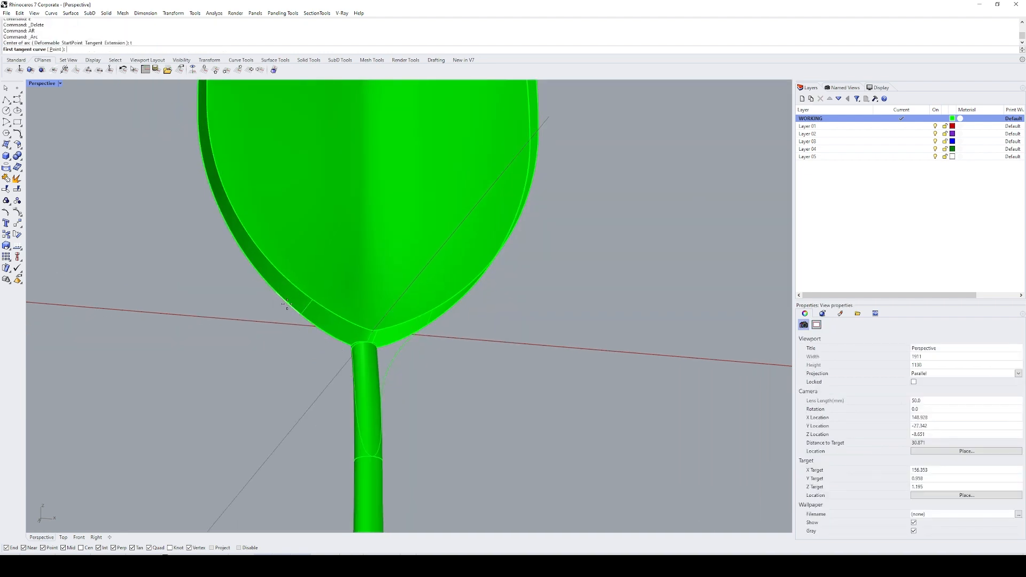
{"action": "left_click", "coordinate": [286, 303]}
{"action": "left_click", "coordinate": [362, 433]}
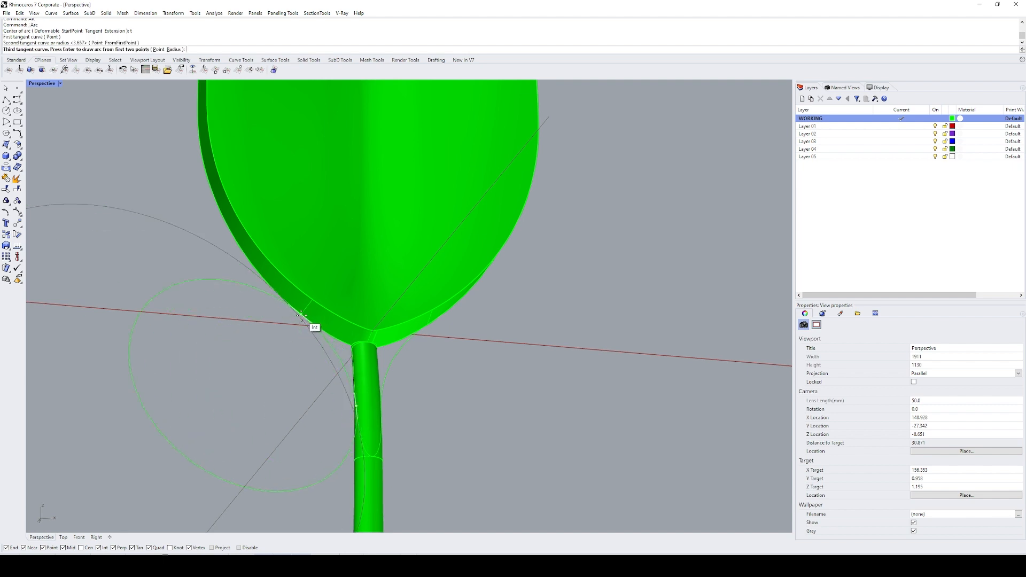
{"action": "key", "text": "Return"}
Step: Trim the stem's intersection curve with the two tangent arcs, removing the parts above the tangent points
{"action": "left_click", "coordinate": [339, 358]}
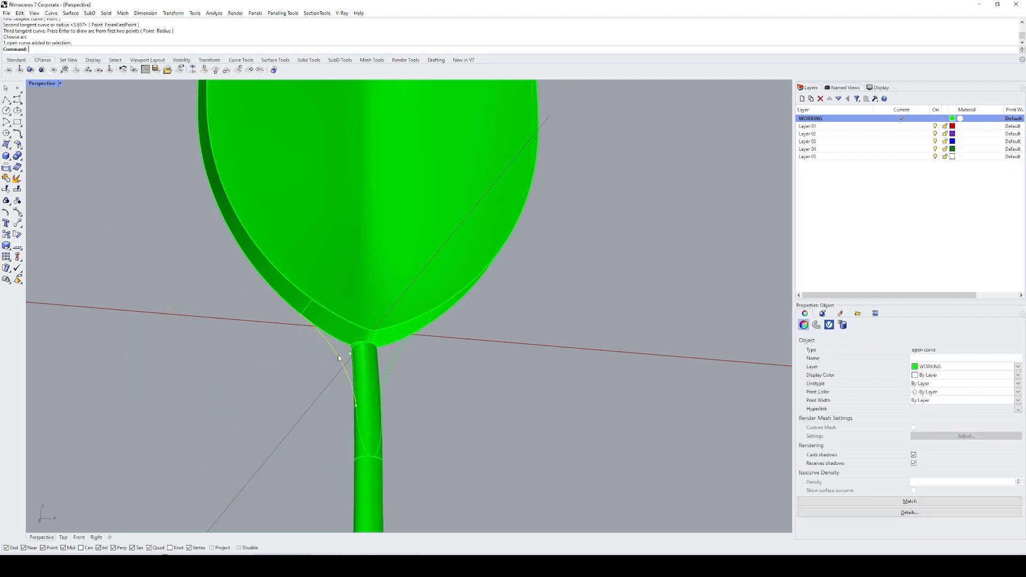
{"action": "left_click", "coordinate": [395, 359]}
{"action": "type", "text": "T"}
{"action": "key", "text": "Return"}
{"action": "right_click_drag", "start_coordinate": [394, 359], "coordinate": [376, 384]}
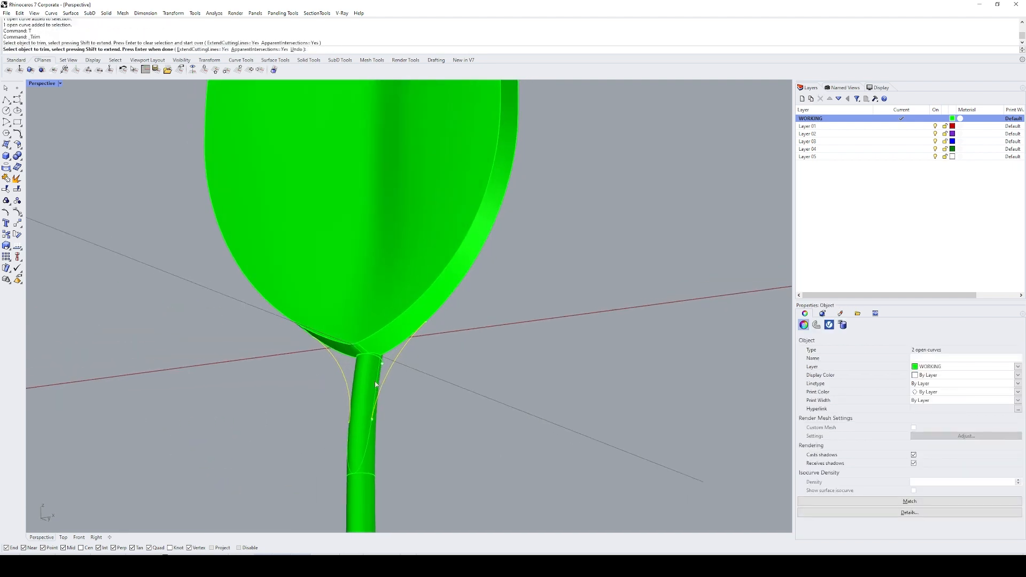
{"action": "left_click", "coordinate": [376, 386]}
{"action": "key", "text": "Return"}
{"action": "key", "text": "Return"}
{"action": "key", "text": "Escape"}
Step: Join the two tangent arcs and the trimmed U-shaped stem curve into one open curve
{"action": "left_click", "coordinate": [373, 429]}
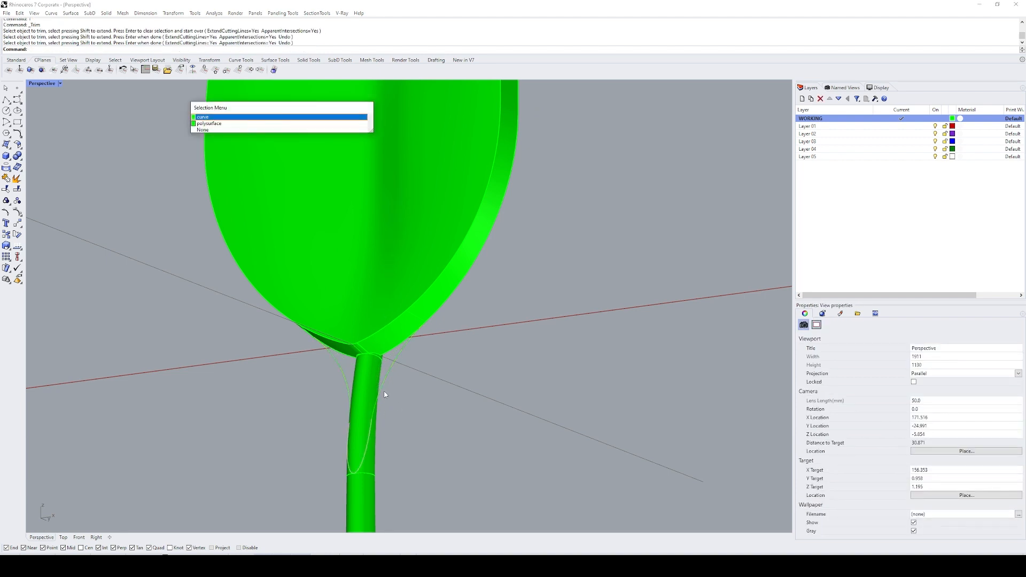
{"action": "left_click", "coordinate": [384, 394]}
{"action": "left_click", "coordinate": [385, 379], "text": "shift"}
{"action": "left_click", "coordinate": [344, 377], "text": "shift"}
{"action": "key", "text": "ctrl+j"}
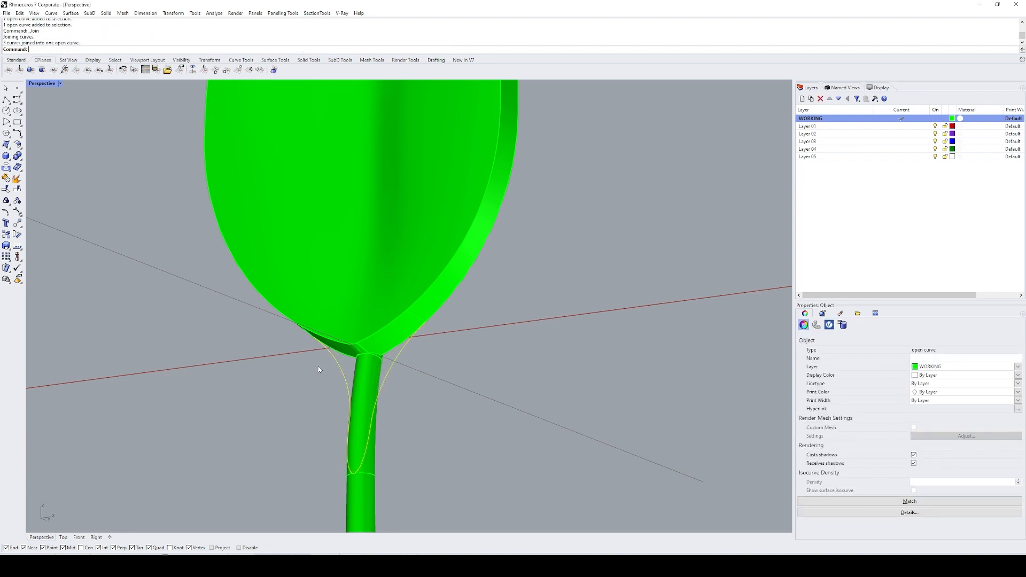
Step: Extract the leaf's side wall surface from the solid
{"action": "left_click", "coordinate": [418, 375]}
{"action": "right_click_drag", "start_coordinate": [423, 353], "coordinate": [435, 316]}
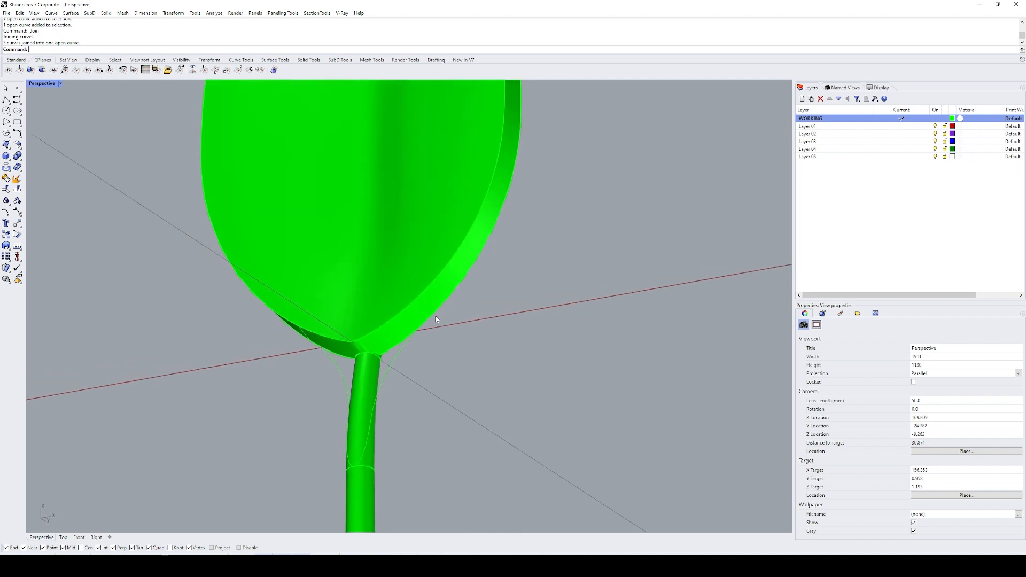
{"action": "type", "text": "EX"}
{"action": "key", "text": "Return"}
{"action": "left_click", "coordinate": [409, 323]}
{"action": "key", "text": "Return"}
Step: Split the extracted side wall at the two isocurves and delete its pieces around the leaf's base
{"action": "type", "text": "SP"}
{"action": "key", "text": "Return"}
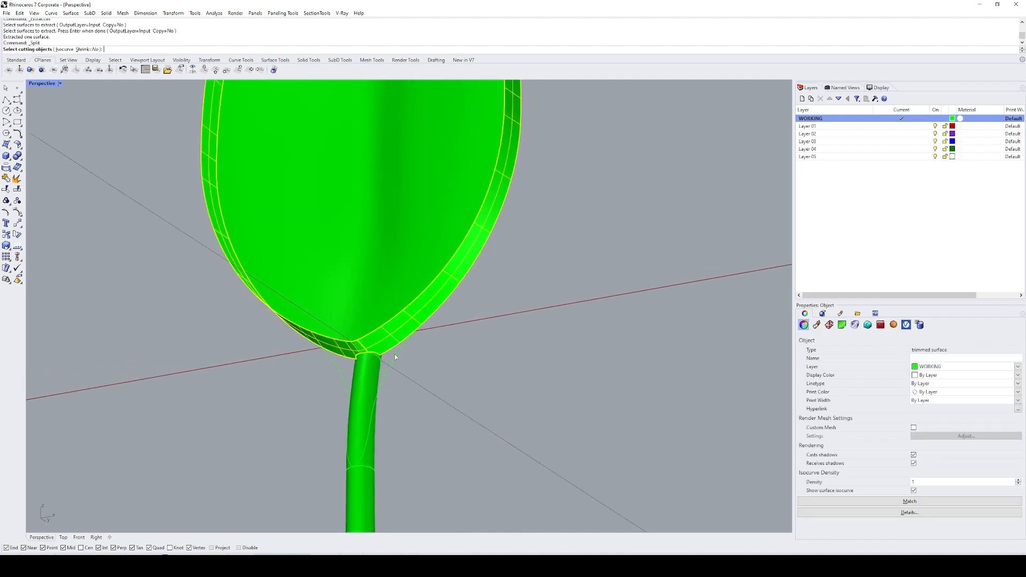
{"action": "left_click", "coordinate": [400, 352]}
{"action": "left_click_drag", "start_coordinate": [259, 378], "coordinate": [334, 291]}
{"action": "key", "text": "Return"}
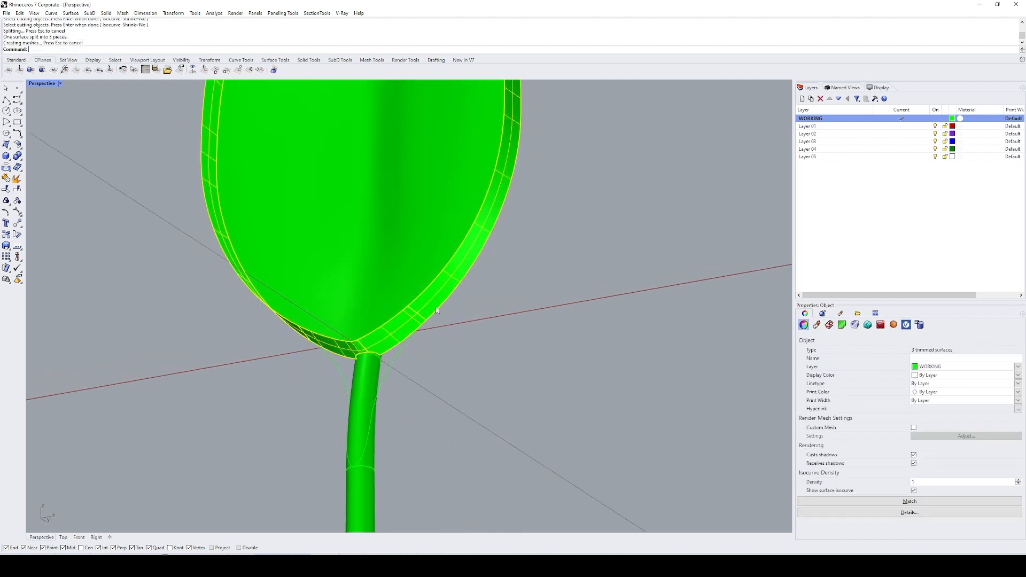
{"action": "left_click", "coordinate": [288, 324], "text": "ctrl"}
{"action": "key", "text": "Delete"}
Step: Duplicate the outline edge of the leaf's bulged front face as a curve
{"action": "right_click_drag", "start_coordinate": [450, 371], "coordinate": [501, 348]}
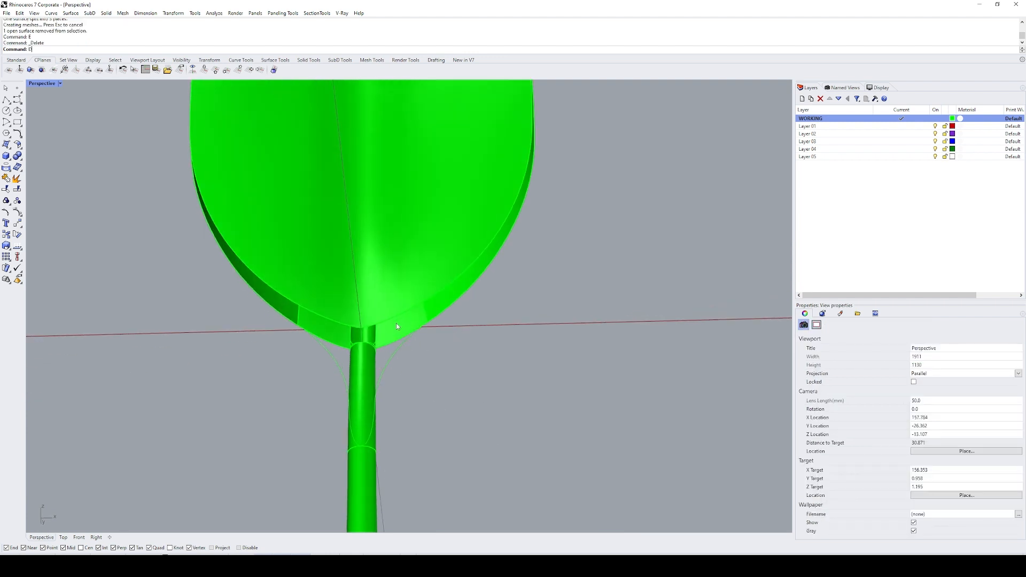
{"action": "type", "text": "DE"}
{"action": "key", "text": "Return"}
{"action": "left_click", "coordinate": [396, 316]}
{"action": "key", "text": "Return"}
Step: Split the duplicated outline at the two isocurves and delete everything except the short section at the leaf's base
{"action": "type", "text": "SP"}
{"action": "key", "text": "Return"}
{"action": "left_click_drag", "start_coordinate": [417, 359], "coordinate": [441, 292]}
{"action": "left_click_drag", "start_coordinate": [264, 350], "coordinate": [335, 287]}
{"action": "key", "text": "Return"}
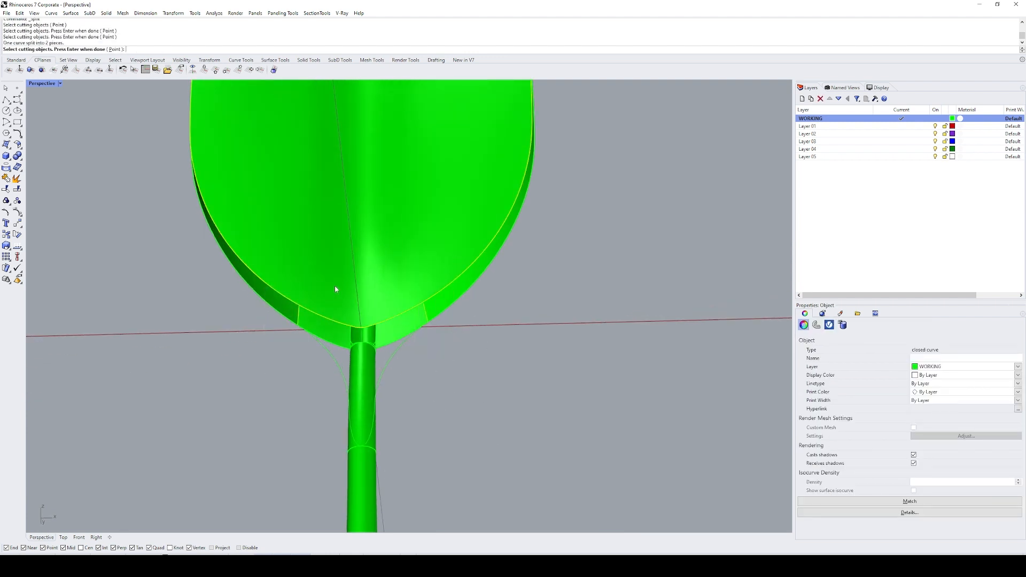
{"action": "left_click", "coordinate": [339, 321], "text": "ctrl"}
{"action": "type", "text": "E"}
{"action": "key", "text": "Return"}
Step: Build a network surface from the base outline section, the two isocurves, and the joined arc-and-stem curve
{"action": "left_click", "coordinate": [299, 323]}
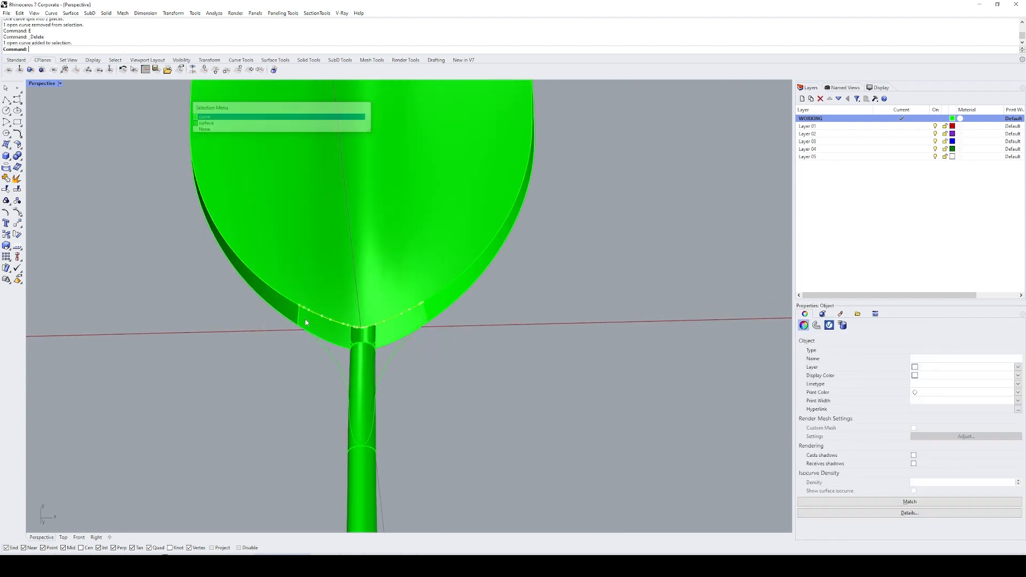
{"action": "right_click", "coordinate": [299, 323]}
{"action": "left_click", "coordinate": [425, 324], "text": "shift"}
{"action": "right_click", "coordinate": [423, 327]}
{"action": "left_click", "coordinate": [398, 350], "text": "shift"}
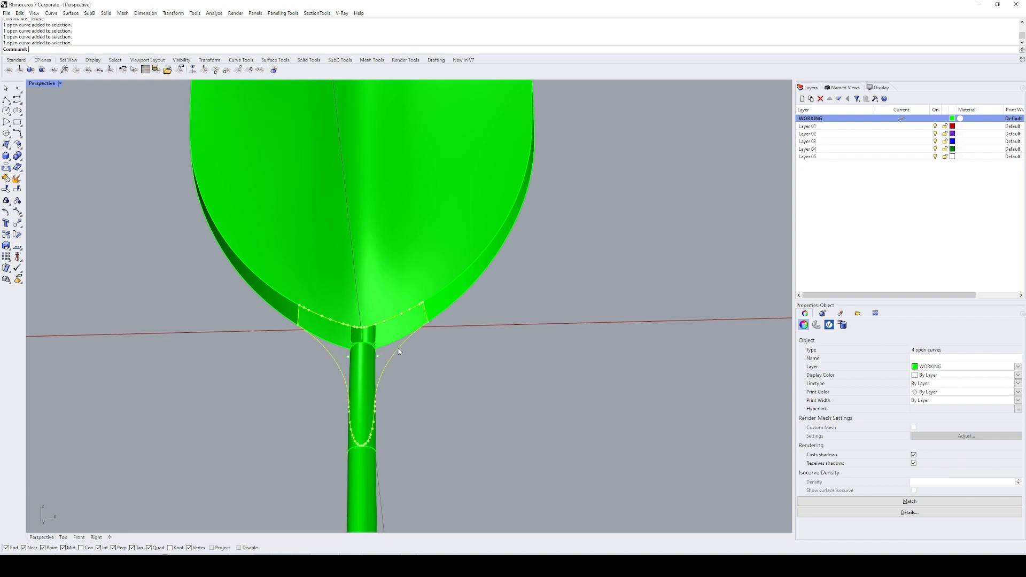
{"action": "right_click_drag", "start_coordinate": [420, 364], "coordinate": [449, 347], "text": "shift"}
{"action": "type", "text": "NetworkSrf"}
{"action": "key", "text": "Return"}
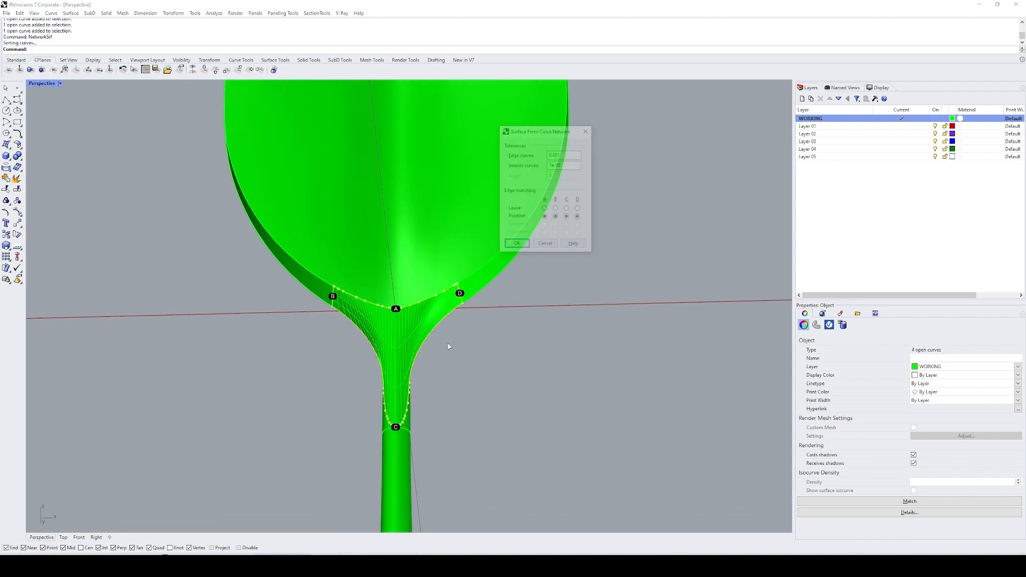
{"action": "key", "text": "Return"}
{"action": "scroll", "coordinate": [446, 340], "scroll_direction": "up", "scroll_amount": 4}
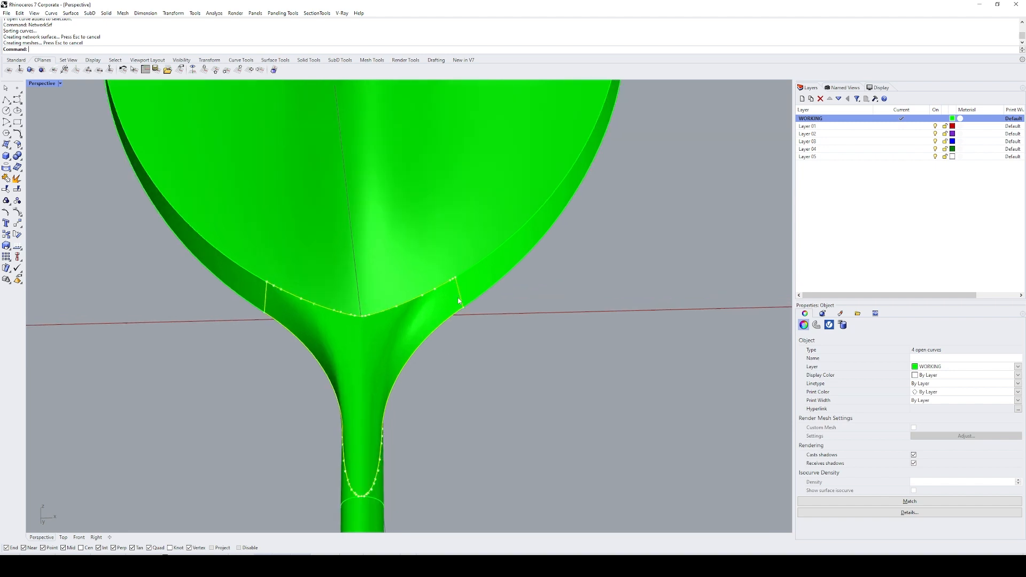
Step: Undo the network surface and delete the two isocurves on either side of the leaf's base
{"action": "scroll", "coordinate": [395, 291], "scroll_direction": "down", "scroll_amount": 3}
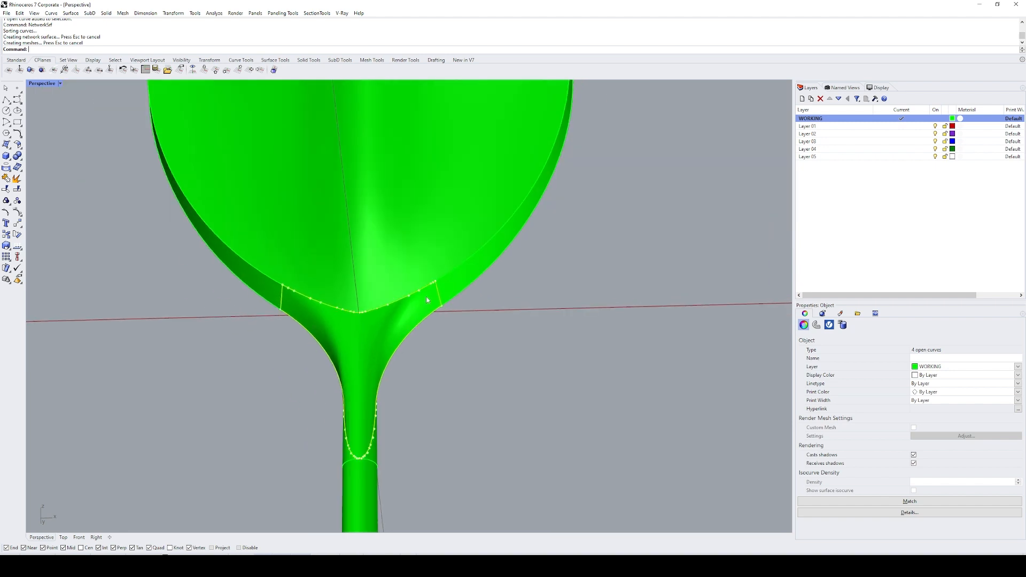
{"action": "key", "text": "ctrl+z"}
{"action": "key", "text": "Escape"}
{"action": "left_click_drag", "start_coordinate": [238, 344], "coordinate": [314, 330]}
{"action": "type", "text": "e"}
{"action": "key", "text": "space"}
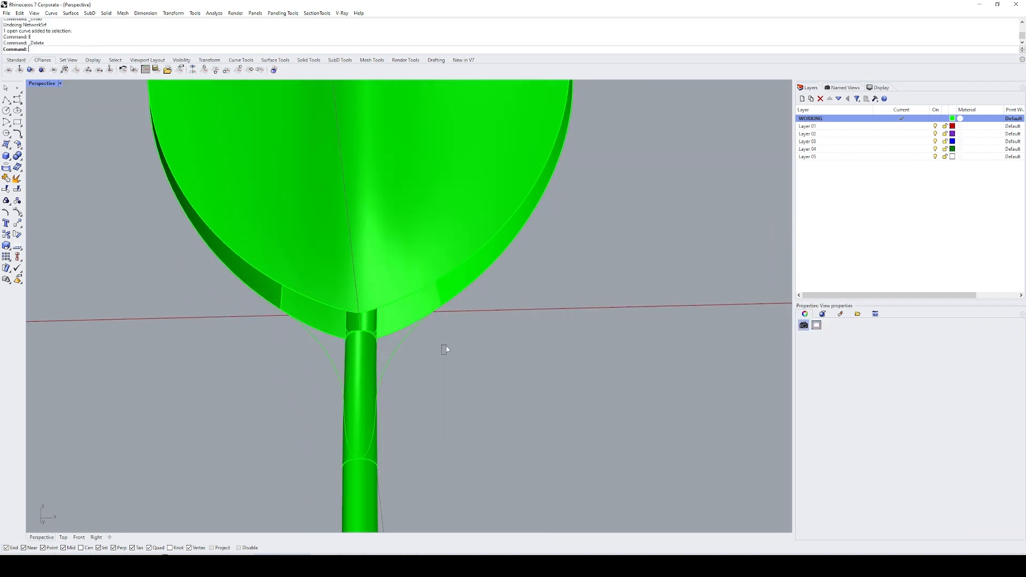
{"action": "left_click_drag", "start_coordinate": [431, 360], "coordinate": [398, 338]}
{"action": "type", "text": "e"}
{"action": "key", "text": "space"}
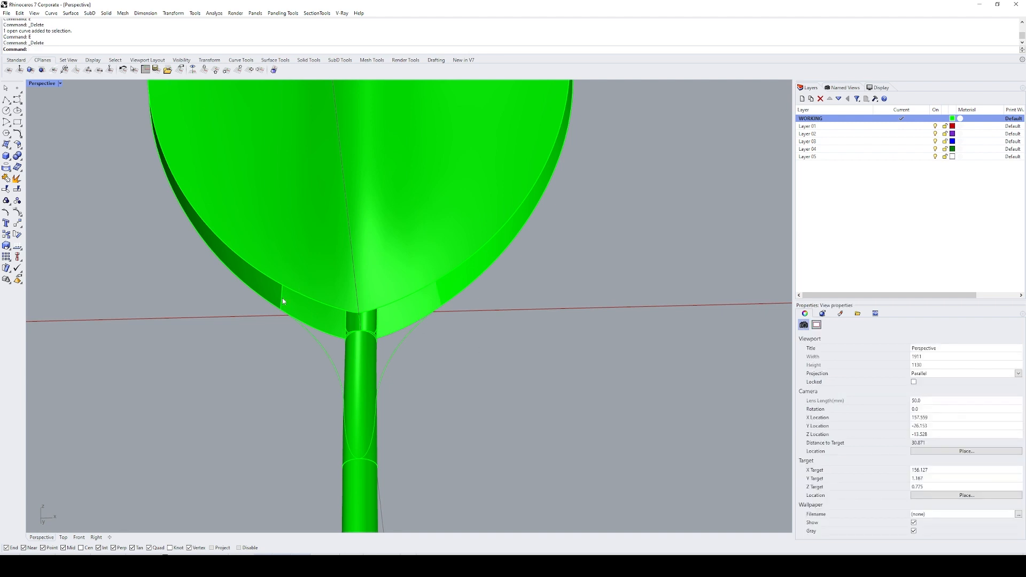
Step: Build a network surface from the two wall edges, base outline section and arc-and-stem curve, with Tangency at the wall edges and Position elsewhere
{"action": "left_click", "coordinate": [282, 298], "text": "ctrl+shift"}
{"action": "left_click", "coordinate": [439, 297], "text": "ctrl+shift"}
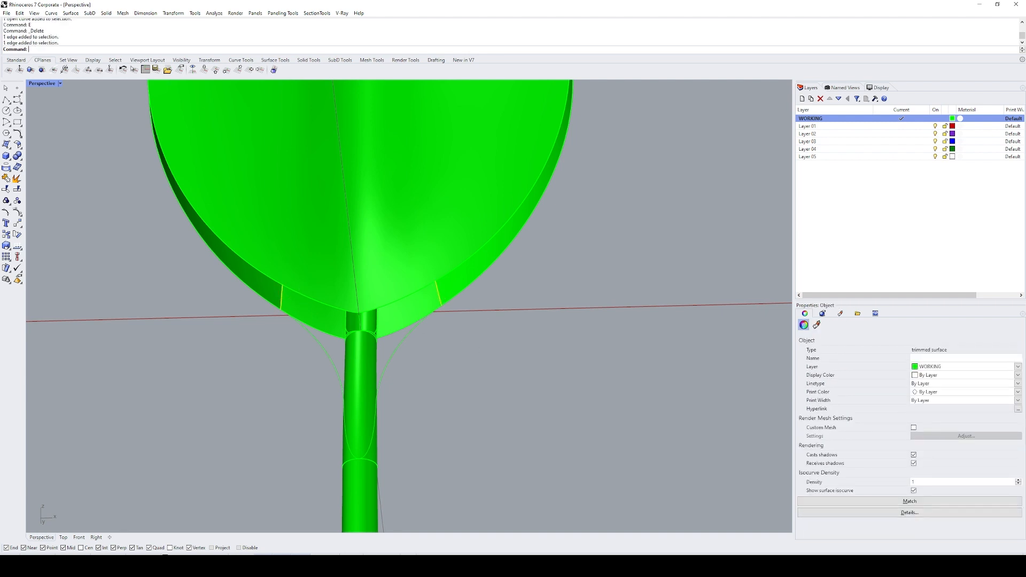
{"action": "left_click", "coordinate": [397, 301], "text": "shift"}
{"action": "right_click", "coordinate": [410, 342]}
{"action": "left_click", "coordinate": [392, 351], "text": "shift"}
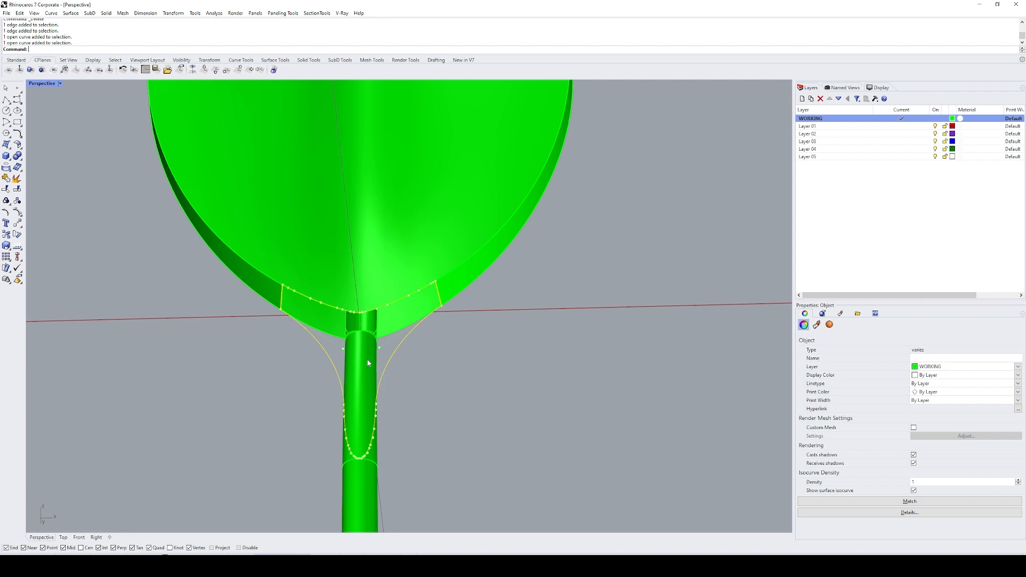
{"action": "type", "text": "NetworkSrf"}
{"action": "key", "text": "Return"}
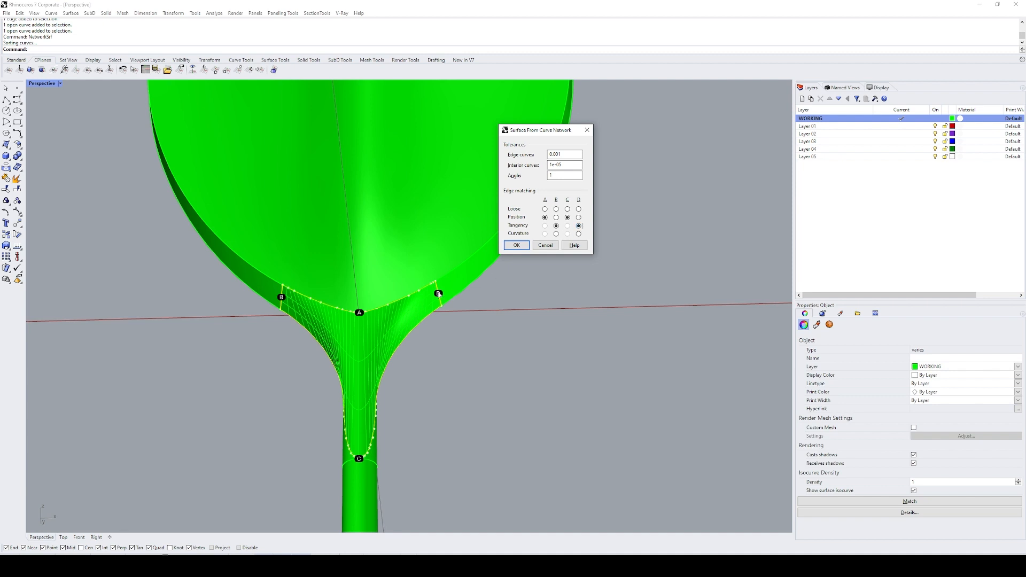
{"action": "left_click", "coordinate": [509, 247]}
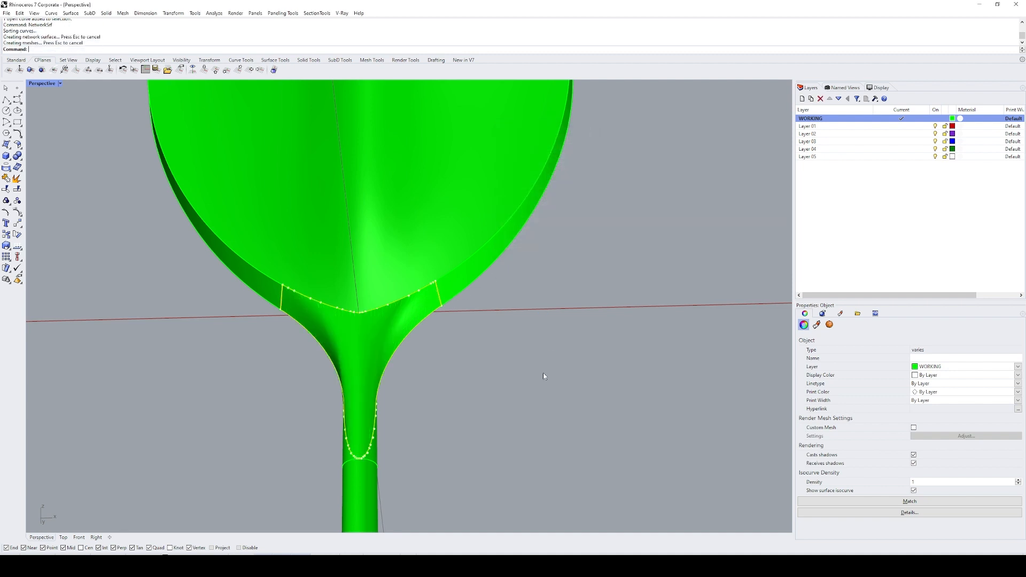
Step: Inspect the new transition between leaf and stem in Rendered display, return to Shaded, and examine it from behind
{"action": "key", "text": "ctrl+alt+r"}
{"action": "scroll", "coordinate": [442, 345], "scroll_direction": "down", "scroll_amount": 12}
{"action": "mouse_move", "coordinate": [443, 347]}
{"action": "right_mouse_down"}
{"action": "mouse_move", "coordinate": [470, 380]}
{"action": "mouse_move", "coordinate": [474, 339]}
{"action": "mouse_move", "coordinate": [462, 363]}
{"action": "mouse_move", "coordinate": [351, 355]}
{"action": "mouse_move", "coordinate": [339, 373]}
{"action": "mouse_move", "coordinate": [376, 366]}
{"action": "mouse_move", "coordinate": [339, 358]}
{"action": "mouse_move", "coordinate": [419, 345]}
{"action": "mouse_move", "coordinate": [401, 344]}
{"action": "mouse_move", "coordinate": [460, 357]}
{"action": "mouse_move", "coordinate": [468, 375]}
{"action": "right_mouse_up"}
{"action": "key", "text": "ctrl+alt+s"}
{"action": "scroll", "coordinate": [407, 360], "scroll_direction": "up", "scroll_amount": 3}
{"action": "scroll", "coordinate": [424, 327], "scroll_direction": "up", "scroll_amount": 4}
{"action": "left_click", "coordinate": [424, 328]}
{"action": "left_click", "coordinate": [469, 374]}
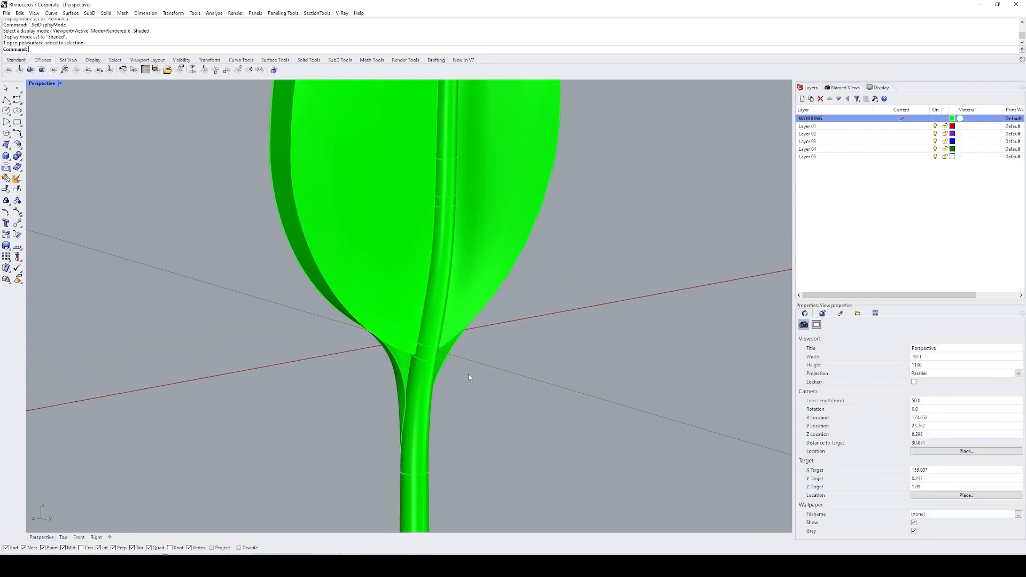
Step: Show the hidden large bulged surface again and view it from the back of the leaf
{"action": "key", "text": "ctrl+shift+h"}
{"action": "left_click", "coordinate": [468, 375]}
{"action": "right_click", "coordinate": [469, 374]}
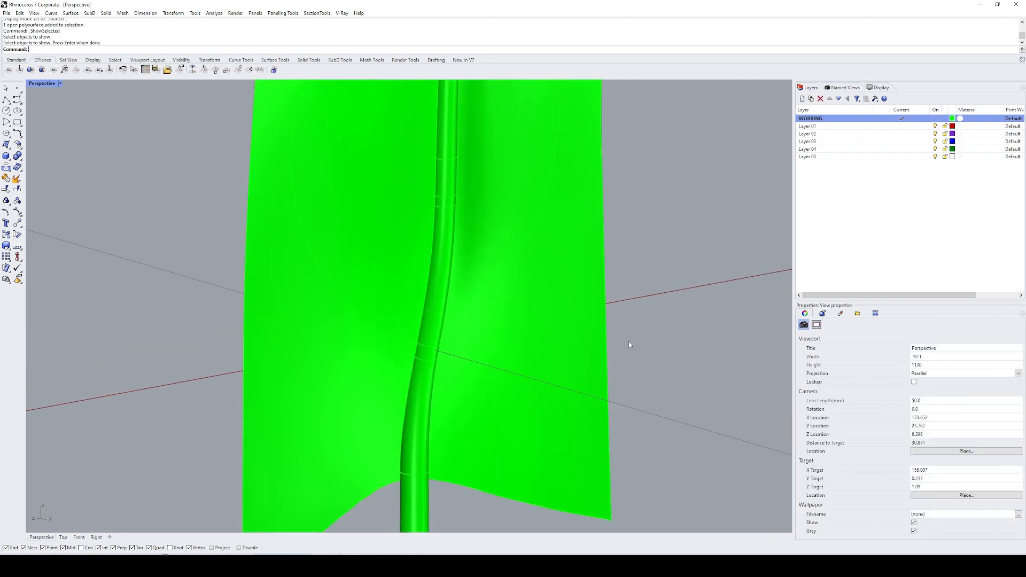
{"action": "left_click", "coordinate": [534, 339]}
{"action": "right_click_drag", "start_coordinate": [534, 339], "coordinate": [476, 368]}
{"action": "key", "text": "Escape"}
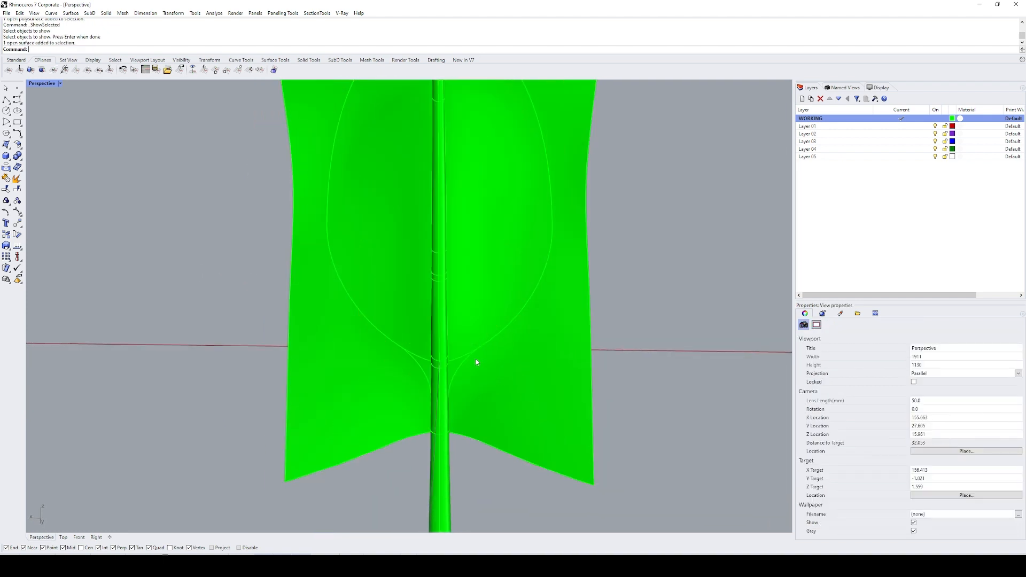
Step: Duplicate the back outline edge of the leaf and the back edge of the transition surface as curves
{"action": "type", "text": "DE"}
{"action": "key", "text": "Return"}
{"action": "left_click", "coordinate": [484, 346]}
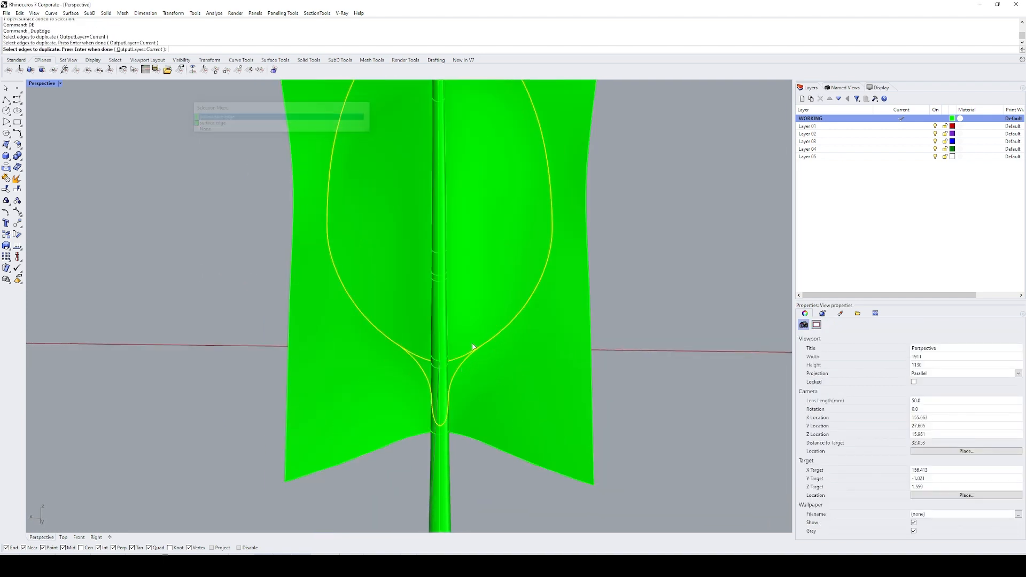
{"action": "scroll", "coordinate": [481, 355], "scroll_direction": "down", "scroll_amount": 6}
{"action": "right_click_drag", "start_coordinate": [483, 358], "coordinate": [463, 378], "text": "shift"}
{"action": "right_click", "coordinate": [464, 377]}
{"action": "scroll", "coordinate": [463, 377], "scroll_direction": "up", "scroll_amount": 10}
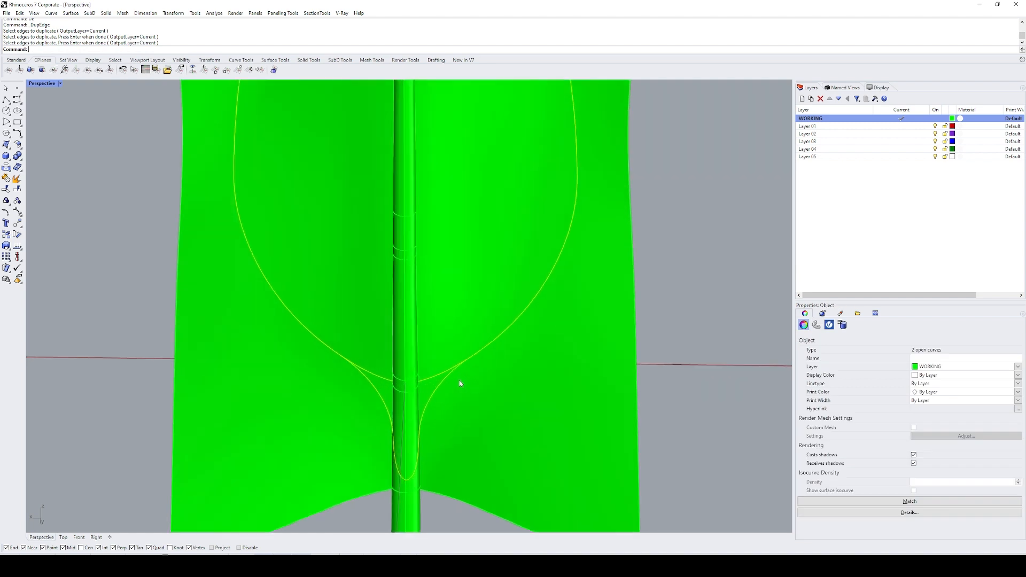
Step: Split the duplicated leaf outline with the transition edge curve and delete the unneeded section at the base
{"action": "left_click", "coordinate": [447, 373]}
{"action": "key", "text": "ctrl+shift+s"}
{"action": "left_click", "coordinate": [444, 380]}
{"action": "right_click", "coordinate": [443, 379]}
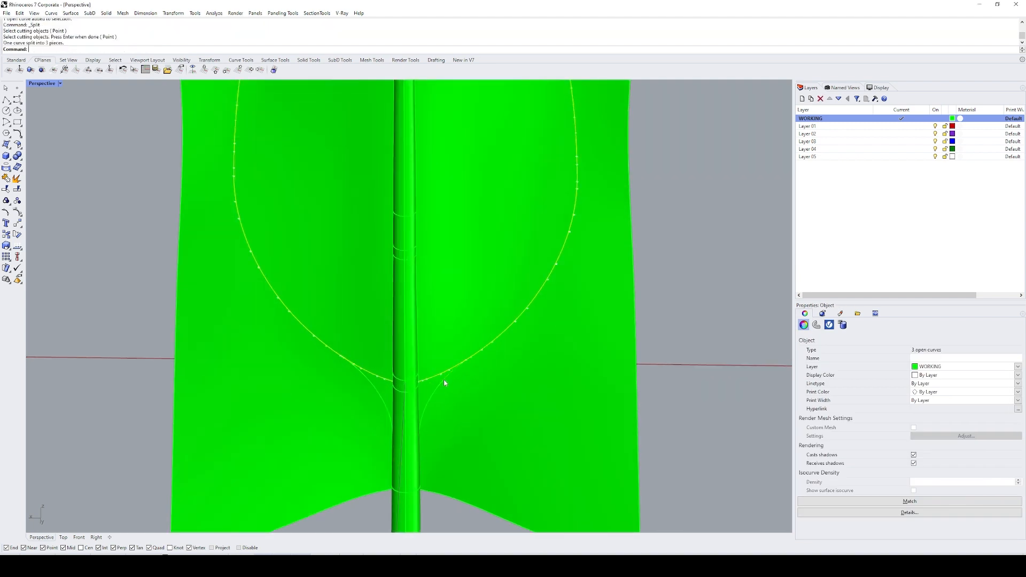
{"action": "left_click", "coordinate": [475, 353], "text": "ctrl"}
{"action": "type", "text": "E"}
{"action": "key", "text": "Return"}
Step: Join the remaining leaf outline and the transition edge curve into one closed curve
{"action": "left_click", "coordinate": [343, 359]}
{"action": "right_click", "coordinate": [343, 360]}
{"action": "left_click", "coordinate": [362, 374], "text": "shift"}
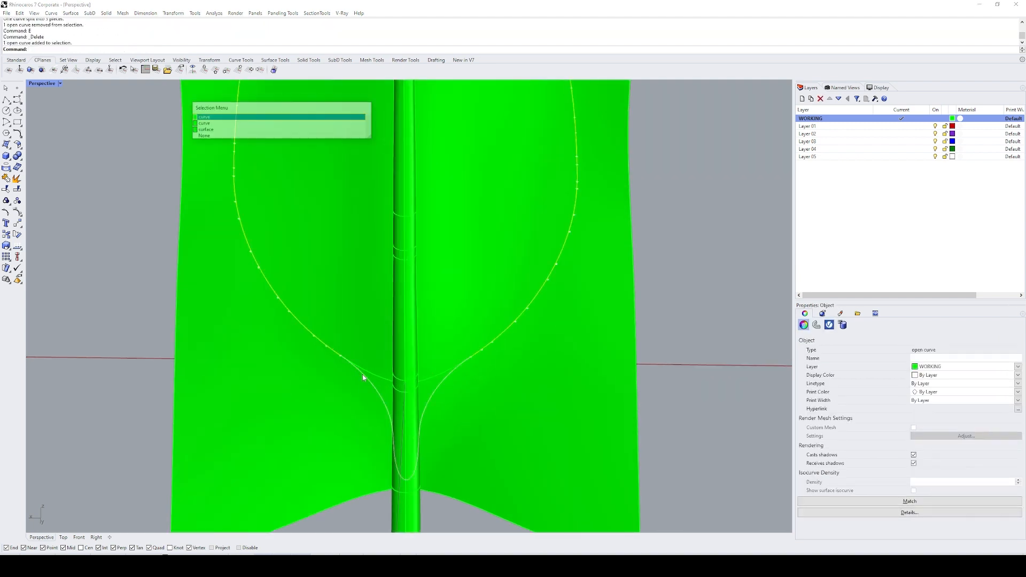
{"action": "right_click", "coordinate": [363, 374]}
{"action": "type", "text": "J"}
{"action": "key", "text": "Return"}
Step: Trim away the part of the large bulged surface outside the closed curve and turn off extended cutting lines
{"action": "scroll", "coordinate": [374, 380], "scroll_direction": "down", "scroll_amount": 14}
{"action": "type", "text": "T"}
{"action": "key", "text": "Return"}
{"action": "left_click", "coordinate": [427, 401]}
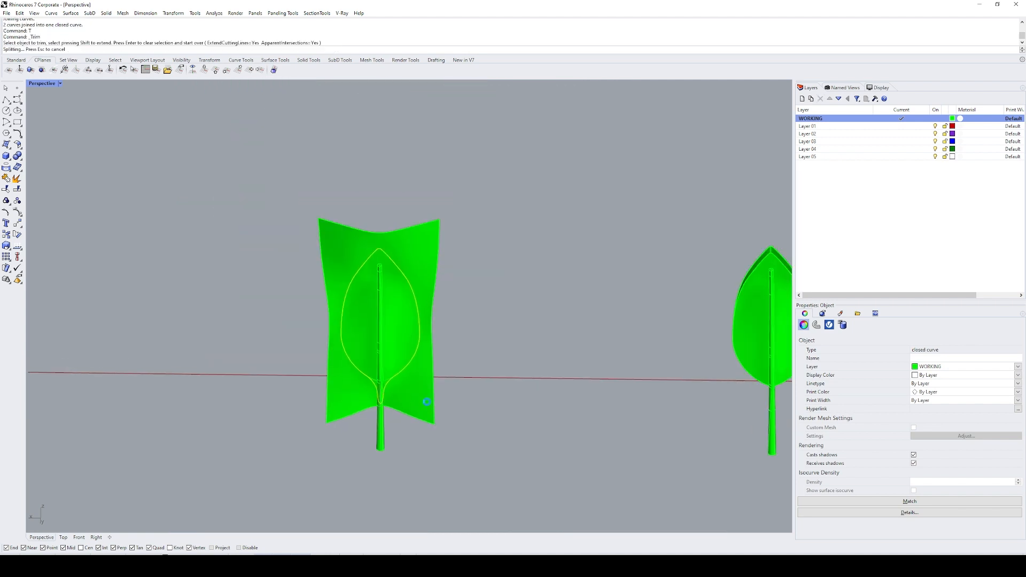
{"action": "scroll", "coordinate": [490, 397], "scroll_direction": "up", "scroll_amount": 6}
{"action": "type", "text": "e"}
{"action": "key", "text": "Return"}
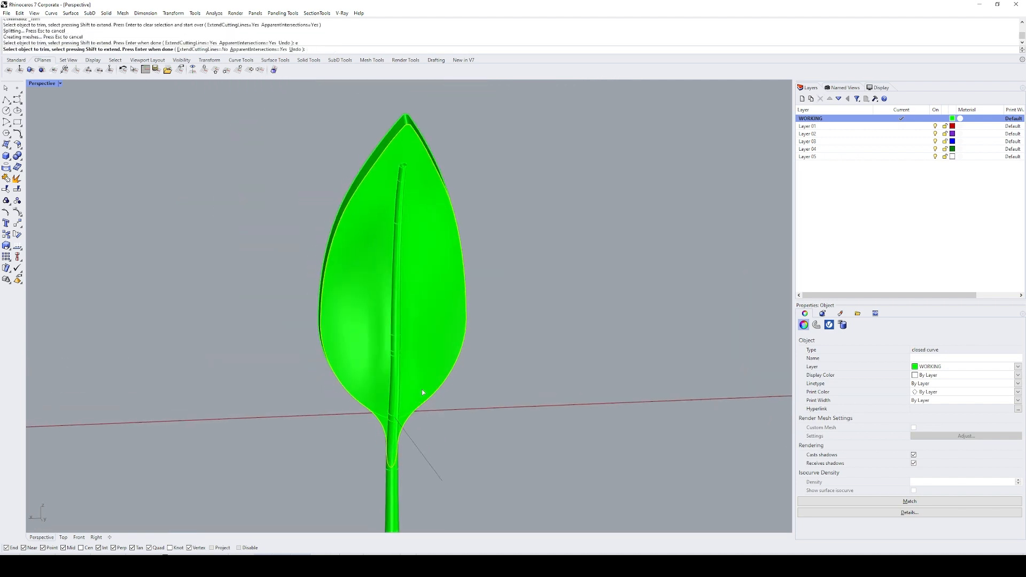
Step: Extract the old back face from the leaf polysurface and delete it
{"action": "type", "text": "ext"}
{"action": "key", "text": "Return"}
{"action": "left_click", "coordinate": [427, 373]}
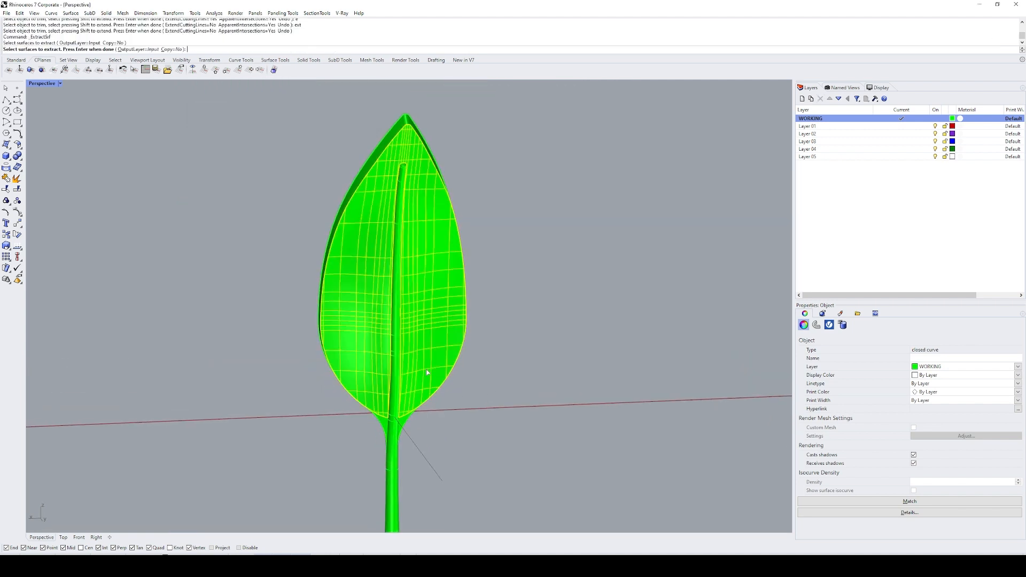
{"action": "key", "text": "Return"}
{"action": "type", "text": "E"}
{"action": "key", "text": "Return"}
Step: Split the new back face with the stem polysurface and delete the pieces lying under the midrib
{"action": "left_click", "coordinate": [421, 380]}
{"action": "right_click_drag", "start_coordinate": [444, 360], "coordinate": [438, 387], "text": "shift"}
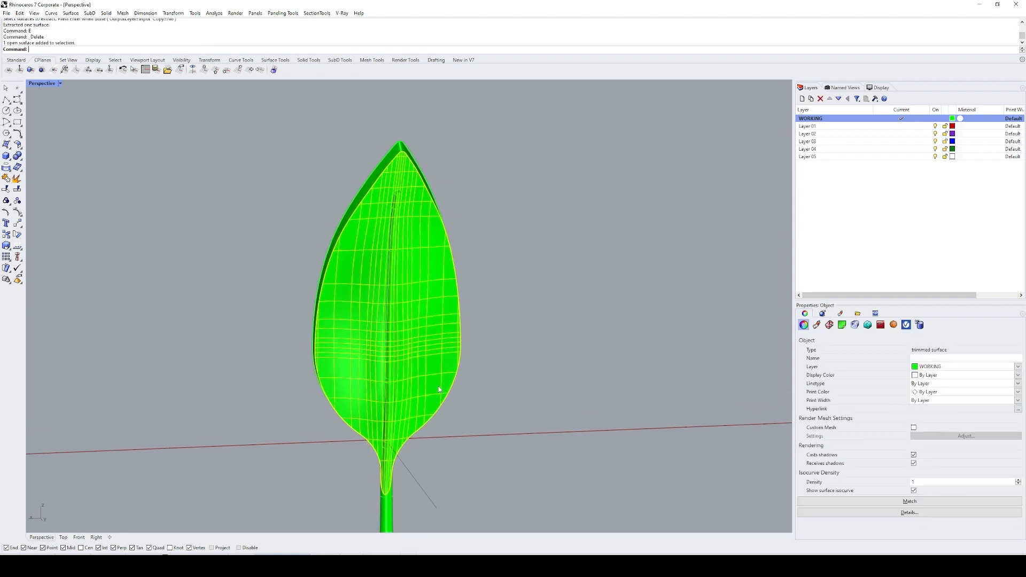
{"action": "type", "text": "sp"}
{"action": "key", "text": "Return"}
{"action": "left_click", "coordinate": [398, 225]}
{"action": "key", "text": "Return"}
{"action": "left_click", "coordinate": [435, 283], "text": "ctrl"}
{"action": "scroll", "coordinate": [436, 281], "scroll_direction": "down", "scroll_amount": 2}
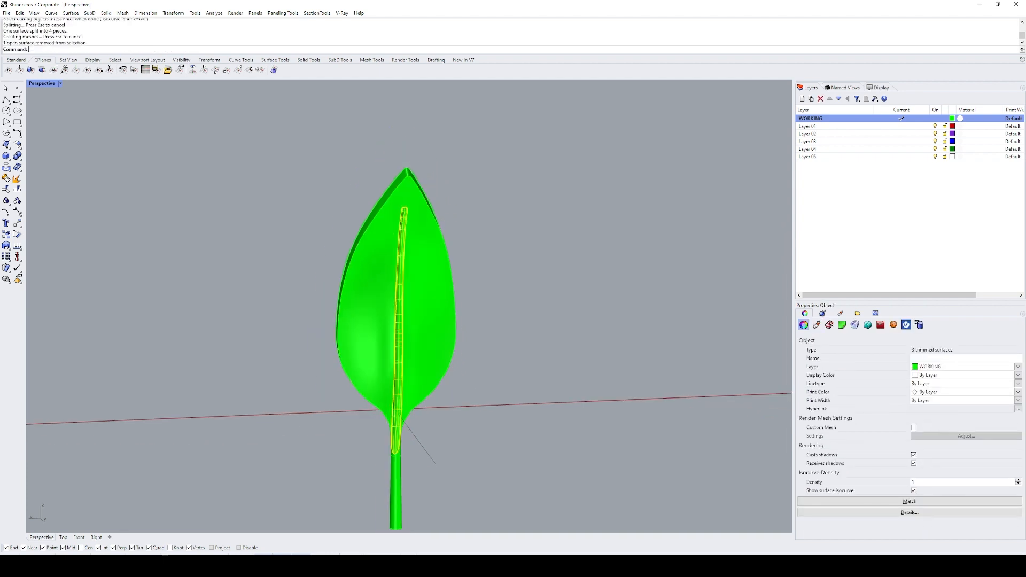
{"action": "type", "text": "E"}
{"action": "key", "text": "Return"}
Step: Join all surfaces of the leaf copy and its stem
{"action": "right_click_drag", "start_coordinate": [472, 376], "coordinate": [463, 345]}
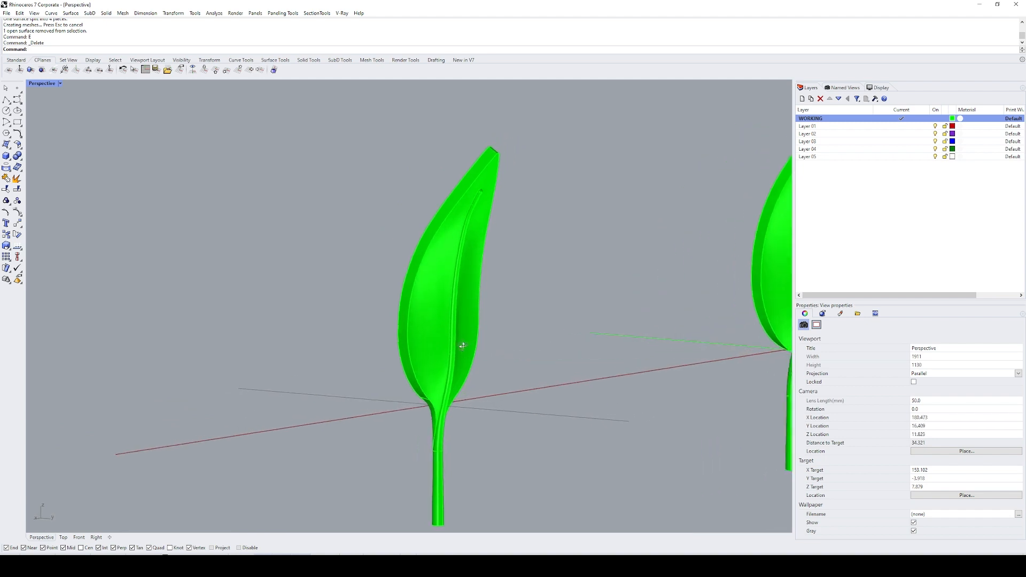
{"action": "left_click_drag", "start_coordinate": [532, 138], "coordinate": [353, 505]}
{"action": "key", "text": "ctrl+j"}
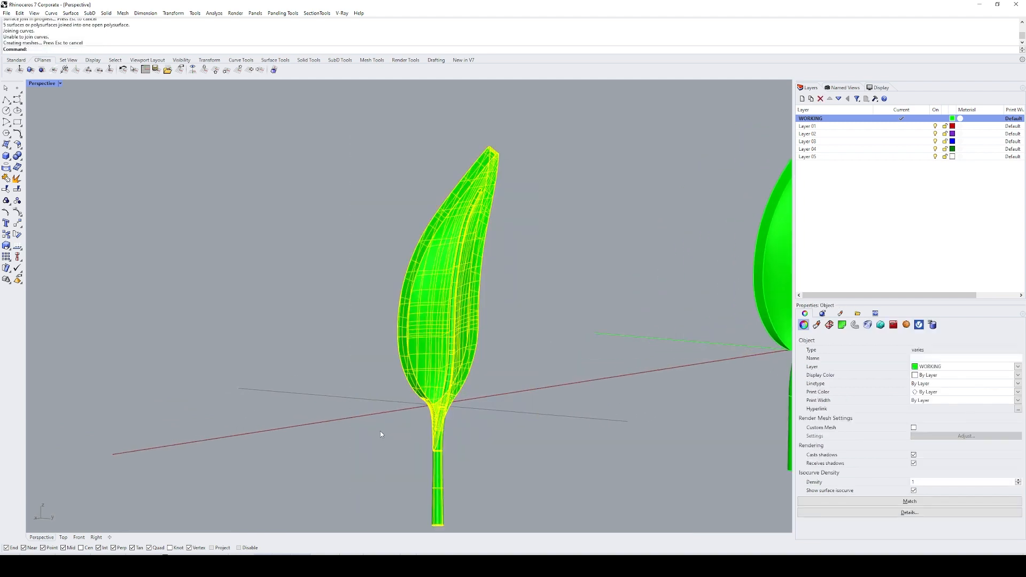
Step: Duplicate the joined polysurface's open border to locate the gap, and delete the duplicated curve
{"action": "right_click_drag", "start_coordinate": [380, 432], "coordinate": [435, 335]}
{"action": "type", "text": "DB"}
{"action": "key", "text": "Return"}
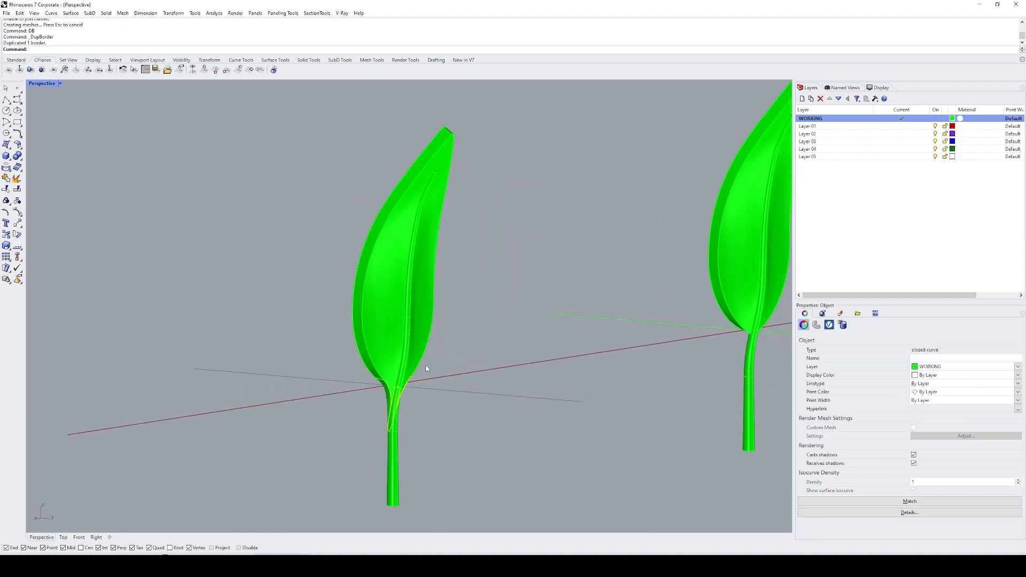
{"action": "scroll", "coordinate": [396, 404], "scroll_direction": "up", "scroll_amount": 10}
{"action": "scroll", "coordinate": [395, 389], "scroll_direction": "down", "scroll_amount": 6}
{"action": "type", "text": "E"}
{"action": "key", "text": "Return"}
{"action": "right_click_drag", "start_coordinate": [417, 394], "coordinate": [381, 347], "text": "shift"}
{"action": "scroll", "coordinate": [380, 346], "scroll_direction": "up", "scroll_amount": 3}
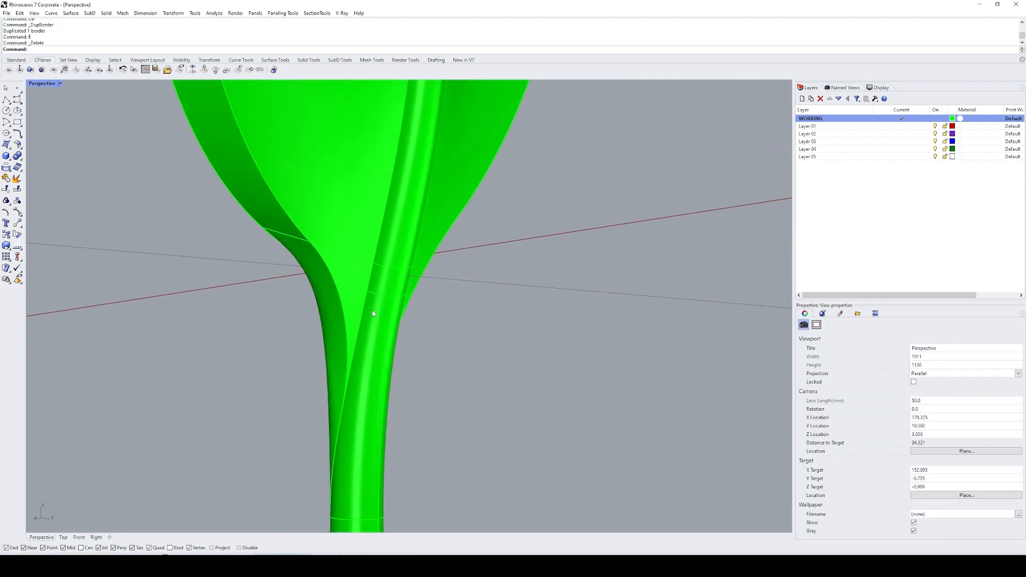
Step: Extract the two stem surfaces at the leaf's base from the polysurface
{"action": "left_click", "coordinate": [366, 339]}
{"action": "scroll", "coordinate": [411, 317], "scroll_direction": "down", "scroll_amount": 4}
{"action": "left_click", "coordinate": [412, 318]}
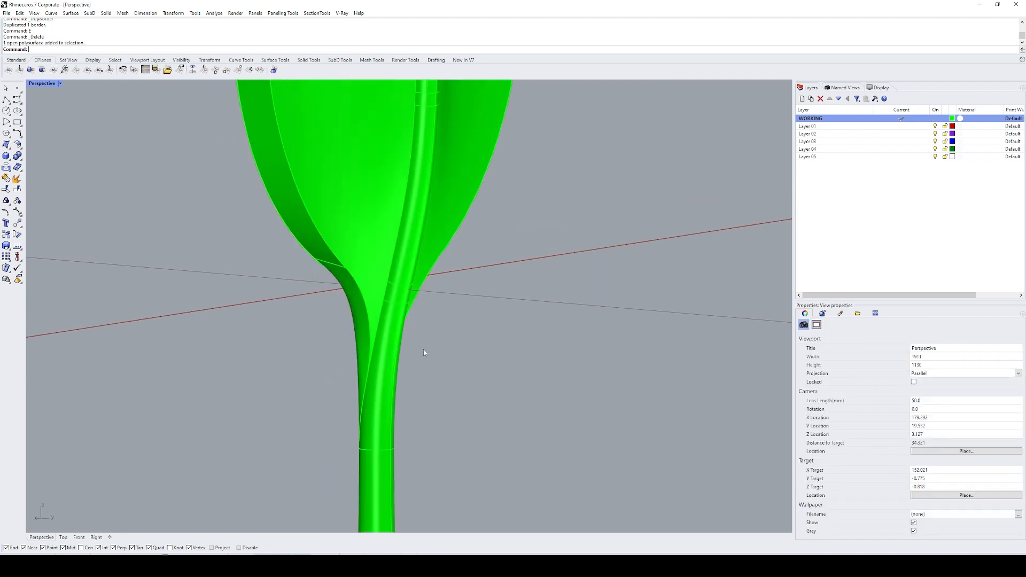
{"action": "right_click_drag", "start_coordinate": [424, 349], "coordinate": [445, 327], "text": "shift"}
{"action": "type", "text": "ext"}
{"action": "key", "text": "Return"}
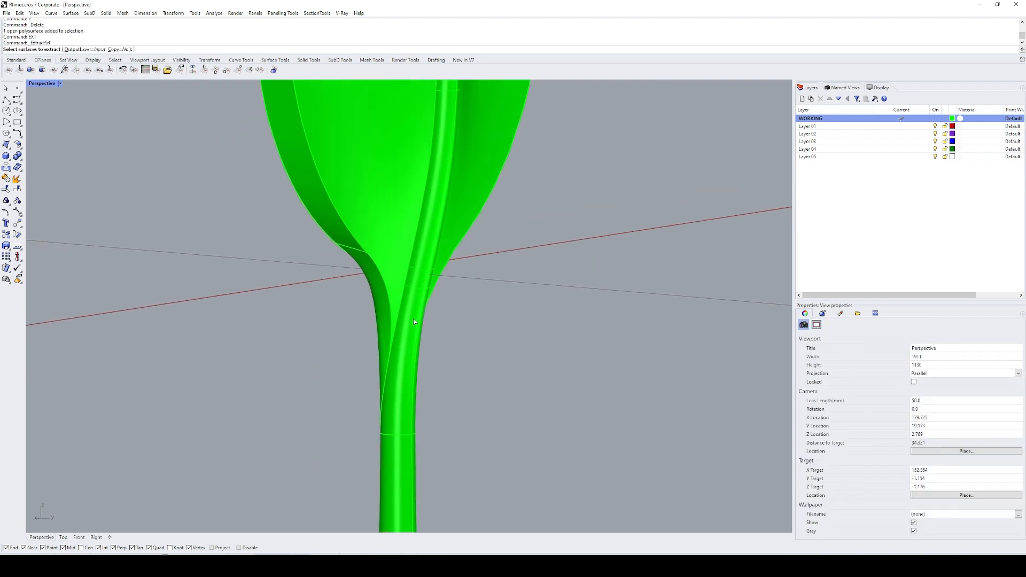
{"action": "left_click", "coordinate": [416, 281]}
{"action": "right_click_drag", "start_coordinate": [415, 281], "coordinate": [310, 284]}
{"action": "left_click", "coordinate": [312, 325]}
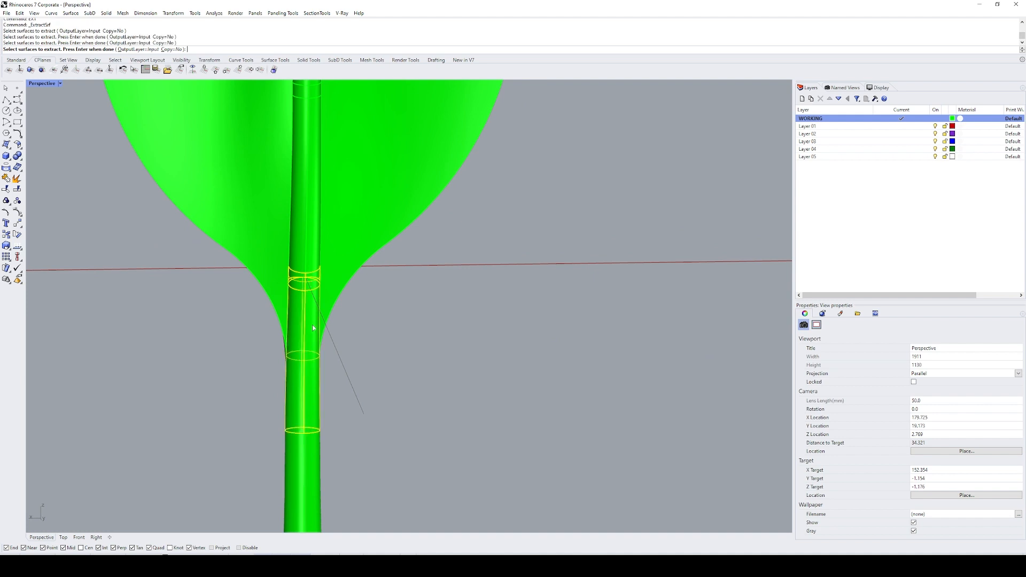
{"action": "right_click_drag", "start_coordinate": [313, 325], "coordinate": [350, 312]}
{"action": "scroll", "coordinate": [396, 319], "scroll_direction": "up", "scroll_amount": 7}
{"action": "key", "text": "Return"}
Step: Split the extracted stem surfaces with the leaf polysurface and delete the leftover pieces at the leaf's base
{"action": "type", "text": "split"}
{"action": "key", "text": "Return"}
{"action": "left_click", "coordinate": [396, 373]}
{"action": "key", "text": "Return"}
{"action": "left_click", "coordinate": [256, 314], "text": "ctrl"}
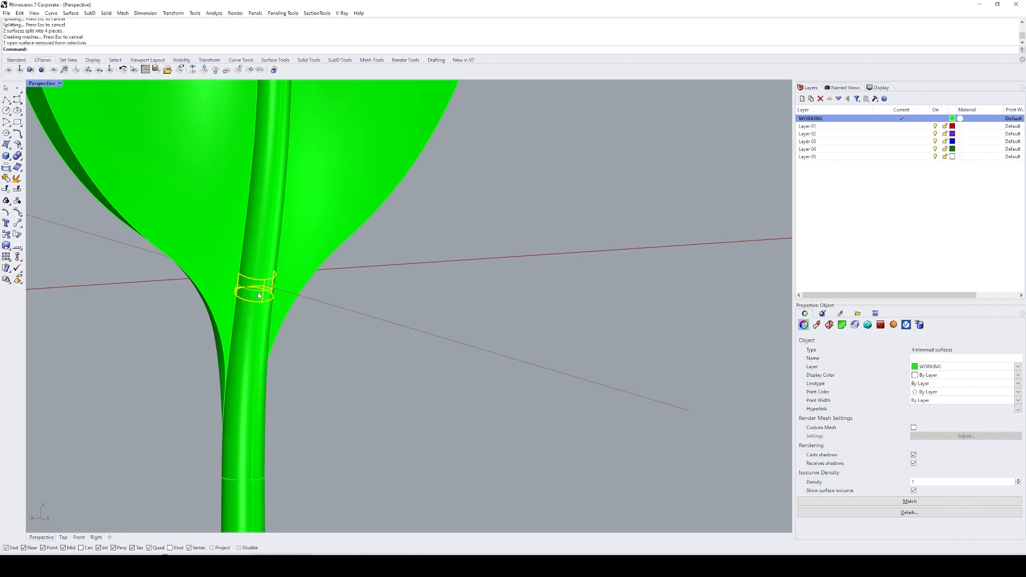
{"action": "type", "text": "e"}
{"action": "key", "text": "Return"}
{"action": "right_click_drag", "start_coordinate": [256, 291], "coordinate": [446, 294]}
{"action": "type", "text": "ext"}
{"action": "key", "text": "Return"}
{"action": "left_click", "coordinate": [305, 306]}
{"action": "key", "text": "Return"}
{"action": "left_click", "coordinate": [446, 294]}
{"action": "right_click_drag", "start_coordinate": [534, 287], "coordinate": [474, 261]}
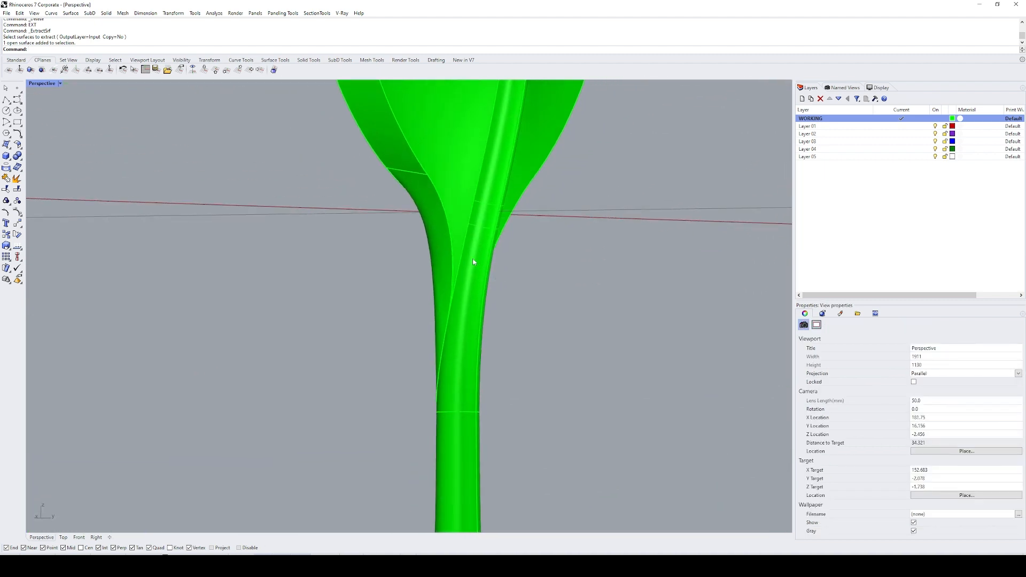
Step: Intersect the leaf polysurface with the stem surfaces at the junction and delete the resulting curves
{"action": "left_click", "coordinate": [474, 260]}
{"action": "left_click", "coordinate": [459, 211], "text": "shift"}
{"action": "left_click", "coordinate": [459, 438], "text": "shift"}
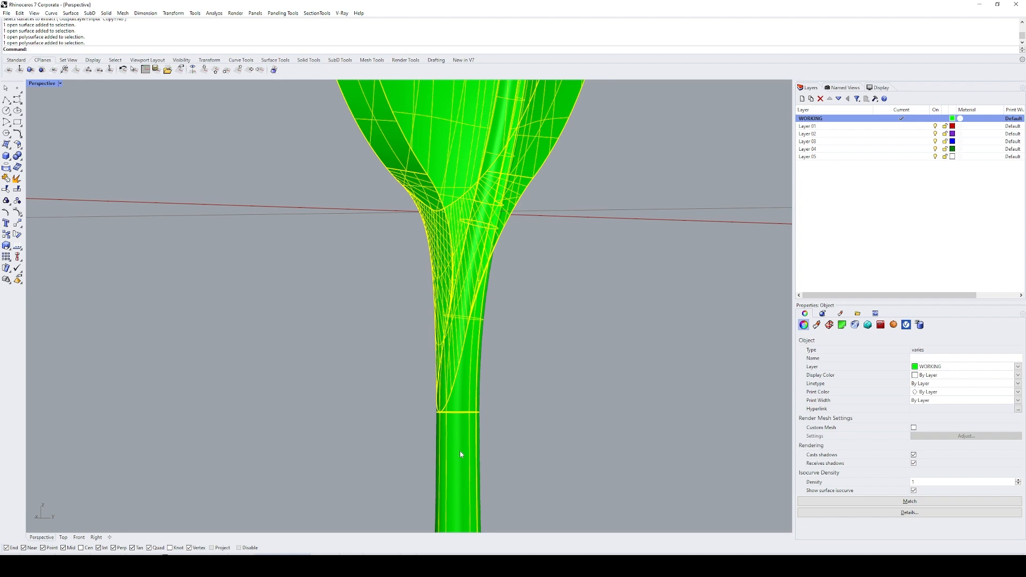
{"action": "key", "text": "ctrl+i"}
{"action": "key", "text": "Escape"}
{"action": "type", "text": "i"}
{"action": "key", "text": "Return"}
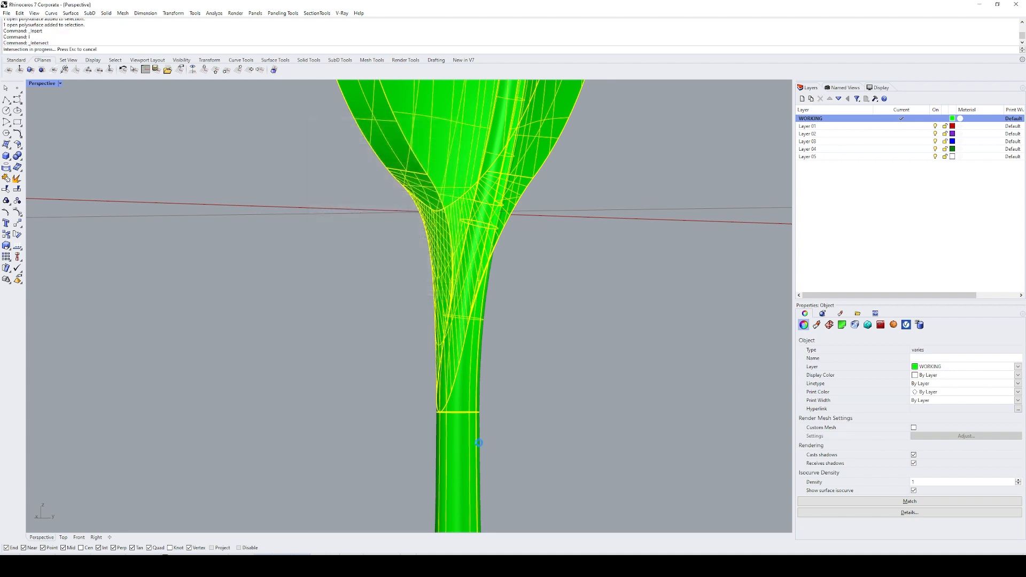
{"action": "right_click_drag", "start_coordinate": [499, 383], "coordinate": [582, 332]}
{"action": "key", "text": "Delete"}
Step: Duplicate the transition surface's curved lower edge along the stem
{"action": "type", "text": "DE"}
{"action": "key", "text": "Return"}
Step: Duplicate the adjoining edges around the stem junction and join the duplicated curves
{"action": "key", "text": "Return"}
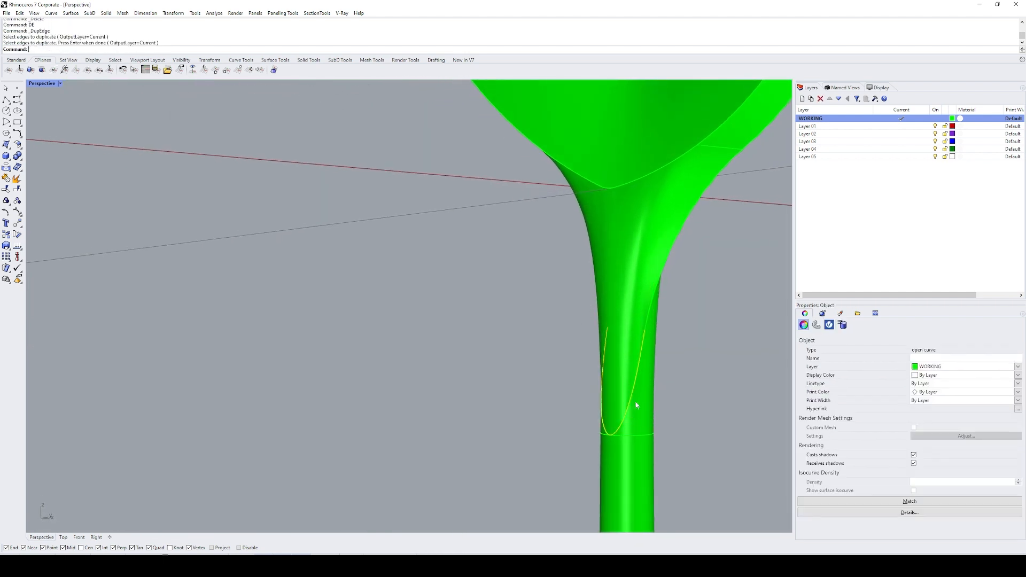
{"action": "right_click_drag", "start_coordinate": [636, 405], "coordinate": [295, 298]}
{"action": "type", "text": "DE"}
{"action": "key", "text": "Return"}
{"action": "left_click", "coordinate": [402, 302]}
{"action": "left_click", "coordinate": [296, 299]}
{"action": "right_click_drag", "start_coordinate": [309, 328], "coordinate": [363, 271]}
{"action": "left_click_drag", "start_coordinate": [577, 460], "coordinate": [584, 464], "text": "shift"}
{"action": "right_click_drag", "start_coordinate": [539, 382], "coordinate": [458, 352]}
{"action": "type", "text": "J"}
{"action": "key", "text": "Return"}
{"action": "type", "text": "T"}
Step: Split the short stem segment at the junction with the joined edge curve
{"action": "key", "text": "Return"}
{"action": "key", "text": "Escape"}
{"action": "left_click", "coordinate": [458, 353]}
{"action": "type", "text": "S"}
{"action": "key", "text": "Return"}
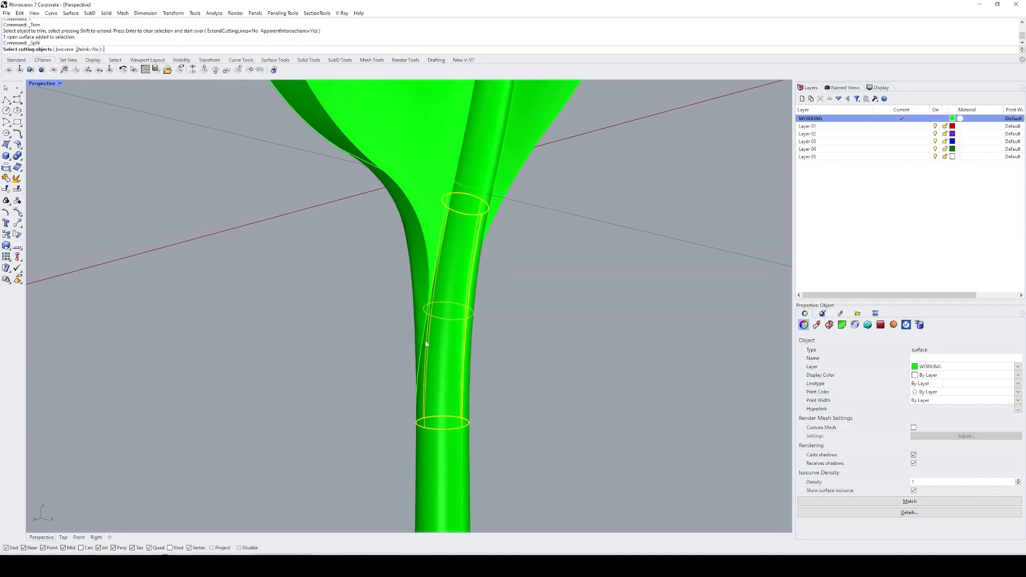
{"action": "left_click", "coordinate": [424, 341]}
Step: Delete a piece of the split stem segment and undo that deletion
{"action": "key", "text": "Return"}
{"action": "key", "text": "Return"}
{"action": "type", "text": "E"}
Step: Delete the surplus piece of the split stem segment inside the transition, keeping its back side
{"action": "key", "text": "Return"}
{"action": "left_click", "coordinate": [443, 353]}
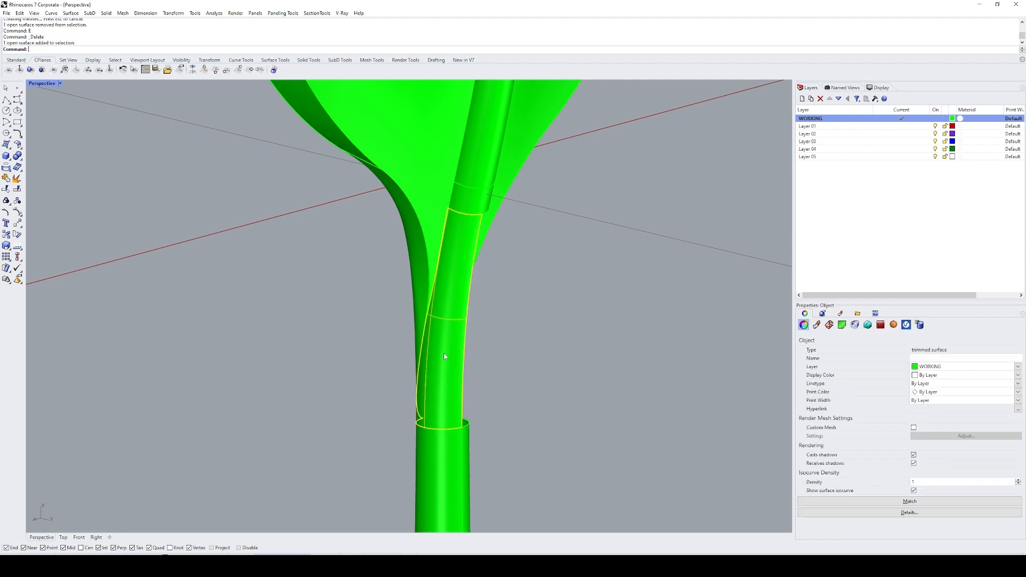
{"action": "right_click_drag", "start_coordinate": [455, 388], "coordinate": [410, 404]}
{"action": "key", "text": "ctrl+z"}
{"action": "type", "text": "E"}
{"action": "key", "text": "Return"}
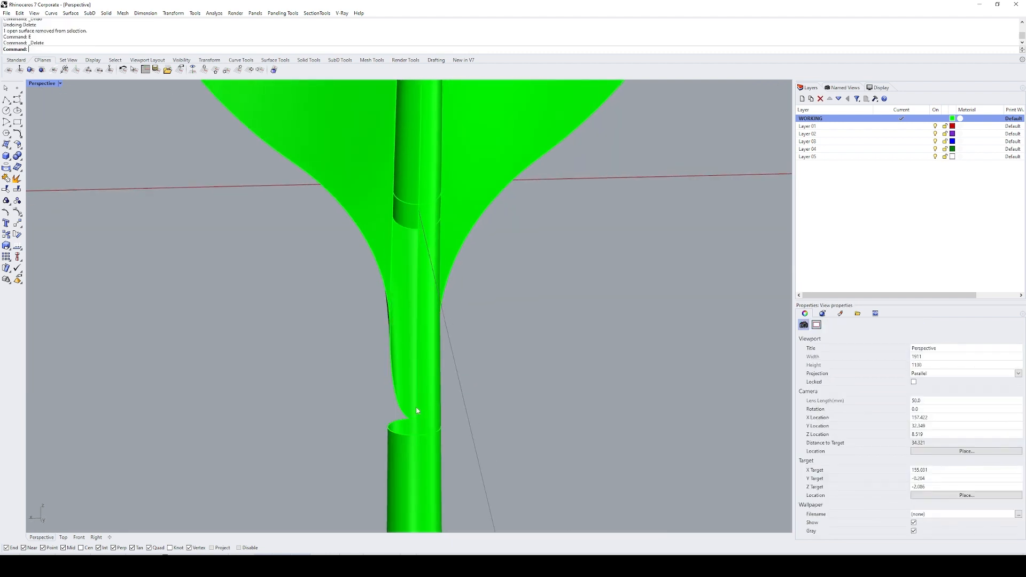
{"action": "right_click_drag", "start_coordinate": [421, 365], "coordinate": [421, 239]}
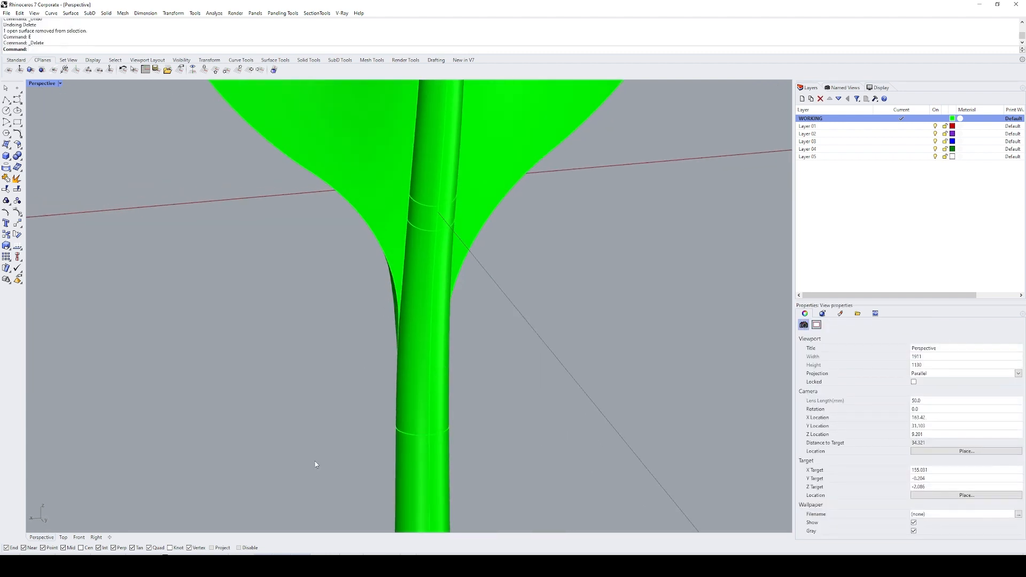
Step: Delete the leftover construction curves around the stem junction while keeping all the surfaces there
{"action": "left_click_drag", "start_coordinate": [330, 456], "coordinate": [549, 174]}
{"action": "left_click", "coordinate": [422, 273], "text": "ctrl"}
{"action": "left_click", "coordinate": [437, 296], "text": "ctrl"}
{"action": "left_click", "coordinate": [426, 202], "text": "ctrl"}
{"action": "left_click", "coordinate": [442, 211], "text": "ctrl"}
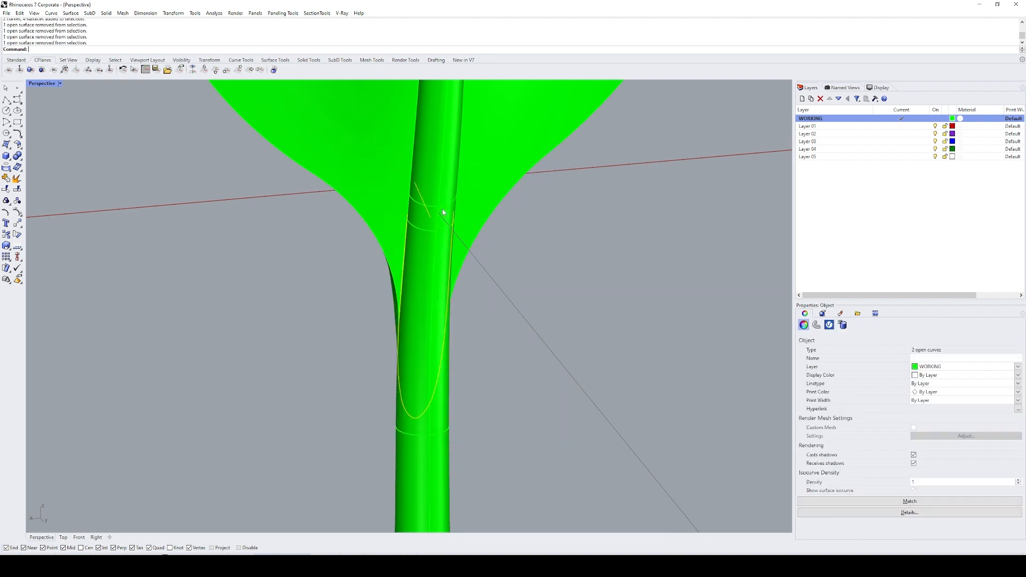
{"action": "right_click_drag", "start_coordinate": [443, 212], "coordinate": [402, 268]}
{"action": "type", "text": "E"}
{"action": "key", "text": "Return"}
Step: Join the surfaces around the stem junction into one polysurface and duplicate its open borders
{"action": "left_click", "coordinate": [403, 214]}
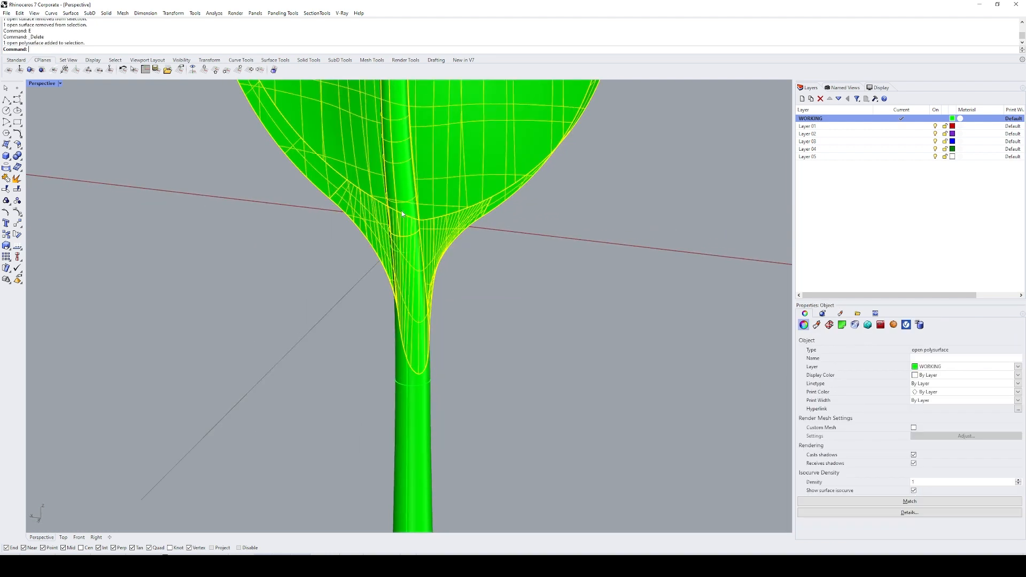
{"action": "left_click_drag", "start_coordinate": [451, 291], "coordinate": [297, 132]}
{"action": "type", "text": "DB"}
{"action": "key", "text": "Return"}
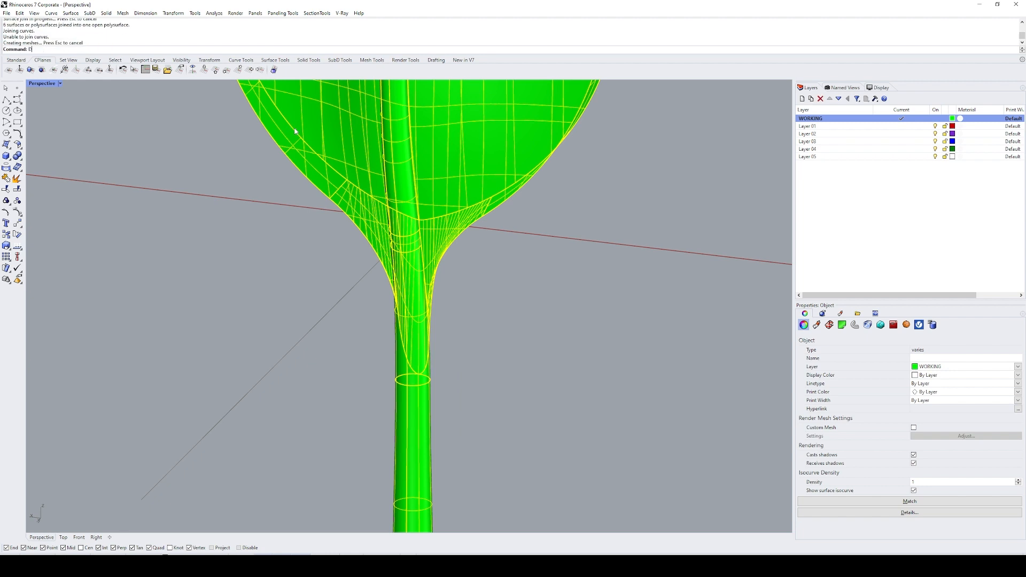
{"action": "right_click_drag", "start_coordinate": [443, 200], "coordinate": [402, 316]}
{"action": "scroll", "coordinate": [401, 317], "scroll_direction": "up", "scroll_amount": 2}
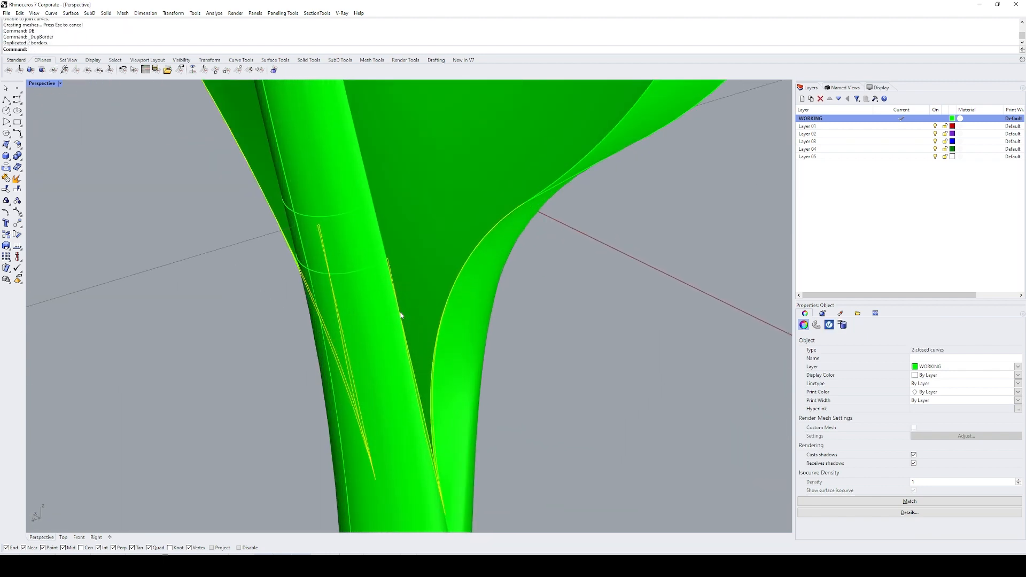
Step: Delete the duplicated border curves at the stem junction
{"action": "scroll", "coordinate": [400, 315], "scroll_direction": "down", "scroll_amount": 7}
{"action": "type", "text": "E"}
{"action": "key", "text": "Return"}
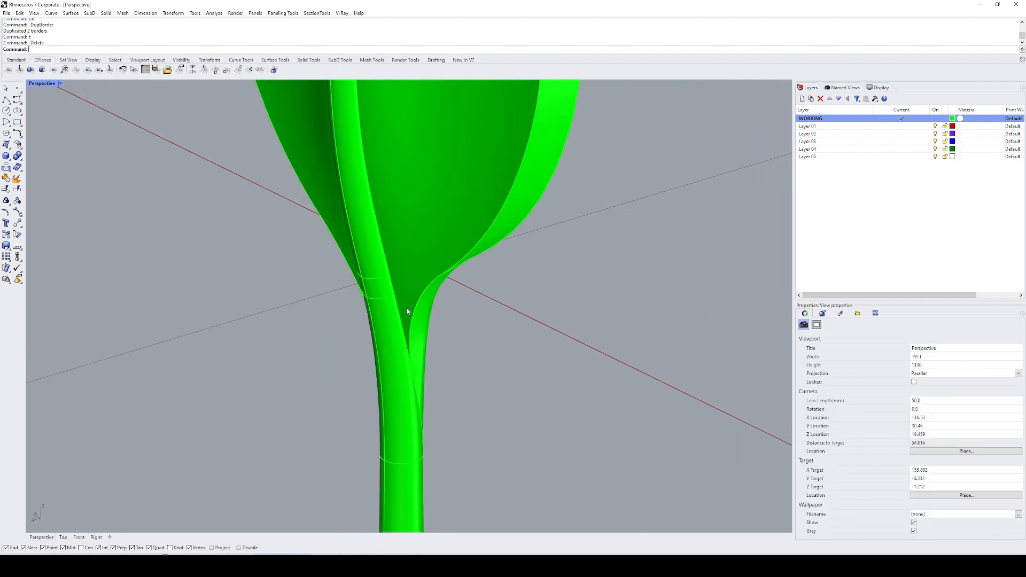
Step: Extract the flared transition surface between the leaf base and the stem from the joined polysurface
{"action": "right_click_drag", "start_coordinate": [408, 307], "coordinate": [379, 312]}
{"action": "type", "text": "EX"}
{"action": "key", "text": "Return"}
{"action": "left_click", "coordinate": [395, 321]}
{"action": "key", "text": "Return"}
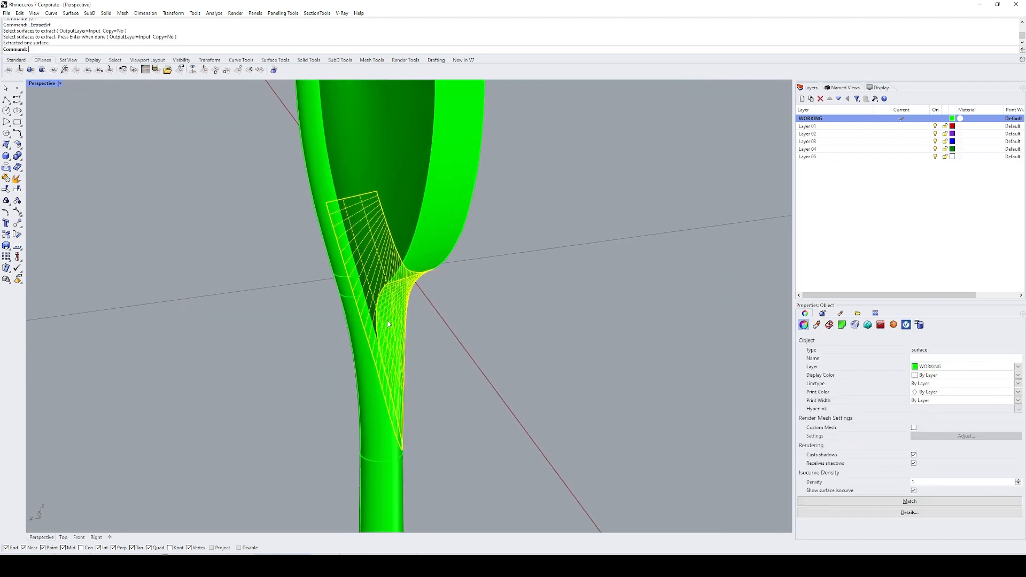
Step: Try to split the extracted transition surface at the stem junction
{"action": "type", "text": "SP"}
{"action": "key", "text": "Return"}
{"action": "left_click", "coordinate": [394, 321]}
{"action": "key", "text": "Return"}
{"action": "left_click", "coordinate": [394, 321], "text": "ctrl"}
{"action": "right_click_drag", "start_coordinate": [394, 320], "coordinate": [441, 294]}
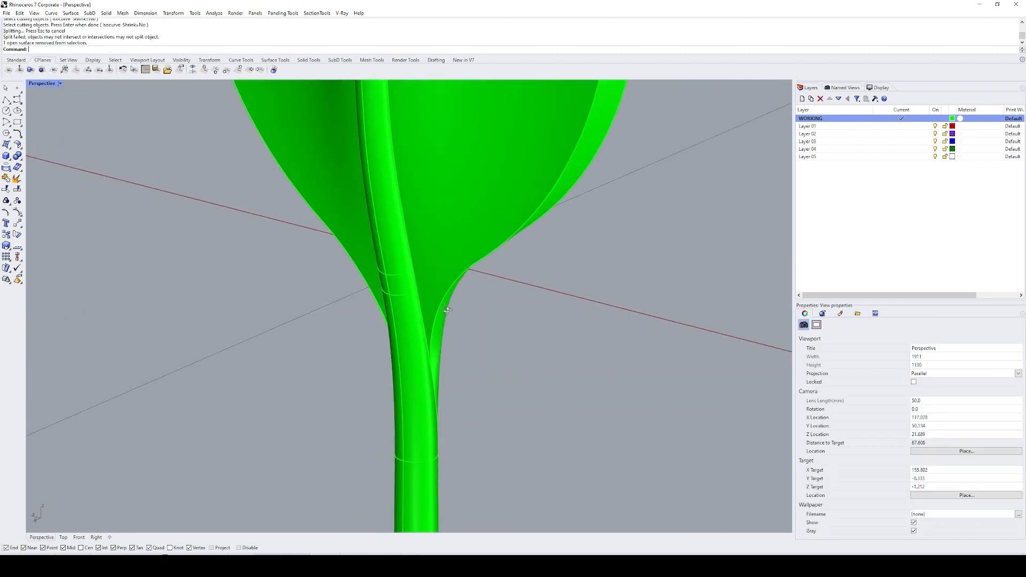
Step: Duplicate the open borders of the remaining leaf and stem polysurface and group the border curves
{"action": "scroll", "coordinate": [437, 249], "scroll_direction": "up", "scroll_amount": 7}
{"action": "left_click", "coordinate": [412, 228]}
{"action": "type", "text": "DB"}
{"action": "key", "text": "Return"}
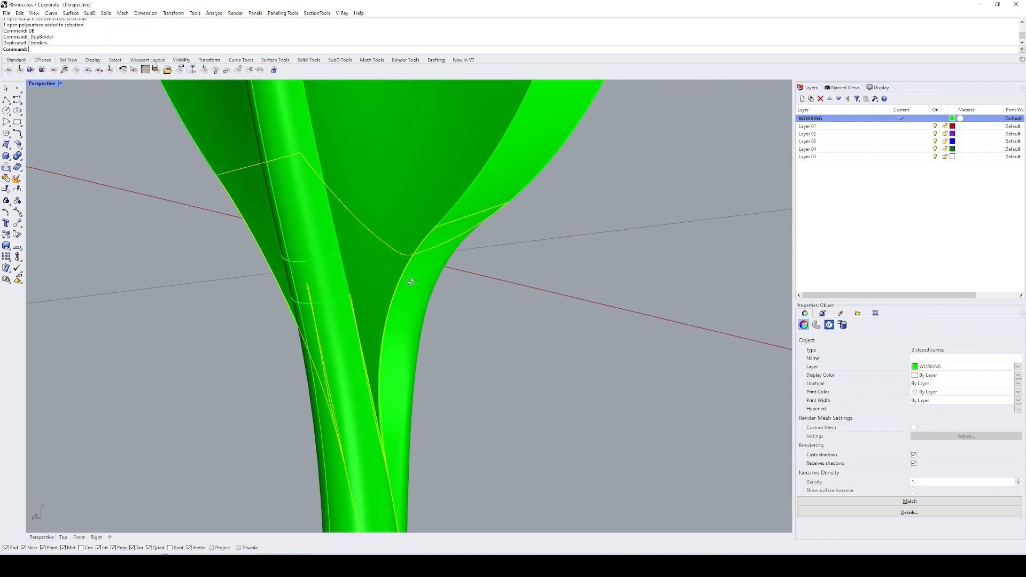
{"action": "right_click_drag", "start_coordinate": [411, 237], "coordinate": [401, 265]}
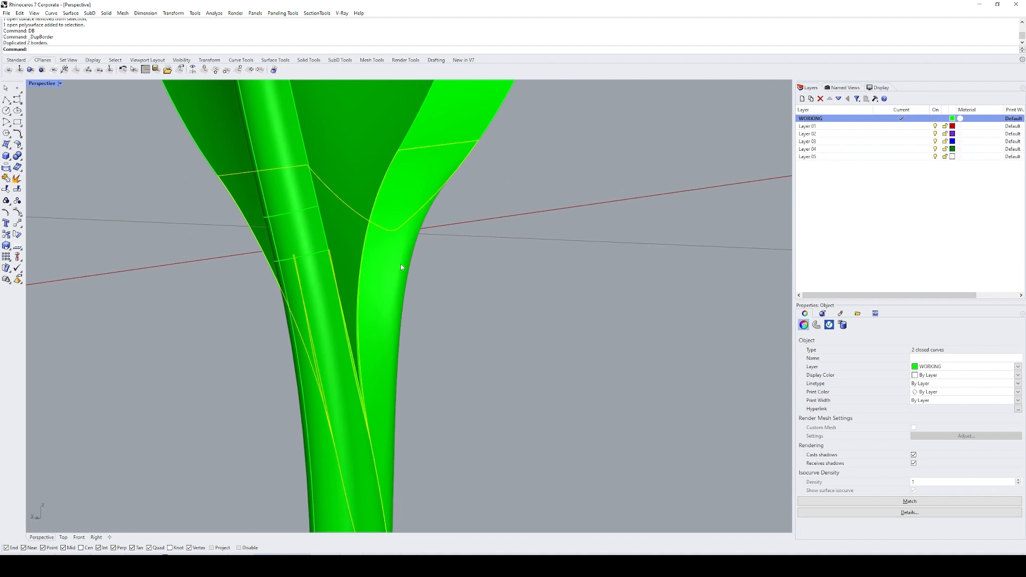
{"action": "key", "text": "ctrl+g"}
Step: Split the extracted transition surface using the grouped border curves as the cutting objects
{"action": "left_click", "coordinate": [393, 295]}
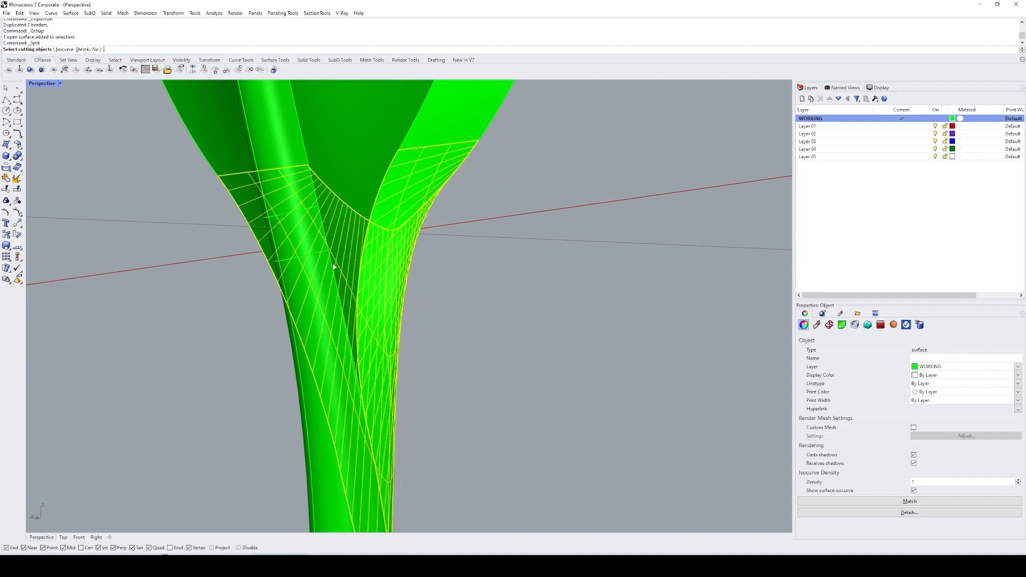
{"action": "left_click", "coordinate": [345, 286]}
{"action": "right_click", "coordinate": [346, 287]}
{"action": "left_click", "coordinate": [341, 288], "text": "ctrl"}
{"action": "left_click", "coordinate": [339, 292]}
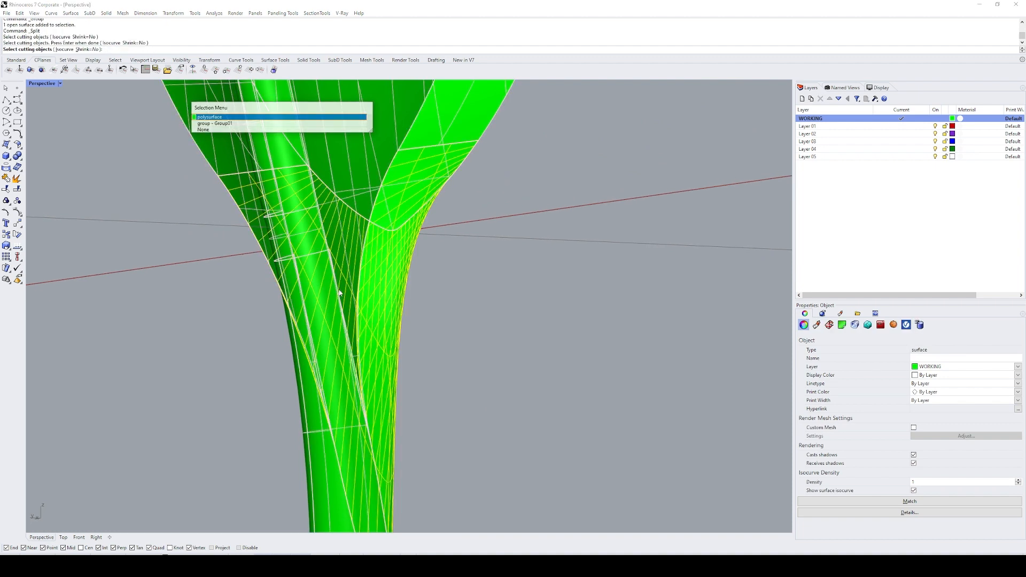
{"action": "left_click", "coordinate": [339, 292]}
{"action": "left_click", "coordinate": [339, 291]}
{"action": "right_click", "coordinate": [341, 292]}
{"action": "right_click", "coordinate": [341, 293]}
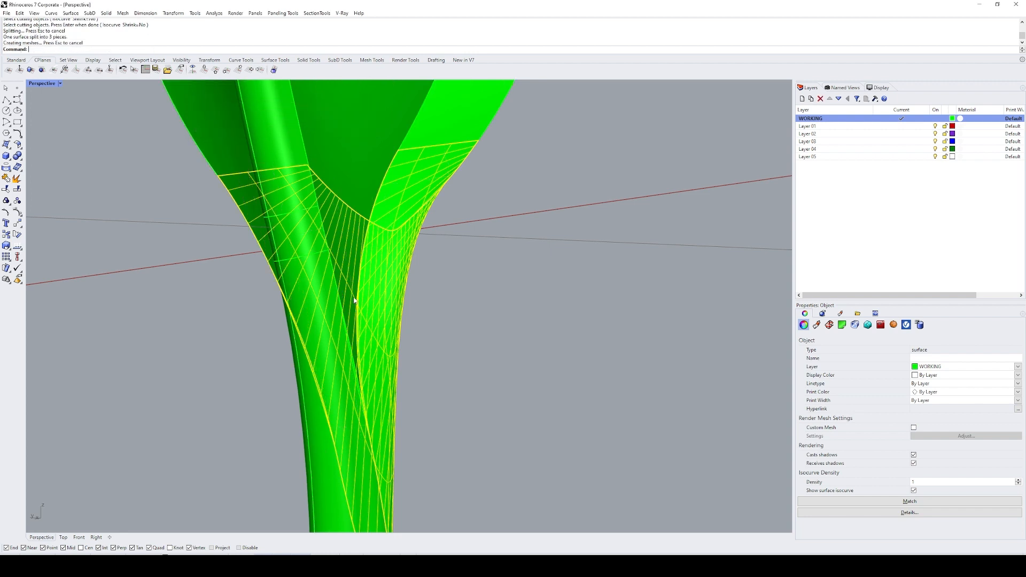
Step: Delete the surplus pieces of the split transition surface, keeping its outer flared part
{"action": "left_click", "coordinate": [381, 309], "text": "ctrl"}
{"action": "scroll", "coordinate": [376, 285], "scroll_direction": "down", "scroll_amount": 10}
{"action": "type", "text": "e"}
{"action": "key", "text": "space"}
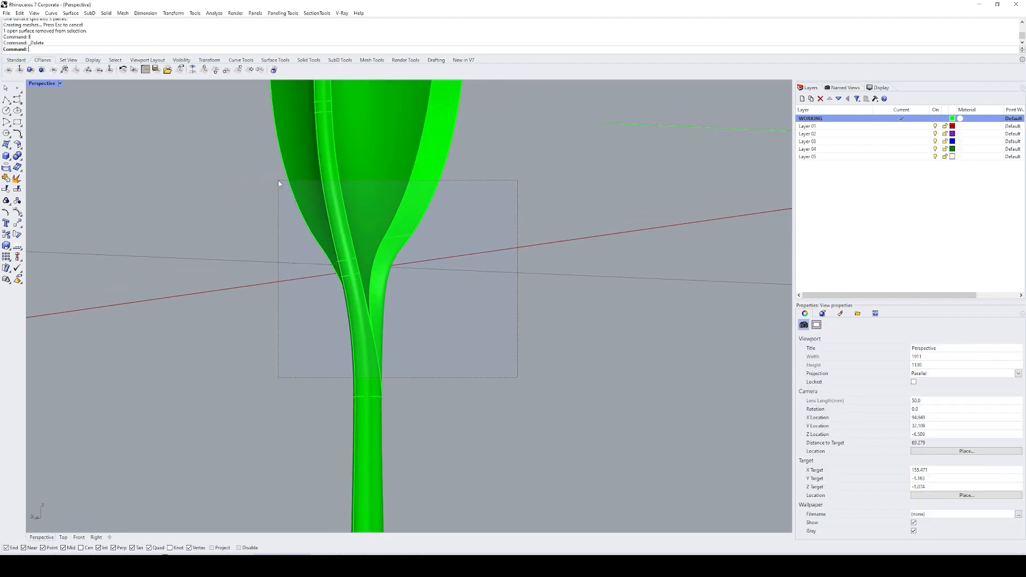
Step: Join the trimmed transition surface with the leaf and stem polysurface
{"action": "left_click", "coordinate": [365, 304]}
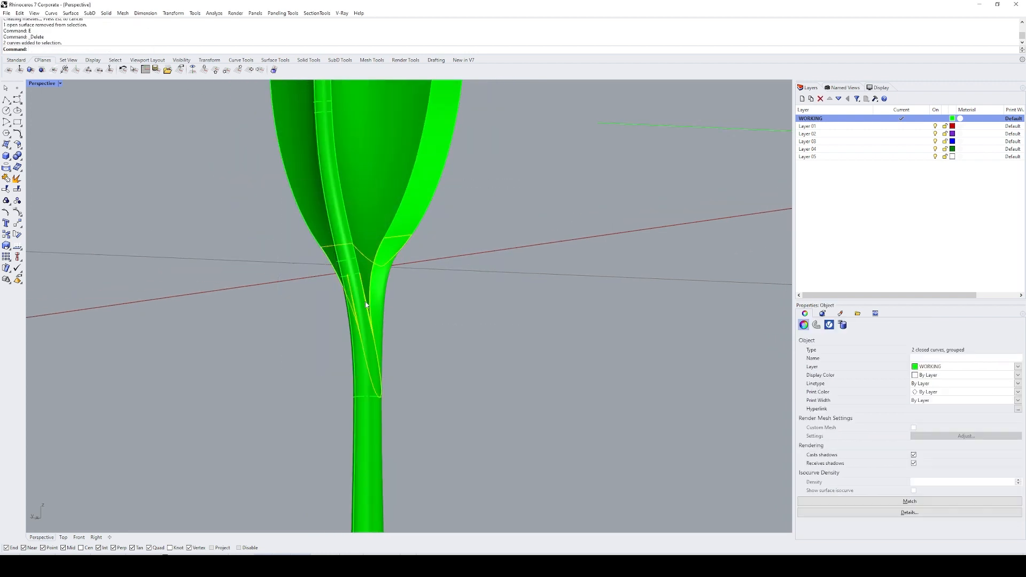
{"action": "left_click_drag", "start_coordinate": [465, 335], "coordinate": [269, 161]}
{"action": "type", "text": "j"}
{"action": "key", "text": "space"}
Step: Duplicate the open borders of the rejoined leaf and stem and inspect them around the junction
{"action": "type", "text": "D"}
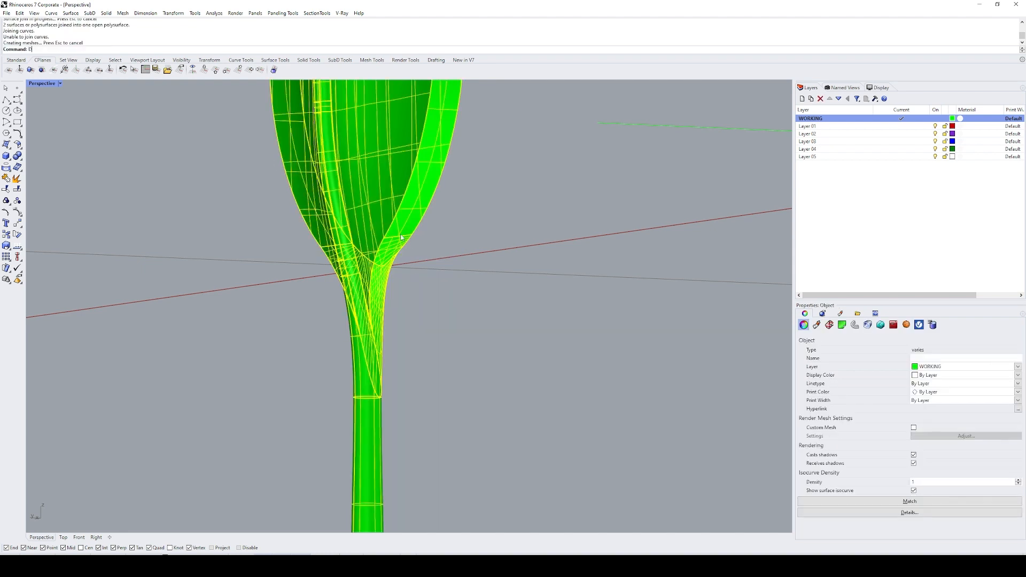
{"action": "key", "text": "space"}
{"action": "type", "text": "zs"}
{"action": "key", "text": "space"}
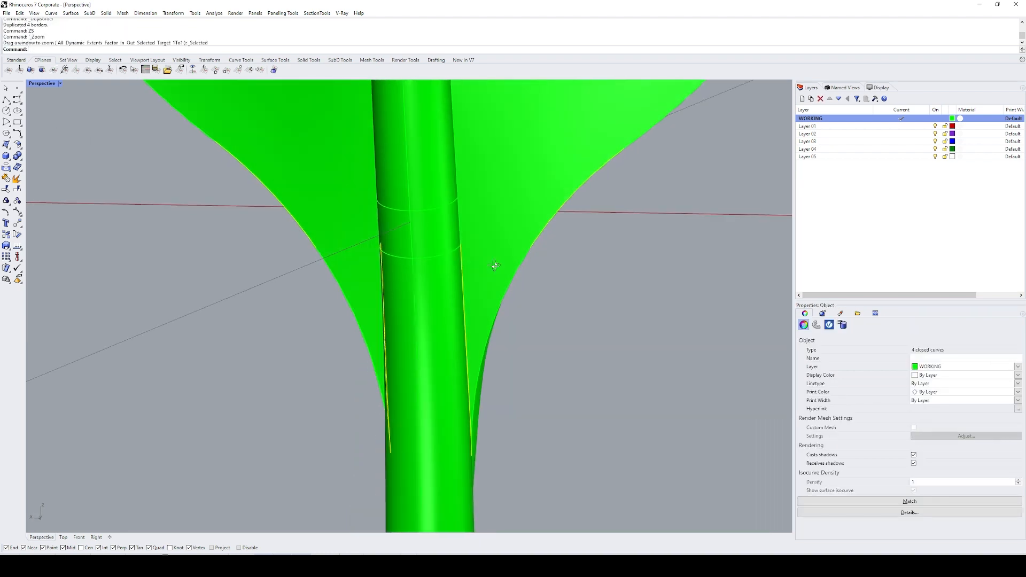
{"action": "right_click_drag", "start_coordinate": [495, 265], "coordinate": [462, 275]}
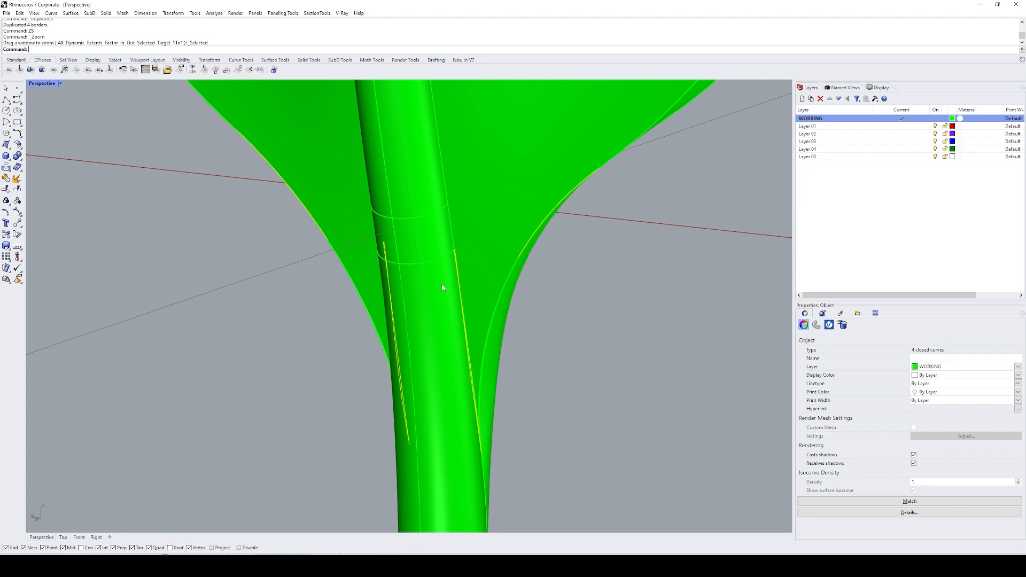
{"action": "scroll", "coordinate": [443, 285], "scroll_direction": "down", "scroll_amount": 2}
{"action": "scroll", "coordinate": [442, 288], "scroll_direction": "down", "scroll_amount": 5}
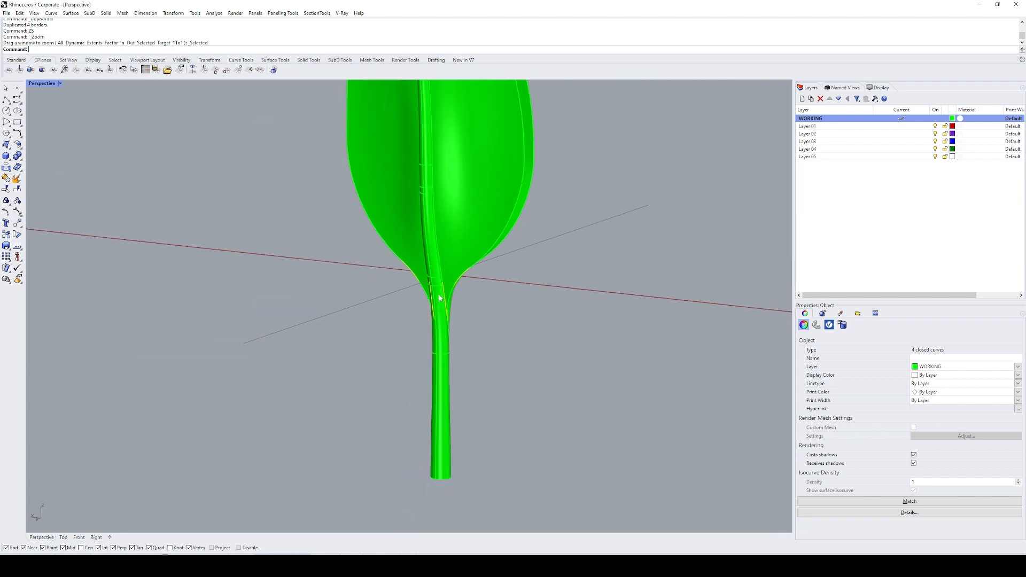
{"action": "scroll", "coordinate": [439, 283], "scroll_direction": "up", "scroll_amount": 3}
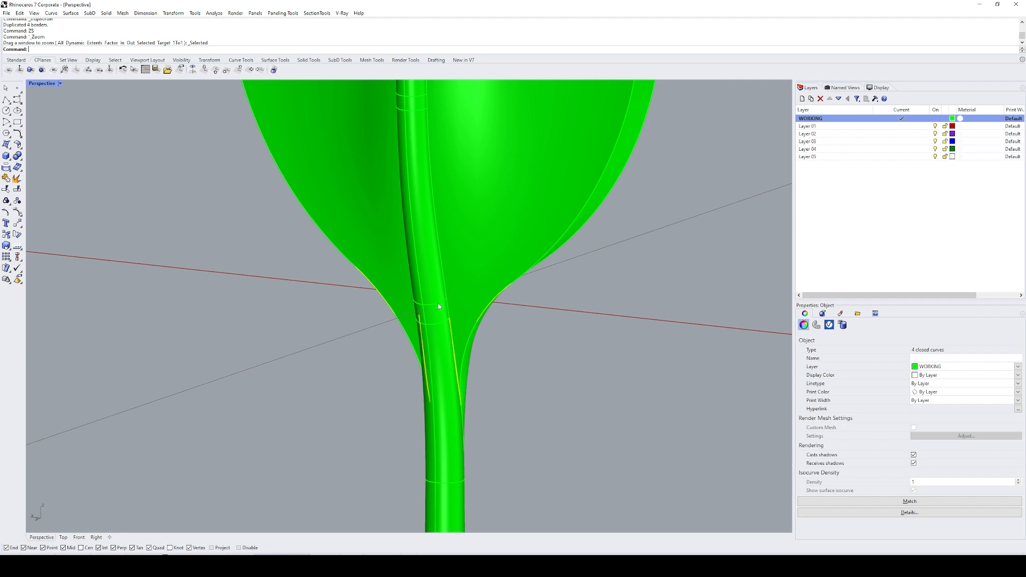
Step: Check the duplicated border curves along the stem and leaf junction and delete them
{"action": "right_click_drag", "start_coordinate": [438, 302], "coordinate": [452, 321]}
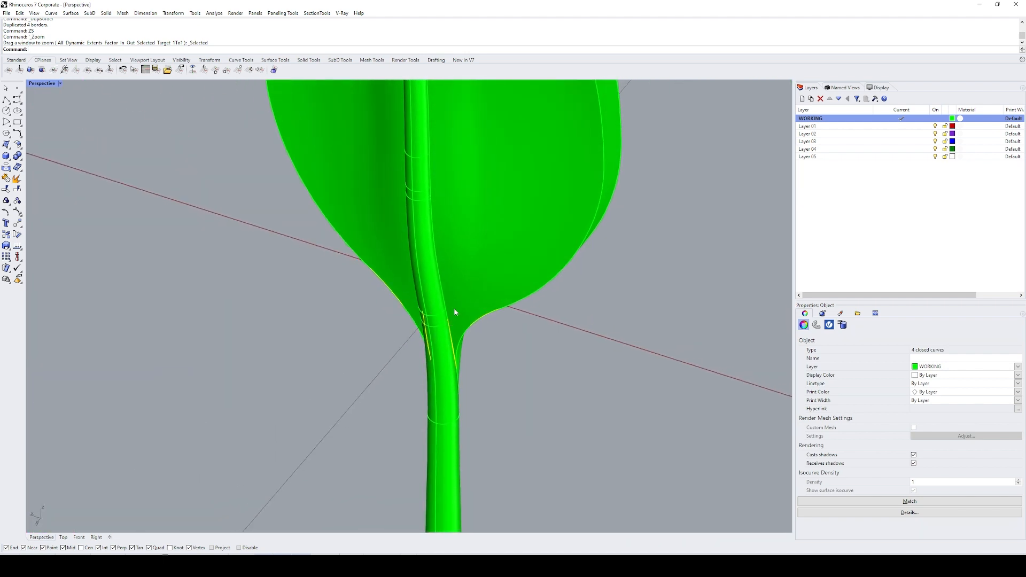
{"action": "scroll", "coordinate": [486, 316], "scroll_direction": "up", "scroll_amount": 6}
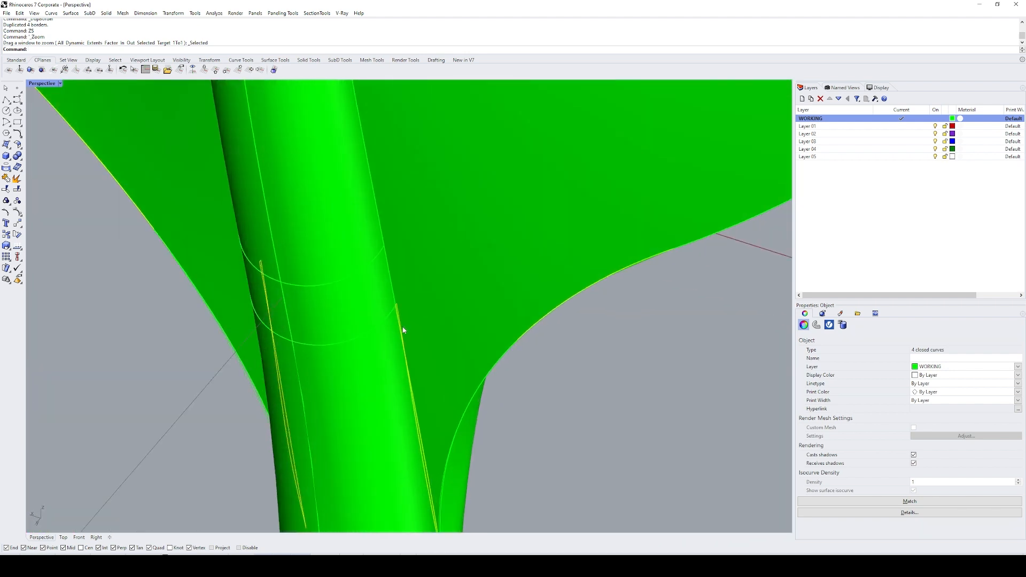
{"action": "scroll", "coordinate": [403, 330], "scroll_direction": "up", "scroll_amount": 3}
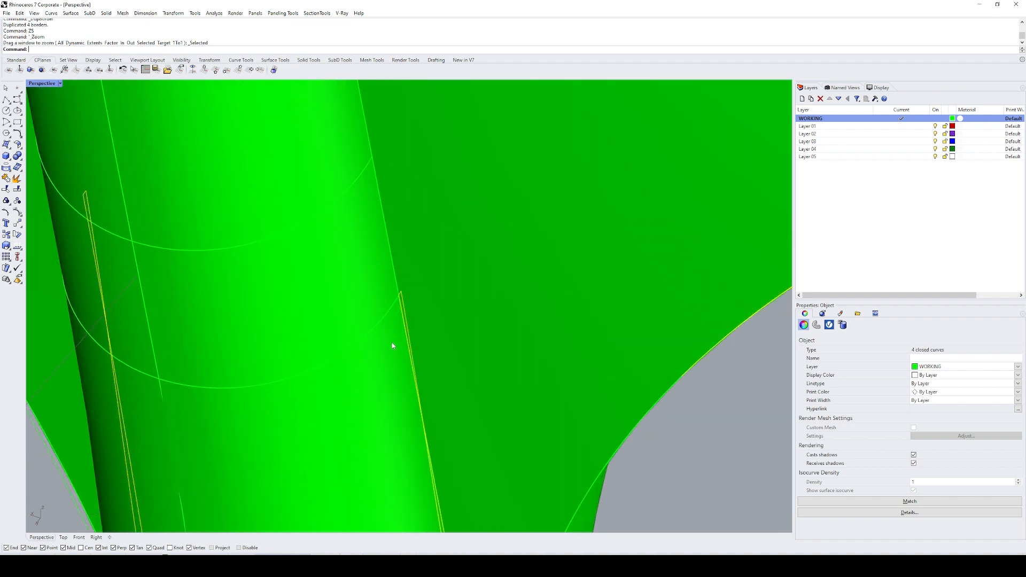
{"action": "type", "text": "e"}
{"action": "key", "text": "Return"}
{"action": "left_click", "coordinate": [393, 347]}
{"action": "scroll", "coordinate": [397, 345], "scroll_direction": "down", "scroll_amount": 6}
{"action": "key", "text": "Escape"}
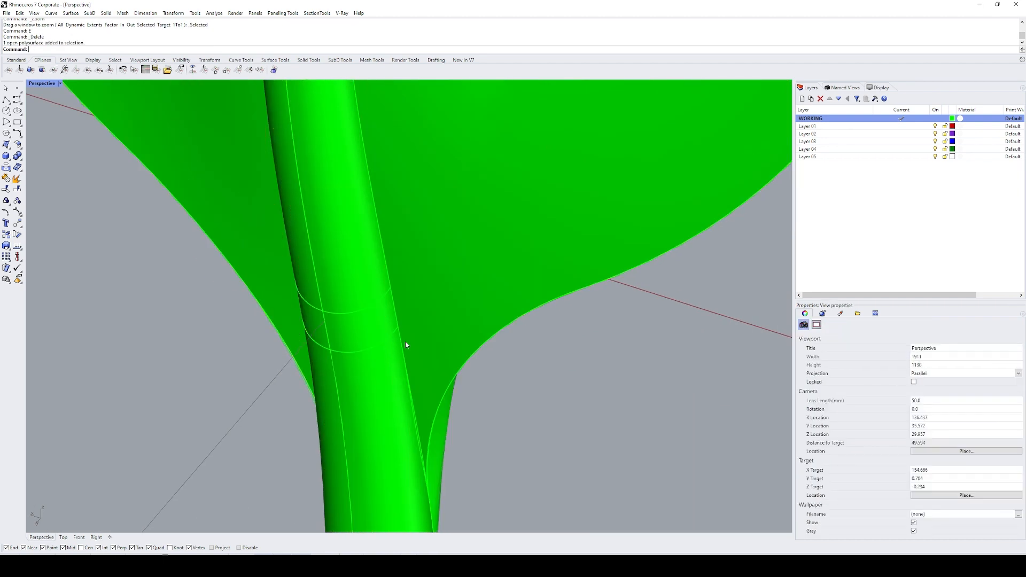
Step: Extract the stem surface at the leaf junction from the open polysurface
{"action": "type", "text": "ext"}
{"action": "key", "text": "Return"}
{"action": "left_click", "coordinate": [409, 343]}
{"action": "key", "text": "Return"}
{"action": "scroll", "coordinate": [405, 325], "scroll_direction": "up", "scroll_amount": 3}
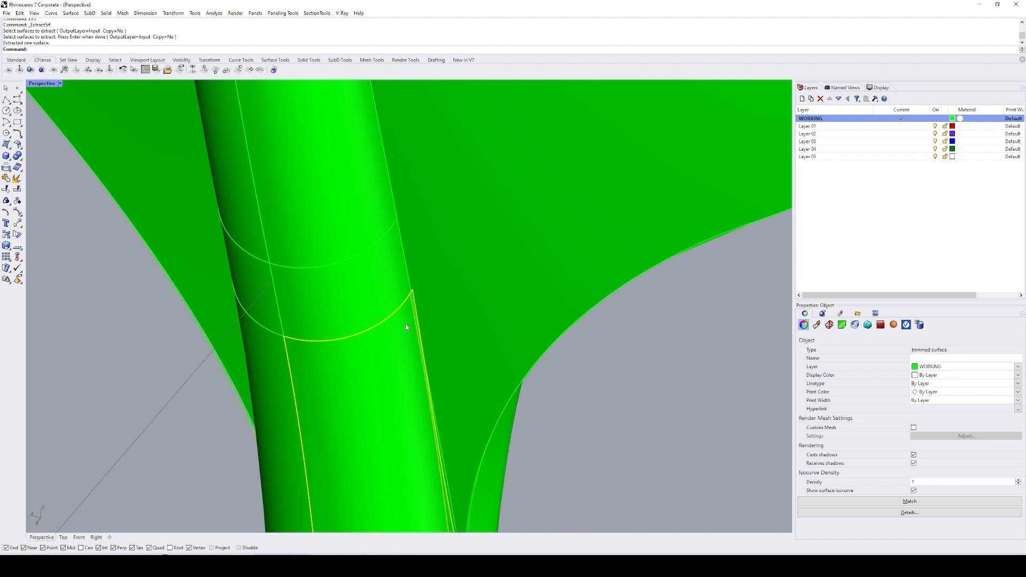
{"action": "scroll", "coordinate": [406, 324], "scroll_direction": "down", "scroll_amount": 2}
Step: Split the extracted stem surface with the leaf polysurface and delete the surplus sliver along the junction
{"action": "type", "text": "sp"}
{"action": "key", "text": "Return"}
{"action": "left_click", "coordinate": [419, 335]}
{"action": "key", "text": "Return"}
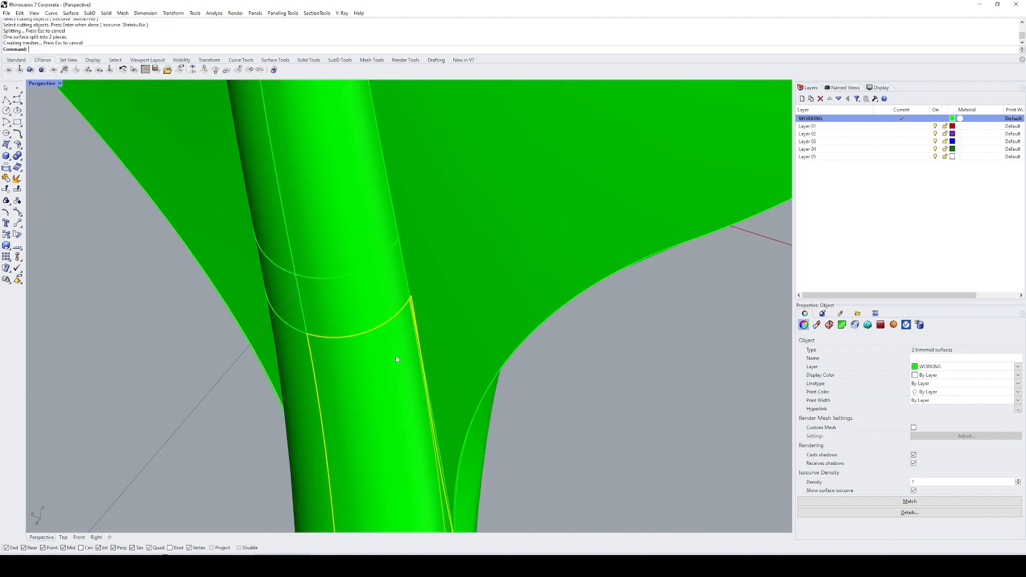
{"action": "left_click", "coordinate": [396, 359], "text": "ctrl"}
{"action": "type", "text": "e"}
{"action": "key", "text": "Return"}
Step: Split the stem surface along the opposite side of the junction with the leaf polysurface and delete the leftover sliver
{"action": "scroll", "coordinate": [402, 332], "scroll_direction": "down", "scroll_amount": 3}
{"action": "left_click", "coordinate": [390, 367]}
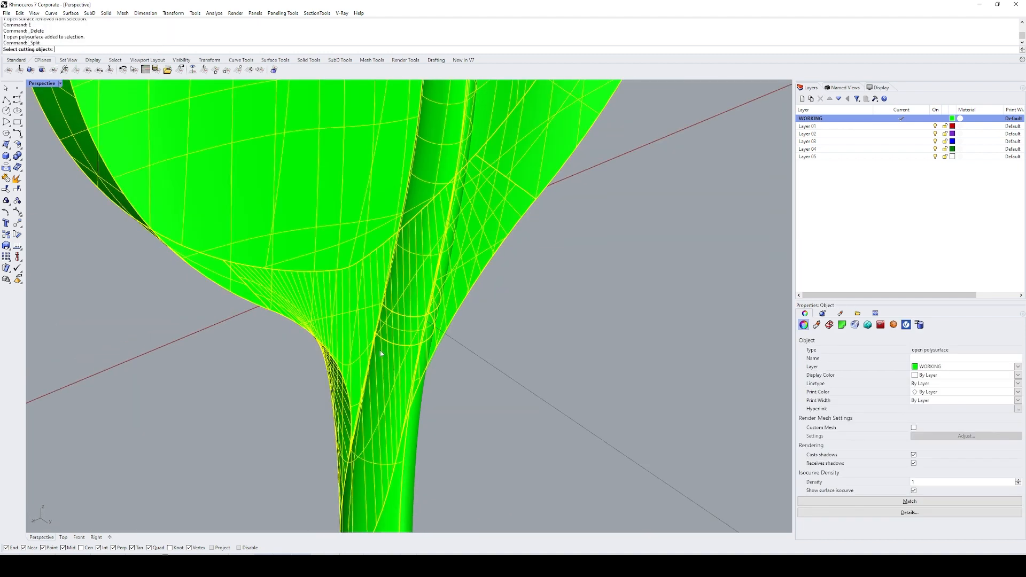
{"action": "key", "text": "Escape"}
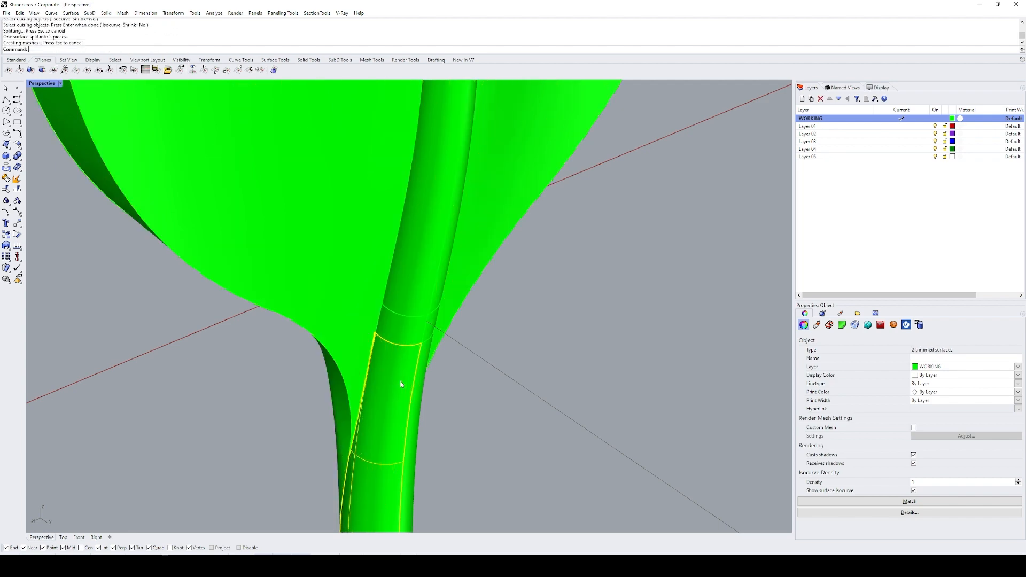
{"action": "left_click", "coordinate": [362, 350]}
{"action": "left_click", "coordinate": [393, 374]}
Step: Join the trimmed stem surface with all the surrounding leaf and stem pieces
{"action": "scroll", "coordinate": [446, 375], "scroll_direction": "down", "scroll_amount": 2}
{"action": "left_click_drag", "start_coordinate": [514, 463], "coordinate": [287, 236]}
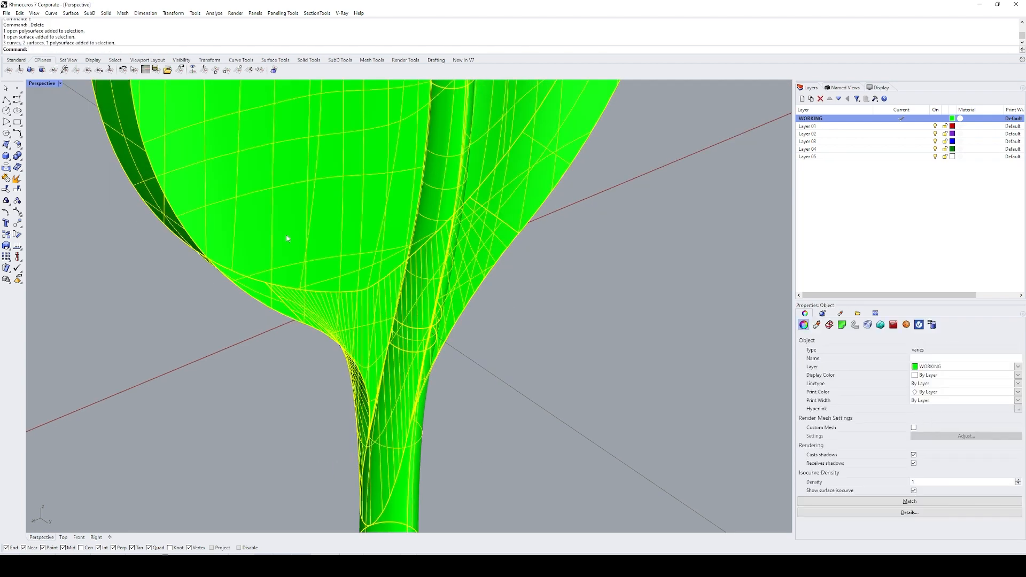
{"action": "type", "text": "j"}
{"action": "key", "text": "Return"}
Step: Duplicate the open borders of the joined model, inspect the gaps beside the stem, and delete the border curves
{"action": "type", "text": "db"}
{"action": "key", "text": "Return"}
{"action": "scroll", "coordinate": [403, 380], "scroll_direction": "up", "scroll_amount": 3}
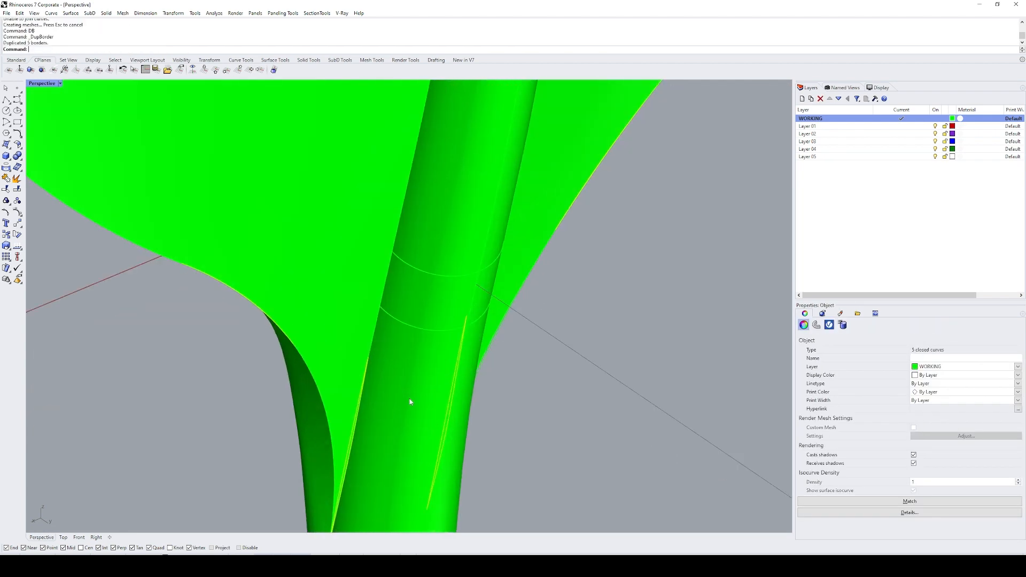
{"action": "scroll", "coordinate": [346, 343], "scroll_direction": "up", "scroll_amount": 2}
{"action": "scroll", "coordinate": [345, 342], "scroll_direction": "up", "scroll_amount": 4}
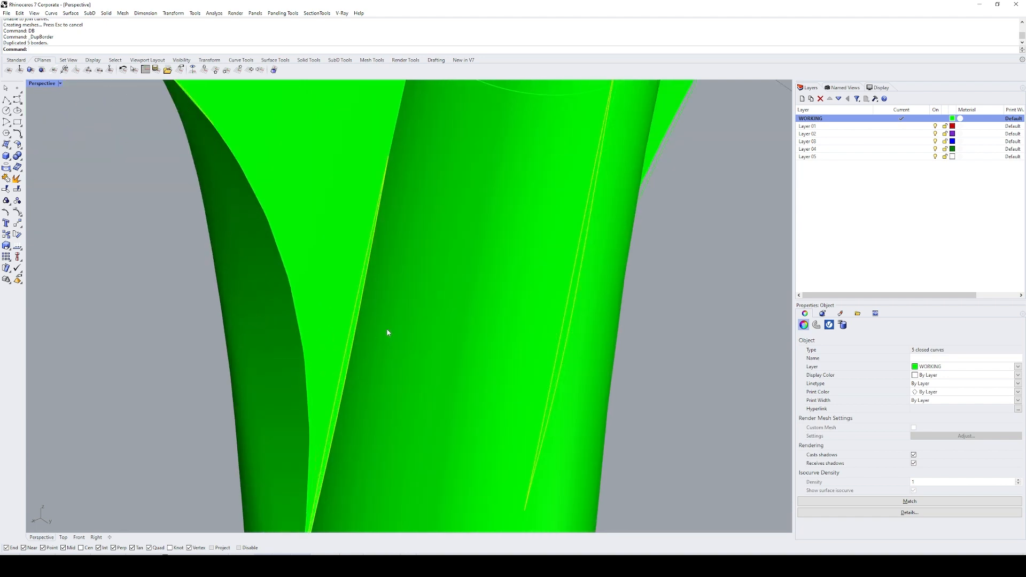
{"action": "type", "text": "e"}
{"action": "key", "text": "Return"}
{"action": "left_click", "coordinate": [387, 329]}
{"action": "key", "text": "Escape"}
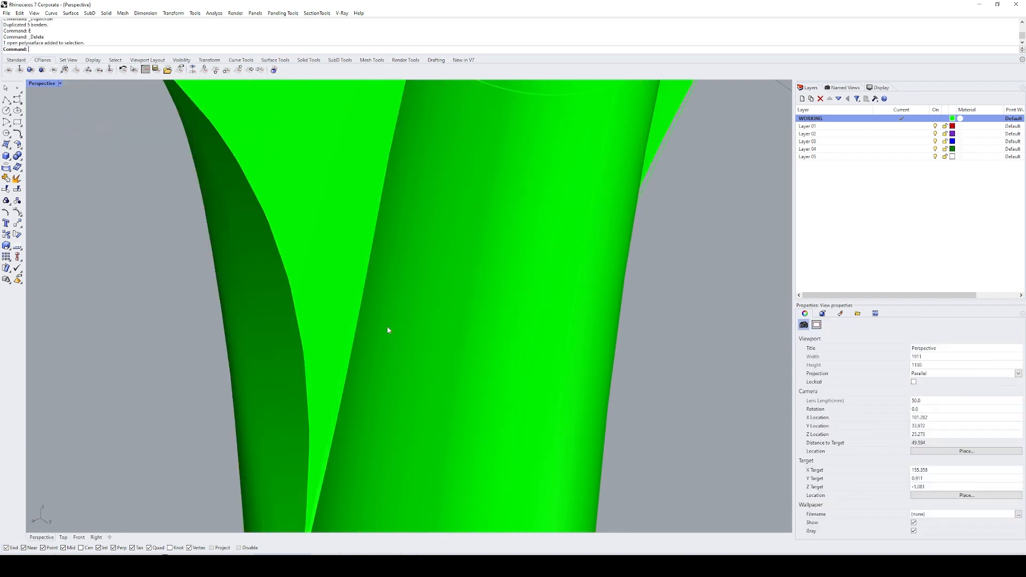
Step: Duplicate the edge where the stem meets the leaf and delete the copied curve
{"action": "scroll", "coordinate": [386, 329], "scroll_direction": "down", "scroll_amount": 3}
{"action": "type", "text": "de"}
{"action": "key", "text": "Return"}
{"action": "right_click_drag", "start_coordinate": [374, 355], "coordinate": [409, 294]}
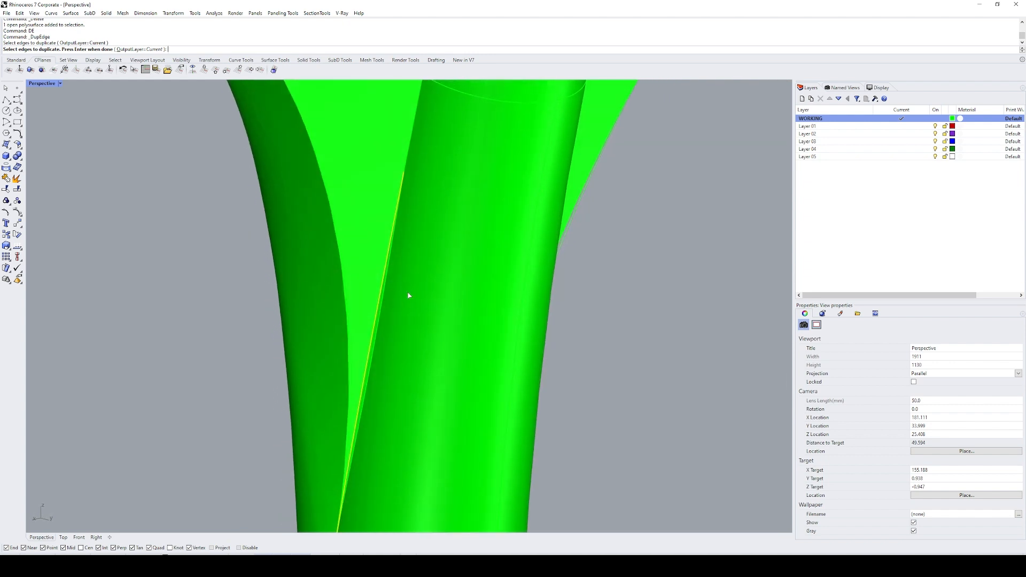
{"action": "key", "text": "Return"}
{"action": "type", "text": "e"}
{"action": "key", "text": "Return"}
{"action": "scroll", "coordinate": [409, 287], "scroll_direction": "down", "scroll_amount": 12}
Step: Extract the two stem surfaces below the leaf junction from the polysurface
{"action": "left_click", "coordinate": [415, 305]}
{"action": "scroll", "coordinate": [415, 308], "scroll_direction": "down", "scroll_amount": 4}
{"action": "type", "text": "ext"}
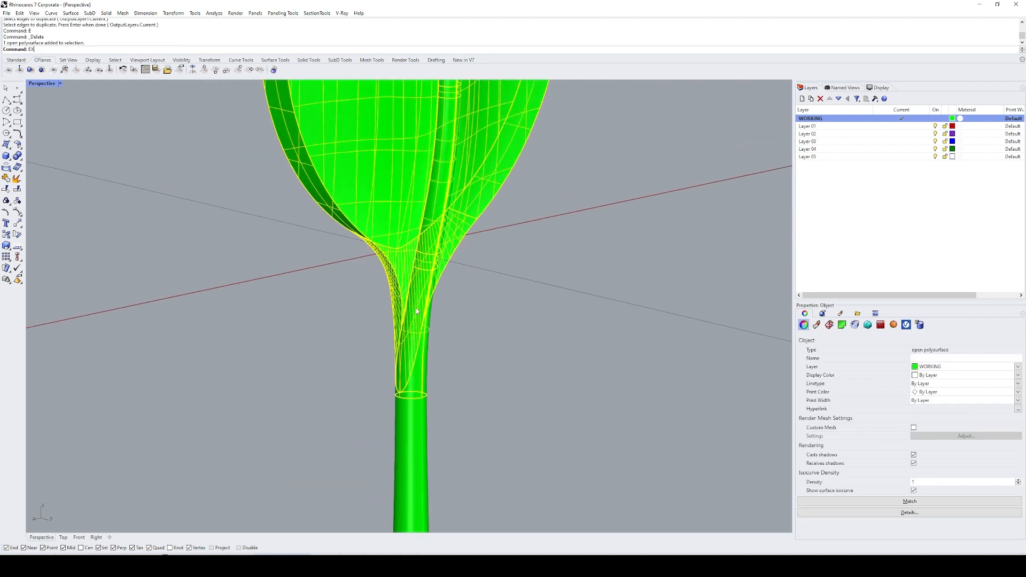
{"action": "key", "text": "Return"}
{"action": "left_click", "coordinate": [416, 309]}
{"action": "right_click_drag", "start_coordinate": [416, 309], "coordinate": [338, 317]}
{"action": "left_click", "coordinate": [434, 329]}
{"action": "scroll", "coordinate": [433, 330], "scroll_direction": "down", "scroll_amount": 5}
{"action": "key", "text": "Return"}
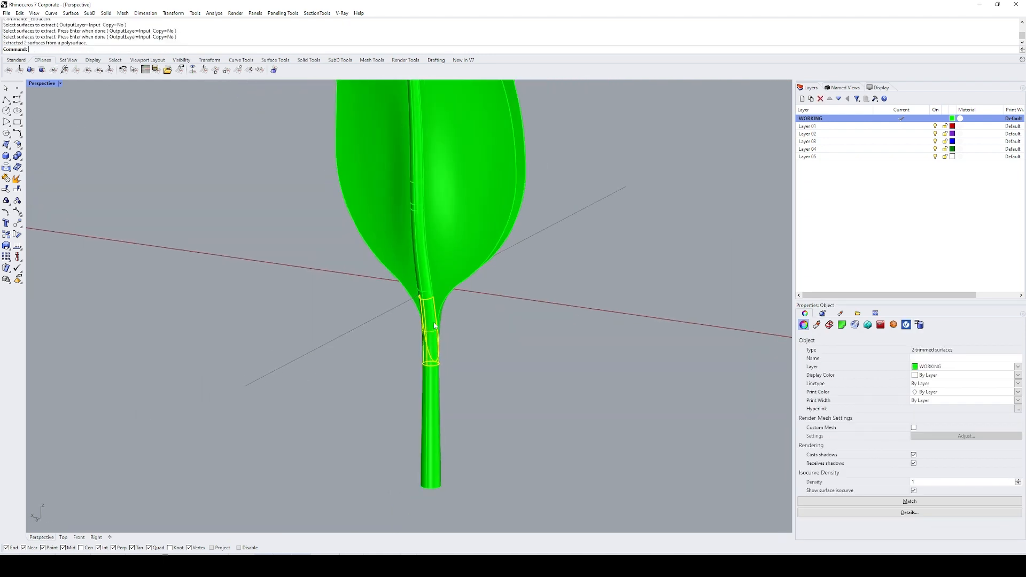
Step: Move the two extracted stem surfaces 50 units away from the leaf
{"action": "right_click_drag", "start_coordinate": [433, 330], "coordinate": [391, 363]}
{"action": "type", "text": "m"}
{"action": "key", "text": "Return"}
{"action": "left_click", "coordinate": [360, 371]}
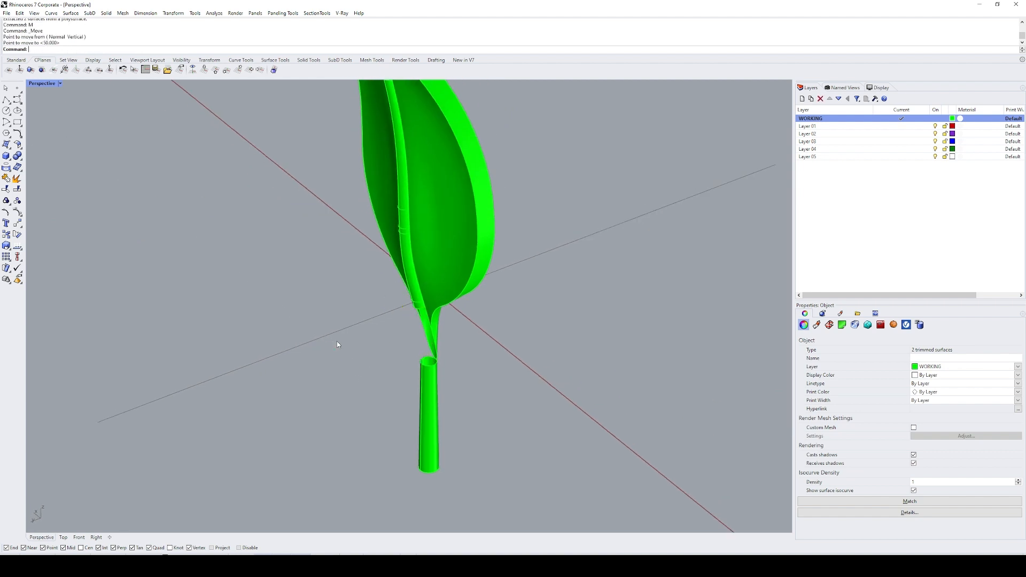
{"action": "left_click", "coordinate": [337, 345]}
Step: Untrim both of the moved stem surfaces into full tubes
{"action": "key", "text": "ctrl+shift+e"}
{"action": "key", "text": "Escape"}
{"action": "type", "text": "u"}
{"action": "key", "text": "Return"}
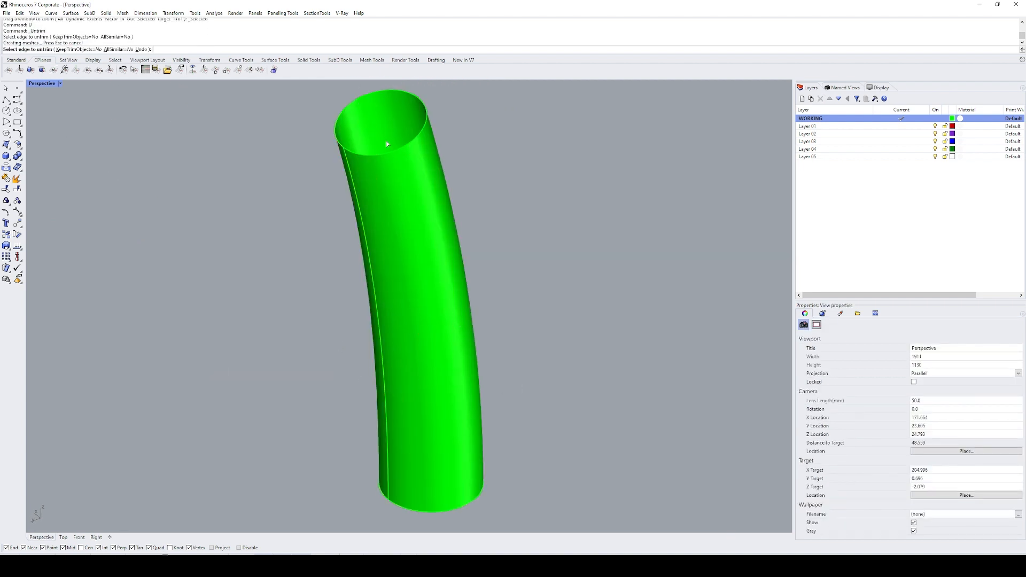
{"action": "left_click", "coordinate": [387, 144]}
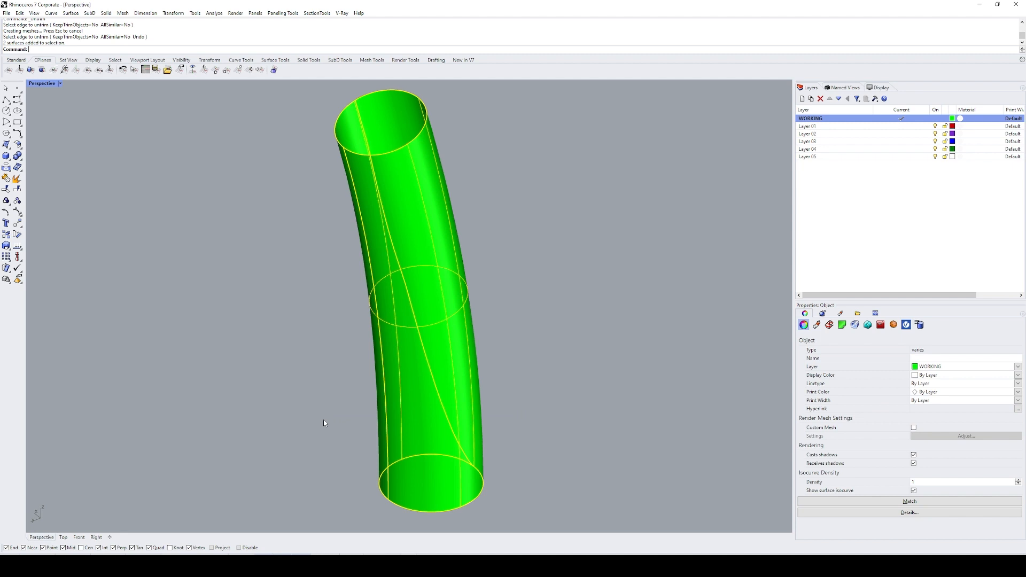
{"action": "right_click_drag", "start_coordinate": [342, 332], "coordinate": [565, 333]}
{"action": "key", "text": "Escape"}
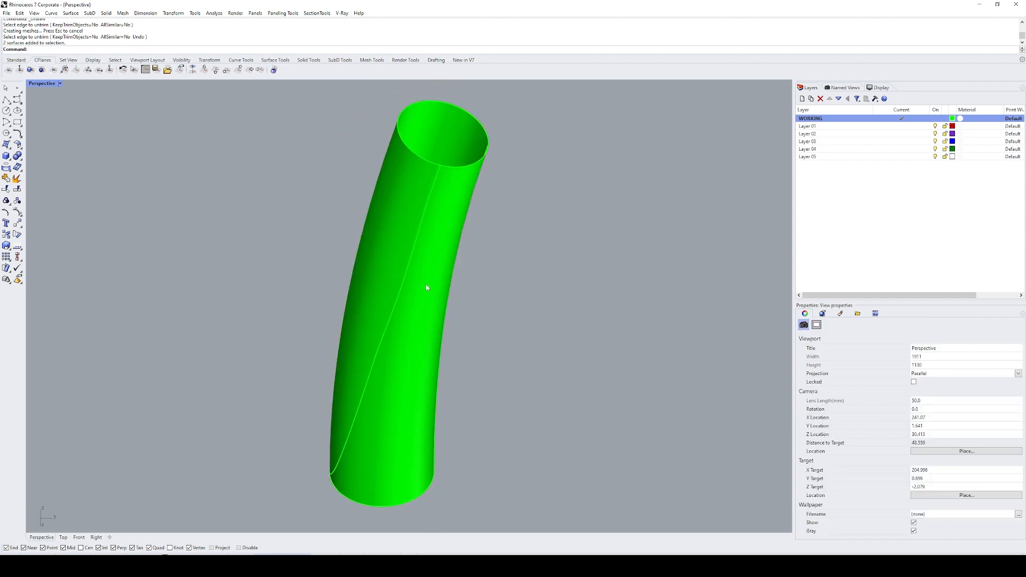
{"action": "type", "text": "u"}
{"action": "key", "text": "Return"}
{"action": "left_click", "coordinate": [399, 299]}
{"action": "key", "text": "Return"}
Step: Delete one of the two overlapping untrimmed tubes
{"action": "left_click", "coordinate": [419, 260]}
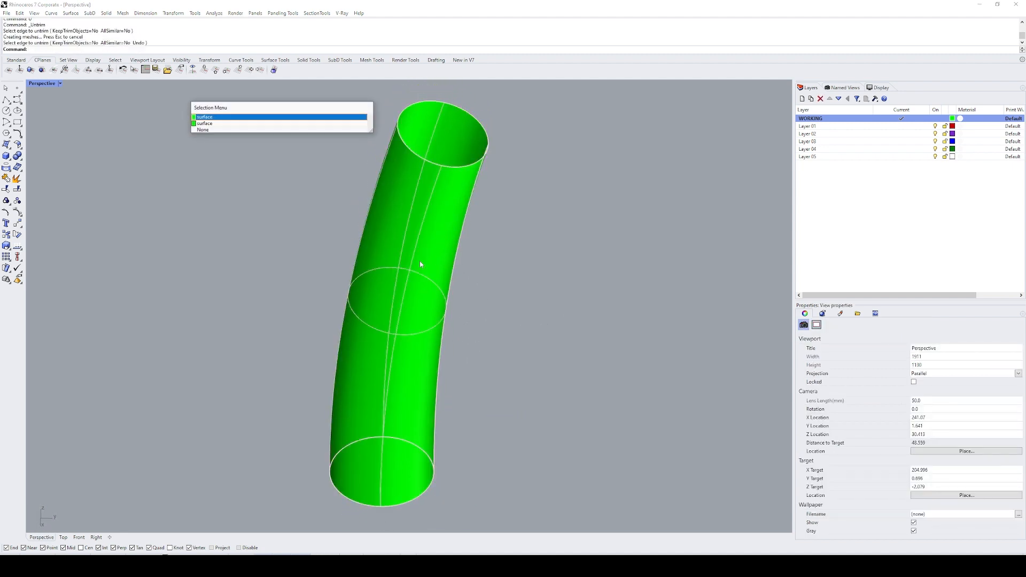
{"action": "key", "text": "Return"}
{"action": "type", "text": "e"}
Step: Move the remaining stem tube 50 units back to its original place at the leaf base
{"action": "key", "text": "Return"}
{"action": "left_click", "coordinate": [374, 320]}
{"action": "scroll", "coordinate": [373, 320], "scroll_direction": "down", "scroll_amount": 12}
{"action": "right_click_drag", "start_coordinate": [389, 350], "coordinate": [432, 368]}
{"action": "type", "text": "m"}
{"action": "key", "text": "Return"}
{"action": "left_click", "coordinate": [438, 384]}
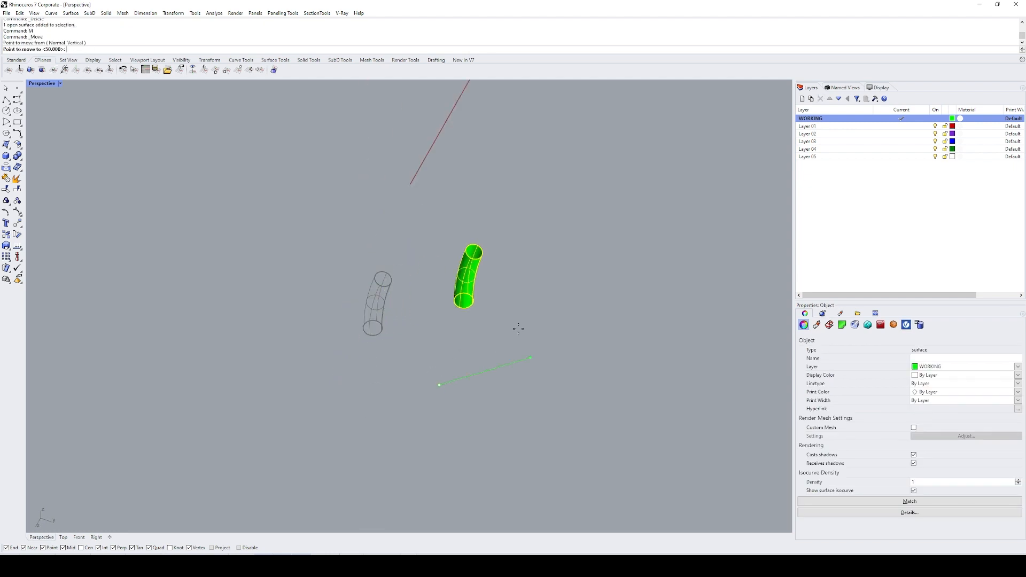
{"action": "scroll", "coordinate": [524, 294], "scroll_direction": "down", "scroll_amount": 9}
Step: Try to split the stem tube with all the surrounding leaf and stem objects, and undo the split
{"action": "key", "text": "Return"}
{"action": "left_click", "coordinate": [542, 253], "text": "shift"}
{"action": "type", "text": "zs"}
{"action": "key", "text": "Return"}
{"action": "right_click_drag", "start_coordinate": [533, 272], "coordinate": [425, 334]}
{"action": "scroll", "coordinate": [475, 256], "scroll_direction": "down", "scroll_amount": 4}
{"action": "type", "text": "s"}
{"action": "key", "text": "Return"}
{"action": "left_click_drag", "start_coordinate": [603, 179], "coordinate": [360, 364]}
{"action": "key", "text": "Return"}
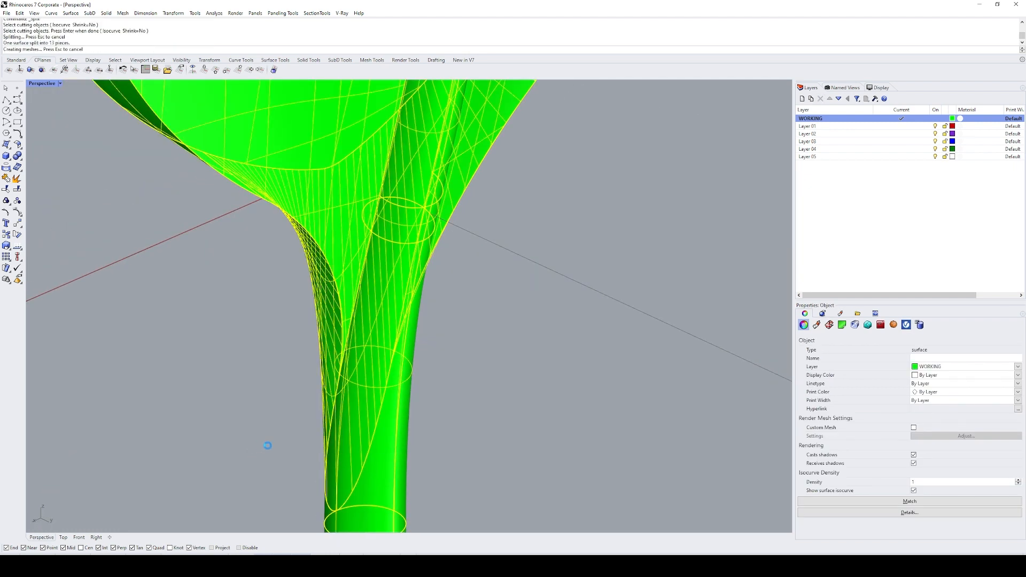
{"action": "key", "text": "ctrl+z"}
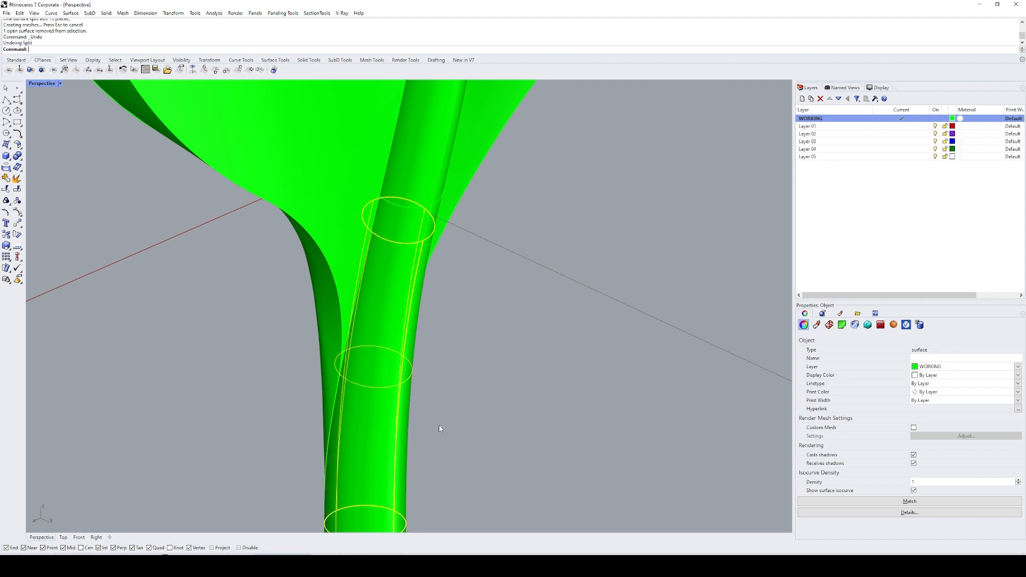
Step: Try to split the stem tube using only the leaf surface behind it as the cutting object
{"action": "key", "text": "Return"}
{"action": "scroll", "coordinate": [367, 224], "scroll_direction": "up", "scroll_amount": 2}
{"action": "left_click", "coordinate": [368, 225]}
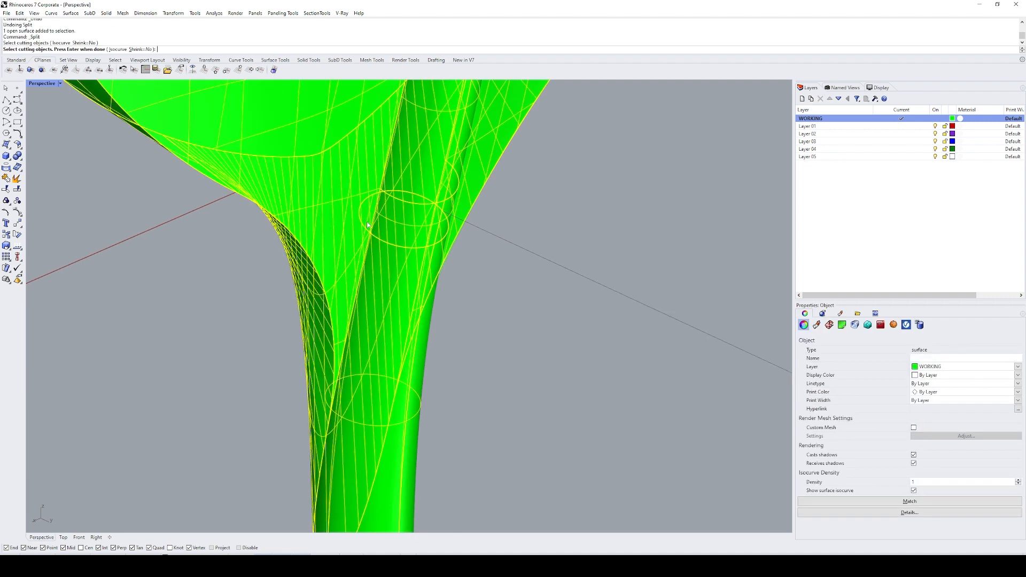
{"action": "key", "text": "Return"}
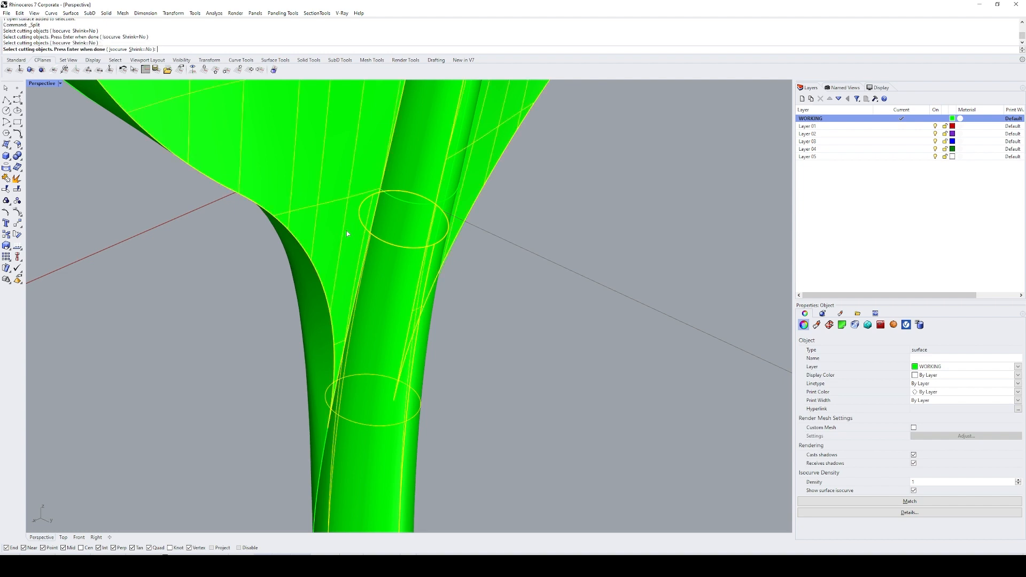
{"action": "right_click_drag", "start_coordinate": [388, 341], "coordinate": [377, 316], "text": "shift"}
{"action": "left_click", "coordinate": [332, 255], "text": "shift"}
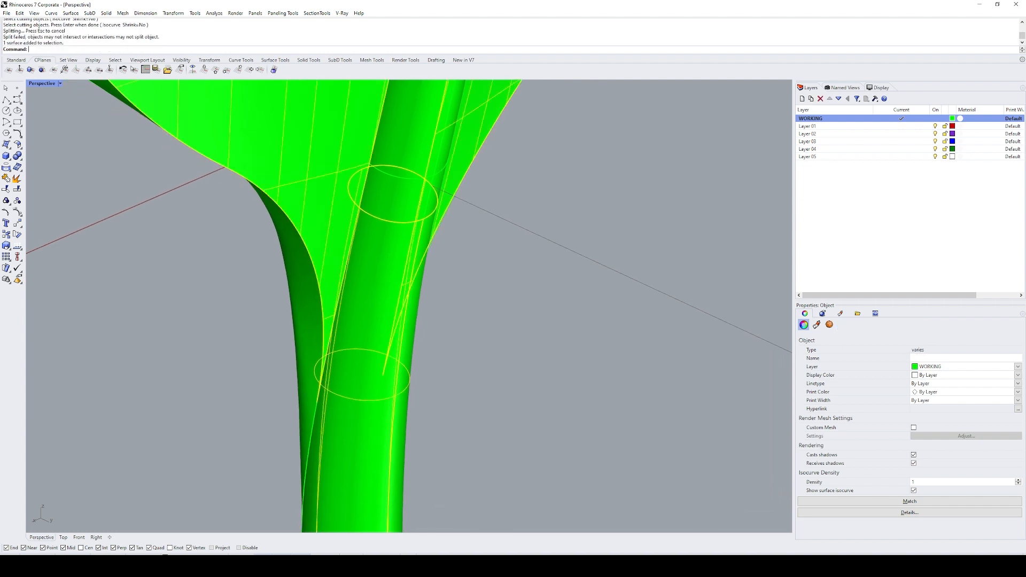
{"action": "key", "text": "Escape"}
Step: Split the stem tube with the leaf surface and the adjoining transition edge, and check the resulting pieces
{"action": "left_click", "coordinate": [367, 303]}
{"action": "key", "text": "Return"}
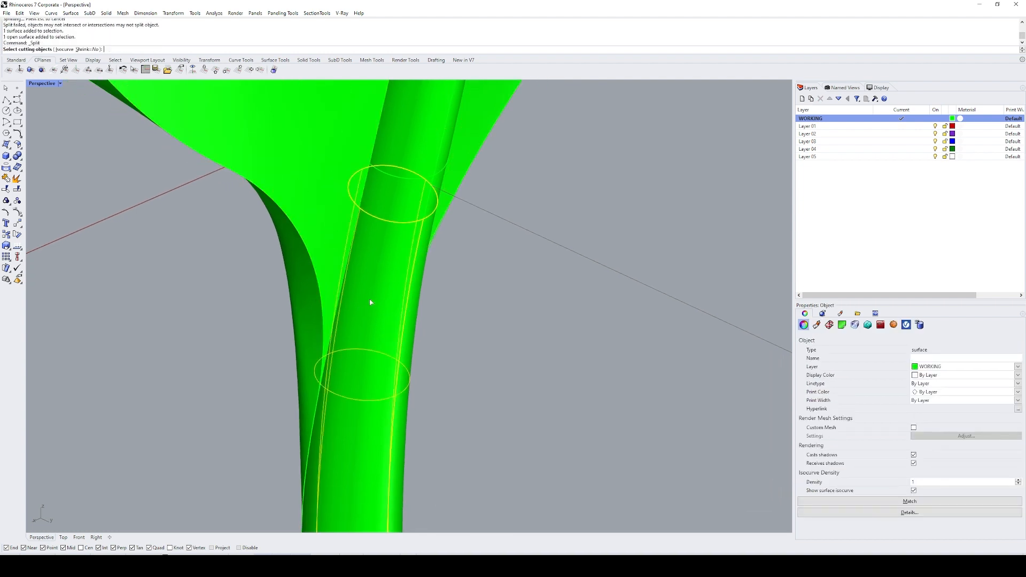
{"action": "left_click", "coordinate": [330, 231]}
{"action": "scroll", "coordinate": [371, 339], "scroll_direction": "up", "scroll_amount": 5}
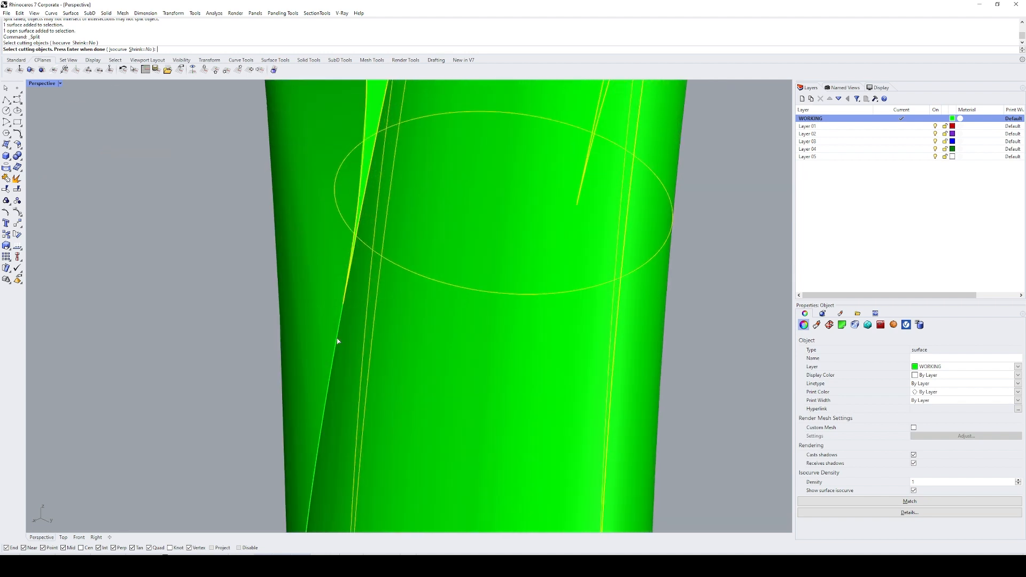
{"action": "left_click", "coordinate": [338, 341]}
{"action": "scroll", "coordinate": [339, 337], "scroll_direction": "down", "scroll_amount": 5}
{"action": "key", "text": "Return"}
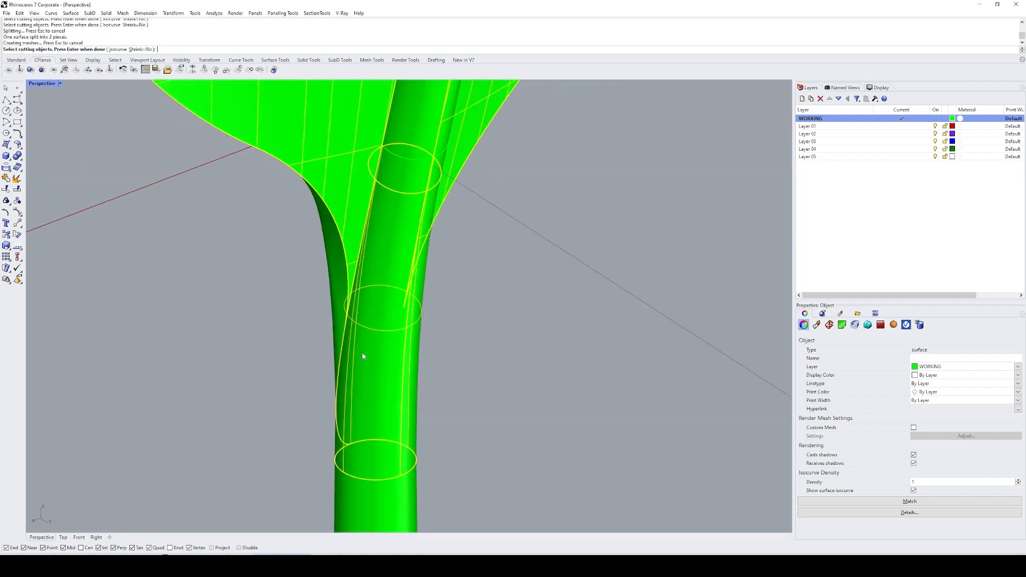
{"action": "left_click", "coordinate": [377, 362], "text": "ctrl"}
{"action": "right_click_drag", "start_coordinate": [390, 357], "coordinate": [341, 339]}
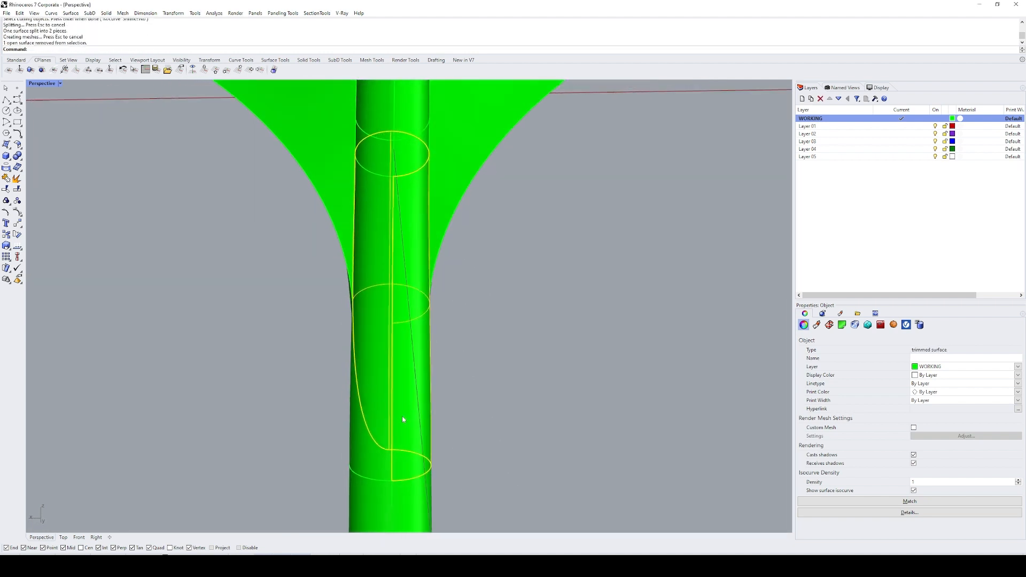
{"action": "left_click", "coordinate": [401, 387], "text": "ctrl"}
{"action": "right_click_drag", "start_coordinate": [402, 388], "coordinate": [406, 335]}
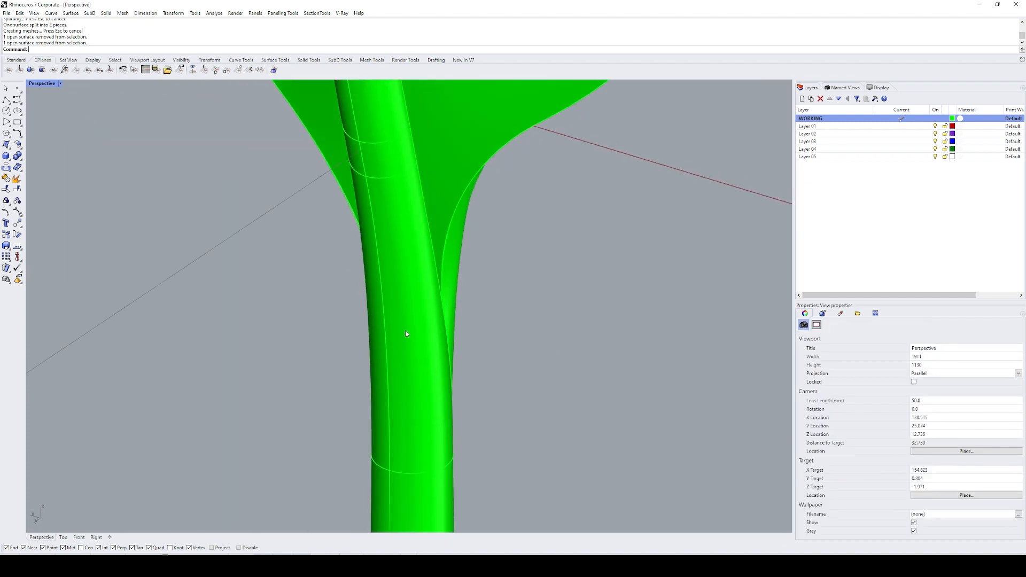
Step: Split the stem tube at the leaf base using the adjoining polysurface edges along the junction as cutting objects
{"action": "left_click", "coordinate": [406, 334], "text": "shift"}
{"action": "scroll", "coordinate": [423, 144], "scroll_direction": "up", "scroll_amount": 4}
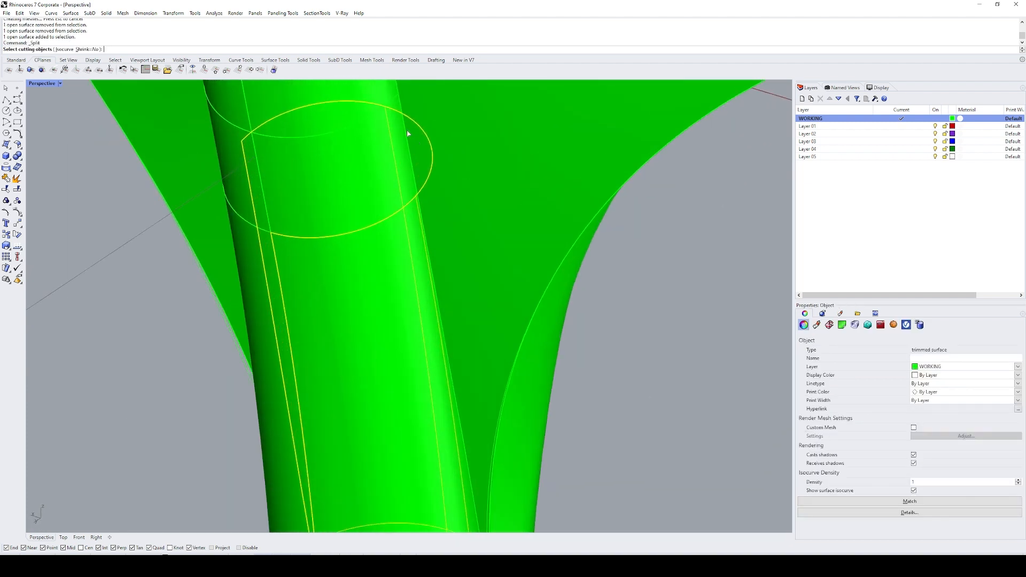
{"action": "left_click", "coordinate": [406, 134]}
{"action": "left_click", "coordinate": [406, 131]}
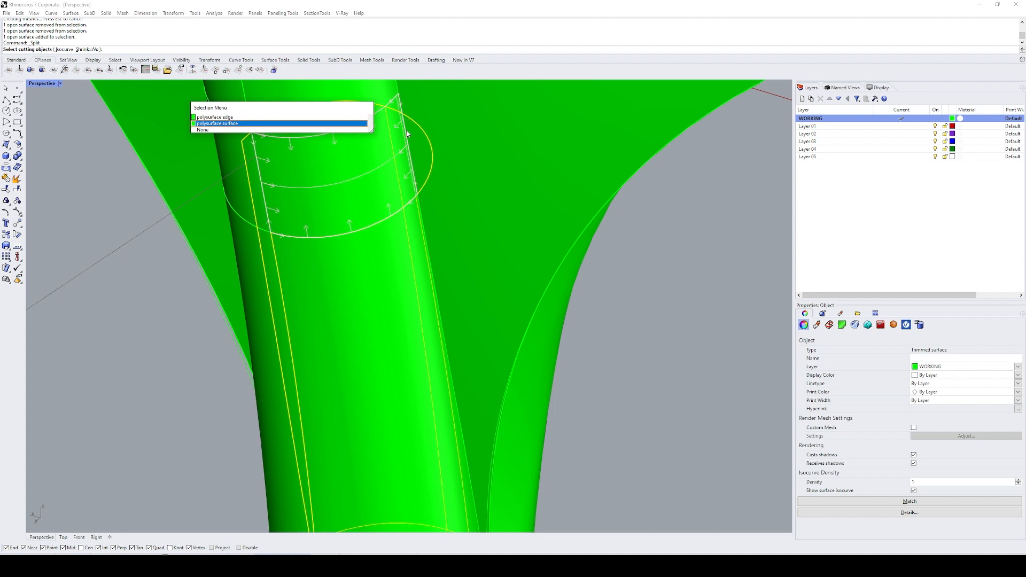
{"action": "left_click", "coordinate": [406, 132]}
{"action": "right_click", "coordinate": [408, 137]}
{"action": "left_click", "coordinate": [423, 214]}
{"action": "left_click", "coordinate": [422, 214]}
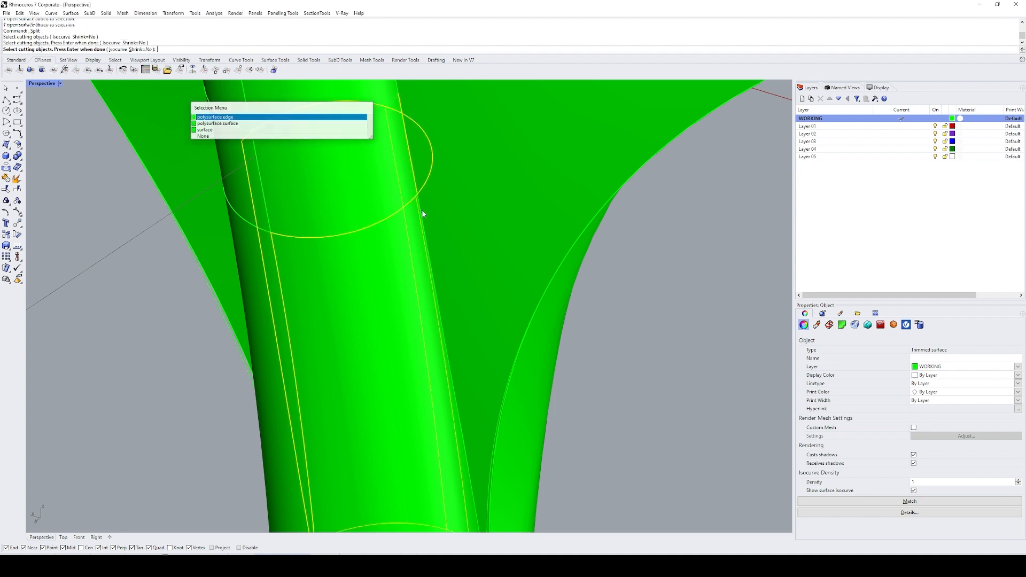
{"action": "right_click", "coordinate": [423, 216]}
{"action": "left_click", "coordinate": [440, 306]}
{"action": "right_click", "coordinate": [441, 302]}
{"action": "scroll", "coordinate": [444, 293], "scroll_direction": "down", "scroll_amount": 8}
{"action": "right_click_drag", "start_coordinate": [439, 353], "coordinate": [407, 264], "text": "shift"}
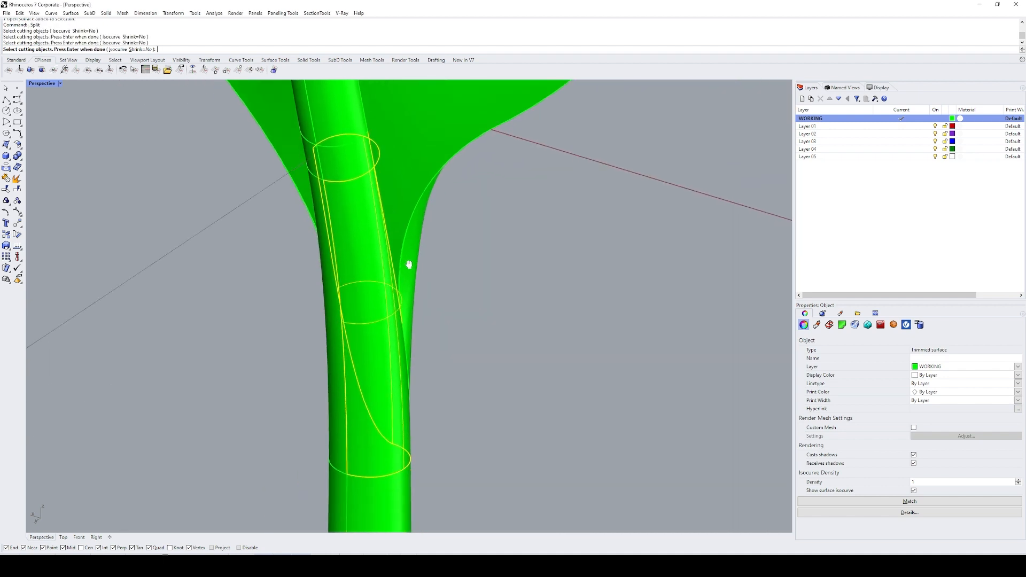
{"action": "scroll", "coordinate": [401, 332], "scroll_direction": "up", "scroll_amount": 8}
{"action": "left_click", "coordinate": [400, 337]}
{"action": "right_click", "coordinate": [401, 338]}
{"action": "scroll", "coordinate": [403, 339], "scroll_direction": "down", "scroll_amount": 10}
{"action": "right_click", "coordinate": [412, 342]}
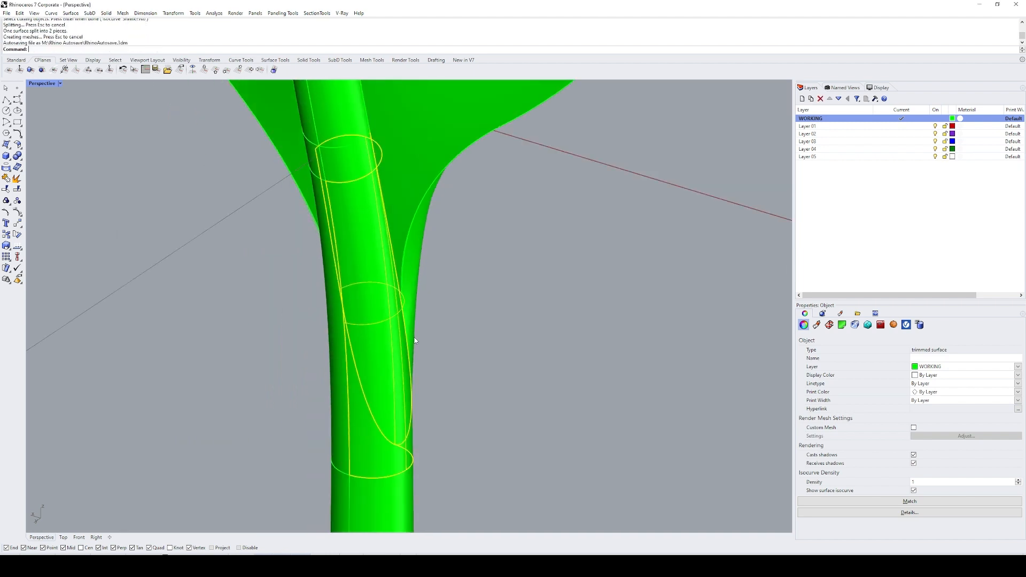
Step: Delete the unneeded piece of the split tube and join the remaining tube surfaces with the leaf
{"action": "left_click", "coordinate": [357, 454], "text": "ctrl"}
{"action": "scroll", "coordinate": [392, 356], "scroll_direction": "down", "scroll_amount": 7}
{"action": "right_click_drag", "start_coordinate": [398, 351], "coordinate": [482, 333]}
{"action": "key", "text": "Delete"}
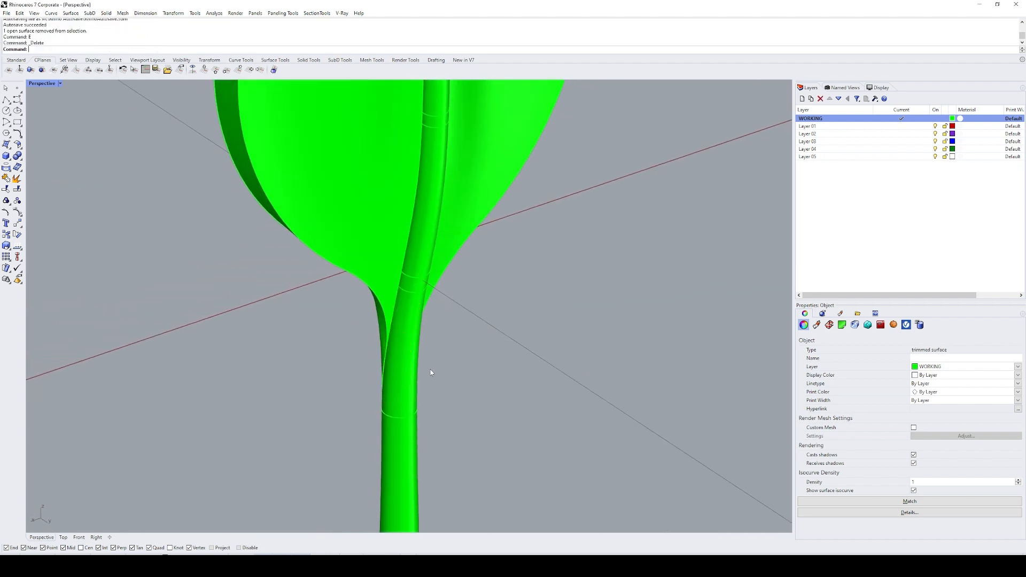
{"action": "left_click", "coordinate": [415, 353]}
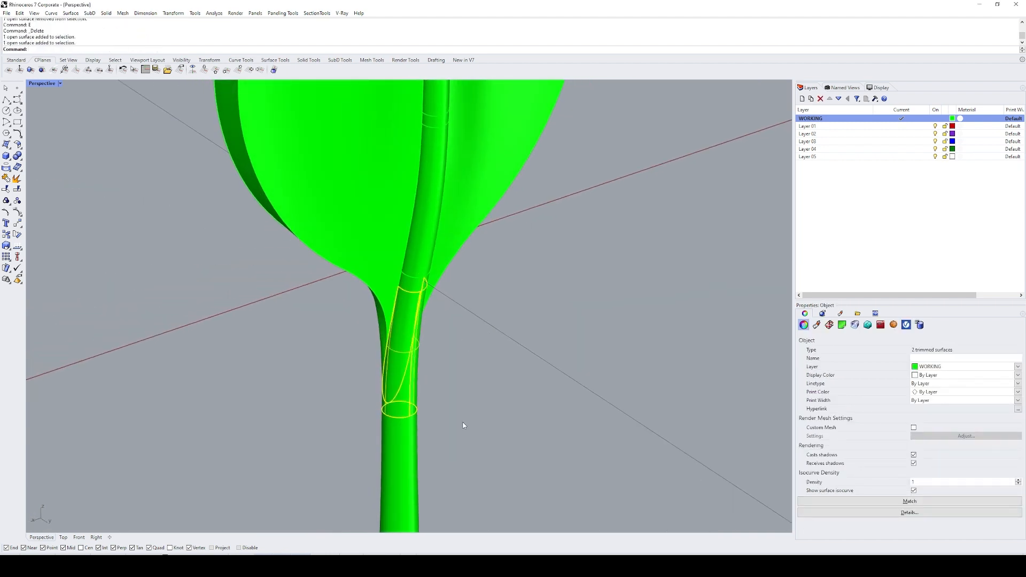
{"action": "left_click", "coordinate": [284, 173], "text": "shift"}
Step: Duplicate the borders of the joined leaf to examine its open edges, and delete the duplicated curves
{"action": "type", "text": "DB"}
{"action": "key", "text": "Return"}
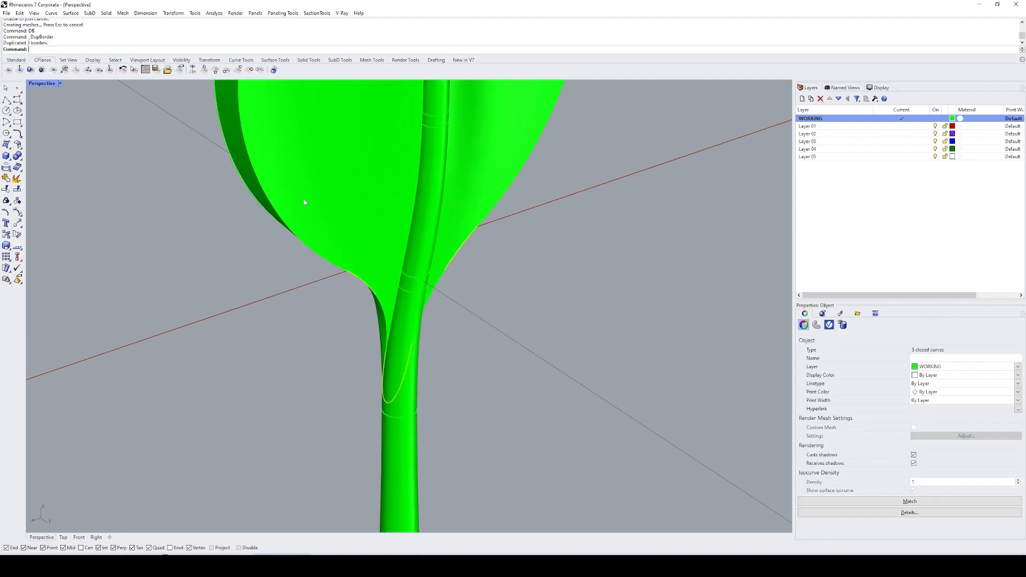
{"action": "type", "text": "ZS"}
{"action": "key", "text": "Return"}
{"action": "right_click_drag", "start_coordinate": [377, 283], "coordinate": [474, 260]}
{"action": "type", "text": "E"}
{"action": "key", "text": "Return"}
{"action": "scroll", "coordinate": [473, 261], "scroll_direction": "down", "scroll_amount": 10}
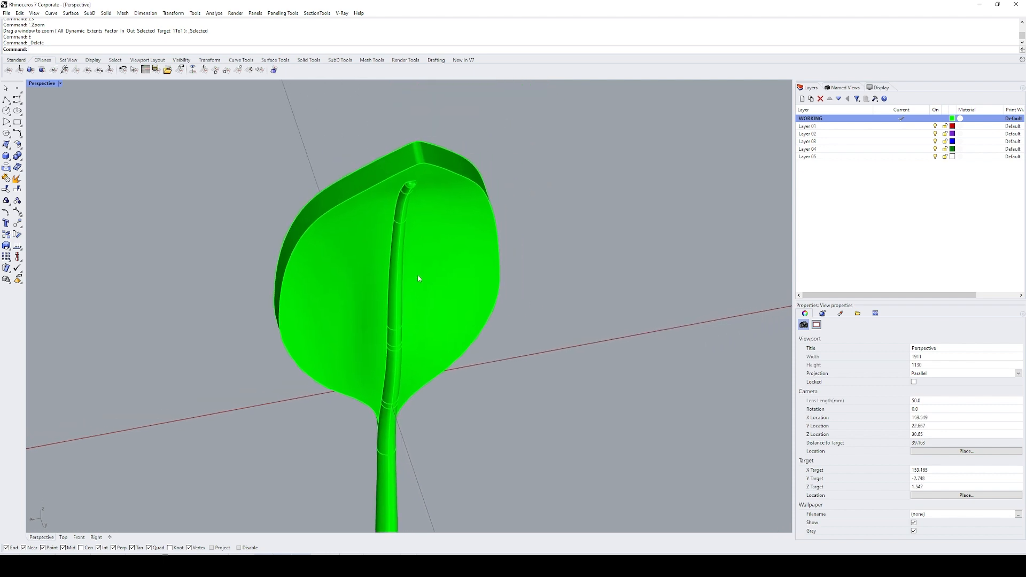
Step: Copy the joined leaf and stem polysurface 500 units along the row of models
{"action": "left_click", "coordinate": [404, 291]}
{"action": "type", "text": "C"}
{"action": "key", "text": "Return"}
{"action": "left_click", "coordinate": [378, 332]}
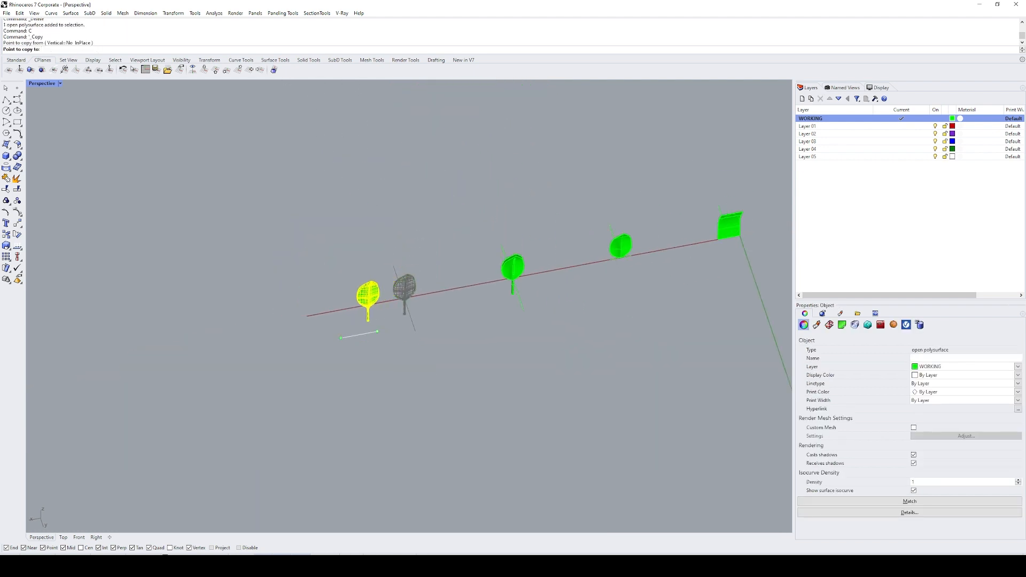
{"action": "type", "text": "500"}
{"action": "key", "text": "Return"}
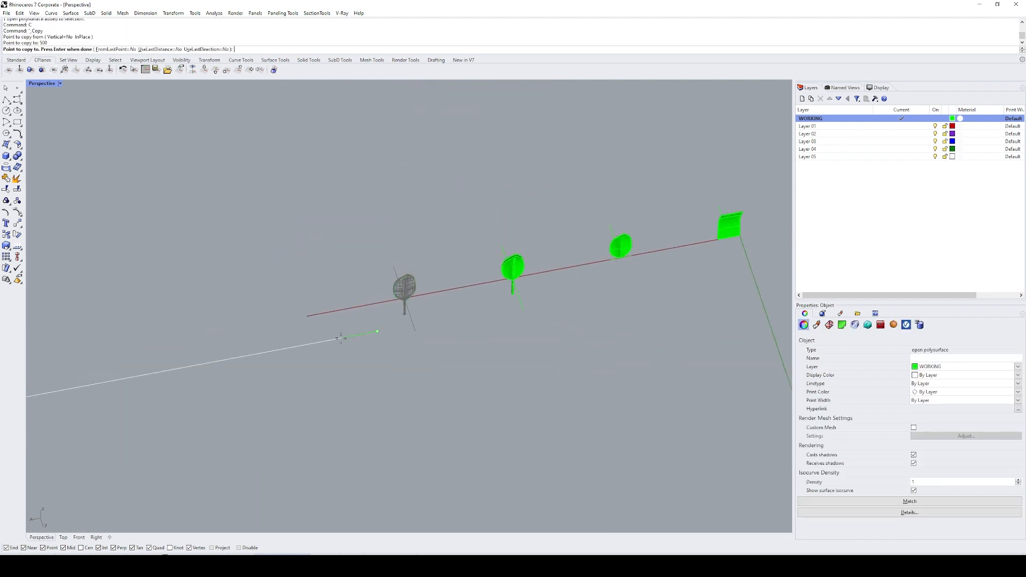
{"action": "key", "text": "Return"}
Step: Make another copy of the joined leaf and stem polysurface at the next free place along the row
{"action": "type", "text": "C"}
{"action": "key", "text": "Return"}
{"action": "left_click", "coordinate": [405, 324]}
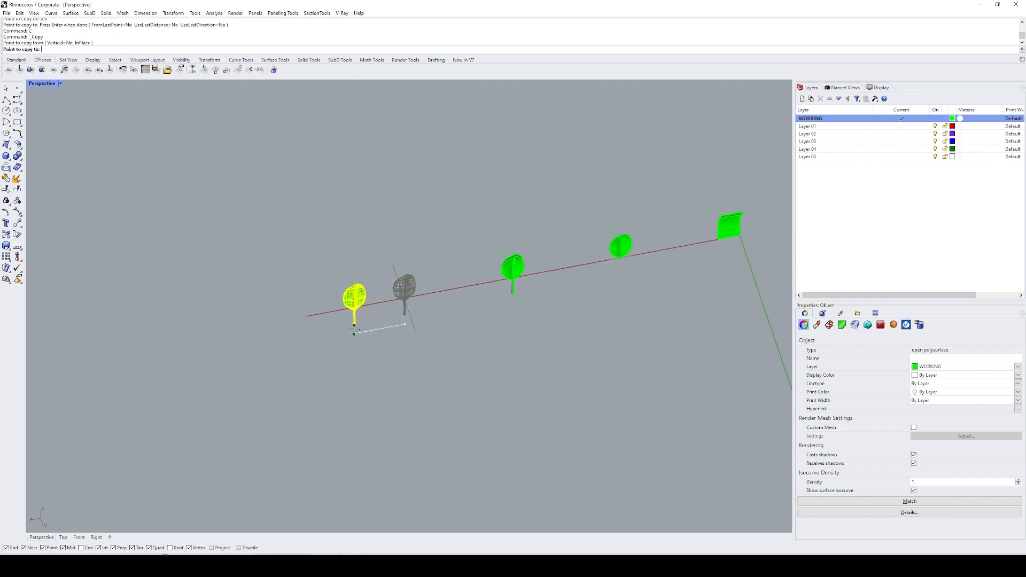
{"action": "type", "text": "500"}
{"action": "key", "text": "Return"}
Step: Try to fillet the copied leaf's outline edge on the side without the midrib with radius 0.25, and undo the fillet
{"action": "key", "text": "Return"}
{"action": "type", "text": "ZS"}
{"action": "key", "text": "Return"}
{"action": "type", "text": "FE"}
{"action": "key", "text": "Return"}
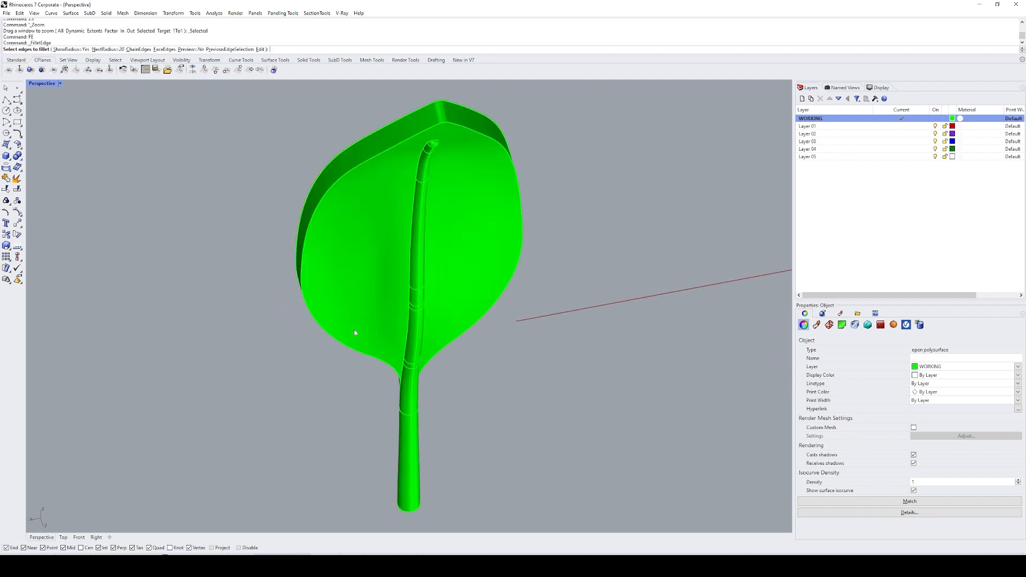
{"action": "right_click_drag", "start_coordinate": [412, 172], "coordinate": [579, 184]}
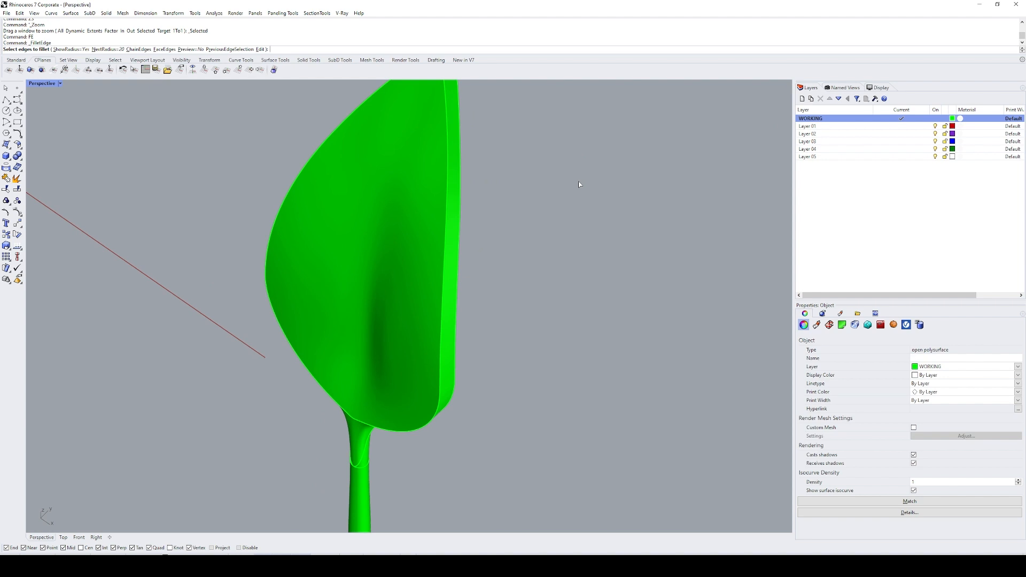
{"action": "key", "text": "Return"}
{"action": "left_click", "coordinate": [441, 306]}
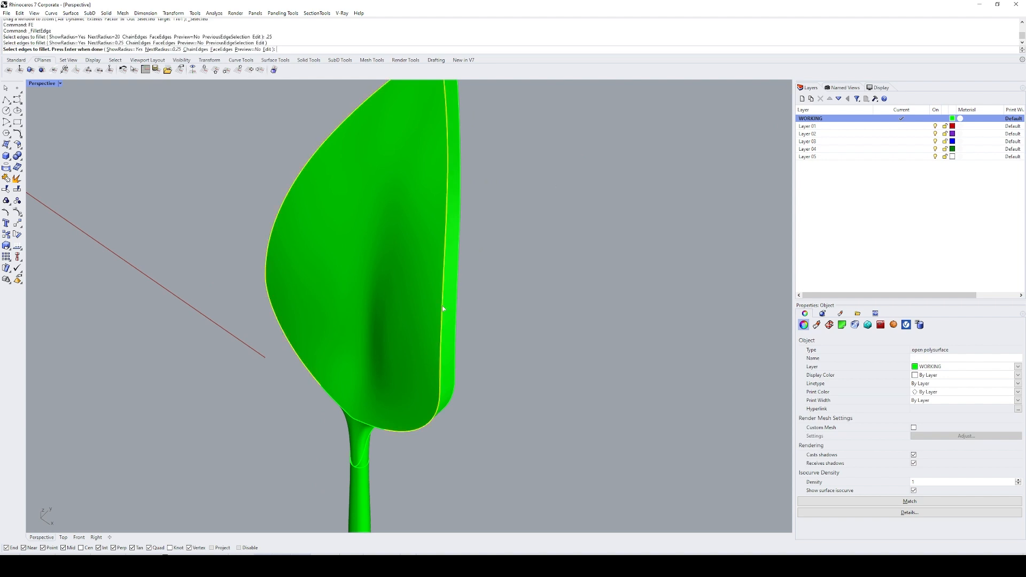
{"action": "right_click_drag", "start_coordinate": [389, 401], "coordinate": [406, 355]}
{"action": "key", "text": "Return"}
{"action": "key", "text": "Return"}
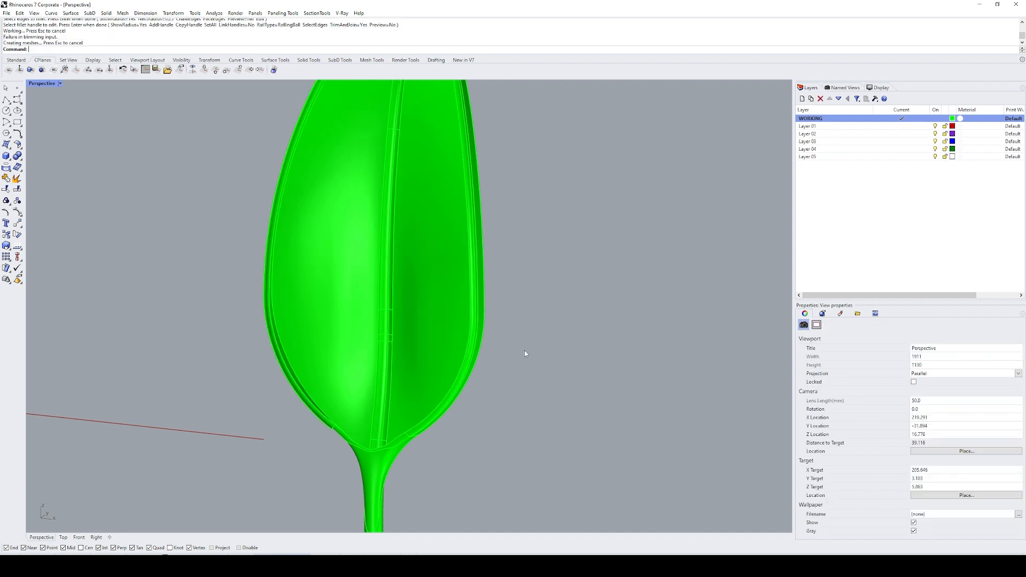
{"action": "right_click_drag", "start_coordinate": [524, 351], "coordinate": [502, 359]}
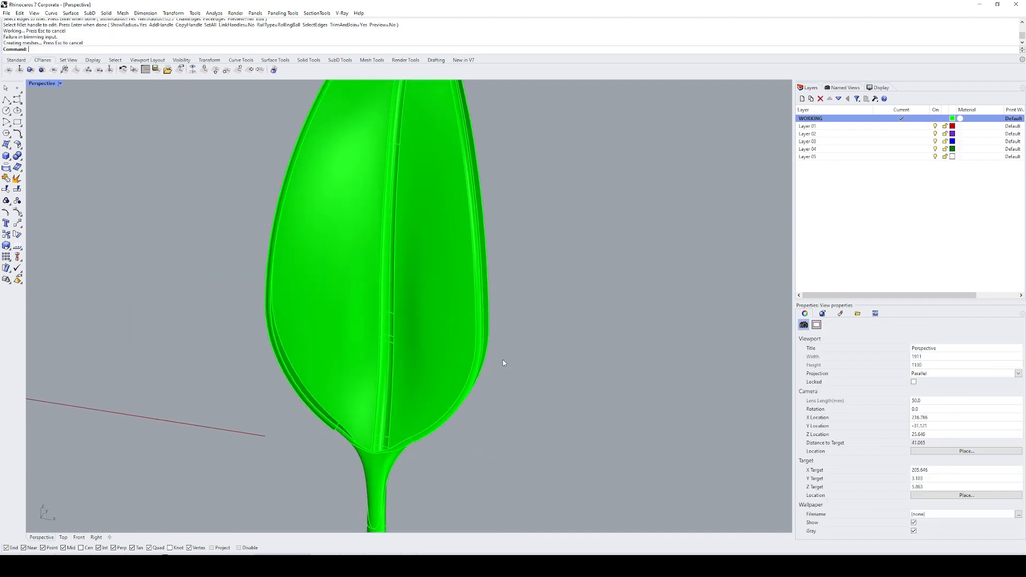
{"action": "key", "text": "ctrl+z"}
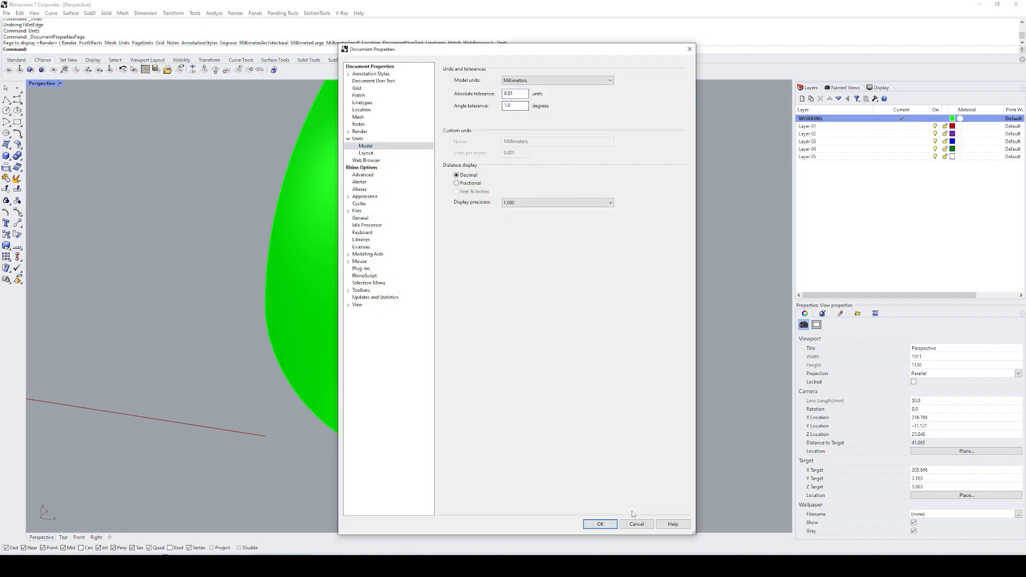
Step: Set the model's absolute tolerance to 0.01, retry the 0.25 fillet on the leaf's outline edge, and undo the fillet
{"action": "left_click", "coordinate": [612, 522]}
{"action": "type", "text": "FE"}
{"action": "key", "text": "Return"}
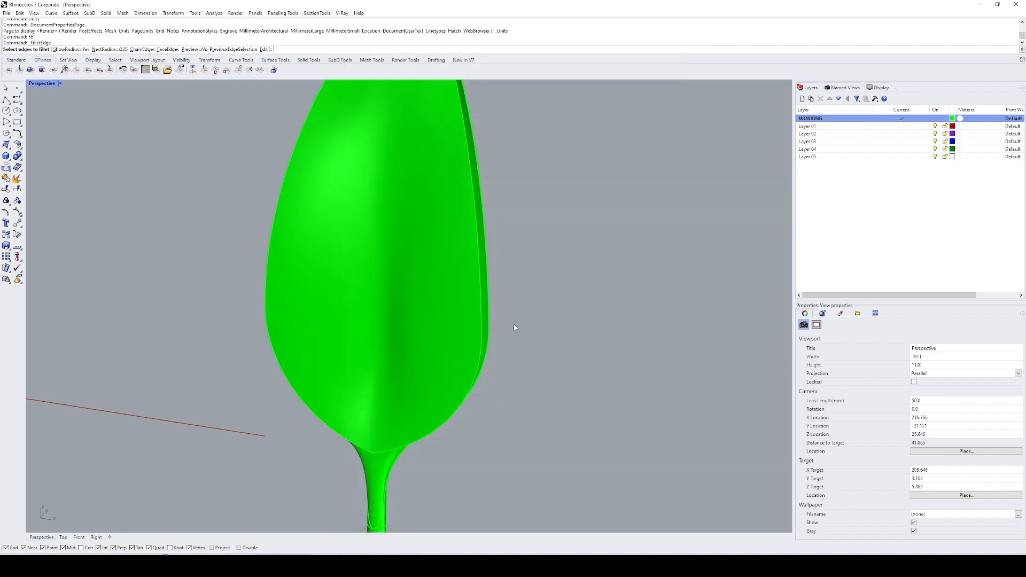
{"action": "left_click", "coordinate": [479, 321]}
{"action": "key", "text": "Return"}
{"action": "key", "text": "Return"}
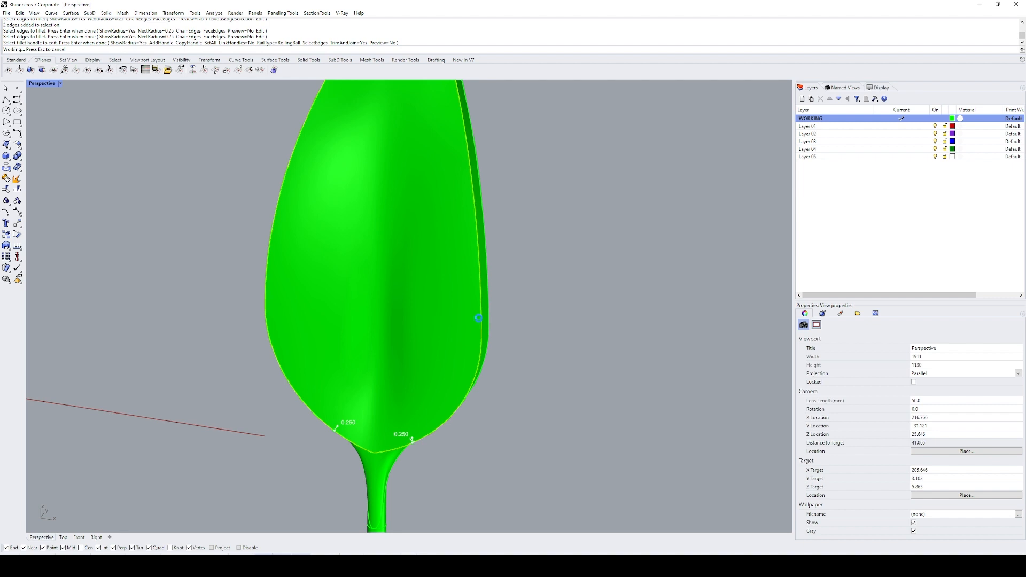
{"action": "right_click_drag", "start_coordinate": [474, 321], "coordinate": [442, 322]}
{"action": "key", "text": "ctrl+z"}
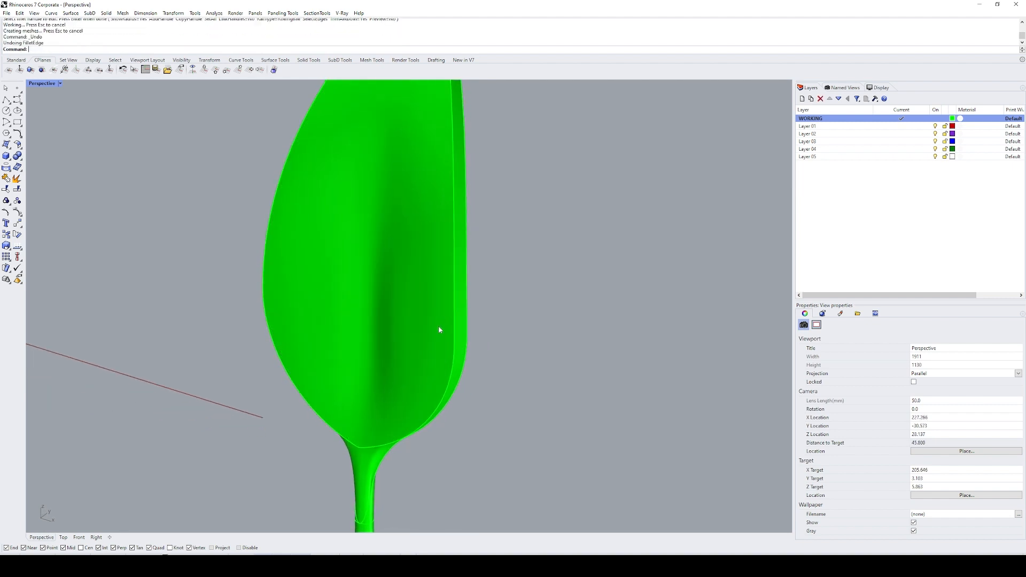
Step: Adjust the model tolerance, try the 0.25 outline fillet again, inspect it near the leaf base, and undo the fillet
{"action": "type", "text": "Units"}
{"action": "key", "text": "Return"}
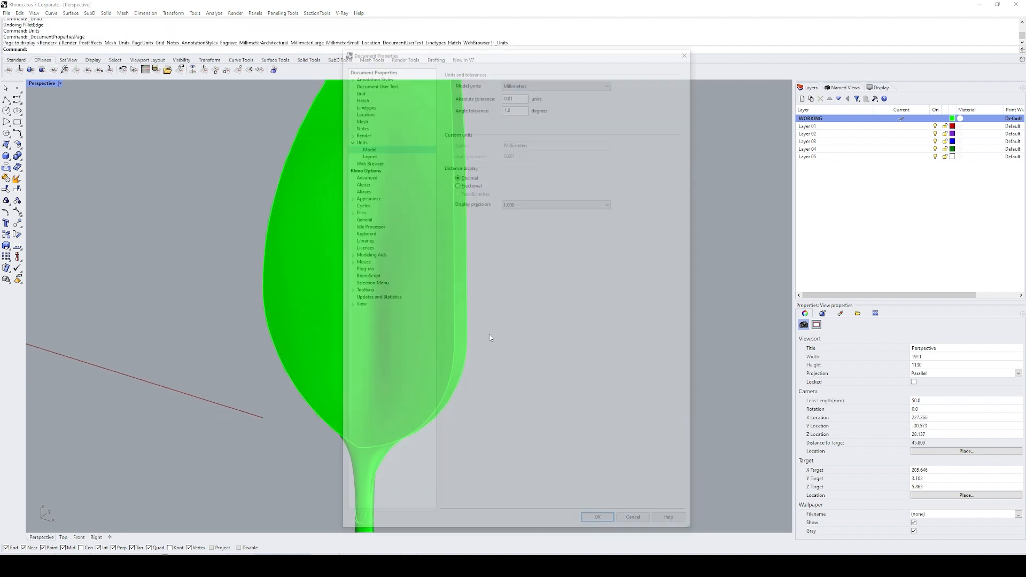
{"action": "key", "text": "Return"}
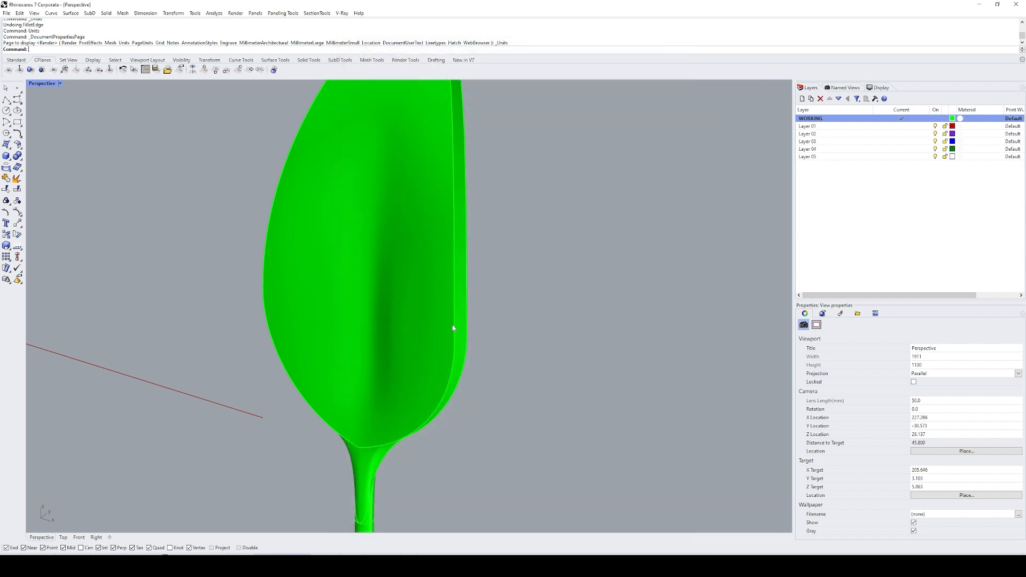
{"action": "type", "text": "FE"}
{"action": "key", "text": "Return"}
{"action": "left_click", "coordinate": [450, 370]}
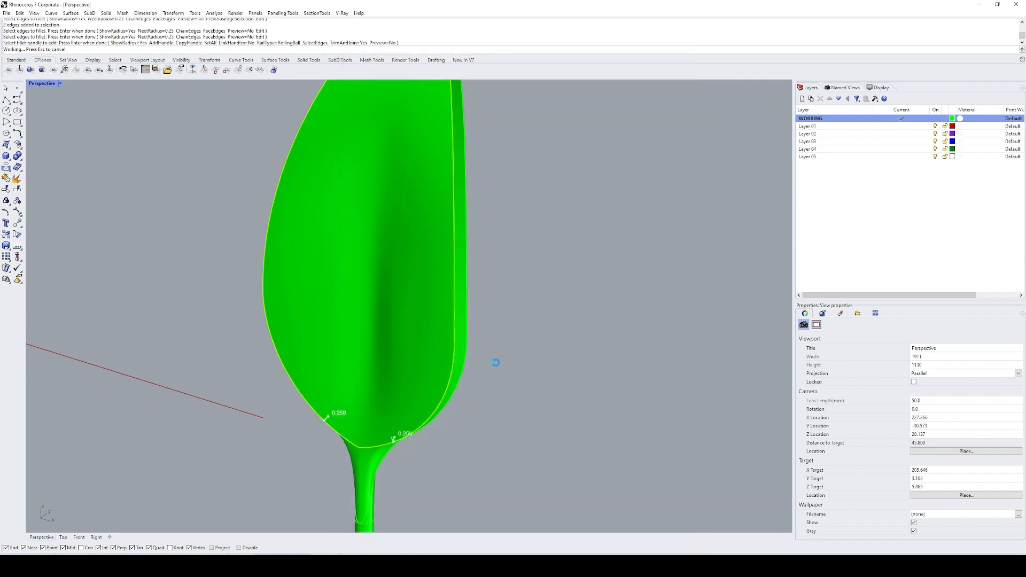
{"action": "right_click_drag", "start_coordinate": [496, 363], "coordinate": [390, 275]}
{"action": "scroll", "coordinate": [375, 350], "scroll_direction": "up", "scroll_amount": 12}
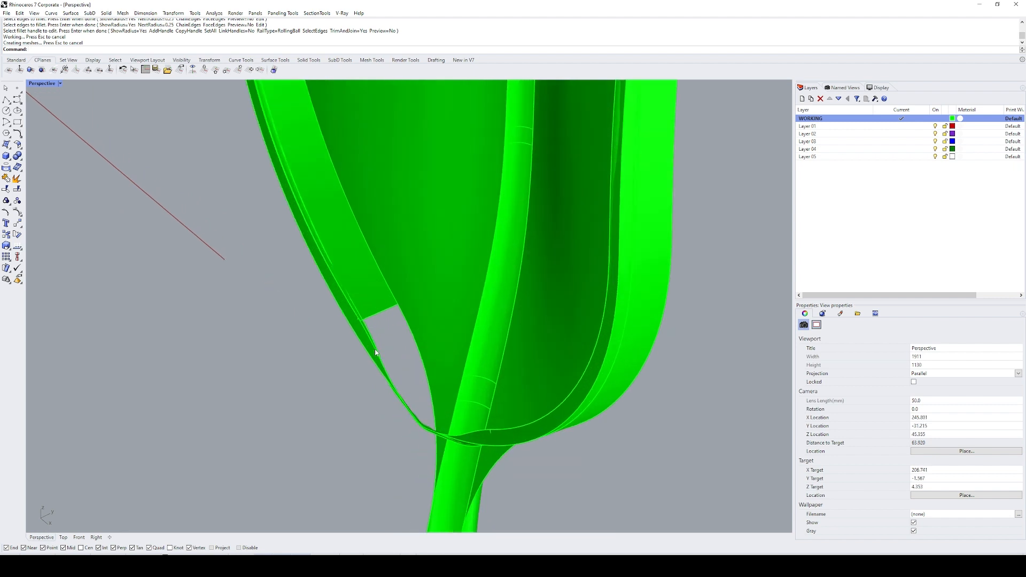
{"action": "right_click_drag", "start_coordinate": [376, 351], "coordinate": [417, 350]}
{"action": "key", "text": "ctrl+z"}
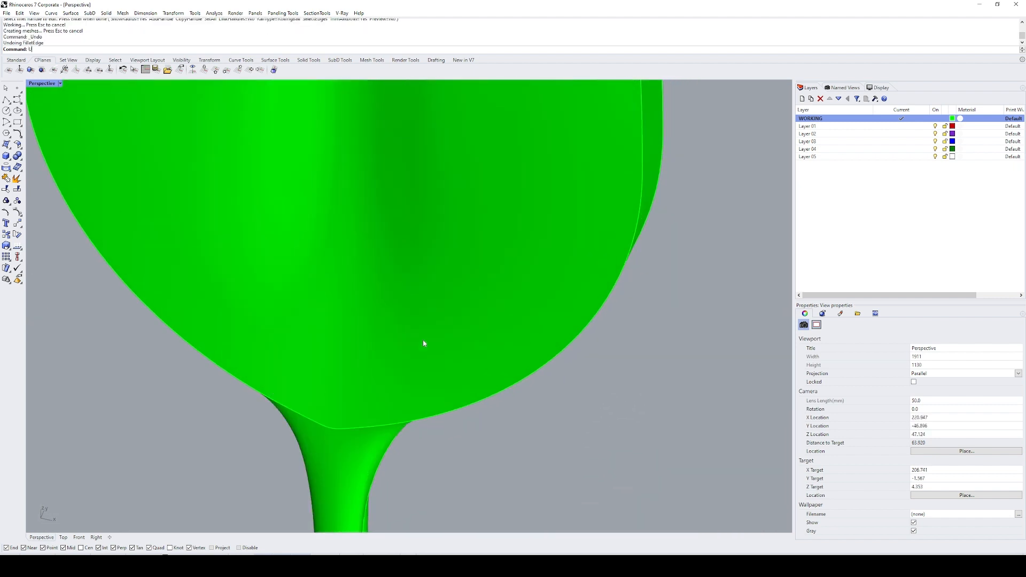
Step: Set the model's absolute tolerance to 0.0001 millimetres
{"action": "key", "text": "Return"}
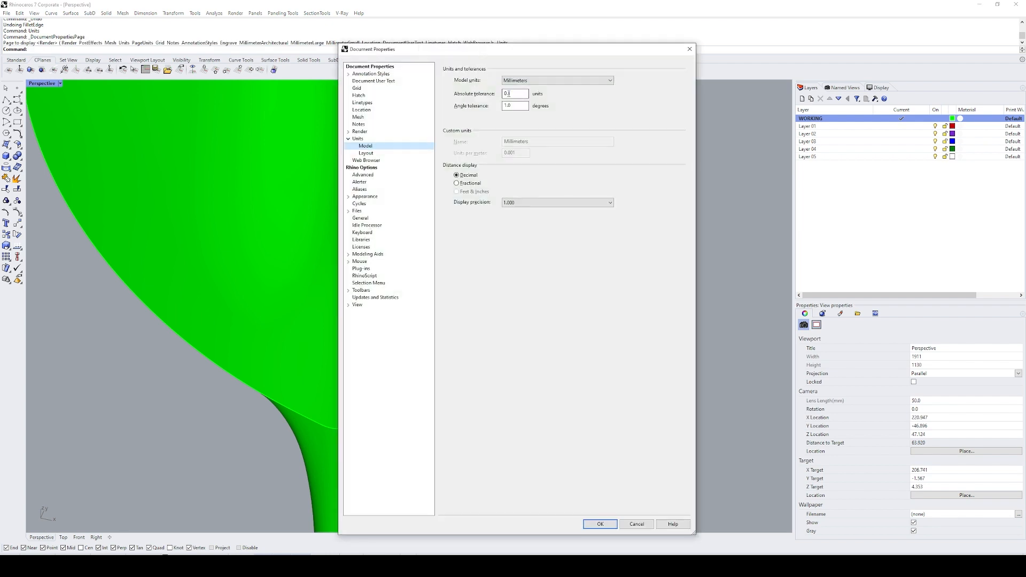
{"action": "left_click", "coordinate": [605, 526]}
Step: Try the 0.25 outline fillet at the new tolerance, inspect the result at the leaf tip, and undo the fillet
{"action": "right_click", "coordinate": [424, 406]}
{"action": "left_click", "coordinate": [435, 417]}
{"action": "right_click", "coordinate": [435, 417]}
{"action": "right_click", "coordinate": [435, 417]}
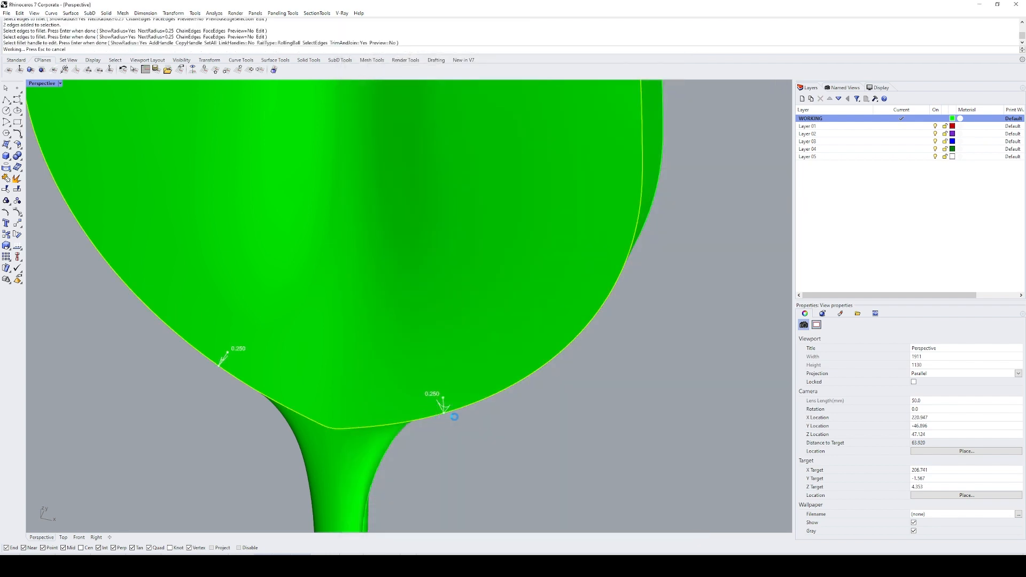
{"action": "scroll", "coordinate": [443, 425], "scroll_direction": "down", "scroll_amount": 5}
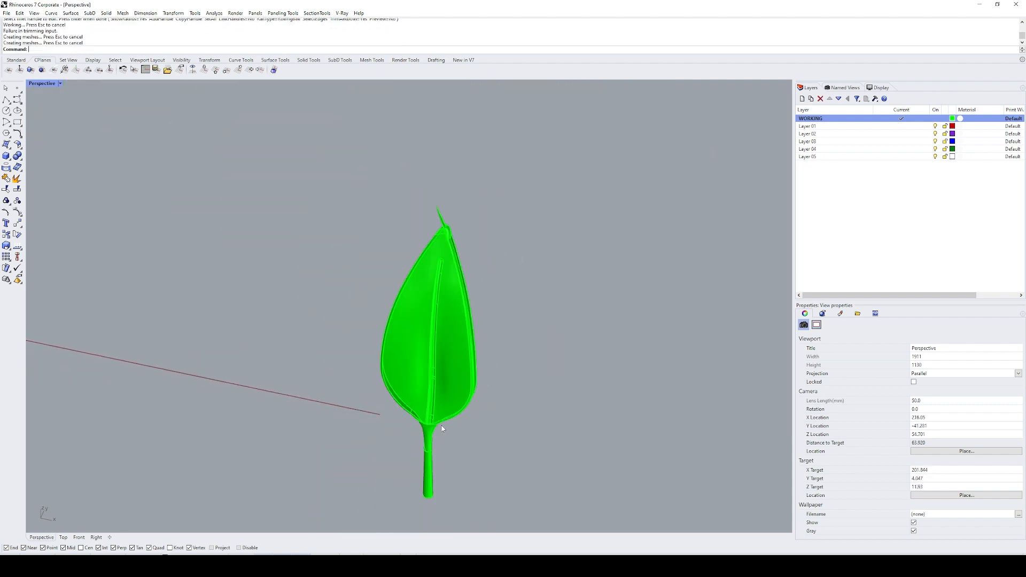
{"action": "scroll", "coordinate": [459, 264], "scroll_direction": "up", "scroll_amount": 8}
{"action": "type", "text": "sl"}
{"action": "key", "text": "Return"}
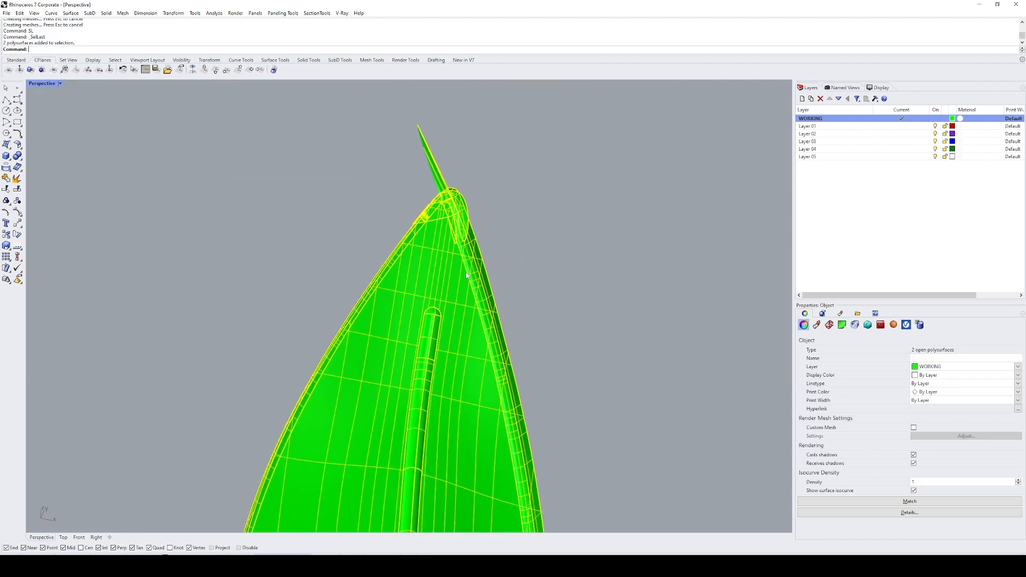
{"action": "key", "text": "ctrl+z"}
Step: Fillet the leaf's outline edge on the side without the midrib with radius 0.2
{"action": "scroll", "coordinate": [553, 247], "scroll_direction": "down", "scroll_amount": 5}
{"action": "right_click_drag", "start_coordinate": [517, 242], "coordinate": [336, 227]}
{"action": "scroll", "coordinate": [364, 228], "scroll_direction": "up", "scroll_amount": 7}
{"action": "right_click_drag", "start_coordinate": [363, 193], "coordinate": [511, 203]}
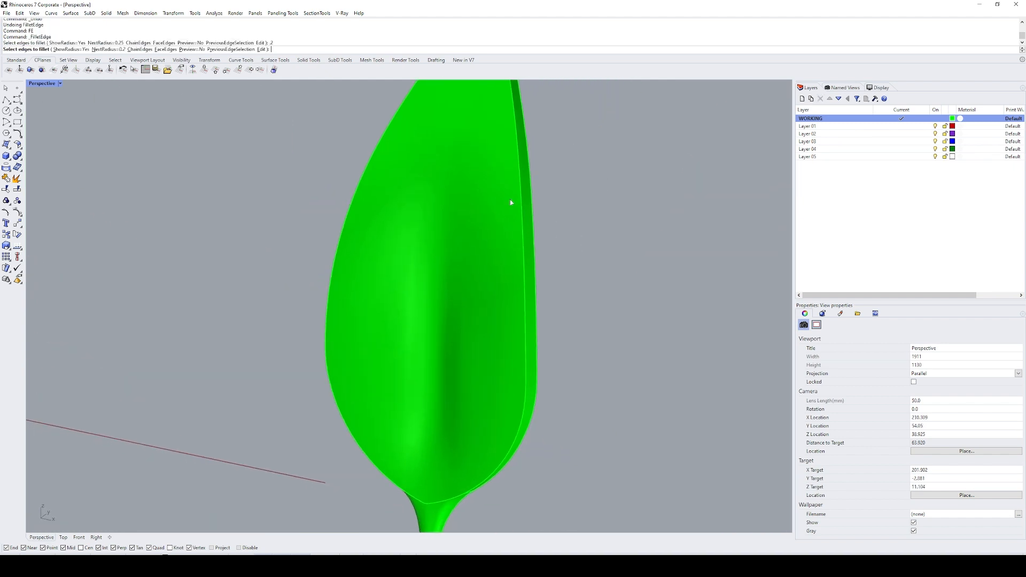
{"action": "left_click", "coordinate": [521, 206]}
{"action": "key", "text": "Return"}
Step: Start an edge fillet of radius 0.2 along the leaf's outline edge on the midrib side
{"action": "key", "text": "Return"}
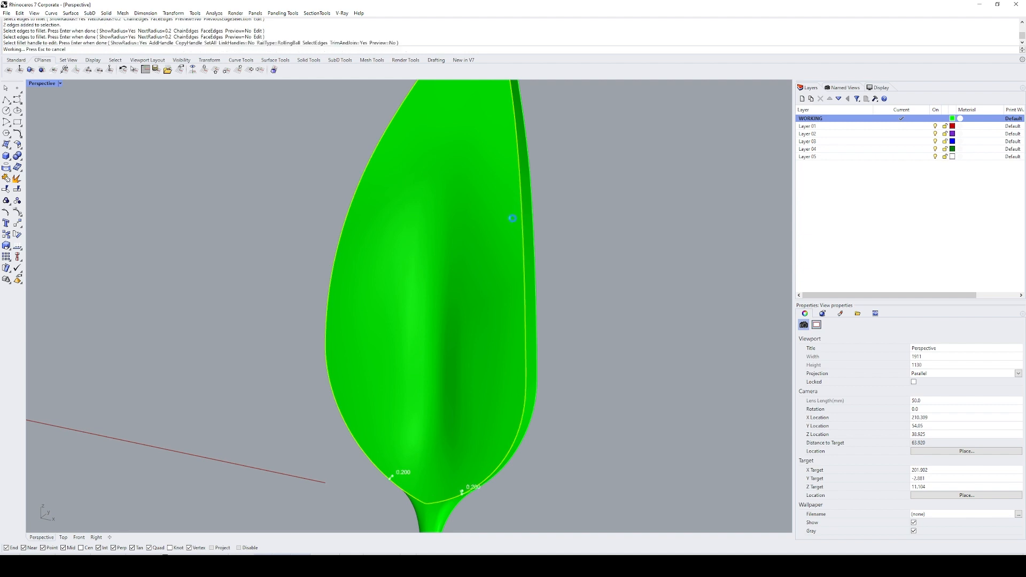
{"action": "right_click_drag", "start_coordinate": [508, 229], "coordinate": [275, 307]}
{"action": "scroll", "coordinate": [484, 155], "scroll_direction": "up", "scroll_amount": 2}
{"action": "key", "text": "Return"}
{"action": "left_click", "coordinate": [482, 154]}
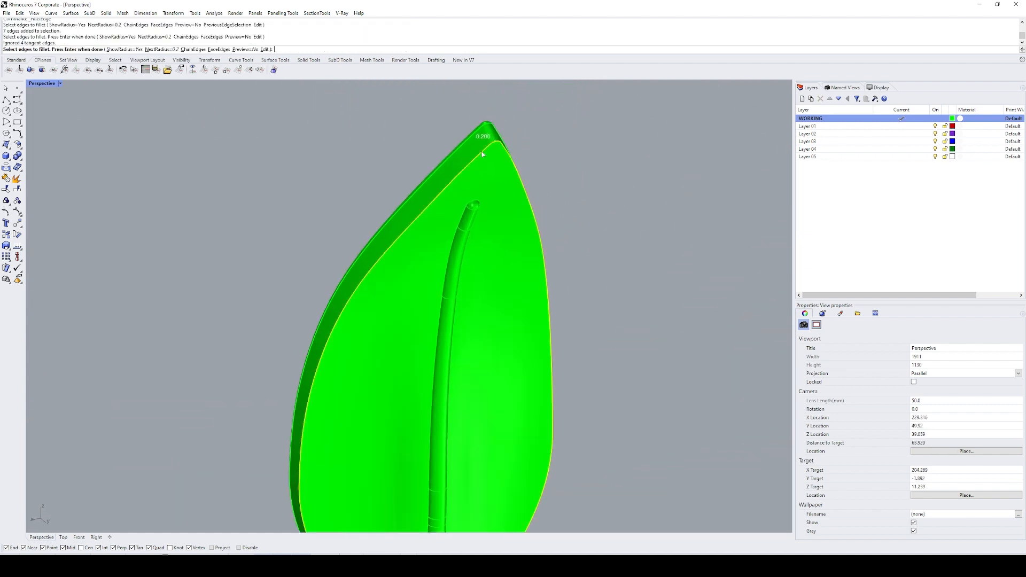
{"action": "scroll", "coordinate": [483, 156], "scroll_direction": "down", "scroll_amount": 2}
{"action": "right_click_drag", "start_coordinate": [521, 376], "coordinate": [451, 247], "text": "shift"}
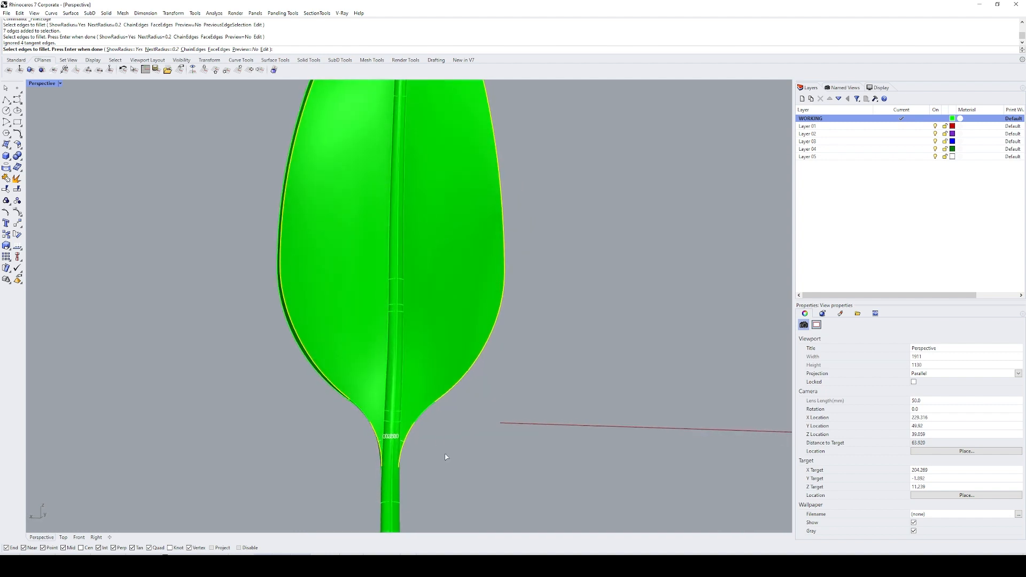
{"action": "key", "text": "Return"}
{"action": "scroll", "coordinate": [350, 425], "scroll_direction": "up", "scroll_amount": 3}
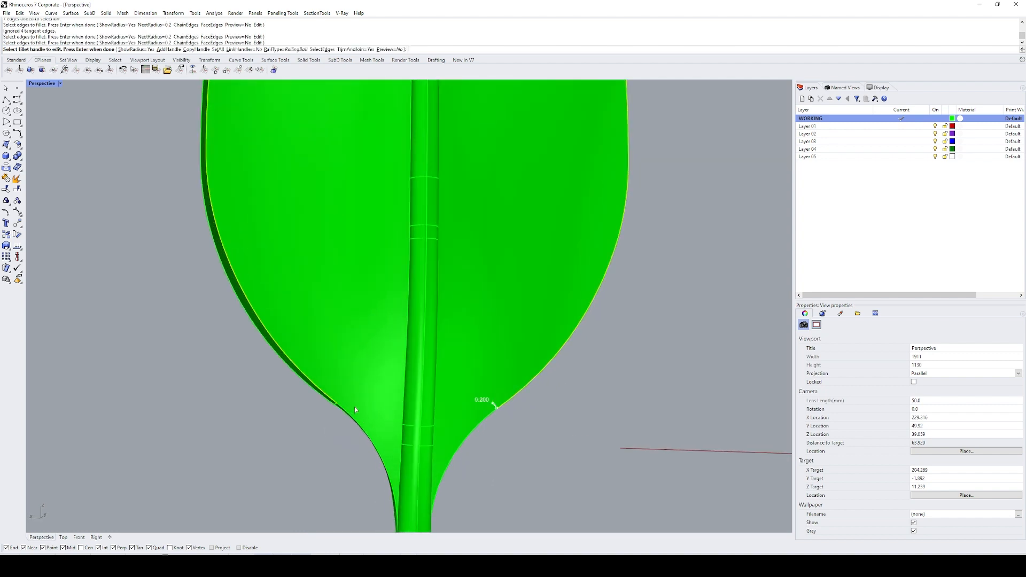
Step: Add 0.2 radius fillet handles at the outline's other end near the leaf base and at both widest points of the leaf
{"action": "type", "text": "a"}
{"action": "key", "text": "Return"}
{"action": "left_click", "coordinate": [349, 405]}
{"action": "key", "text": "Return"}
{"action": "scroll", "coordinate": [326, 322], "scroll_direction": "down", "scroll_amount": 3}
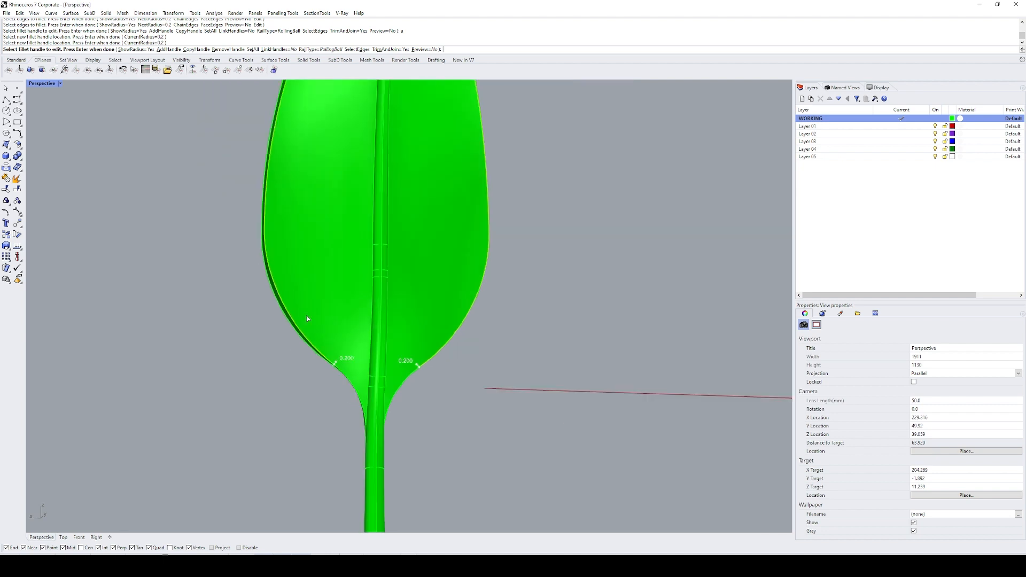
{"action": "type", "text": "a"}
{"action": "key", "text": "Return"}
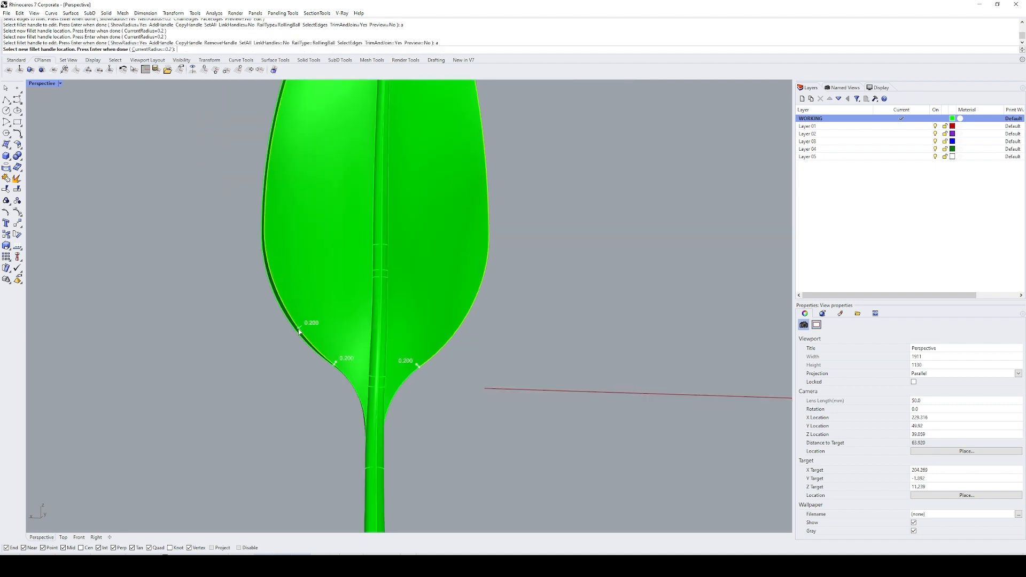
{"action": "left_click", "coordinate": [266, 232]}
{"action": "left_click", "coordinate": [487, 242]}
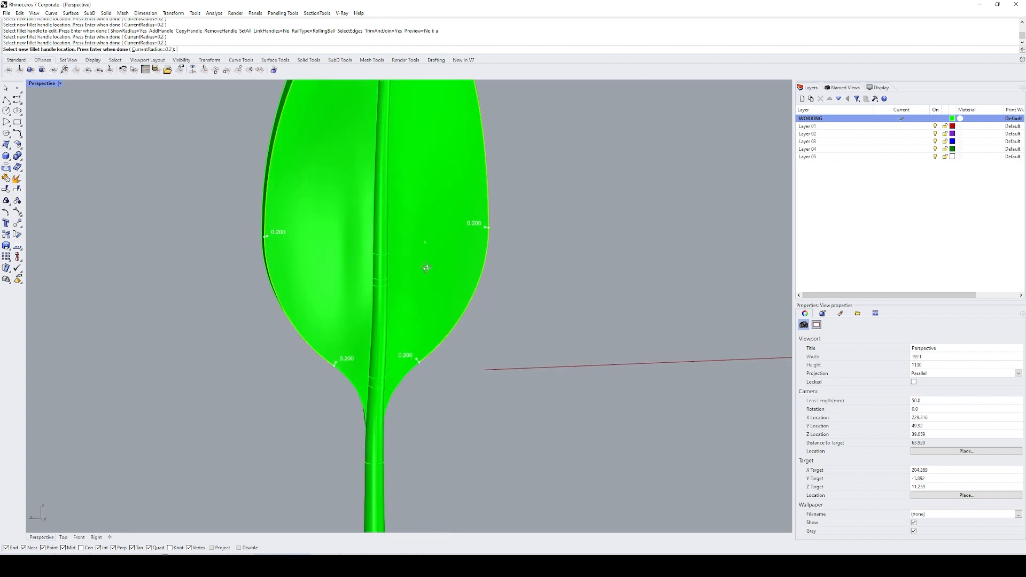
Step: Set the radius of the two end handles near the leaf base to 0 and apply the fillet
{"action": "scroll", "coordinate": [332, 360], "scroll_direction": "up", "scroll_amount": 5}
{"action": "key", "text": "Return"}
{"action": "left_click", "coordinate": [317, 355]}
{"action": "type", "text": "0"}
{"action": "key", "text": "Return"}
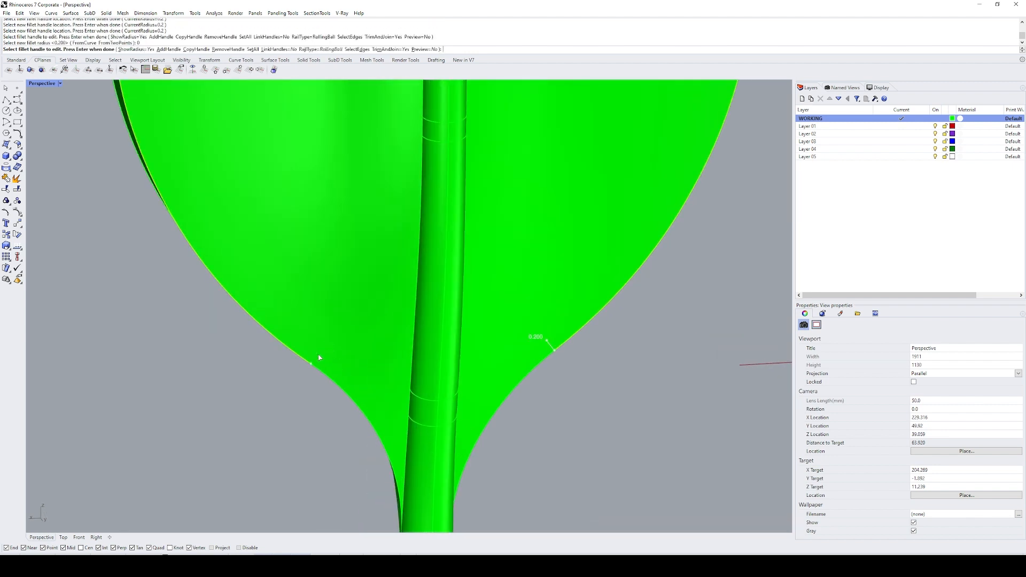
{"action": "left_click", "coordinate": [551, 345]}
{"action": "type", "text": "0"}
{"action": "key", "text": "Return"}
{"action": "key", "text": "Return"}
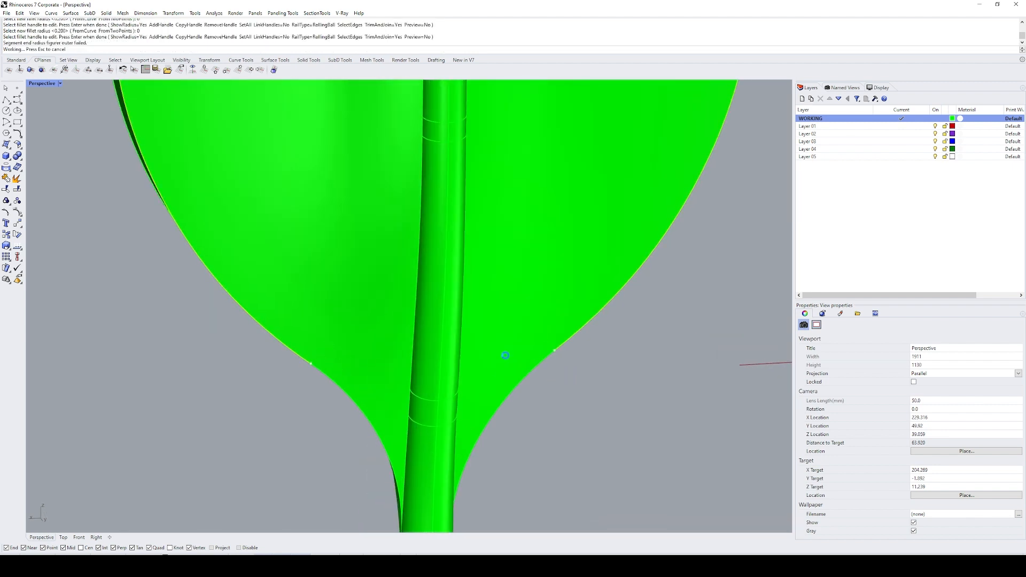
Step: Select the newly created fillet surface and examine it around the leaf tip and along the outline
{"action": "scroll", "coordinate": [497, 354], "scroll_direction": "down", "scroll_amount": 6}
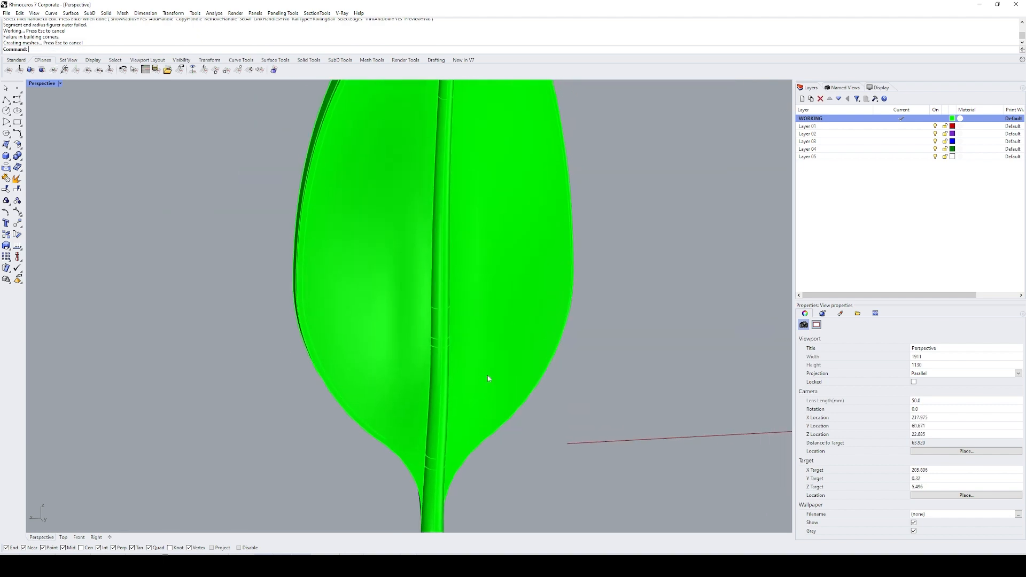
{"action": "type", "text": "SL"}
{"action": "key", "text": "Return"}
{"action": "type", "text": "ZS"}
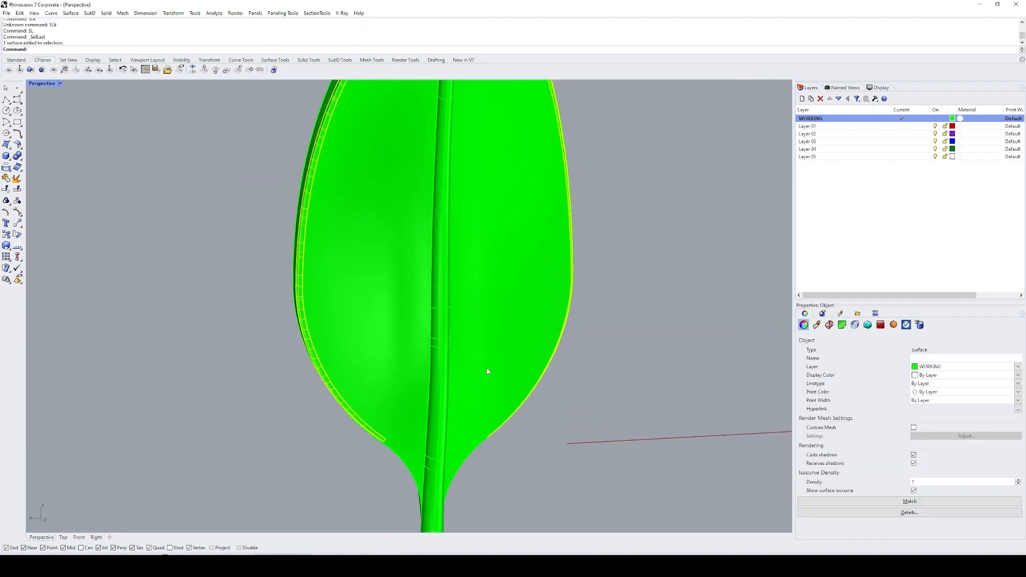
{"action": "key", "text": "Return"}
{"action": "scroll", "coordinate": [473, 244], "scroll_direction": "up", "scroll_amount": 5}
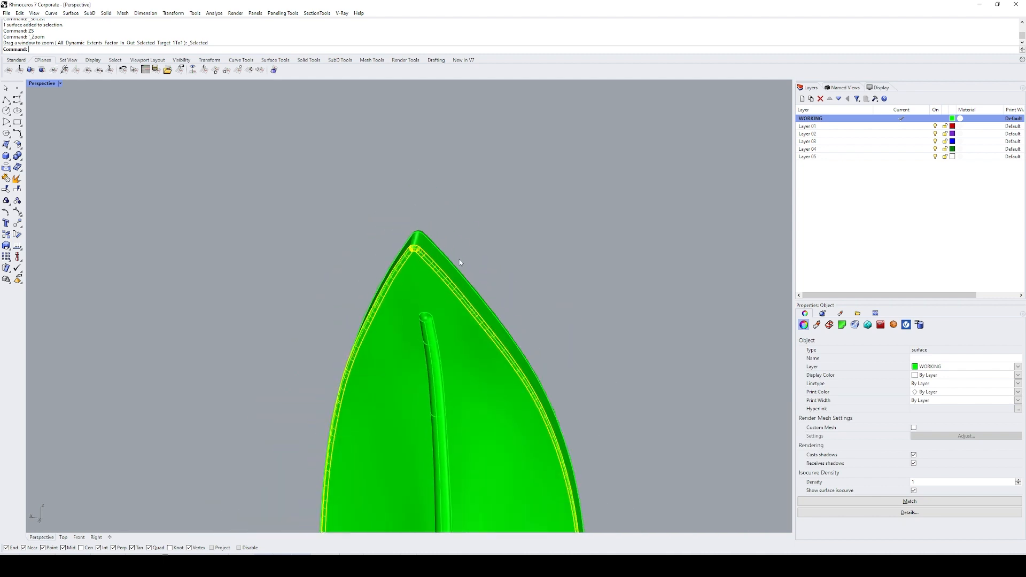
{"action": "scroll", "coordinate": [421, 252], "scroll_direction": "down", "scroll_amount": 4}
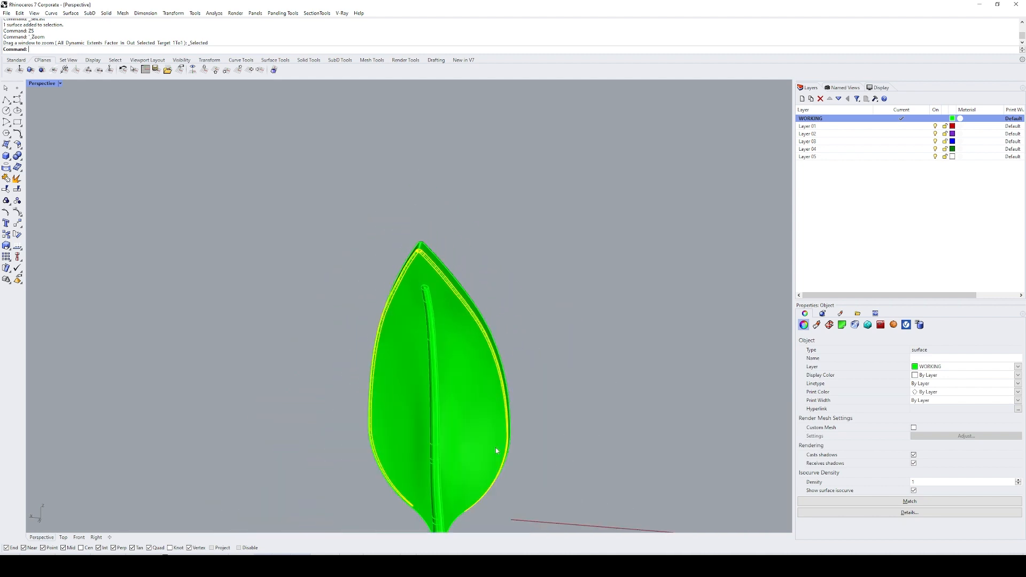
{"action": "scroll", "coordinate": [450, 321], "scroll_direction": "up", "scroll_amount": 5}
{"action": "scroll", "coordinate": [461, 311], "scroll_direction": "up", "scroll_amount": 2}
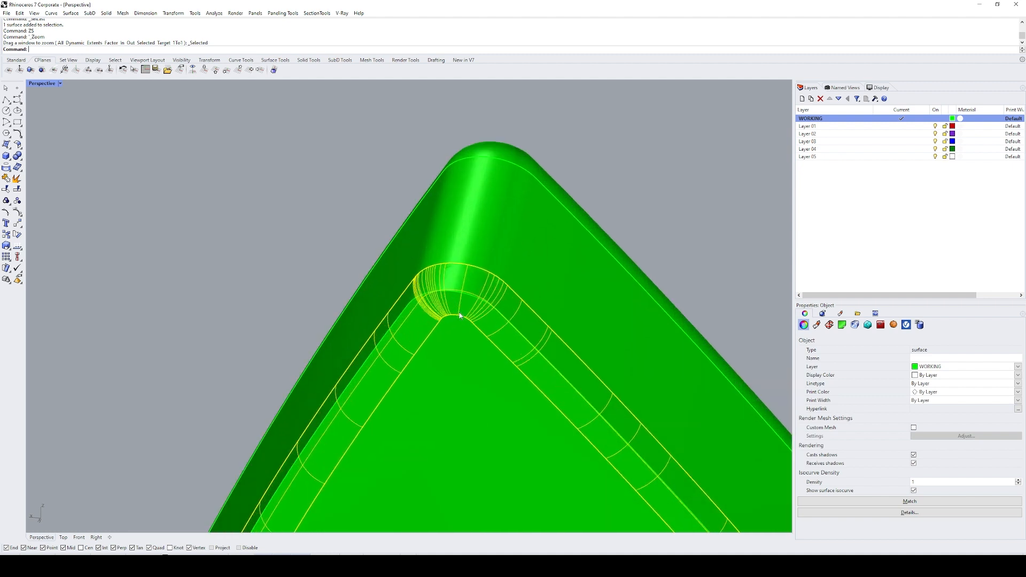
{"action": "scroll", "coordinate": [460, 316], "scroll_direction": "down", "scroll_amount": 10}
{"action": "right_click_drag", "start_coordinate": [514, 371], "coordinate": [466, 210], "text": "shift"}
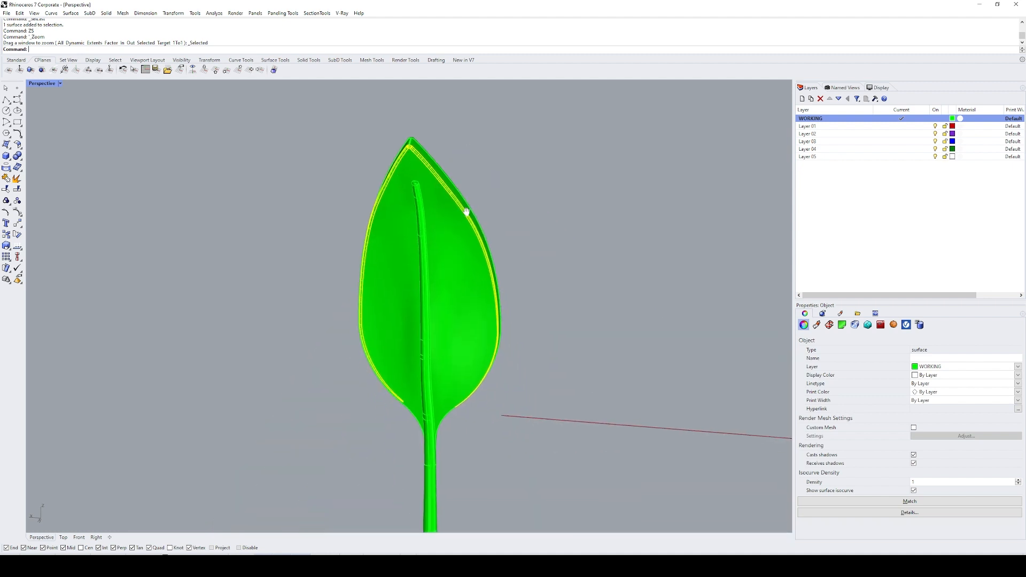
{"action": "right_click_drag", "start_coordinate": [489, 392], "coordinate": [494, 255], "text": "shift"}
Step: Copy the construction line from another leaf onto the filleted leaf and zoom to the copied line
{"action": "scroll", "coordinate": [481, 266], "scroll_direction": "down", "scroll_amount": 10}
{"action": "right_click_drag", "start_coordinate": [675, 317], "coordinate": [451, 332], "text": "shift"}
{"action": "key", "text": "Escape"}
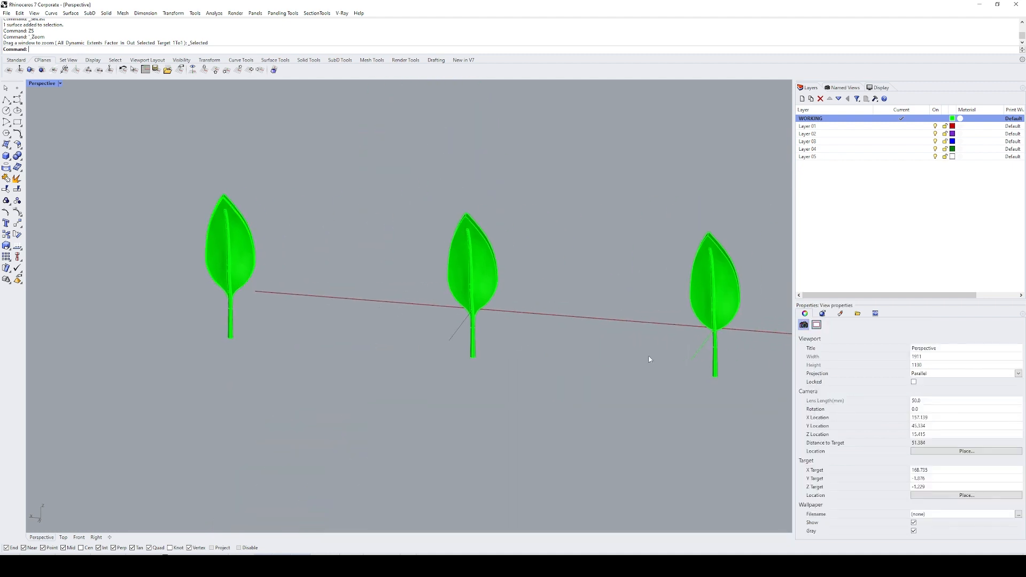
{"action": "left_click", "coordinate": [696, 354]}
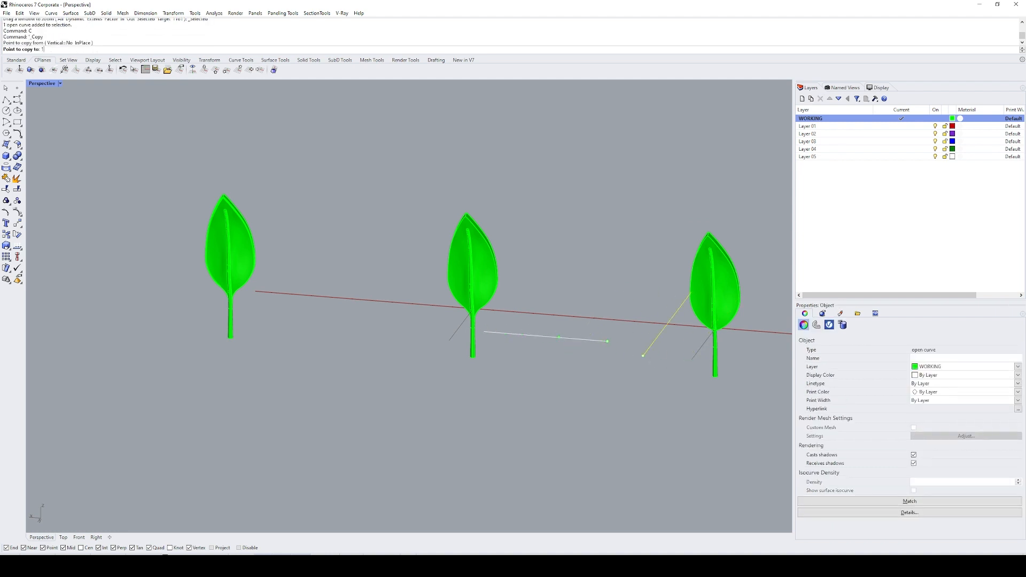
{"action": "key", "text": "Return"}
{"action": "type", "text": "SL"}
{"action": "key", "text": "Return"}
{"action": "type", "text": "ZS"}
{"action": "key", "text": "Return"}
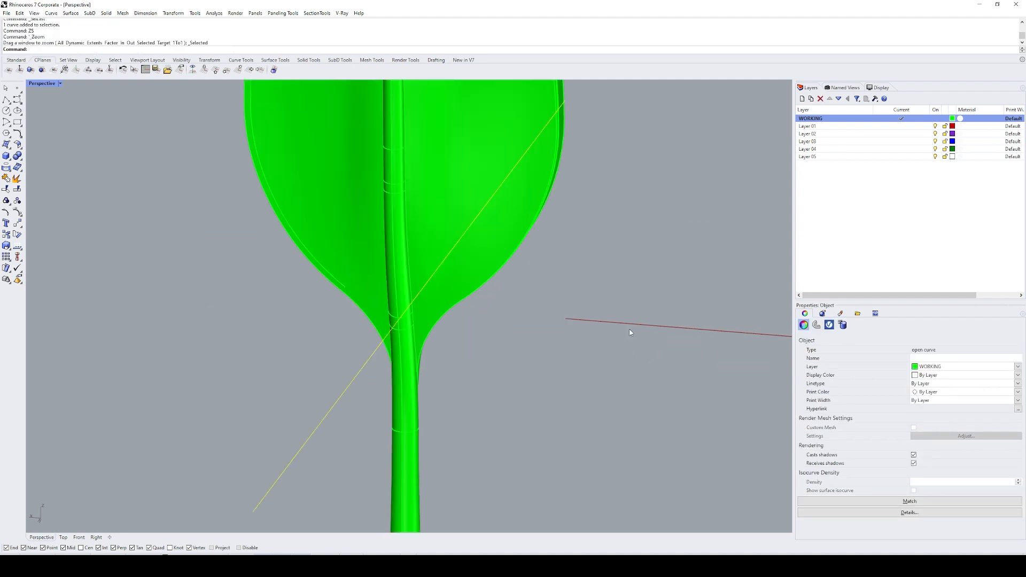
{"action": "key", "text": "Escape"}
{"action": "right_click_drag", "start_coordinate": [527, 250], "coordinate": [525, 347], "text": "shift"}
{"action": "left_click", "coordinate": [250, 114]}
{"action": "left_click", "coordinate": [249, 115]}
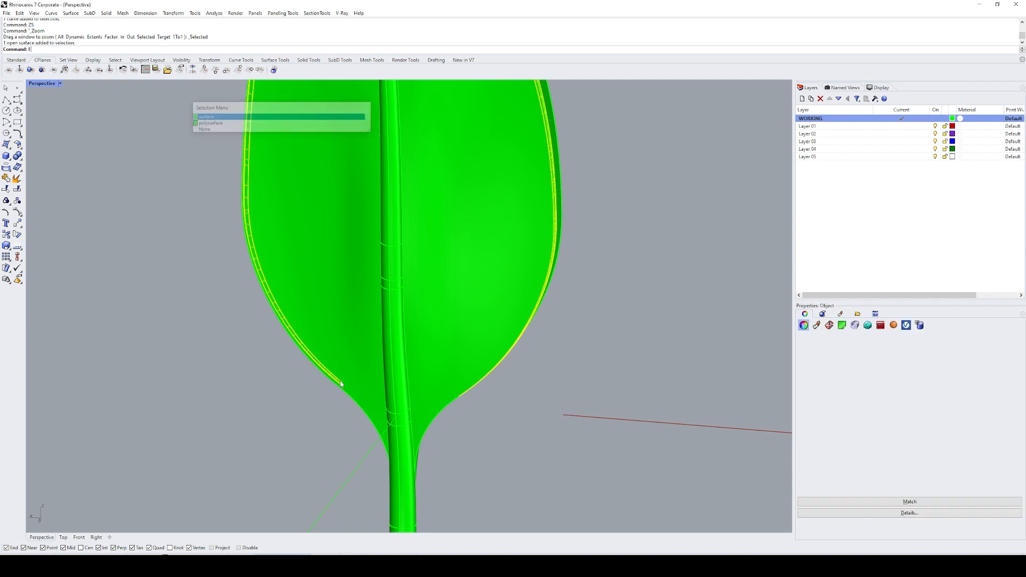
{"action": "type", "text": "E"}
{"action": "key", "text": "Return"}
{"action": "key", "text": "ctrl+z"}
Step: Split the midrib-side fillet surface with the copied construction line and delete one half of it
{"action": "scroll", "coordinate": [511, 380], "scroll_direction": "down", "scroll_amount": 3}
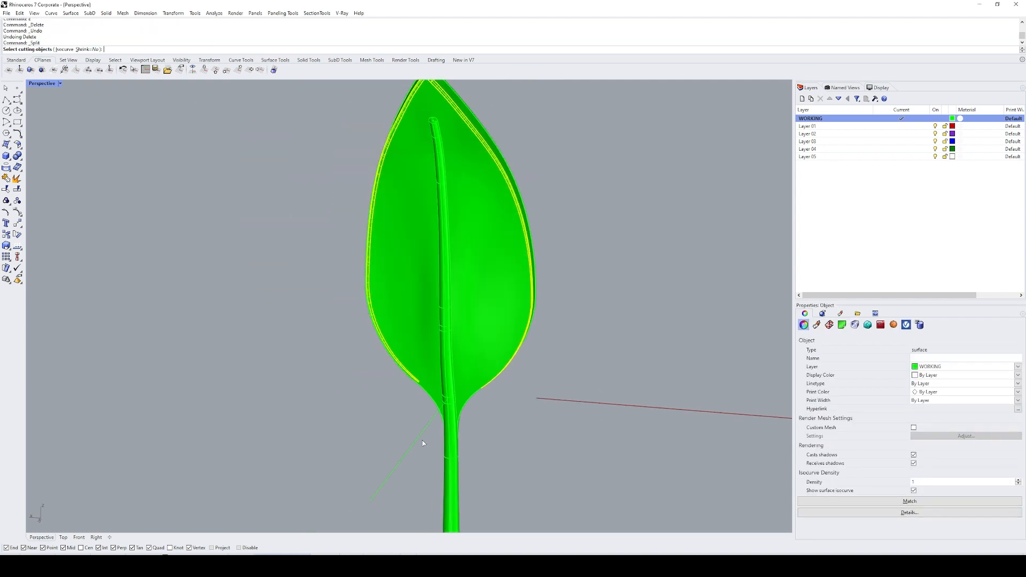
{"action": "left_click_drag", "start_coordinate": [507, 323], "coordinate": [504, 326], "text": "ctrl"}
{"action": "type", "text": "E"}
{"action": "key", "text": "Return"}
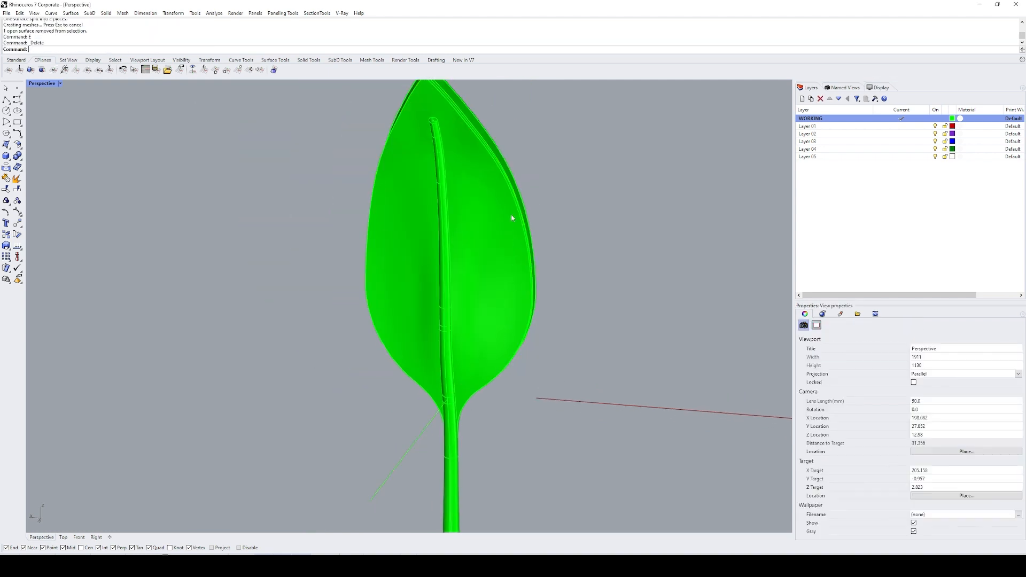
Step: Mirror the remaining half of the fillet surface across the copied construction line
{"action": "scroll", "coordinate": [512, 217], "scroll_direction": "up", "scroll_amount": 5}
{"action": "left_click", "coordinate": [468, 209]}
{"action": "right_click", "coordinate": [468, 209]}
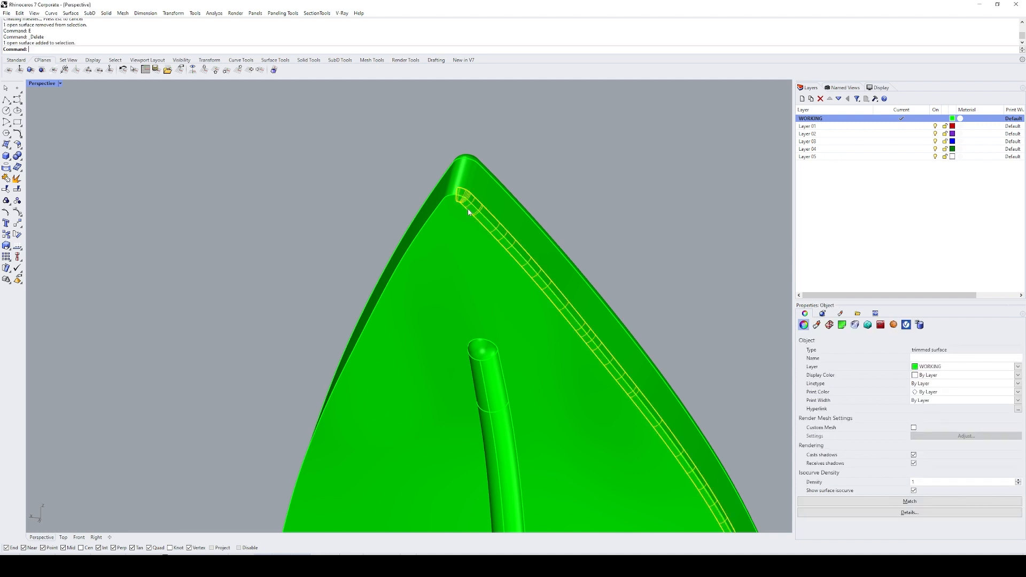
{"action": "scroll", "coordinate": [452, 195], "scroll_direction": "up", "scroll_amount": 1}
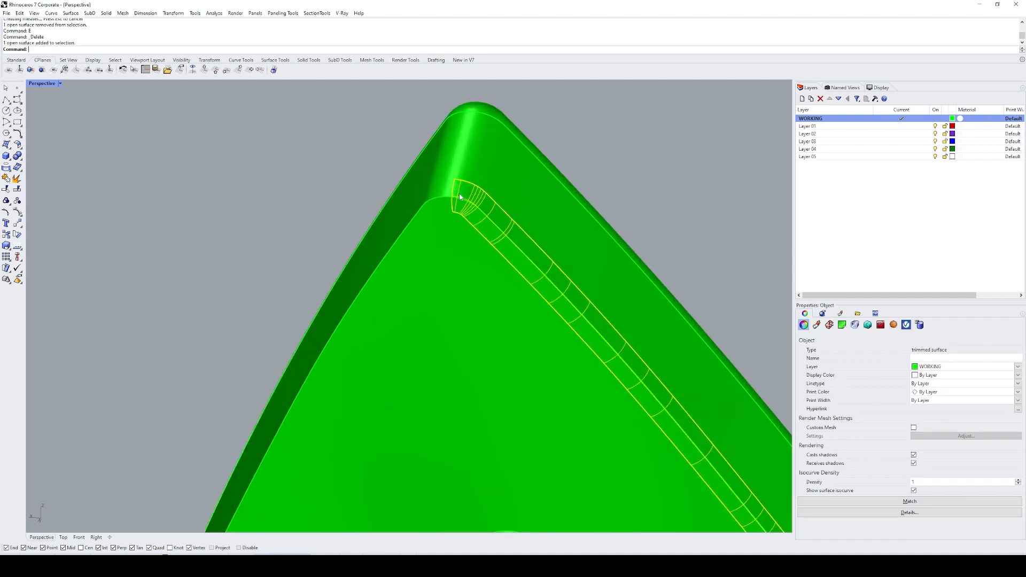
{"action": "scroll", "coordinate": [465, 214], "scroll_direction": "down", "scroll_amount": 3}
{"action": "scroll", "coordinate": [480, 234], "scroll_direction": "up", "scroll_amount": 2}
{"action": "scroll", "coordinate": [480, 234], "scroll_direction": "down", "scroll_amount": 4}
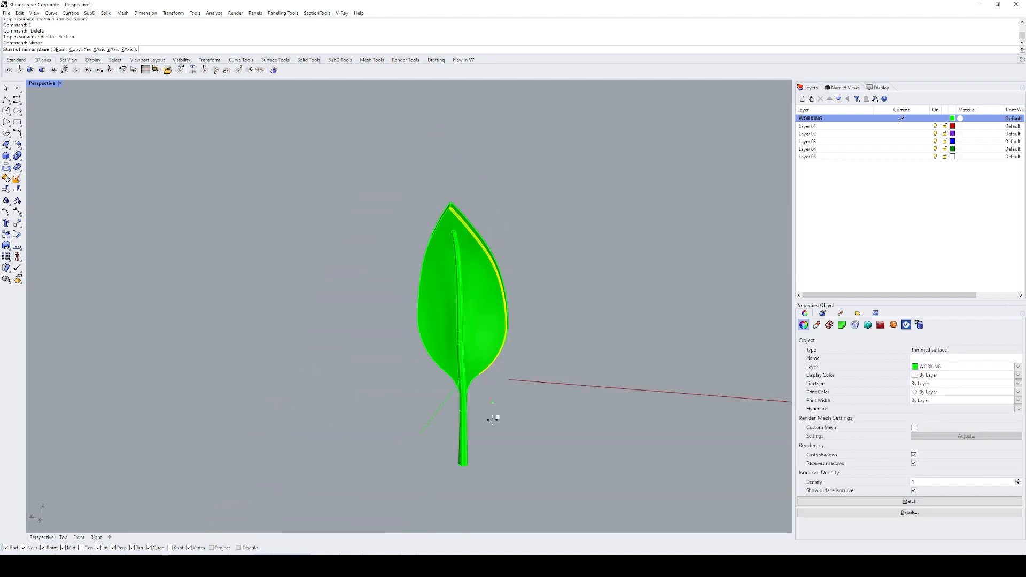
{"action": "left_click", "coordinate": [450, 401]}
{"action": "left_click", "coordinate": [441, 430]}
Step: Join the two mirrored fillet halves and duplicate the border of the joined strip as a curve
{"action": "scroll", "coordinate": [481, 227], "scroll_direction": "up", "scroll_amount": 5}
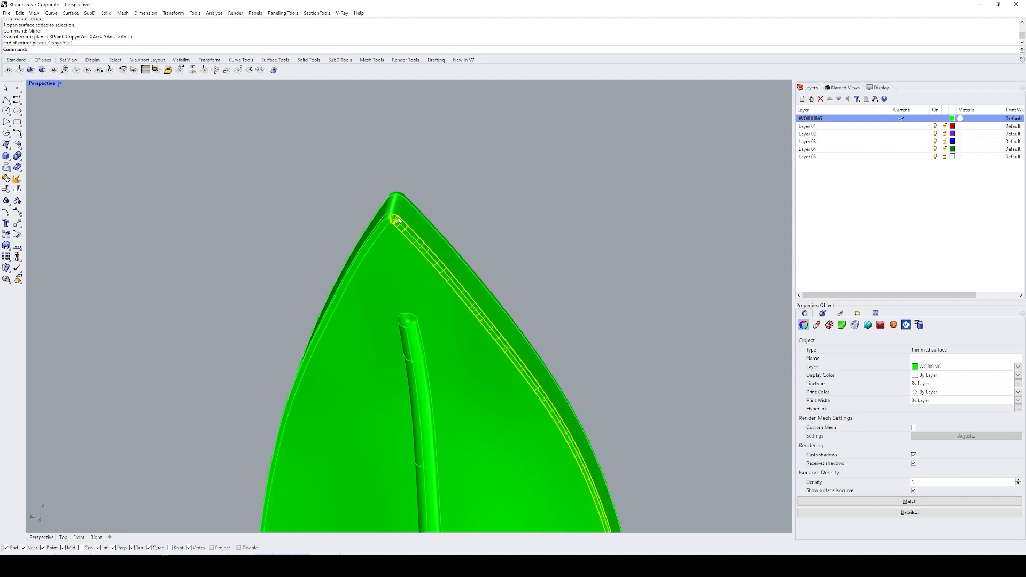
{"action": "left_click", "coordinate": [386, 231]}
{"action": "left_click", "coordinate": [386, 231]}
{"action": "right_click_drag", "start_coordinate": [409, 221], "coordinate": [411, 200], "text": "shift"}
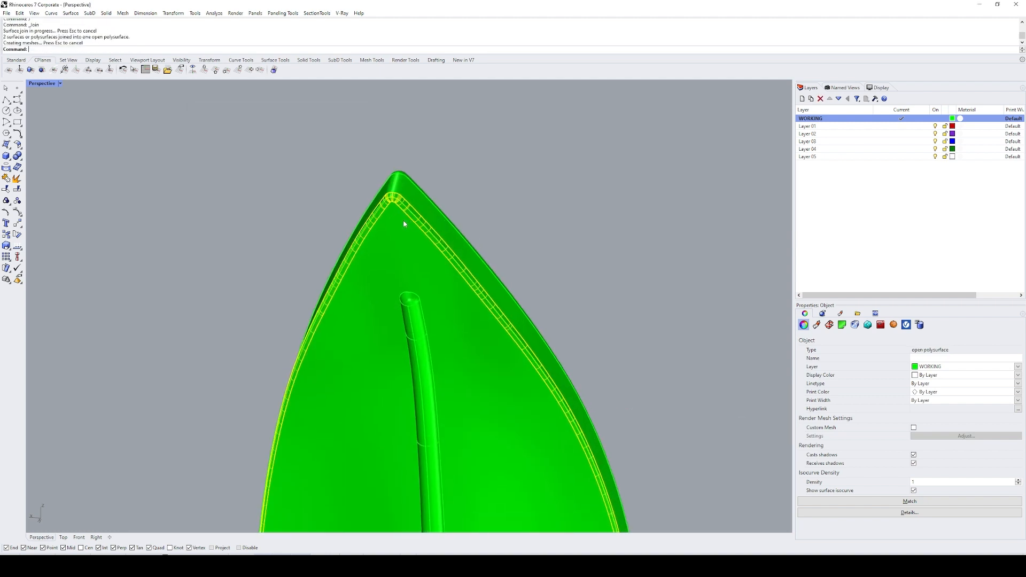
{"action": "scroll", "coordinate": [465, 229], "scroll_direction": "down", "scroll_amount": 5}
{"action": "type", "text": "DB"}
{"action": "key", "text": "Return"}
{"action": "scroll", "coordinate": [442, 214], "scroll_direction": "up", "scroll_amount": 5}
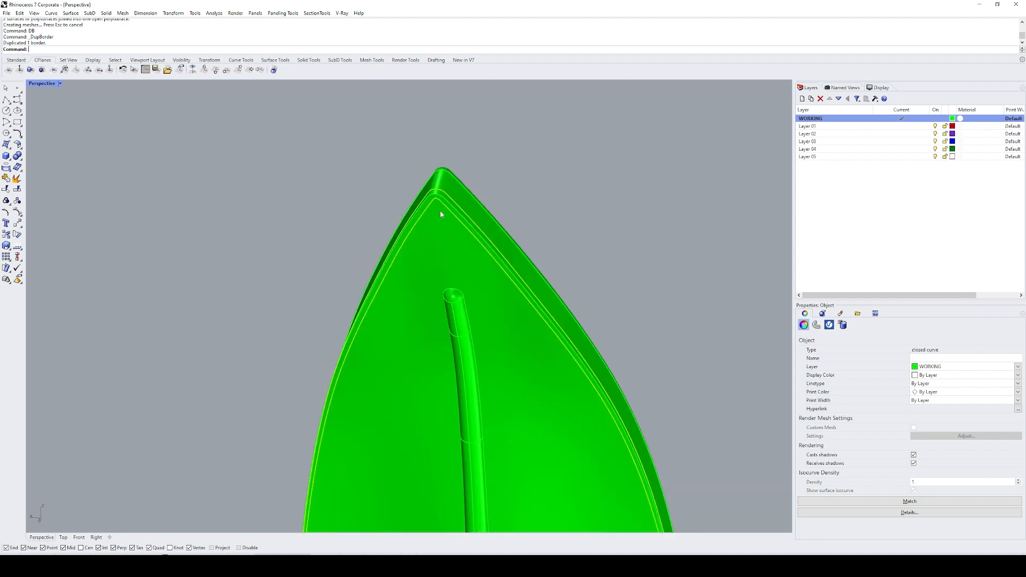
Step: Try to trim the leaf with the duplicated border curve of the fillet strip
{"action": "scroll", "coordinate": [441, 214], "scroll_direction": "up", "scroll_amount": 4}
{"action": "type", "text": "T"}
{"action": "key", "text": "Return"}
Step: Extract the leaf's side surface and try to split it with the duplicated border curve
{"action": "key", "text": "Return"}
{"action": "scroll", "coordinate": [492, 213], "scroll_direction": "down", "scroll_amount": 6}
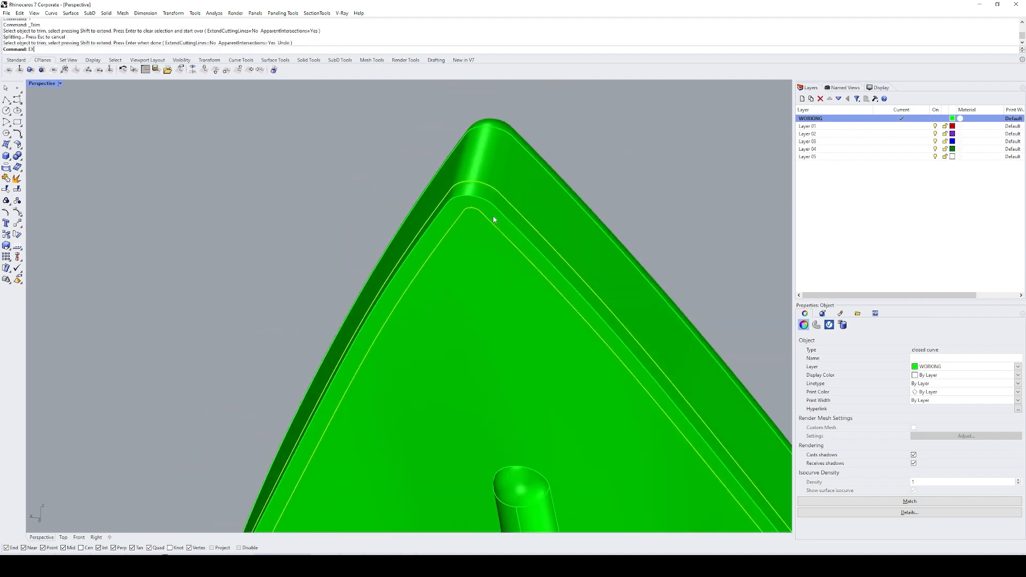
{"action": "type", "text": "EXT"}
{"action": "key", "text": "Return"}
{"action": "left_click", "coordinate": [523, 198]}
{"action": "key", "text": "Return"}
{"action": "type", "text": "S"}
{"action": "key", "text": "Return"}
{"action": "left_click", "coordinate": [509, 203]}
{"action": "key", "text": "Return"}
{"action": "key", "text": "Return"}
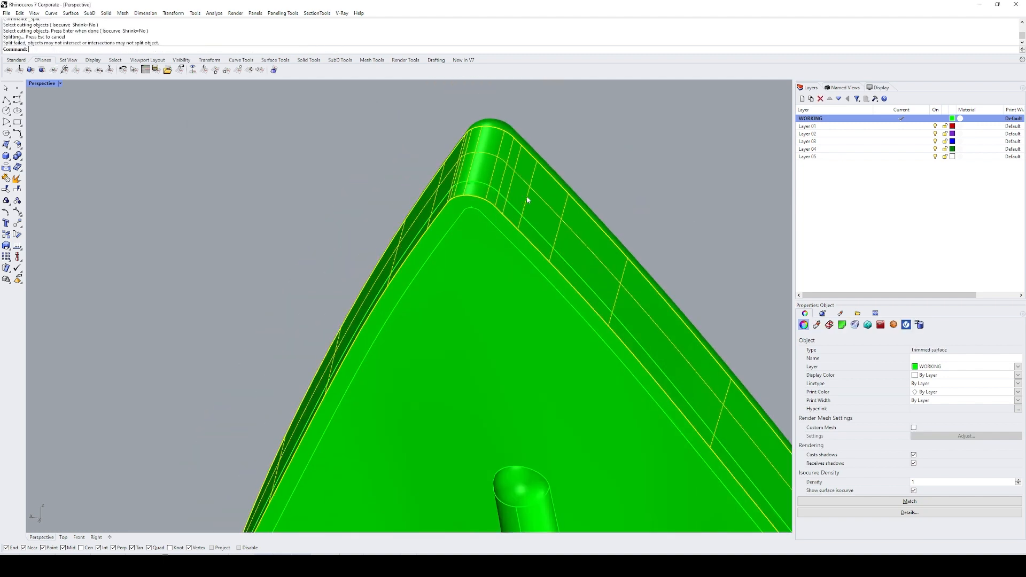
Step: Examine how the border curve meets the leaf's side surface near the leaf base and around the tip
{"action": "left_click", "coordinate": [526, 198], "text": "ctrl"}
{"action": "scroll", "coordinate": [550, 240], "scroll_direction": "down", "scroll_amount": 12}
{"action": "scroll", "coordinate": [591, 284], "scroll_direction": "down", "scroll_amount": 2}
{"action": "right_click_drag", "start_coordinate": [605, 382], "coordinate": [420, 316], "text": "shift"}
{"action": "scroll", "coordinate": [475, 319], "scroll_direction": "up", "scroll_amount": 10}
{"action": "left_click", "coordinate": [420, 319]}
{"action": "scroll", "coordinate": [374, 329], "scroll_direction": "up", "scroll_amount": 10}
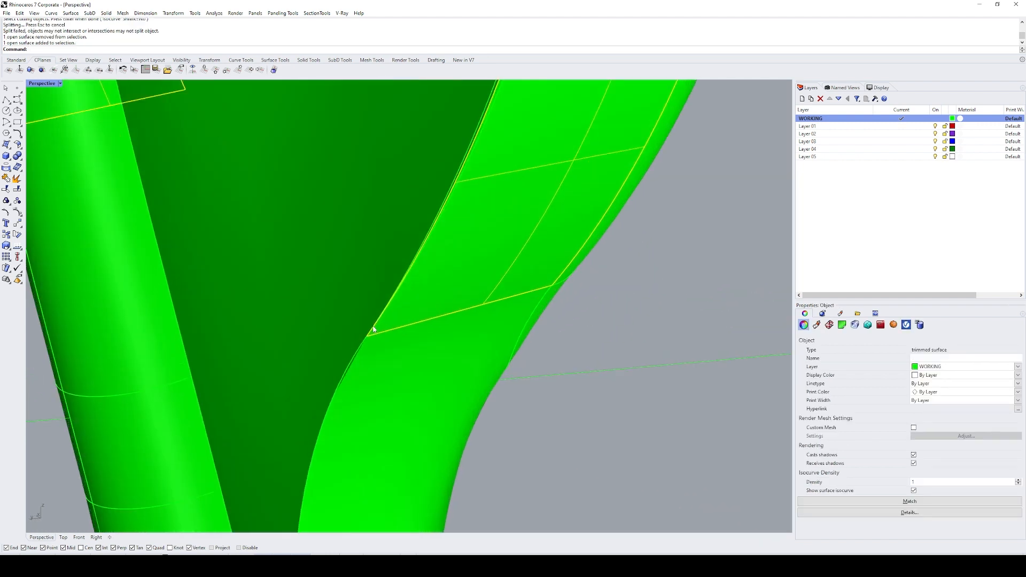
{"action": "left_click", "coordinate": [378, 325]}
{"action": "scroll", "coordinate": [374, 332], "scroll_direction": "up", "scroll_amount": 8}
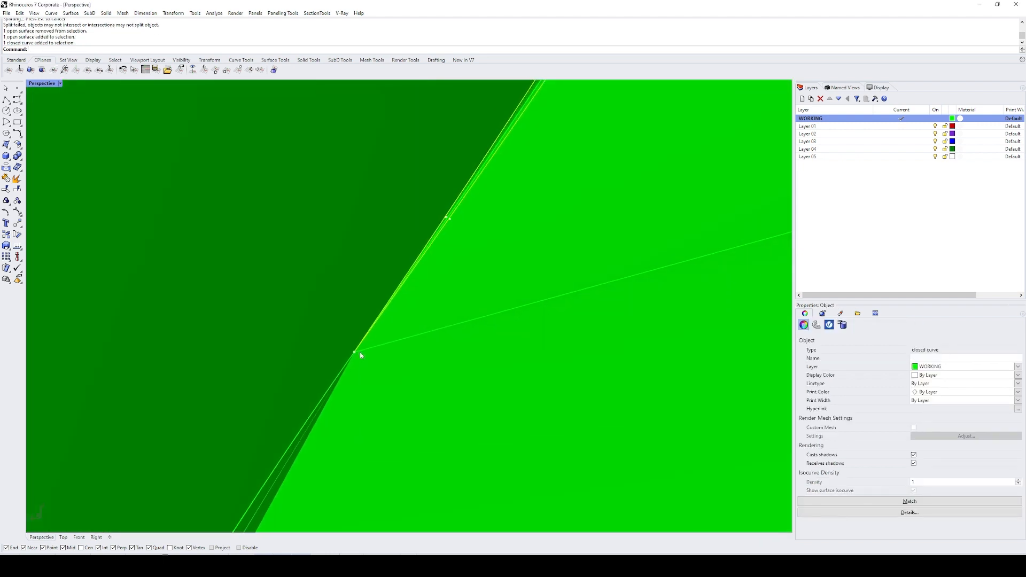
{"action": "scroll", "coordinate": [382, 360], "scroll_direction": "down", "scroll_amount": 15}
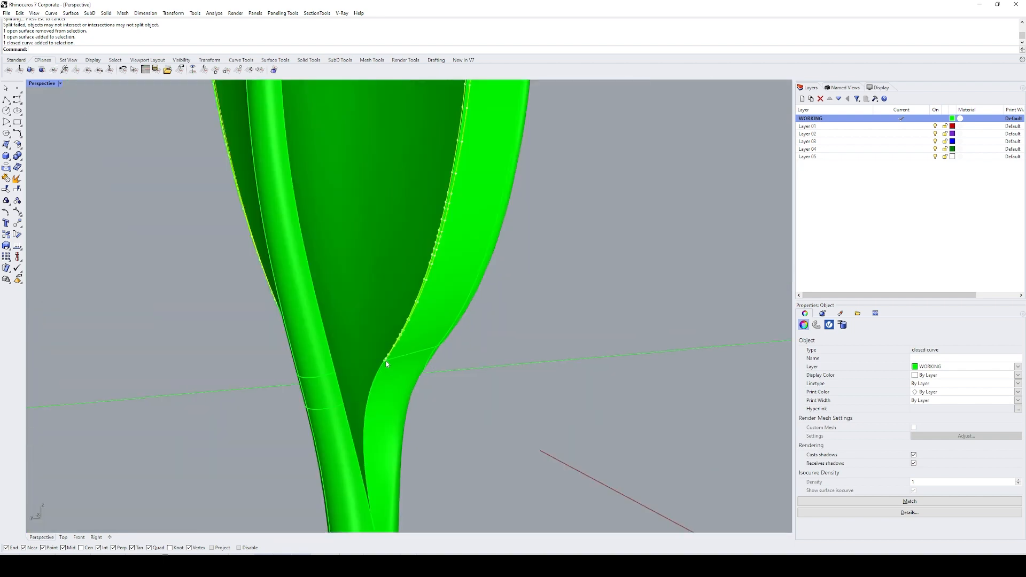
{"action": "right_click_drag", "start_coordinate": [386, 361], "coordinate": [461, 342], "text": "shift"}
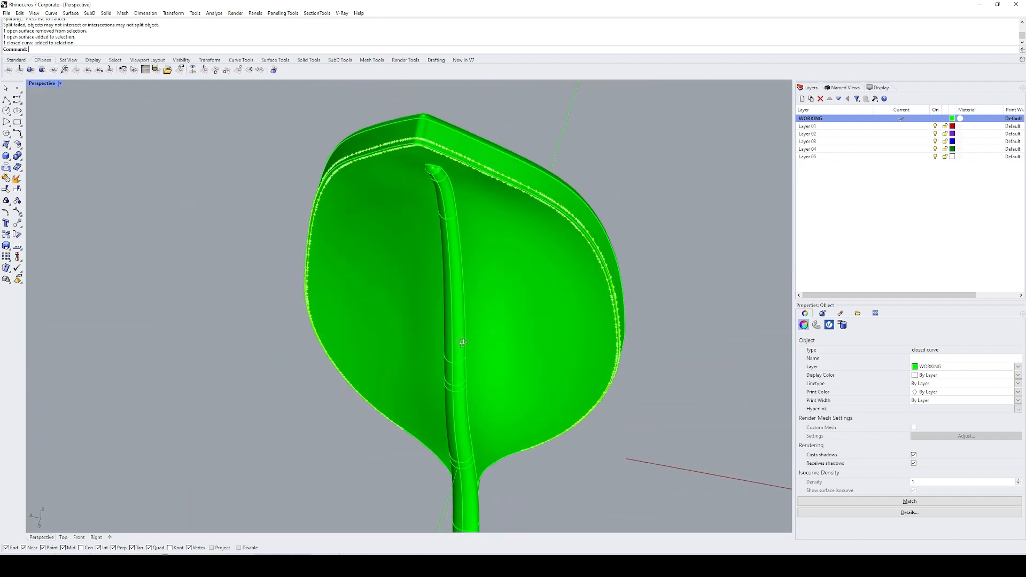
{"action": "scroll", "coordinate": [404, 121], "scroll_direction": "up", "scroll_amount": 10}
{"action": "scroll", "coordinate": [412, 200], "scroll_direction": "down", "scroll_amount": 6}
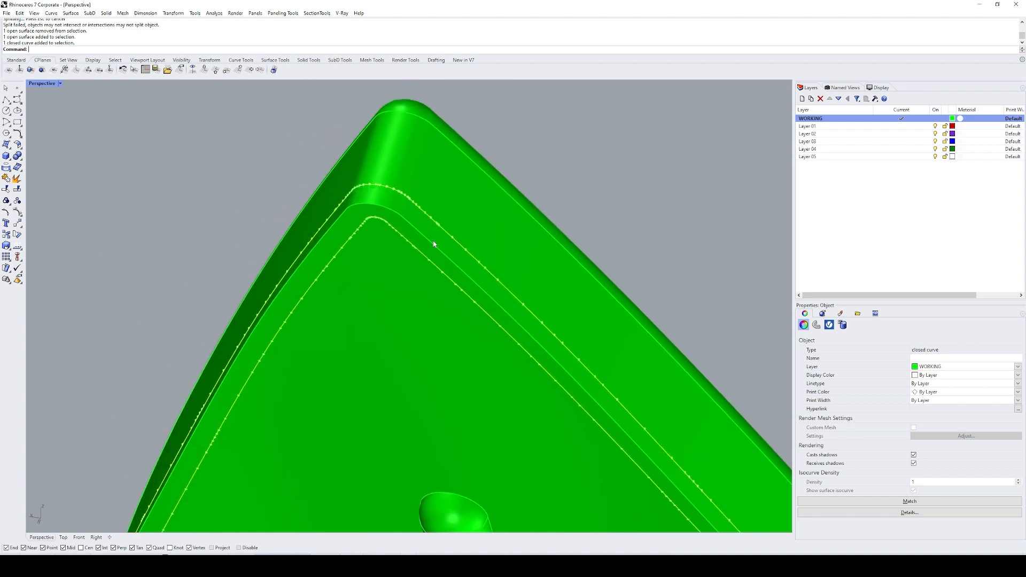
Step: Extract the leaf's face on the midrib side and try to split it with the duplicated border curve
{"action": "left_click", "coordinate": [412, 208]}
{"action": "scroll", "coordinate": [382, 260], "scroll_direction": "up", "scroll_amount": 2}
{"action": "type", "text": "EXT"}
{"action": "key", "text": "Return"}
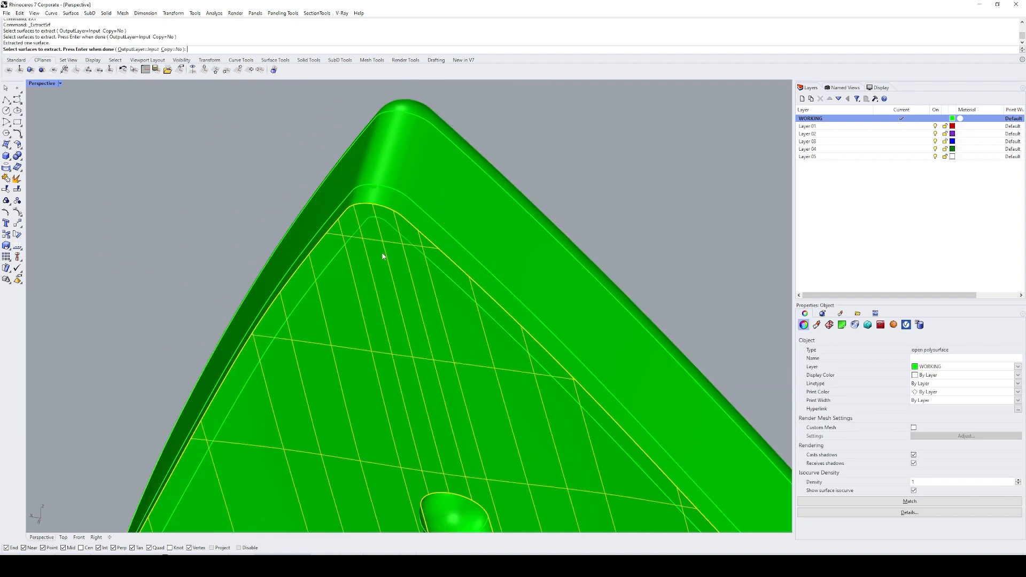
{"action": "left_click", "coordinate": [389, 223]}
{"action": "right_click", "coordinate": [388, 227]}
{"action": "right_click", "coordinate": [388, 228]}
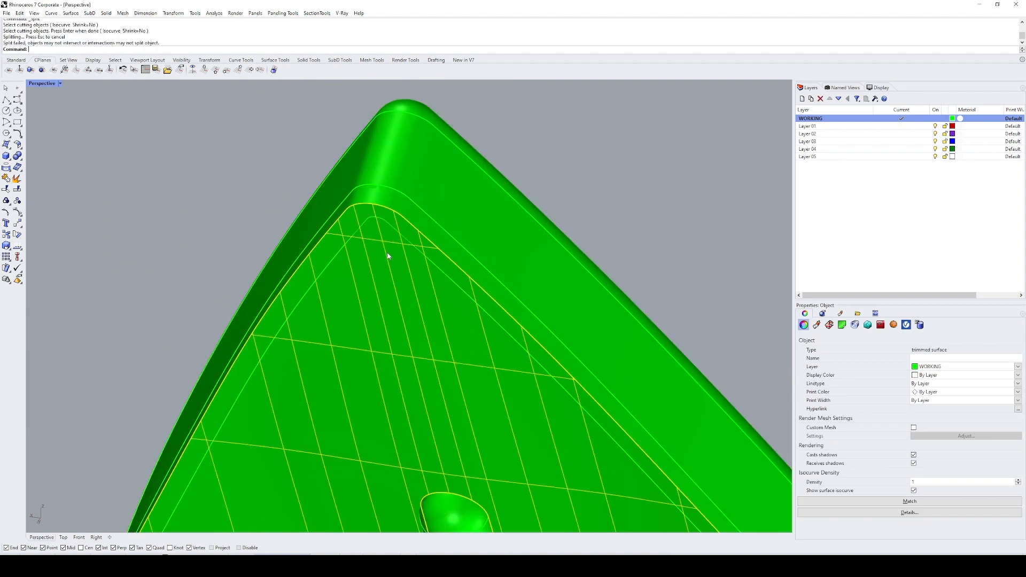
Step: Pull the duplicated border curve of the fillet strip onto the leaf's midrib-side face
{"action": "left_click", "coordinate": [388, 257], "text": "ctrl"}
{"action": "scroll", "coordinate": [396, 228], "scroll_direction": "down", "scroll_amount": 2}
{"action": "left_click", "coordinate": [398, 228]}
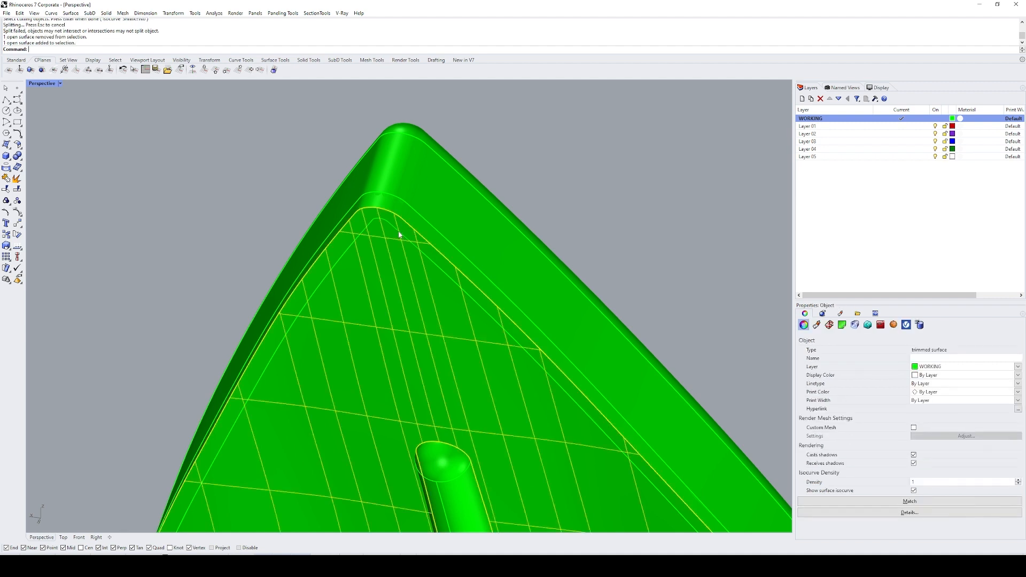
{"action": "left_click", "coordinate": [398, 229]}
{"action": "right_click", "coordinate": [398, 228]}
{"action": "left_click", "coordinate": [391, 262]}
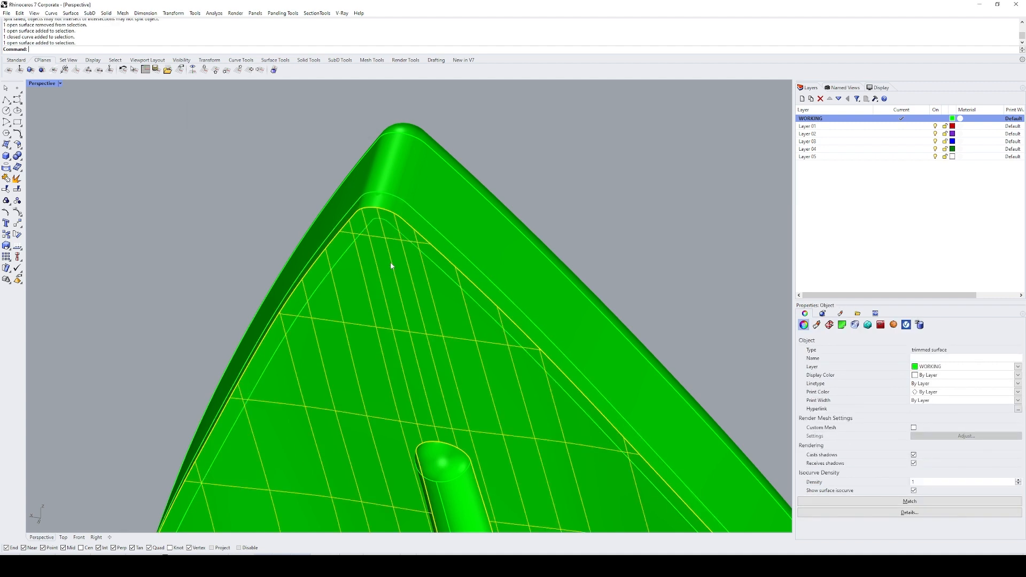
{"action": "left_click", "coordinate": [404, 239]}
{"action": "type", "text": "Pull"}
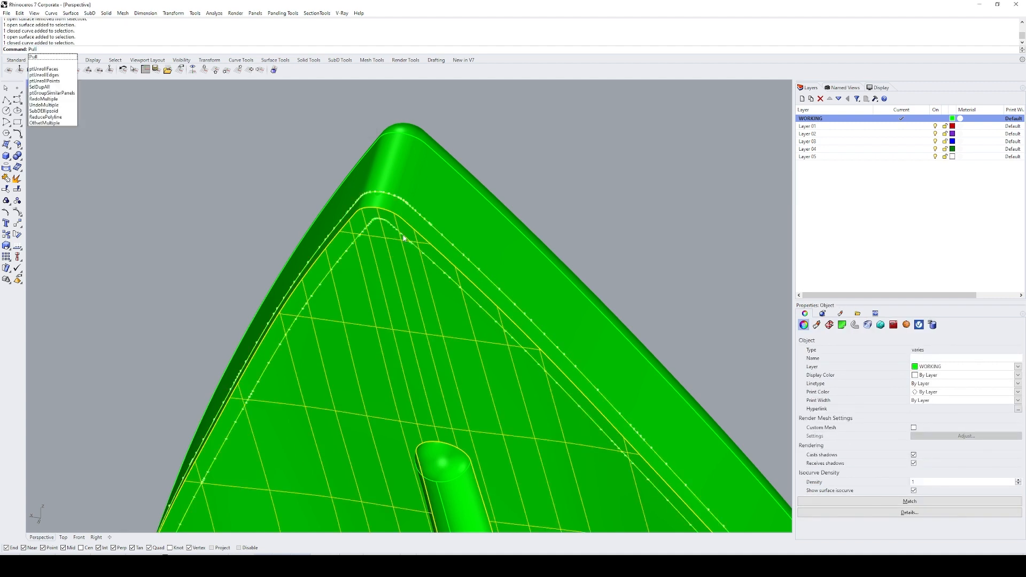
{"action": "key", "text": "Return"}
Step: Trim the outer rim off the midrib-side face with the pulled curves and delete those curves
{"action": "type", "text": "S"}
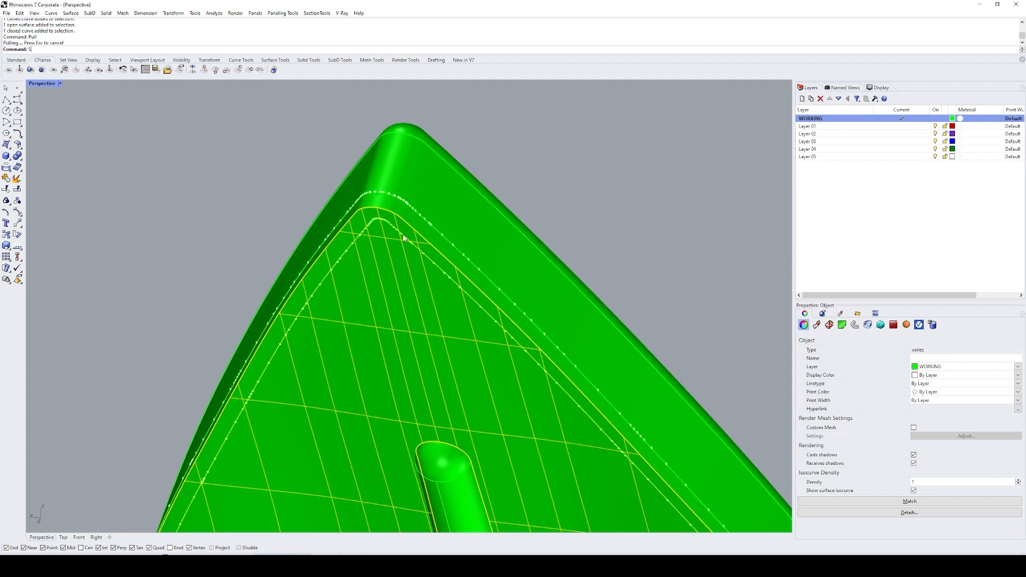
{"action": "type", "text": "L"}
{"action": "key", "text": "Return"}
{"action": "left_click", "coordinate": [401, 234]}
{"action": "key", "text": "Return"}
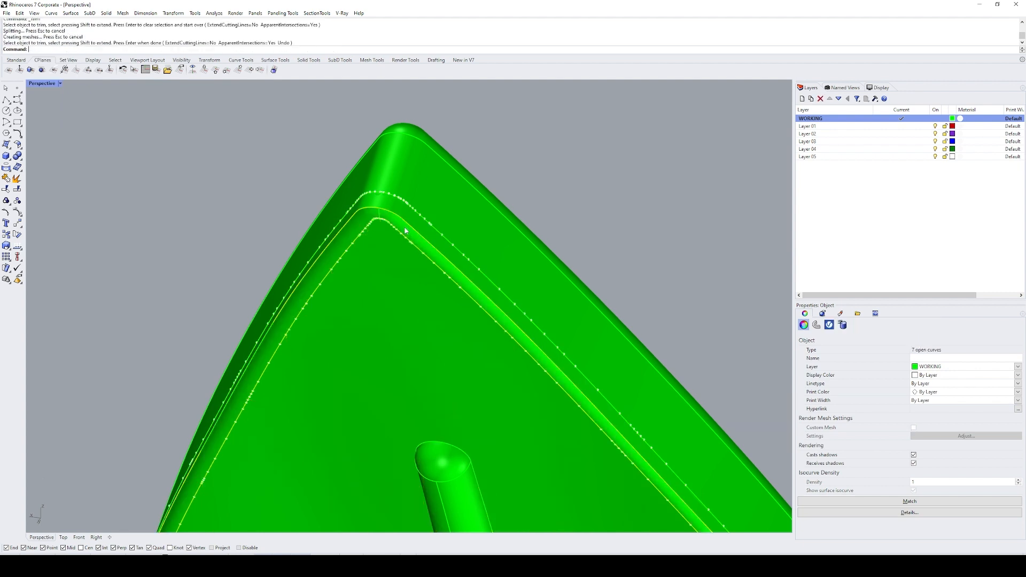
{"action": "type", "text": "E"}
{"action": "key", "text": "Return"}
Step: Pull the duplicated border curve onto the leaf's side surface
{"action": "scroll", "coordinate": [397, 189], "scroll_direction": "up", "scroll_amount": 8}
{"action": "left_click", "coordinate": [425, 205]}
{"action": "key", "text": "Escape"}
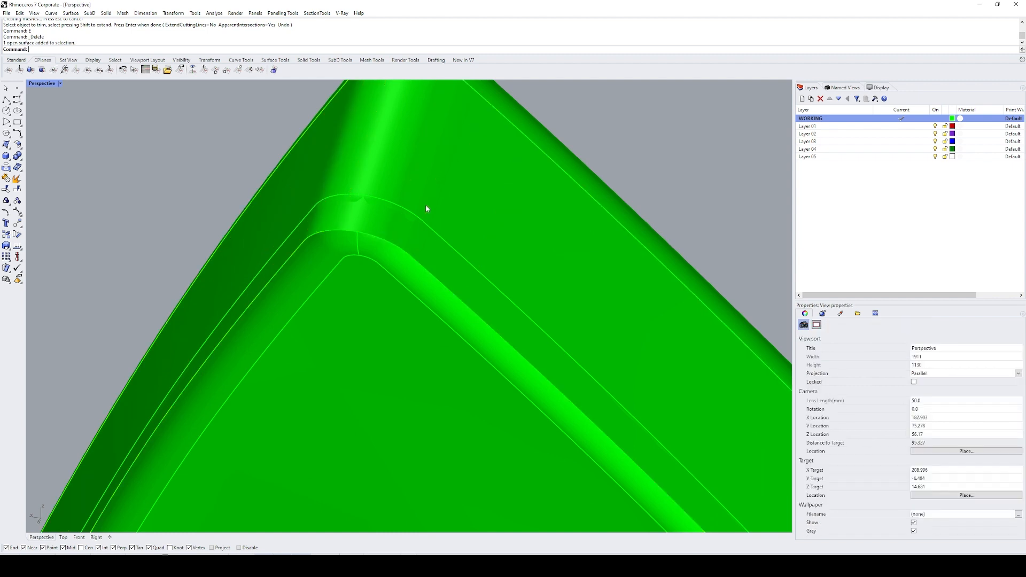
{"action": "left_click", "coordinate": [434, 206]}
{"action": "left_click", "coordinate": [422, 223]}
{"action": "key", "text": "Return"}
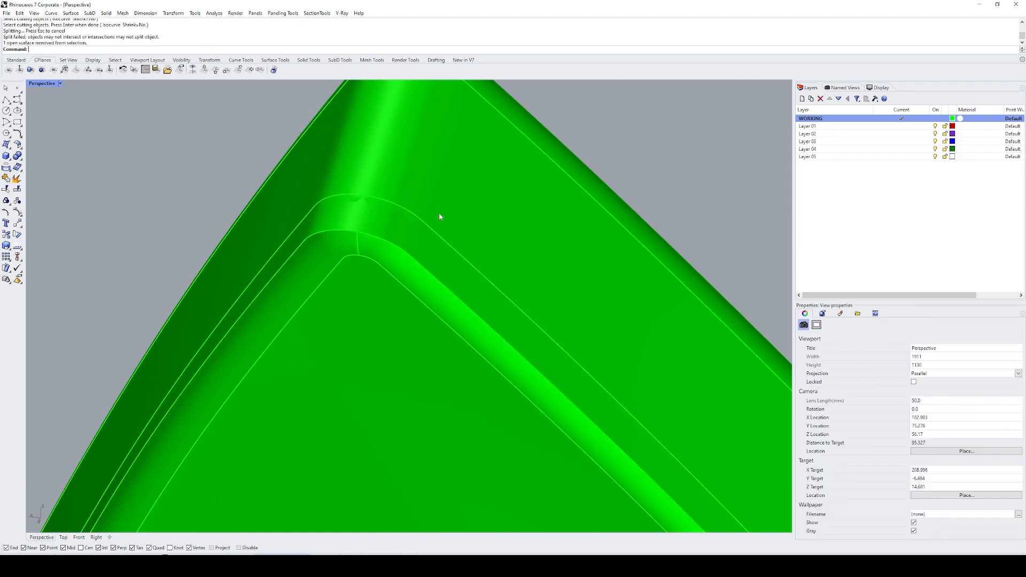
{"action": "left_click", "coordinate": [423, 223]}
{"action": "left_click", "coordinate": [425, 221]}
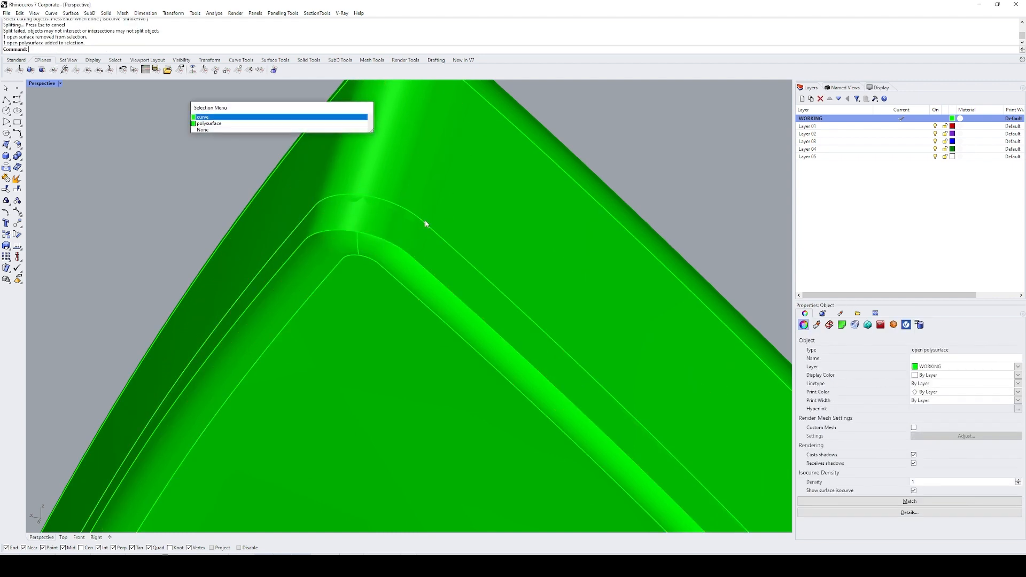
{"action": "right_click", "coordinate": [425, 221]}
{"action": "left_click", "coordinate": [443, 217], "text": "shift"}
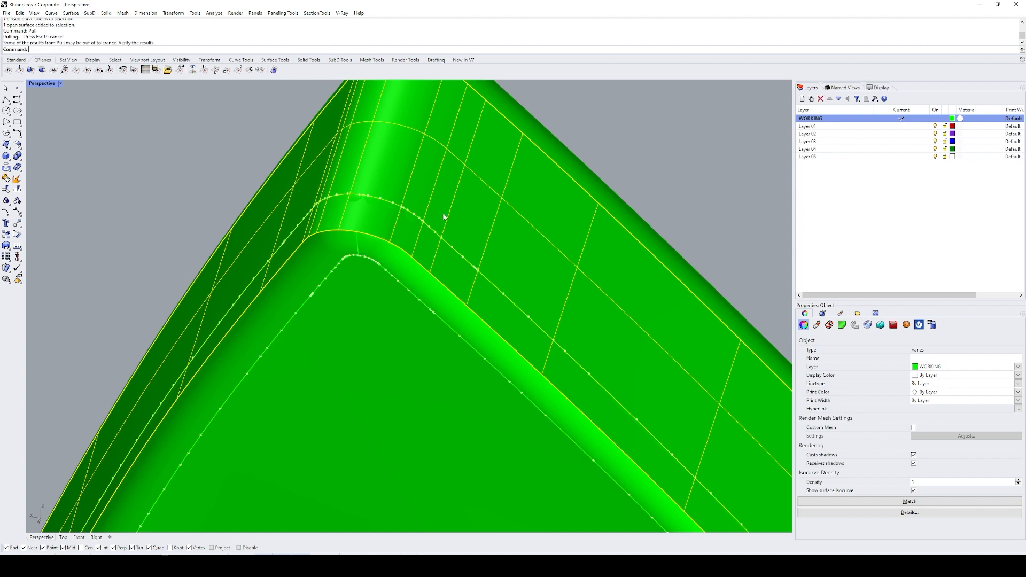
Step: Trim the strip beside the midrib-side edge off the side surface with the pulled curves, and delete those curves
{"action": "type", "text": "SL"}
{"action": "key", "text": "Return"}
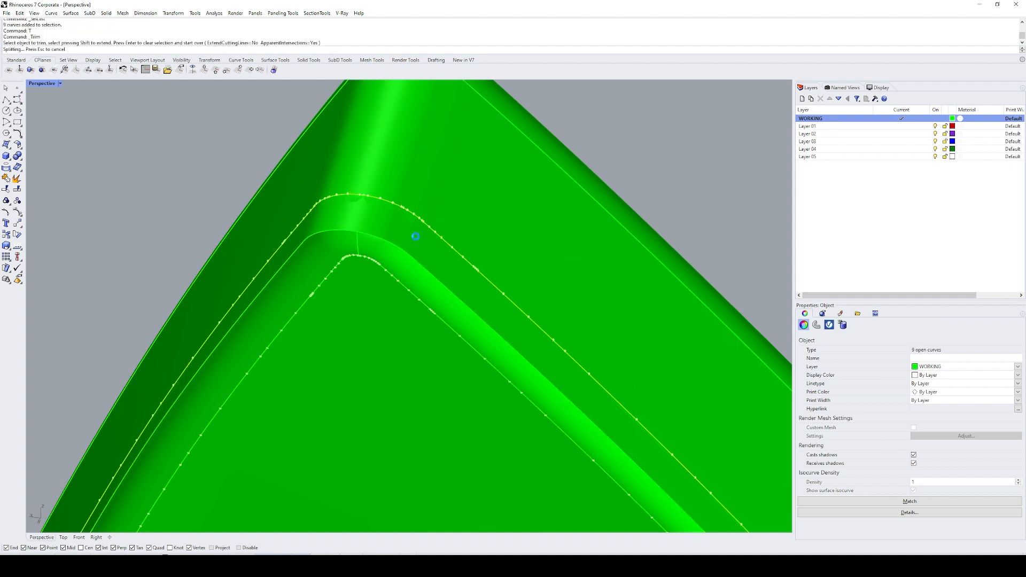
{"action": "key", "text": "Return"}
{"action": "type", "text": "E"}
{"action": "key", "text": "Return"}
Step: Delete the closed border curve duplicated from the fillet strip
{"action": "scroll", "coordinate": [386, 230], "scroll_direction": "down", "scroll_amount": 9}
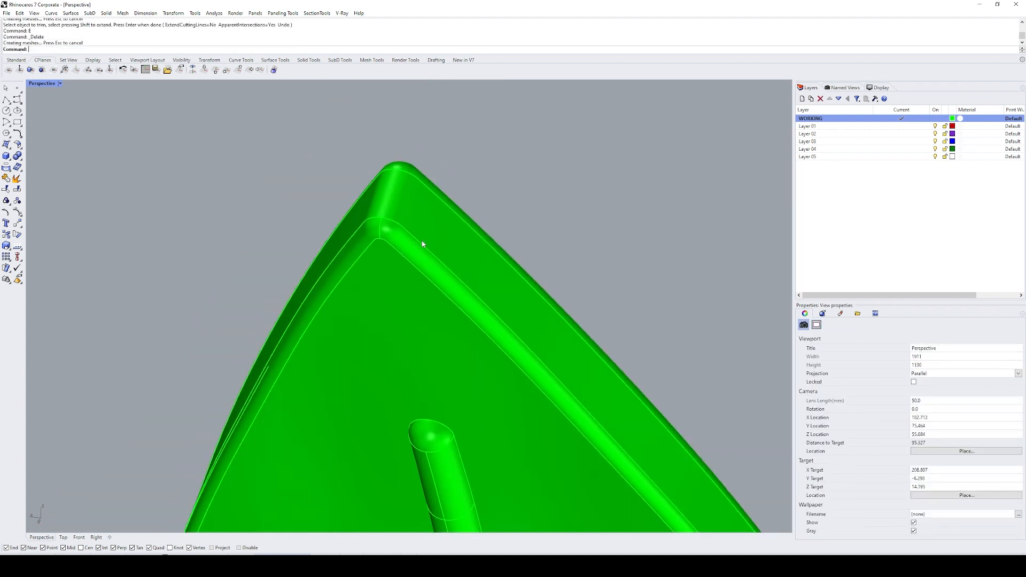
{"action": "left_click", "coordinate": [422, 242]}
{"action": "right_click", "coordinate": [421, 243]}
{"action": "type", "text": "E"}
{"action": "key", "text": "Return"}
Step: Join the fillet strip with the trimmed midrib-side face and the leaf's side surface
{"action": "left_click", "coordinate": [417, 251]}
{"action": "left_click", "coordinate": [426, 247]}
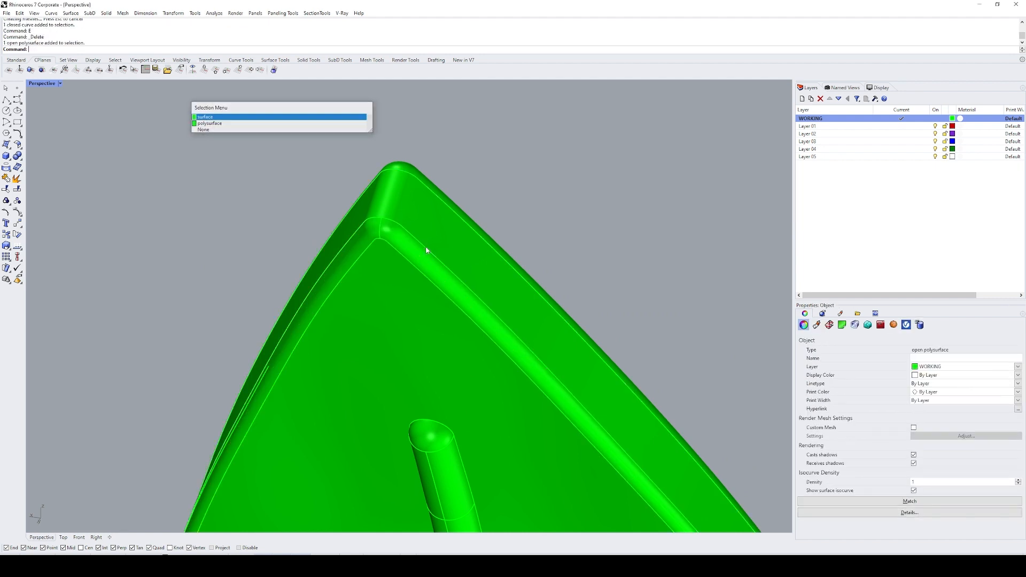
{"action": "right_click", "coordinate": [436, 245]}
{"action": "left_click", "coordinate": [426, 261], "text": "shift"}
{"action": "left_click", "coordinate": [419, 278], "text": "shift"}
{"action": "scroll", "coordinate": [440, 211], "scroll_direction": "down", "scroll_amount": 9}
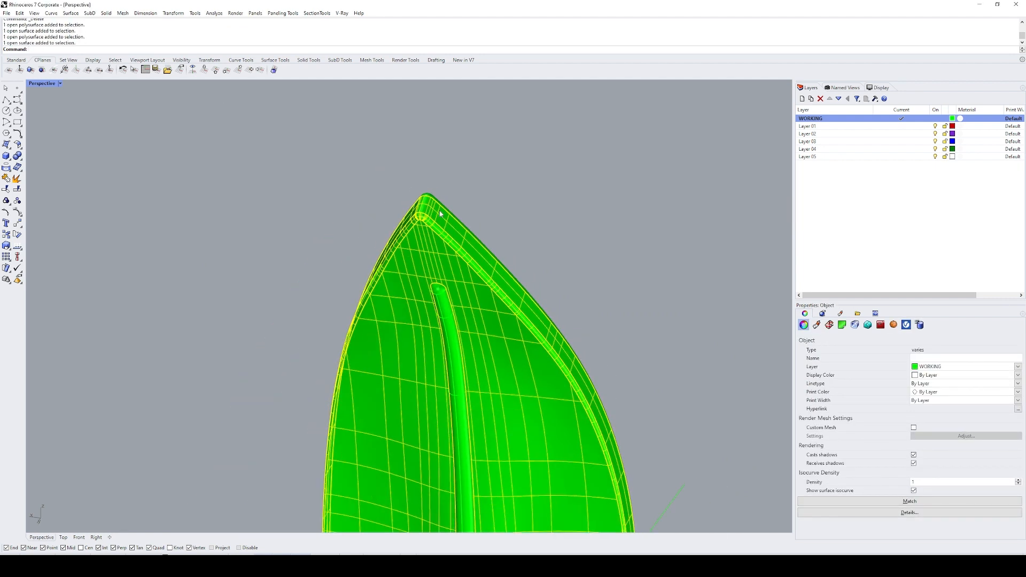
{"action": "type", "text": "J"}
{"action": "key", "text": "Return"}
Step: Select all surfaces of the rounded leaf with a window and join them
{"action": "scroll", "coordinate": [465, 182], "scroll_direction": "down", "scroll_amount": 6}
{"action": "right_click_drag", "start_coordinate": [467, 181], "coordinate": [561, 219]}
{"action": "left_click", "coordinate": [562, 225]}
{"action": "right_click_drag", "start_coordinate": [593, 102], "coordinate": [576, 149], "text": "shift"}
{"action": "left_click_drag", "start_coordinate": [565, 87], "coordinate": [323, 223]}
{"action": "type", "text": "J"}
{"action": "key", "text": "Return"}
{"action": "left_click", "coordinate": [343, 217]}
Step: Start an edge fillet with radius 0.2 on the edges around the midrib, leaving out the lowest segments beside the stem
{"action": "scroll", "coordinate": [491, 139], "scroll_direction": "up", "scroll_amount": 10}
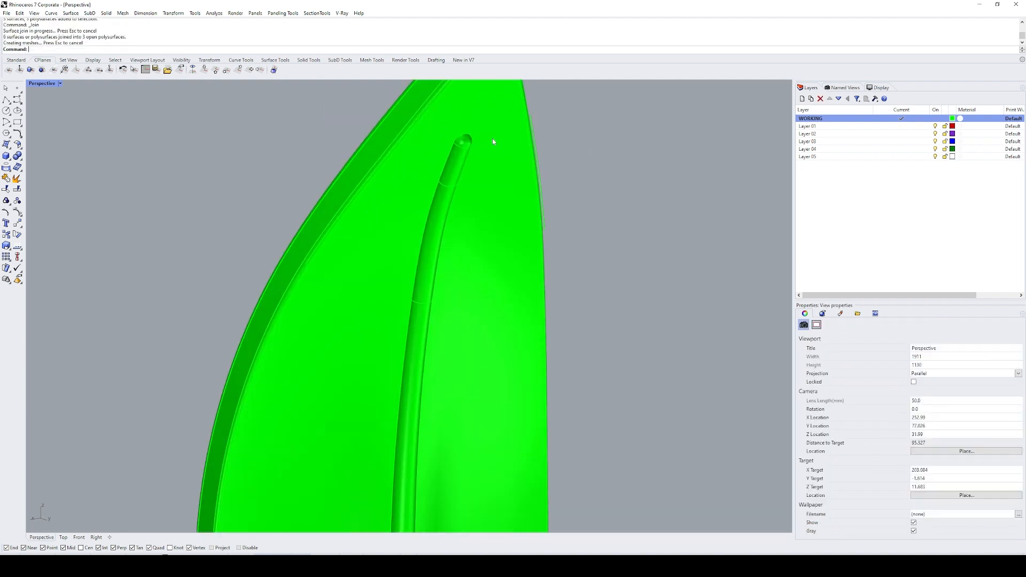
{"action": "type", "text": "FE"}
{"action": "key", "text": "Return"}
{"action": "double_click", "coordinate": [455, 139]}
{"action": "scroll", "coordinate": [455, 140], "scroll_direction": "down", "scroll_amount": 13}
{"action": "scroll", "coordinate": [427, 342], "scroll_direction": "up", "scroll_amount": 8}
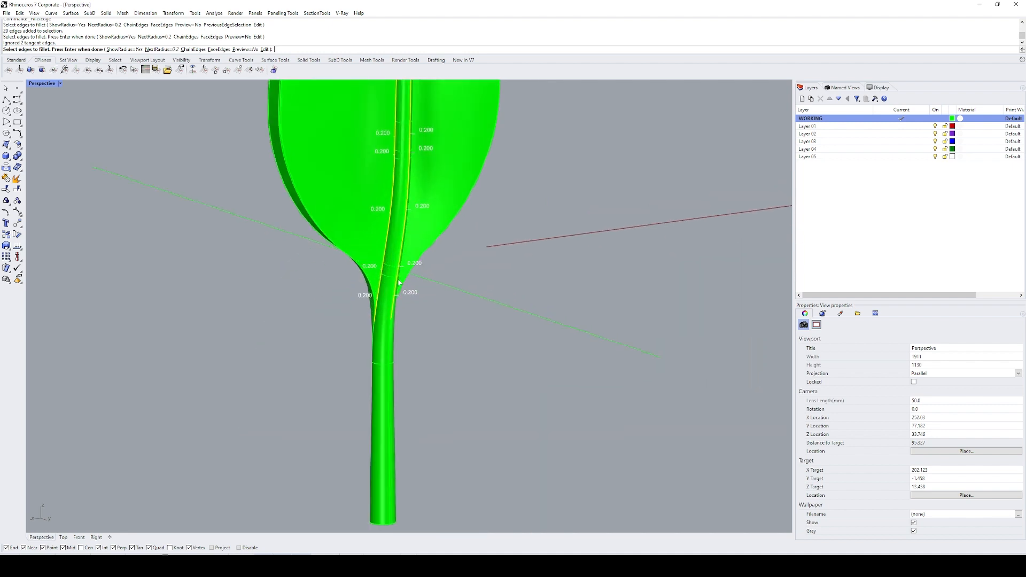
{"action": "left_click", "coordinate": [373, 308]}
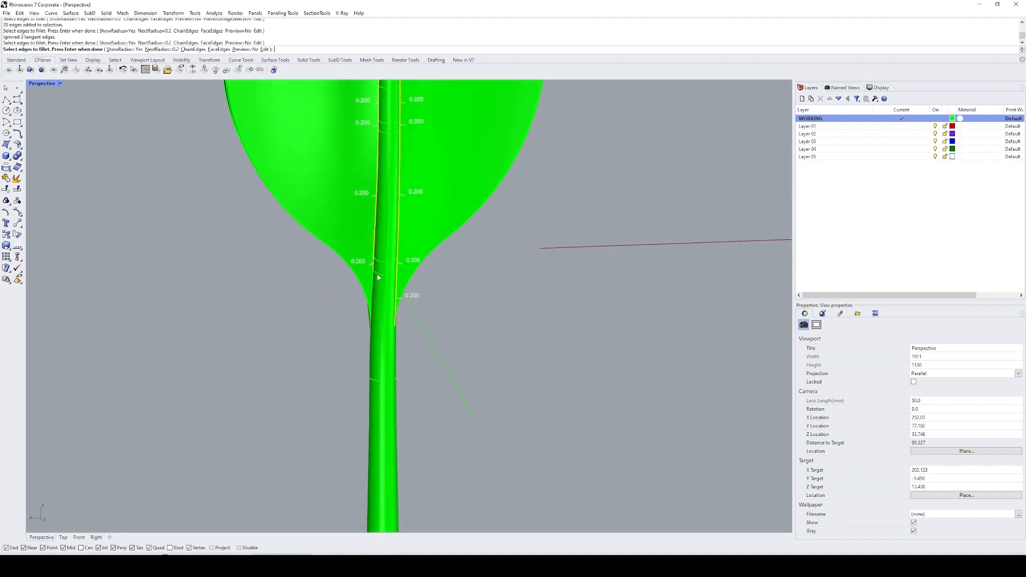
{"action": "scroll", "coordinate": [373, 273], "scroll_direction": "up", "scroll_amount": 4}
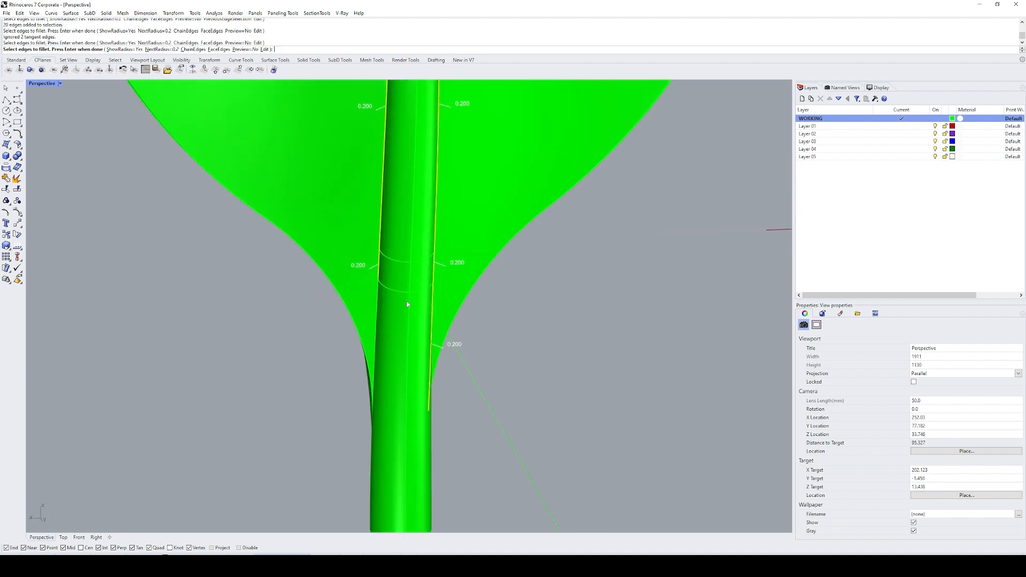
Step: Add a 0.2 radius fillet handle on each midrib edge, some way above the leaf base
{"action": "right_click_drag", "start_coordinate": [408, 305], "coordinate": [488, 258]}
{"action": "scroll", "coordinate": [458, 292], "scroll_direction": "down", "scroll_amount": 10}
{"action": "scroll", "coordinate": [446, 220], "scroll_direction": "up", "scroll_amount": 2}
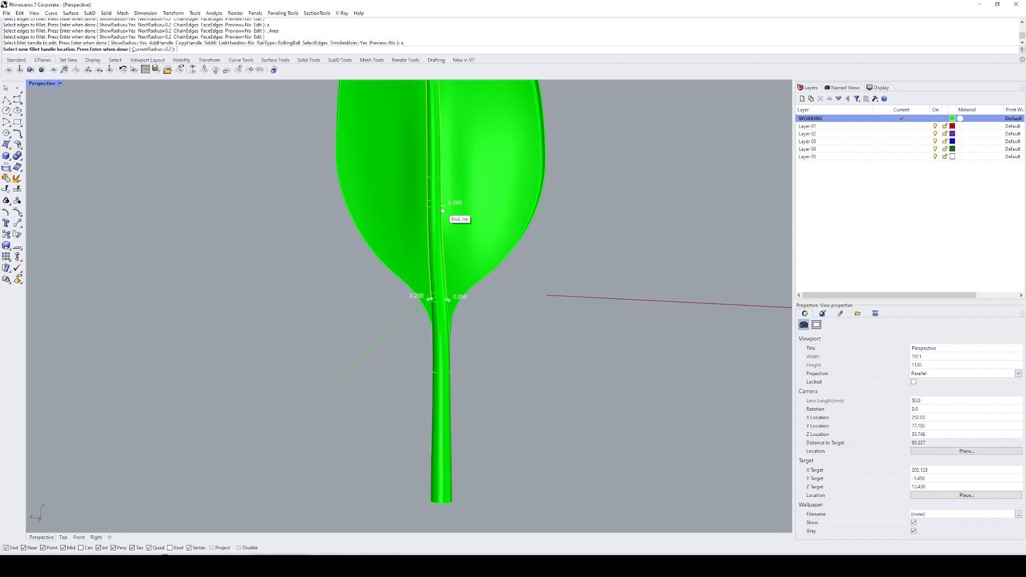
{"action": "left_click", "coordinate": [443, 211]}
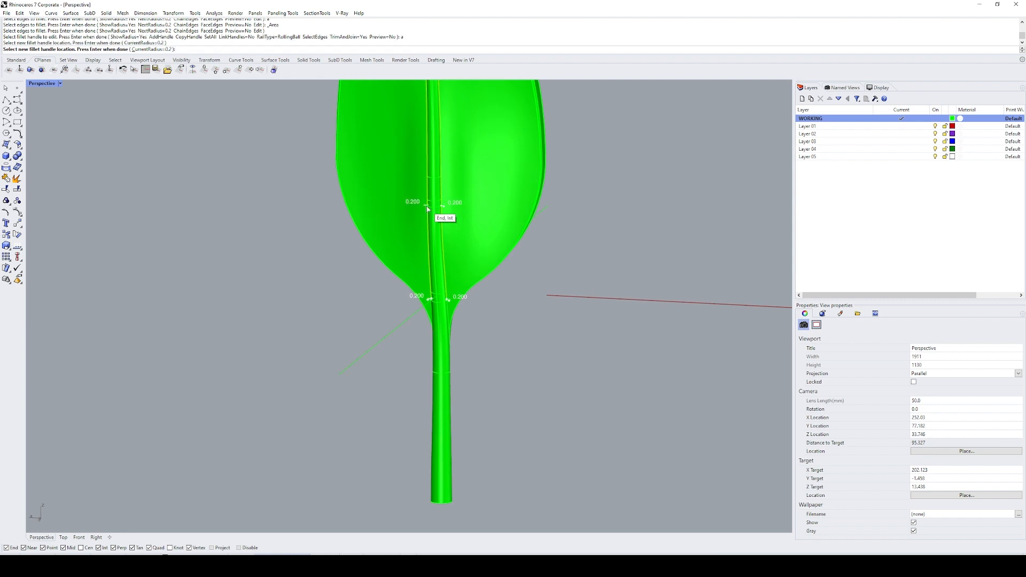
{"action": "left_click", "coordinate": [428, 209]}
{"action": "key", "text": "Return"}
Step: Set the fillet radius at the lower ends of the midrib edges to 0 and create the fillet
{"action": "scroll", "coordinate": [471, 308], "scroll_direction": "up", "scroll_amount": 8}
{"action": "left_click", "coordinate": [439, 296]}
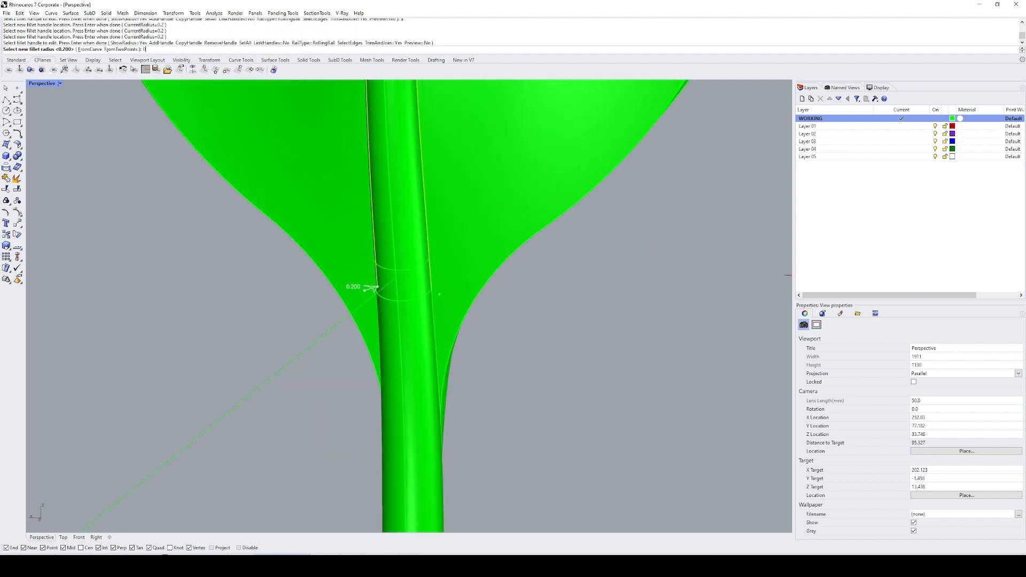
{"action": "key", "text": "Return"}
{"action": "key", "text": "Return"}
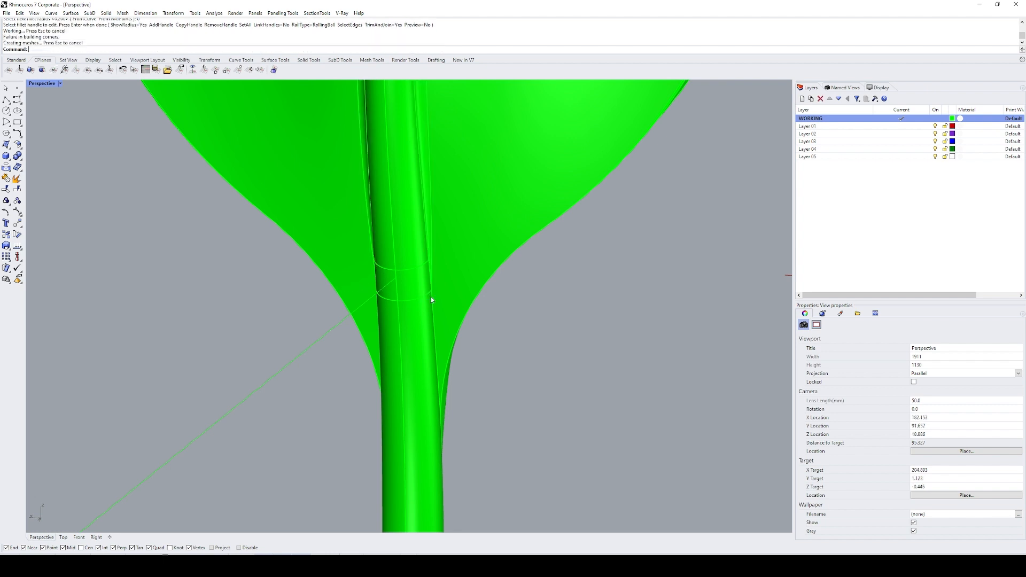
Step: Inspect the new fillet surfaces along the midrib and delete the stray sliver polysurface beside the leaf's outline fillet
{"action": "type", "text": "SL"}
{"action": "key", "text": "Return"}
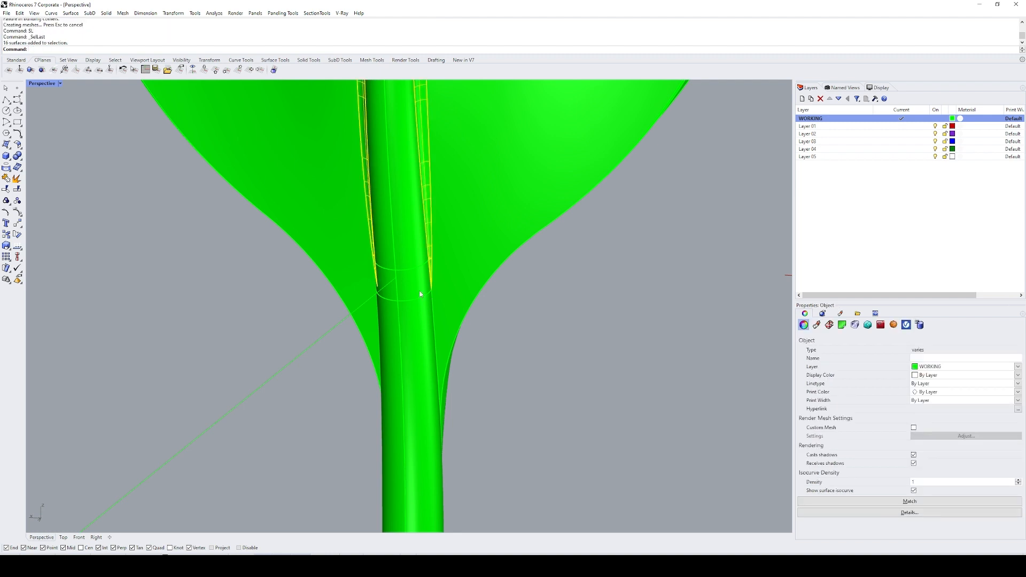
{"action": "scroll", "coordinate": [422, 236], "scroll_direction": "down", "scroll_amount": 5}
{"action": "scroll", "coordinate": [388, 206], "scroll_direction": "up", "scroll_amount": 6}
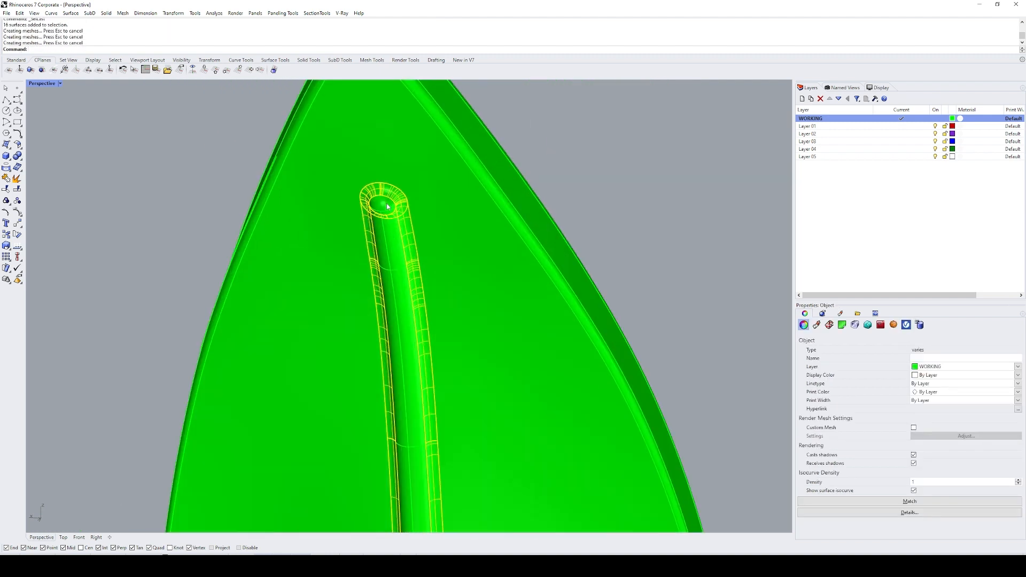
{"action": "right_click_drag", "start_coordinate": [388, 206], "coordinate": [408, 201]}
{"action": "left_click", "coordinate": [408, 201]}
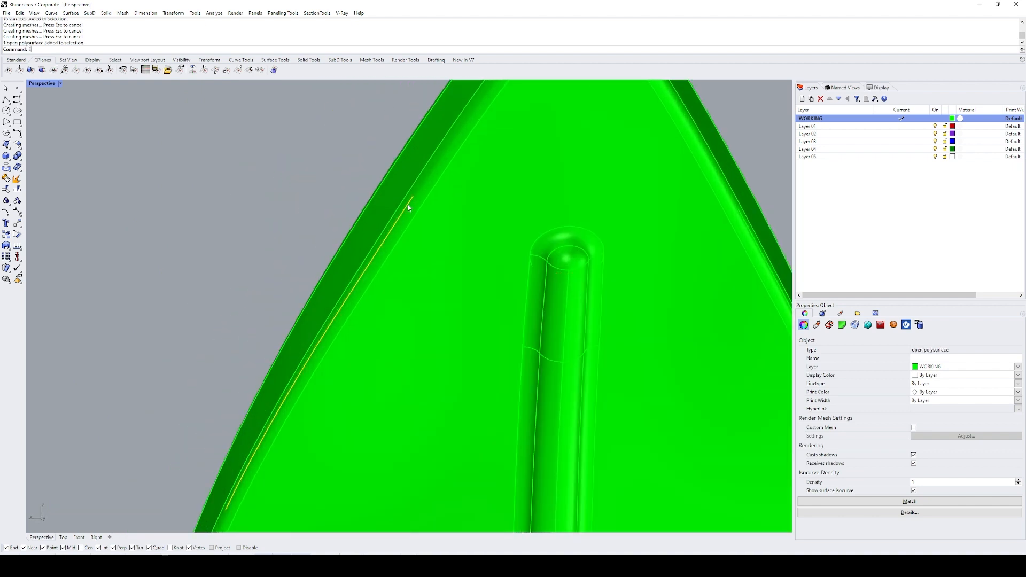
{"action": "key", "text": "space"}
Step: Delete the overlapping surplus fillet surfaces around the midrib's rounded tip
{"action": "scroll", "coordinate": [408, 208], "scroll_direction": "down", "scroll_amount": 6}
{"action": "right_click_drag", "start_coordinate": [459, 234], "coordinate": [408, 248], "text": "shift"}
{"action": "type", "text": "Z"}
{"action": "key", "text": "space"}
{"action": "left_click_drag", "start_coordinate": [328, 207], "coordinate": [481, 278]}
{"action": "left_click", "coordinate": [423, 277]}
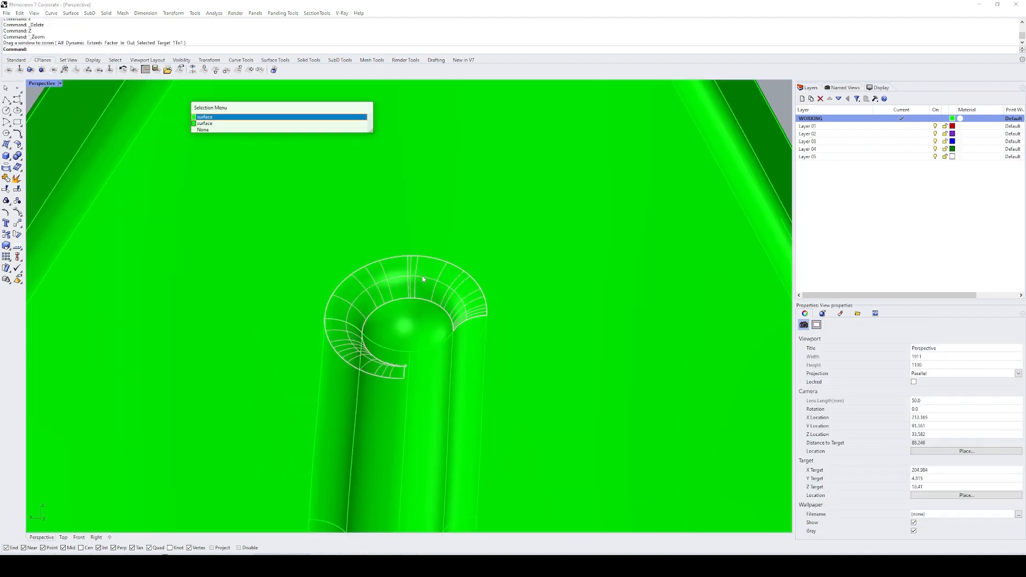
{"action": "key", "text": "Return"}
{"action": "type", "text": "E"}
{"action": "key", "text": "space"}
{"action": "left_click", "coordinate": [423, 282]}
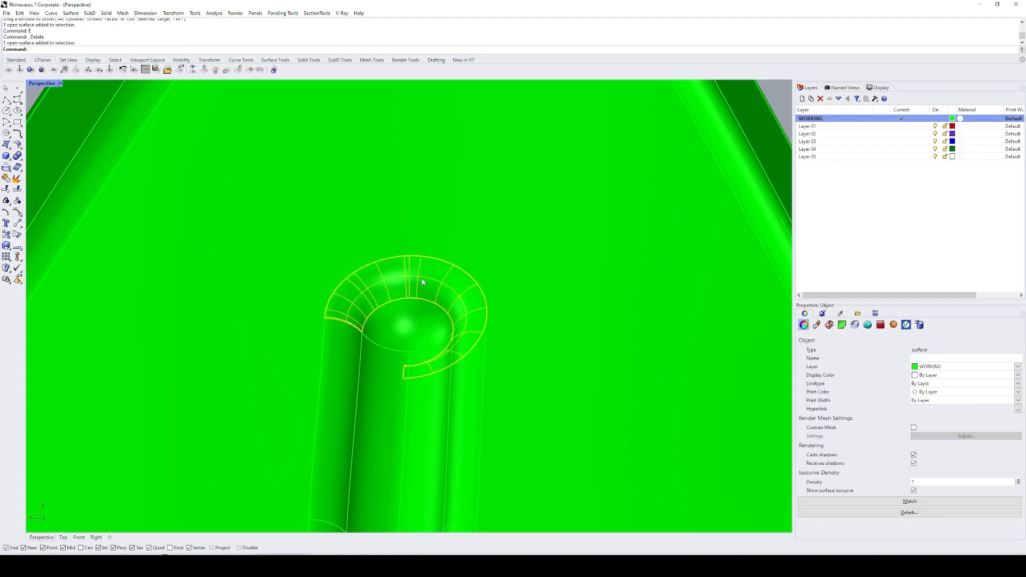
{"action": "key", "text": "Delete"}
{"action": "key", "text": "ctrl+z"}
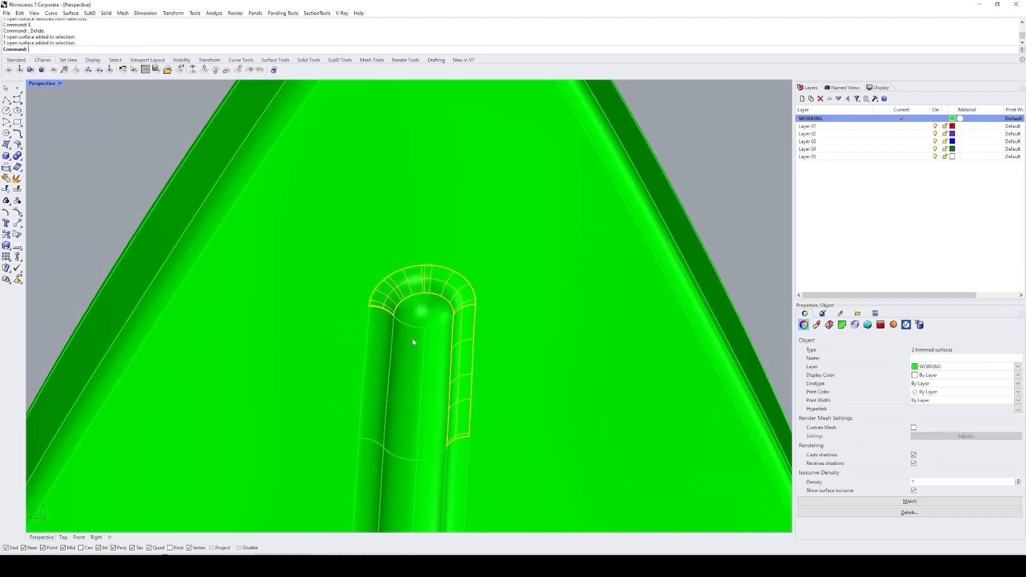
Step: Delete the fillet strip on one side of the midrib just below its tip, and undo that deletion
{"action": "left_click", "coordinate": [388, 336]}
{"action": "key", "text": "Return"}
{"action": "type", "text": "E"}
{"action": "key", "text": "space"}
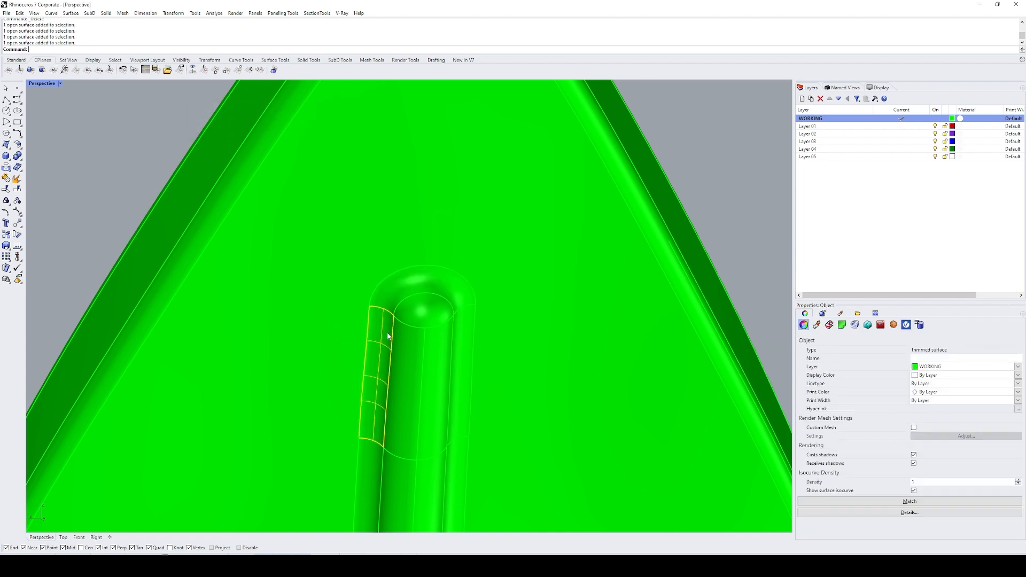
{"action": "key", "text": "ctrl+z"}
Step: Join the midrib tip's fillet surface with the fillet strips on both sides just below it
{"action": "left_click", "coordinate": [468, 340], "text": "shift"}
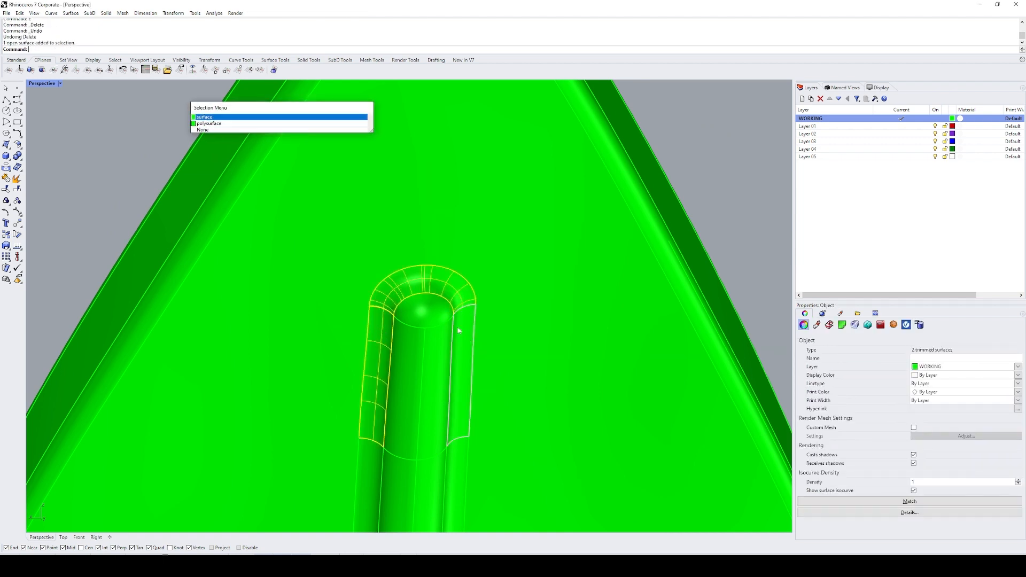
{"action": "key", "text": "Return"}
{"action": "type", "text": "J"}
{"action": "key", "text": "space"}
{"action": "right_click_drag", "start_coordinate": [459, 330], "coordinate": [387, 150], "text": "shift"}
{"action": "left_click", "coordinate": [372, 293]}
{"action": "left_click", "coordinate": [301, 272]}
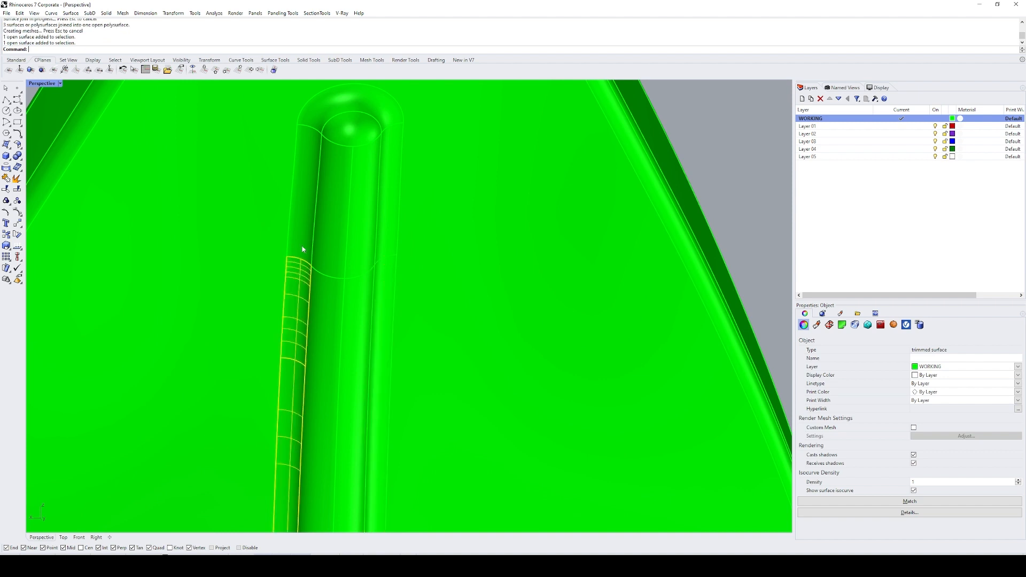
{"action": "left_click", "coordinate": [301, 242], "text": "shift"}
{"action": "scroll", "coordinate": [404, 249], "scroll_direction": "down", "scroll_amount": 8}
{"action": "right_click_drag", "start_coordinate": [400, 284], "coordinate": [378, 200], "text": "shift"}
{"action": "right_click_drag", "start_coordinate": [381, 309], "coordinate": [360, 188], "text": "shift"}
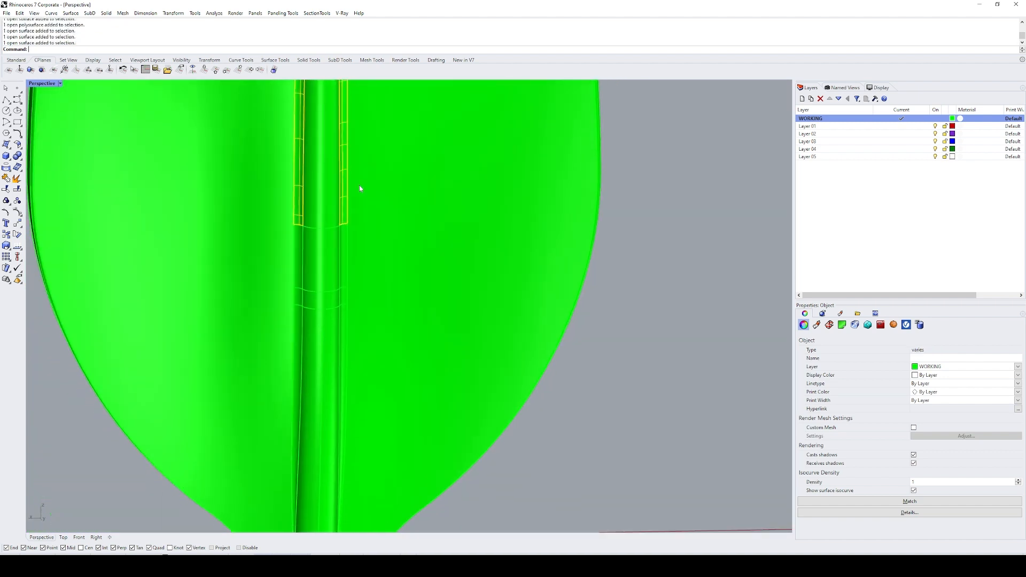
{"action": "left_click", "coordinate": [298, 297], "text": "shift"}
{"action": "left_click", "coordinate": [346, 298], "text": "shift"}
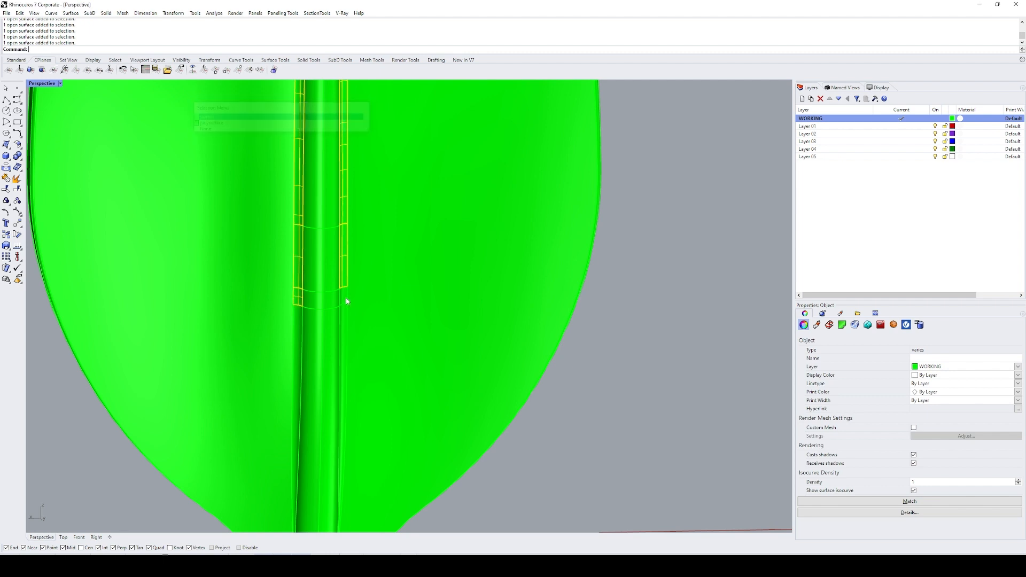
{"action": "left_click", "coordinate": [345, 320], "text": "shift"}
{"action": "left_click", "coordinate": [298, 334], "text": "shift"}
{"action": "right_click_drag", "start_coordinate": [354, 386], "coordinate": [376, 146], "text": "shift"}
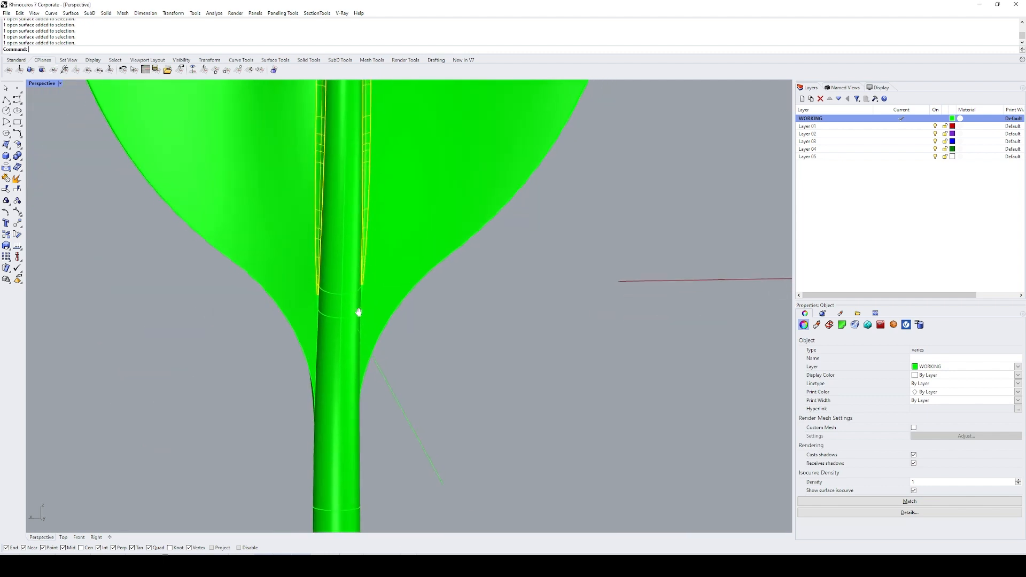
{"action": "scroll", "coordinate": [324, 285], "scroll_direction": "up", "scroll_amount": 8}
{"action": "scroll", "coordinate": [322, 284], "scroll_direction": "down", "scroll_amount": 2}
{"action": "left_click_drag", "start_coordinate": [186, 430], "coordinate": [437, 227]}
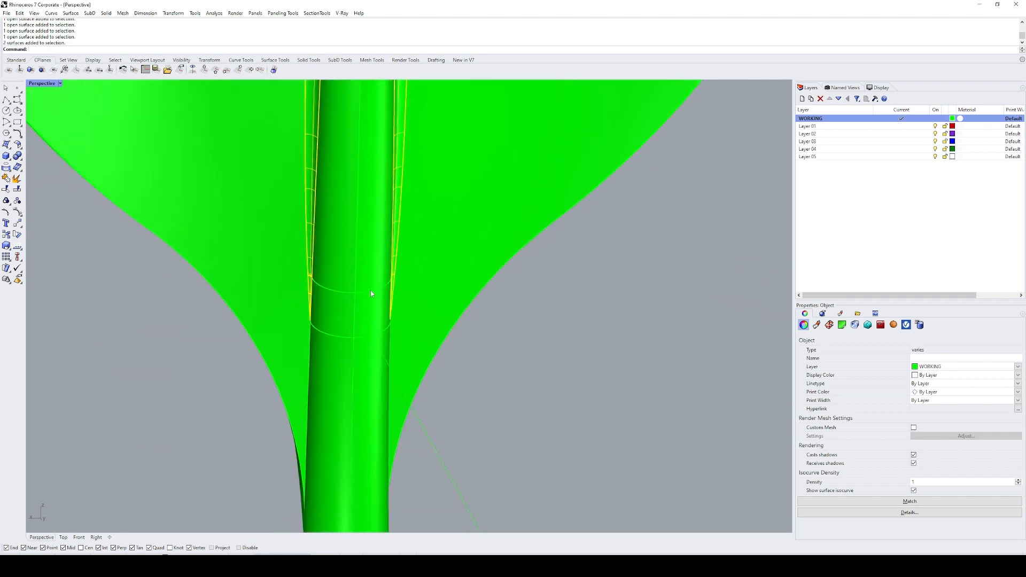
{"action": "scroll", "coordinate": [303, 277], "scroll_direction": "up", "scroll_amount": 6}
Step: Delete the long fillet strip ending beside the midrib's base on one side, and undo that deletion
{"action": "left_click", "coordinate": [314, 257]}
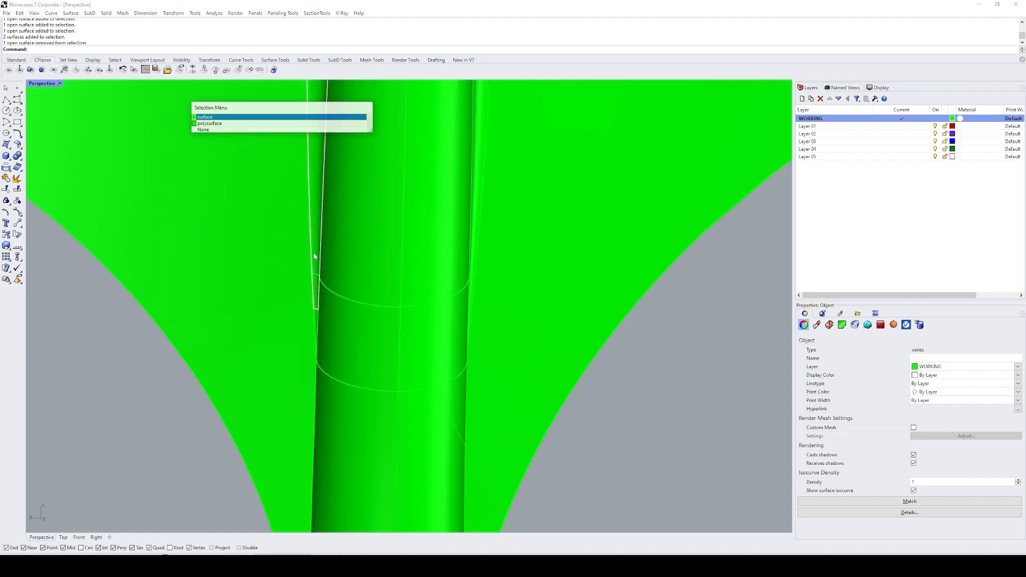
{"action": "right_click", "coordinate": [314, 256]}
{"action": "key", "text": "Escape"}
{"action": "scroll", "coordinate": [317, 285], "scroll_direction": "up", "scroll_amount": 4}
{"action": "left_click", "coordinate": [316, 257]}
{"action": "right_click", "coordinate": [316, 268]}
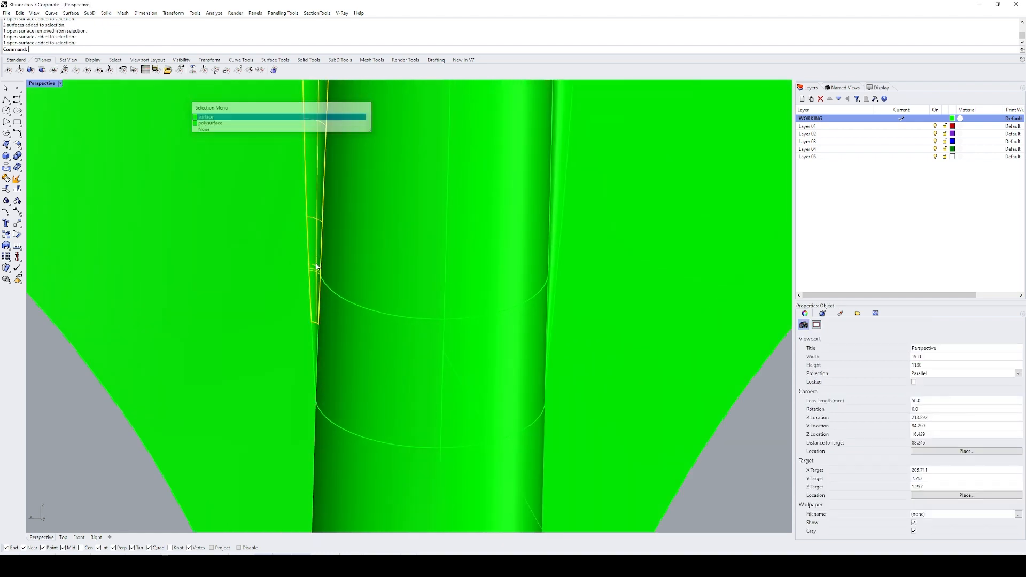
{"action": "right_click_drag", "start_coordinate": [316, 268], "coordinate": [349, 299], "text": "shift"}
{"action": "type", "text": "e"}
{"action": "key", "text": "space"}
{"action": "key", "text": "ctrl+z"}
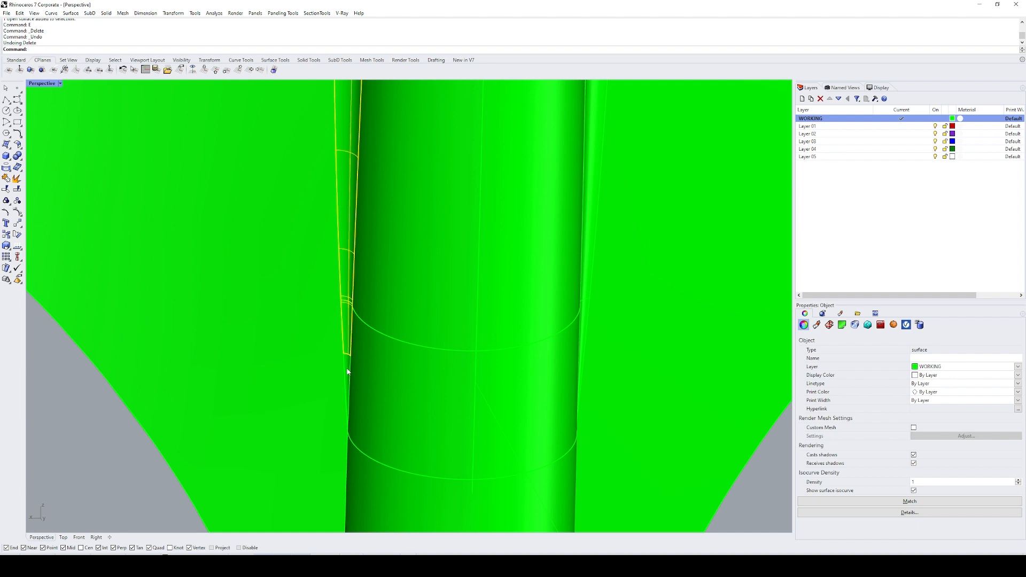
Step: Try to split the tapered fillet end piece at the midrib's base with the fillet strip overlapping it
{"action": "left_click", "coordinate": [347, 370]}
{"action": "left_click", "coordinate": [350, 348]}
{"action": "key", "text": "ctrl+shift+s"}
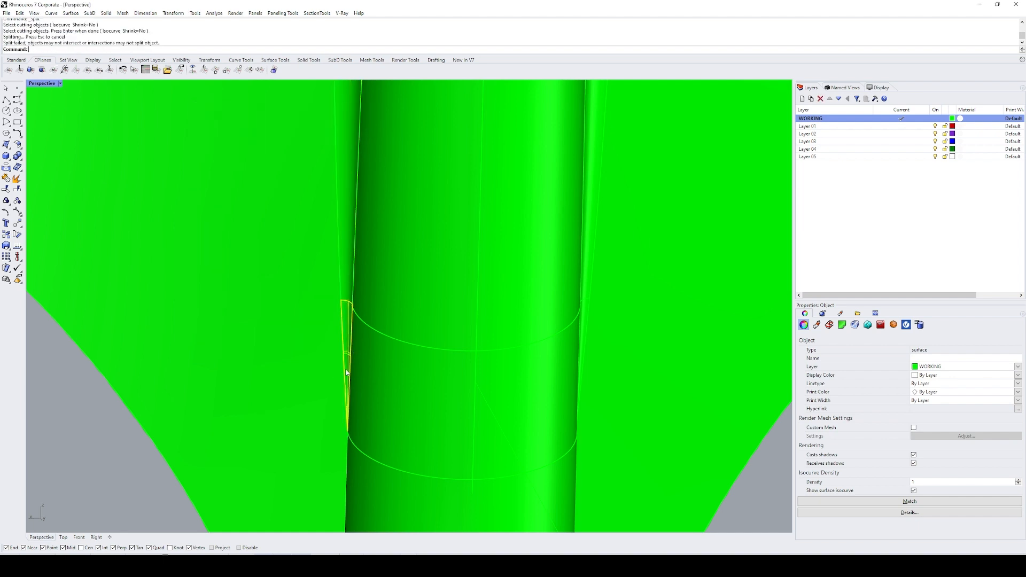
Step: Duplicate the end edge of the long fillet strip and try to trim the tapered end piece with it, with cutting lines extended
{"action": "left_click", "coordinate": [347, 372], "text": "ctrl"}
{"action": "scroll", "coordinate": [347, 360], "scroll_direction": "up", "scroll_amount": 3}
{"action": "left_click", "coordinate": [352, 345]}
{"action": "key", "text": "Return"}
{"action": "type", "text": "T"}
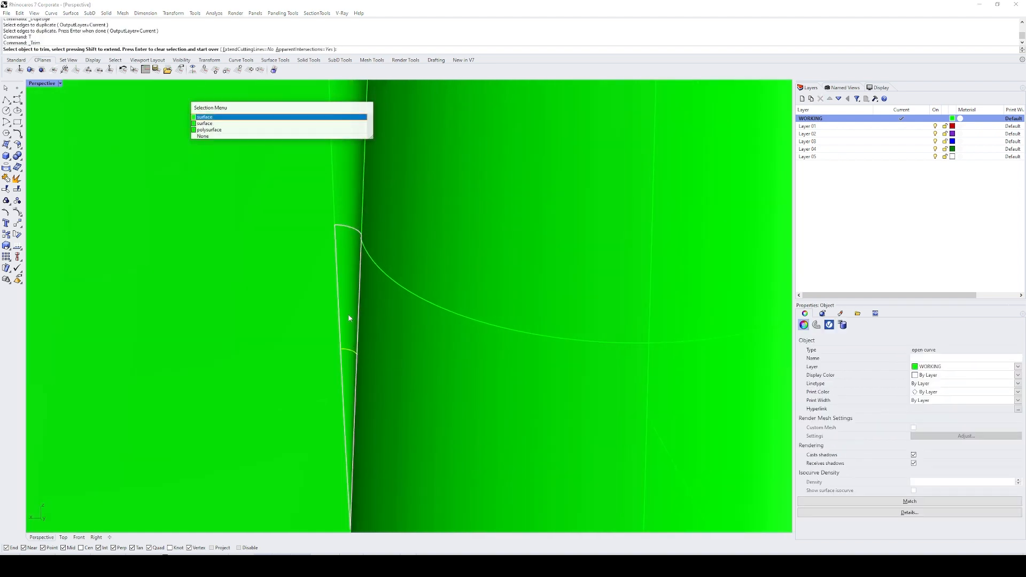
{"action": "key", "text": "Return"}
{"action": "left_click", "coordinate": [348, 315]}
{"action": "key", "text": "Return"}
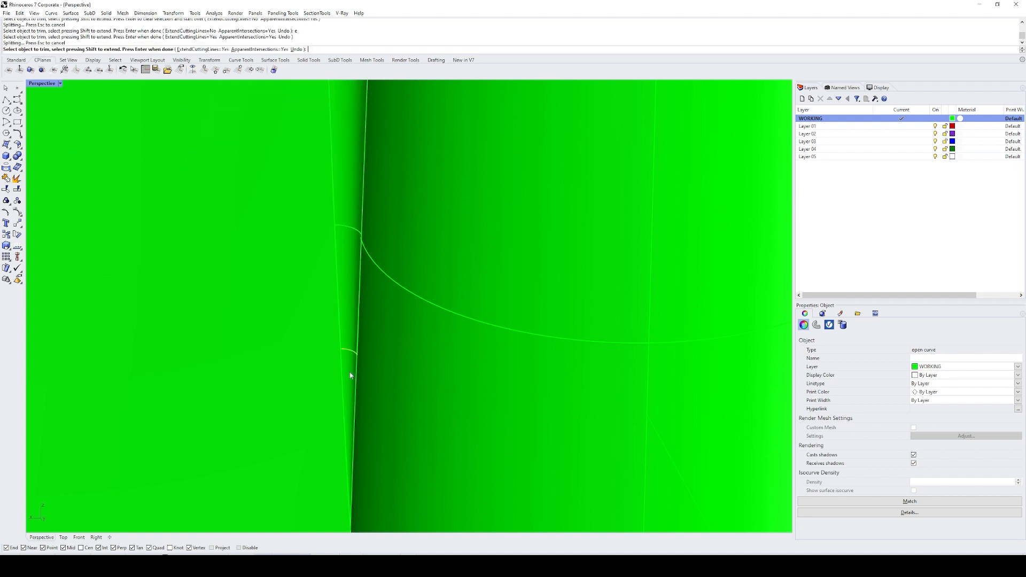
{"action": "left_click", "coordinate": [351, 359]}
{"action": "left_click", "coordinate": [348, 380]}
{"action": "key", "text": "Escape"}
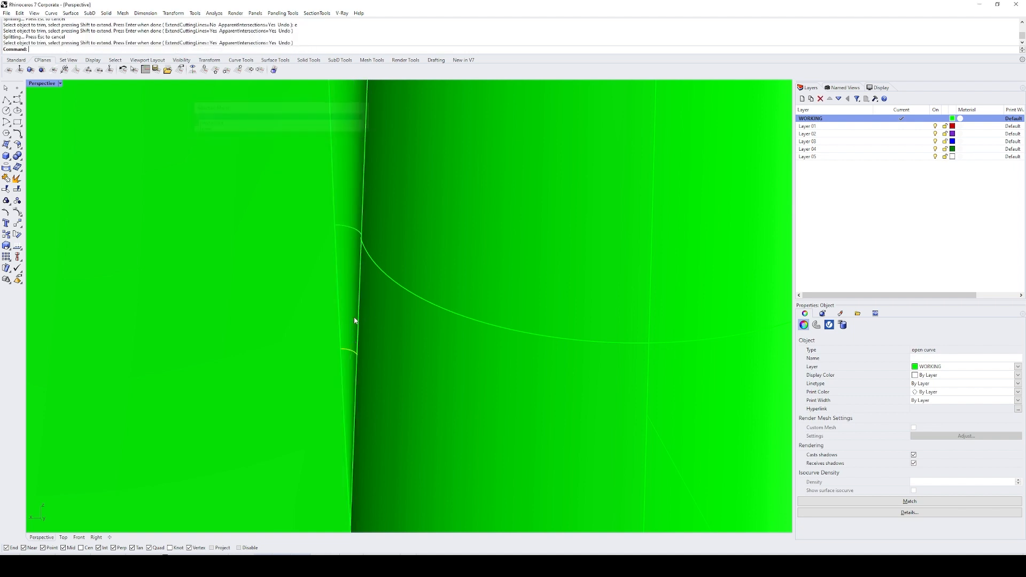
Step: Delete the tapered fillet end piece, undo that deletion, and delete the duplicated edge curve
{"action": "left_click", "coordinate": [345, 370]}
{"action": "key", "text": "Return"}
{"action": "key", "text": "Delete"}
{"action": "key", "text": "ctrl+z"}
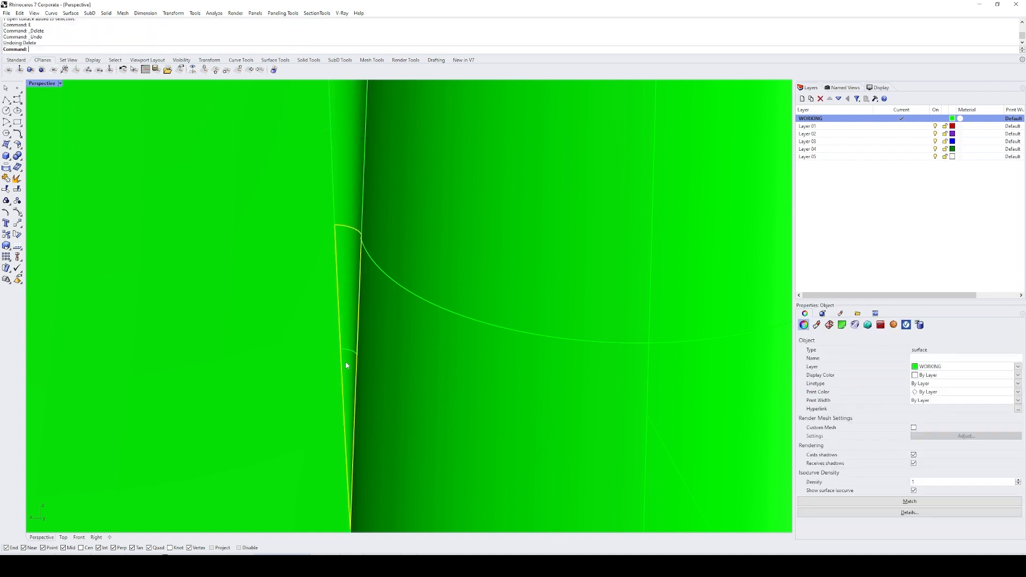
{"action": "key", "text": "Escape"}
{"action": "left_click", "coordinate": [350, 352]}
{"action": "key", "text": "Return"}
{"action": "type", "text": "e"}
{"action": "key", "text": "Return"}
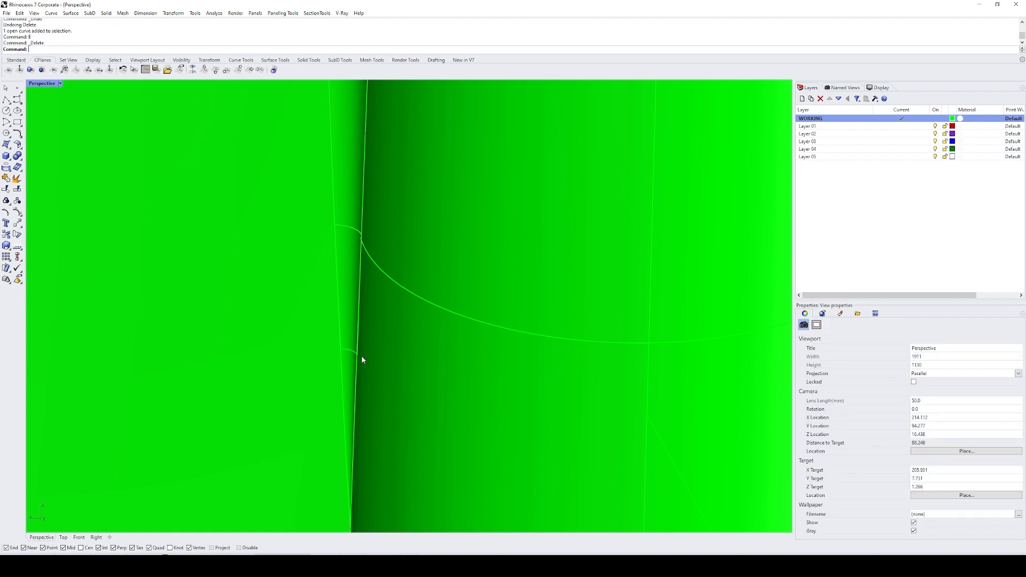
Step: Duplicate the wide end edge of the tapered fillet piece, trim the overlapping end of the long strip with it, and delete the curve
{"action": "right_click_drag", "start_coordinate": [362, 357], "coordinate": [362, 303]}
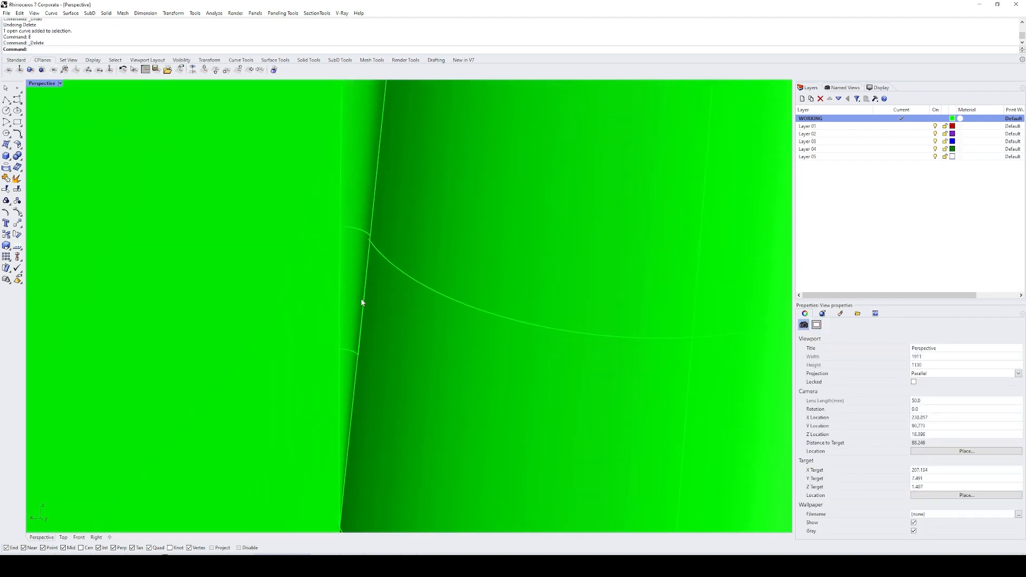
{"action": "left_click", "coordinate": [366, 232]}
{"action": "right_click_drag", "start_coordinate": [366, 231], "coordinate": [355, 250]}
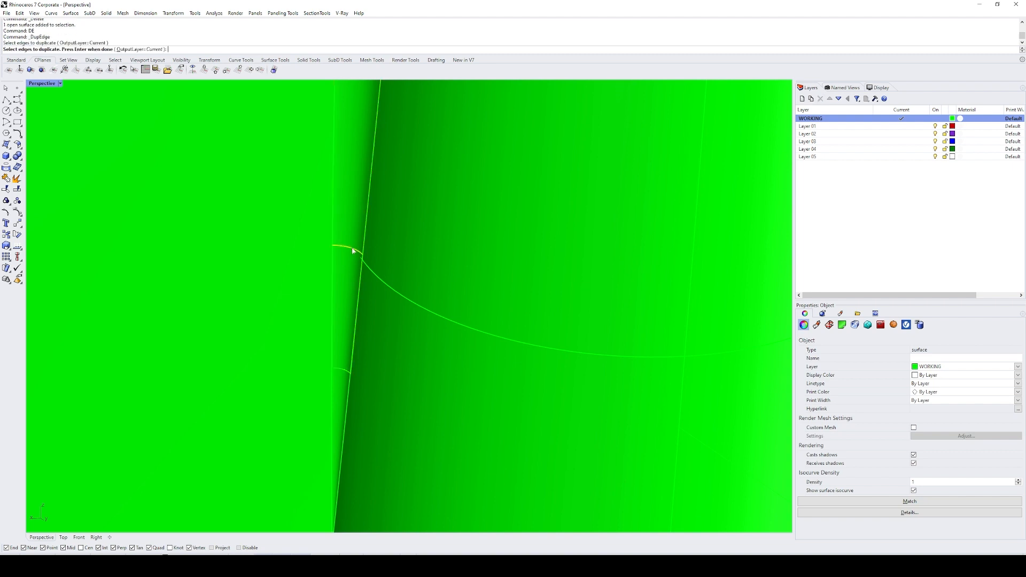
{"action": "left_click", "coordinate": [347, 280]}
{"action": "key", "text": "Return"}
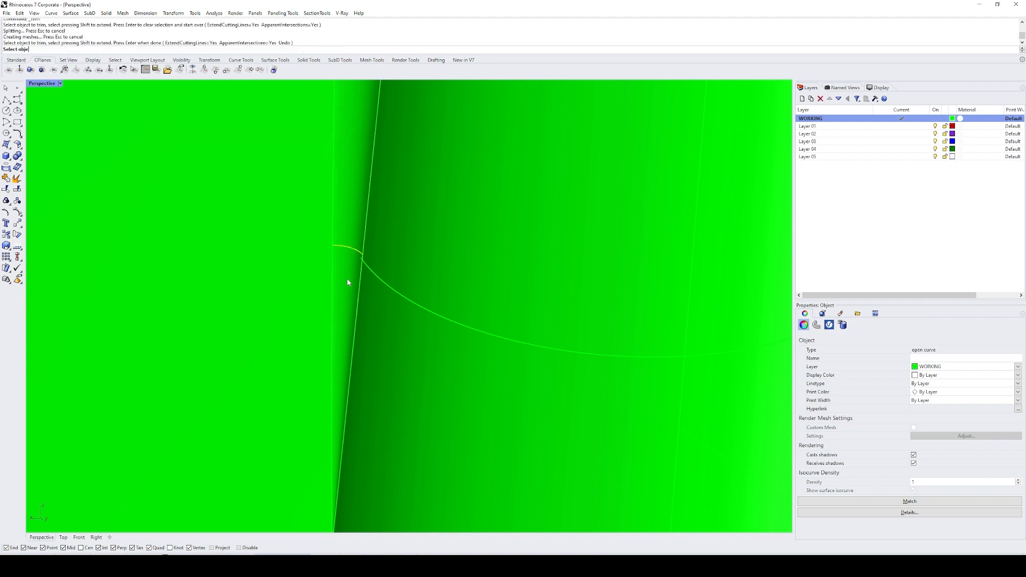
{"action": "type", "text": "e"}
{"action": "key", "text": "Return"}
Step: Join the trimmed fillet strip with the tapered end piece on the same side of the midrib's base
{"action": "left_click", "coordinate": [353, 255]}
{"action": "left_click", "coordinate": [352, 274], "text": "shift"}
{"action": "scroll", "coordinate": [340, 275], "scroll_direction": "down", "scroll_amount": 11}
{"action": "type", "text": "j"}
{"action": "key", "text": "Return"}
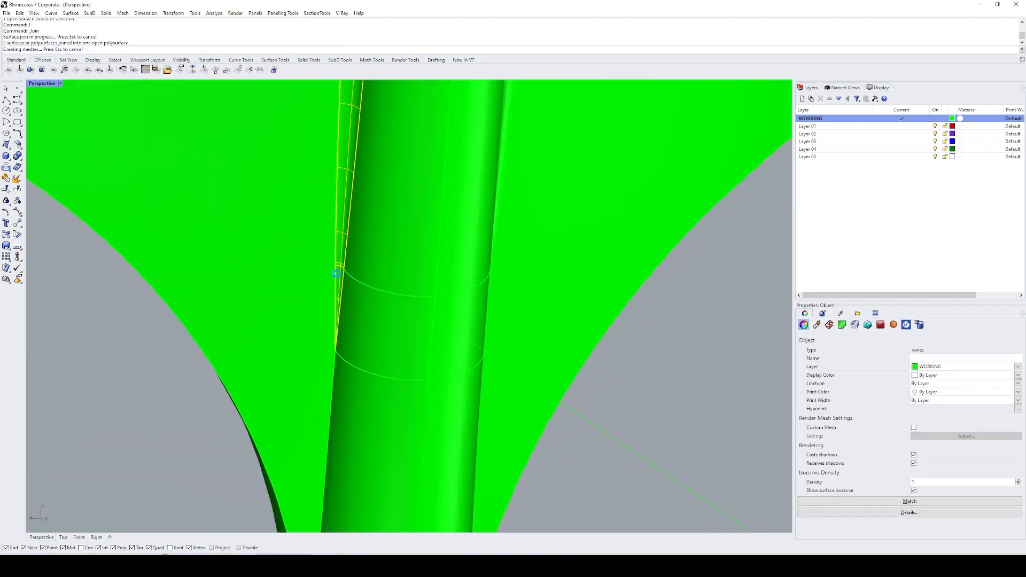
Step: Delete the tapered fillet end piece on the opposite side of the midrib's base, and undo that deletion
{"action": "right_click_drag", "start_coordinate": [339, 274], "coordinate": [435, 290]}
{"action": "type", "text": "z"}
{"action": "key", "text": "Return"}
{"action": "left_click_drag", "start_coordinate": [367, 217], "coordinate": [522, 320]}
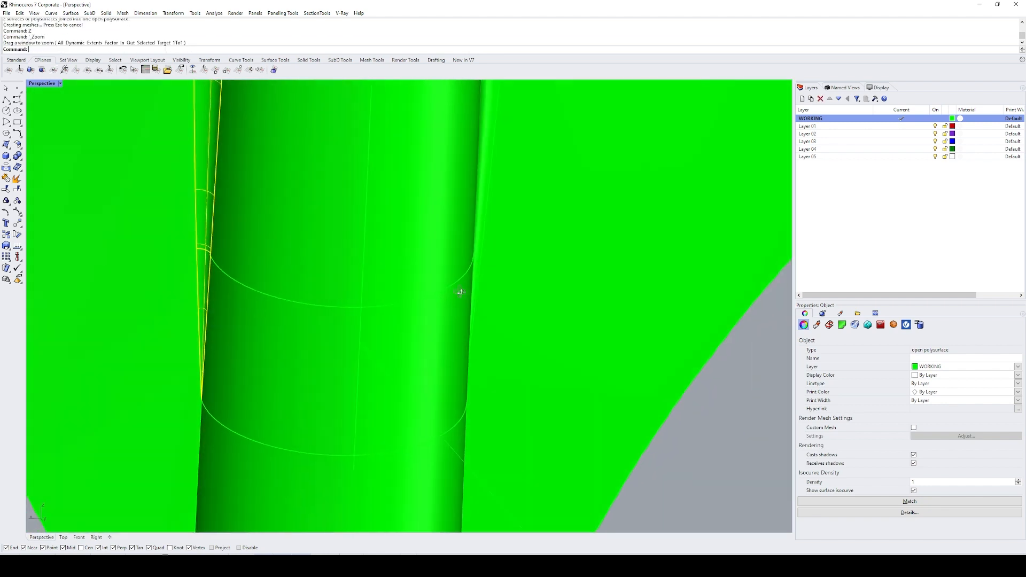
{"action": "type", "text": "e"}
{"action": "key", "text": "Return"}
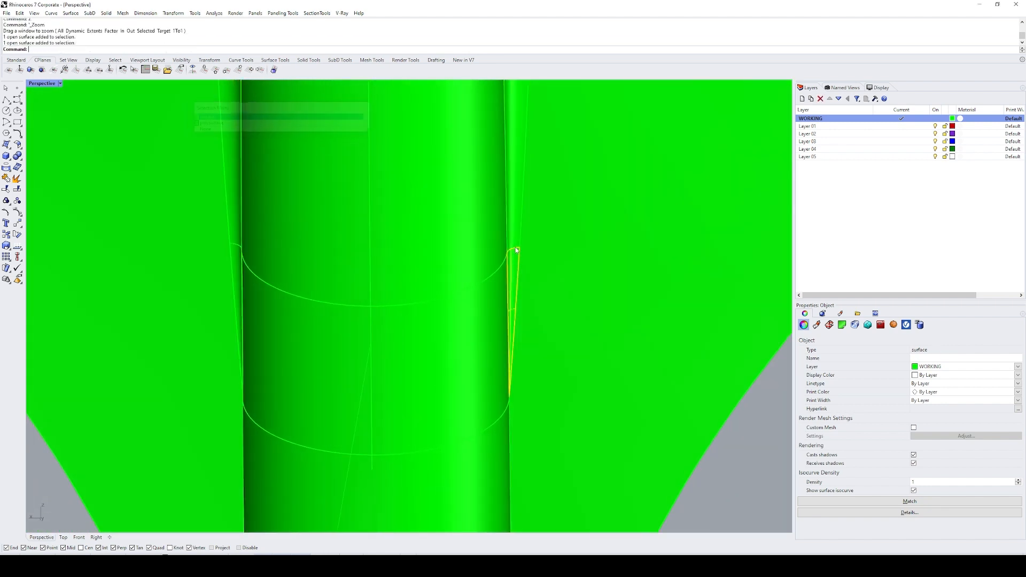
{"action": "key", "text": "ctrl+z"}
Step: Join the tapered end piece on the opposite side of the midrib's base with the fillet strip above it
{"action": "left_click", "coordinate": [513, 237], "text": "shift"}
{"action": "scroll", "coordinate": [498, 312], "scroll_direction": "down", "scroll_amount": 12}
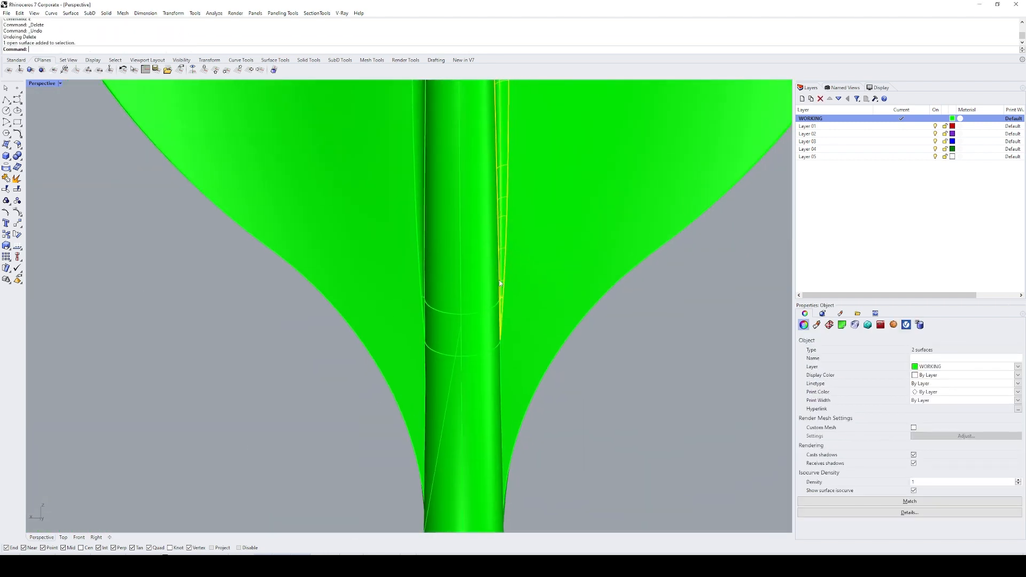
{"action": "left_click", "coordinate": [424, 301], "text": "shift"}
{"action": "key", "text": "Return"}
{"action": "type", "text": "j"}
{"action": "key", "text": "Return"}
Step: Join all the fillet strips along both sides of the midrib into one polysurface and duplicate its border curve
{"action": "scroll", "coordinate": [443, 310], "scroll_direction": "down", "scroll_amount": 5}
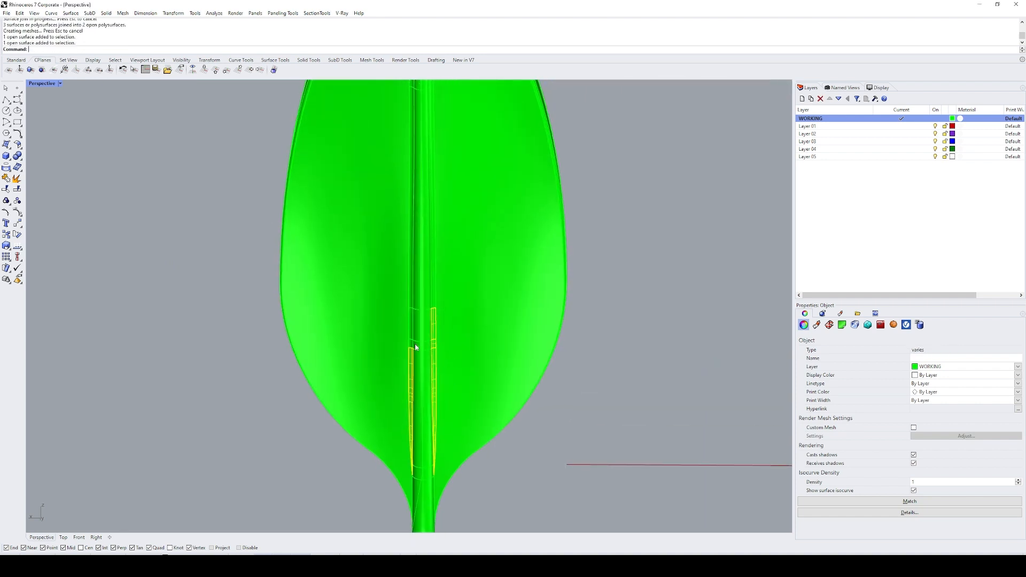
{"action": "left_click", "coordinate": [434, 285], "text": "shift"}
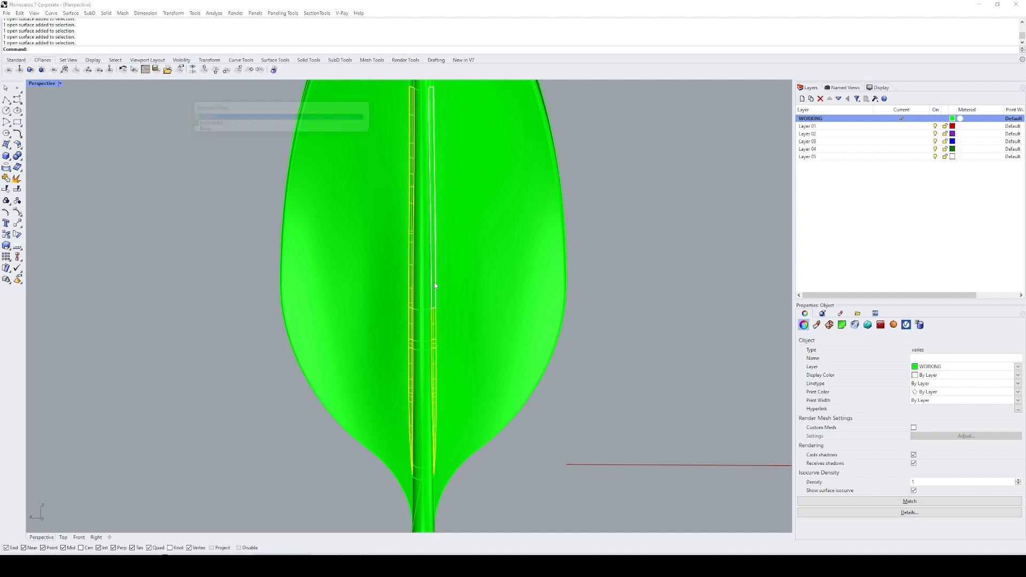
{"action": "key", "text": "Return"}
{"action": "right_click_drag", "start_coordinate": [456, 158], "coordinate": [451, 334], "text": "shift"}
{"action": "scroll", "coordinate": [419, 151], "scroll_direction": "up", "scroll_amount": 2}
{"action": "scroll", "coordinate": [443, 259], "scroll_direction": "down", "scroll_amount": 2}
{"action": "type", "text": "db"}
{"action": "key", "text": "Return"}
Step: Extract the leaf face surrounding the midrib and split it with the fillet's border curve
{"action": "left_click", "coordinate": [426, 185]}
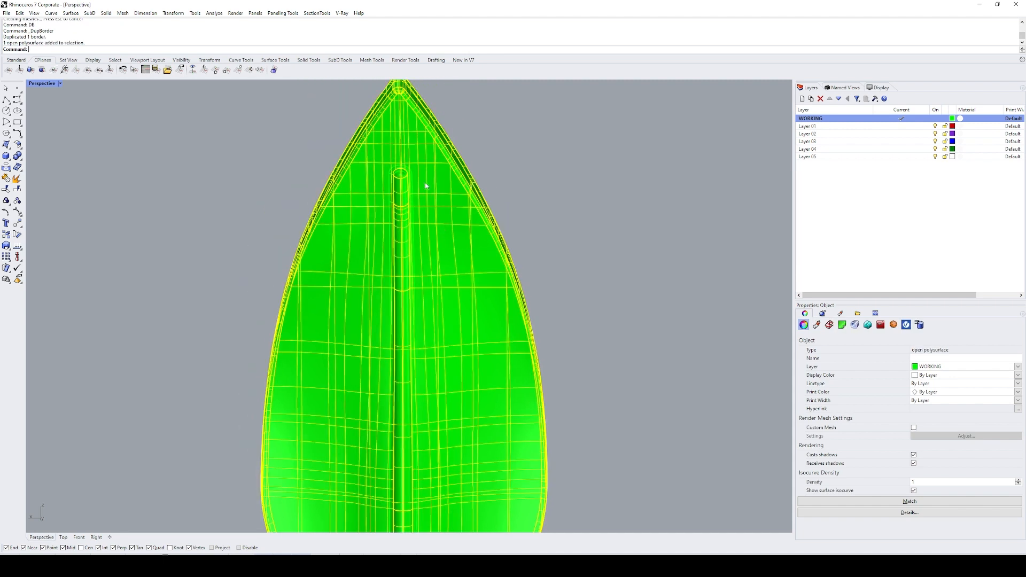
{"action": "type", "text": "EXT"}
{"action": "key", "text": "Return"}
{"action": "left_click", "coordinate": [423, 194]}
{"action": "key", "text": "Return"}
{"action": "scroll", "coordinate": [417, 184], "scroll_direction": "up", "scroll_amount": 5}
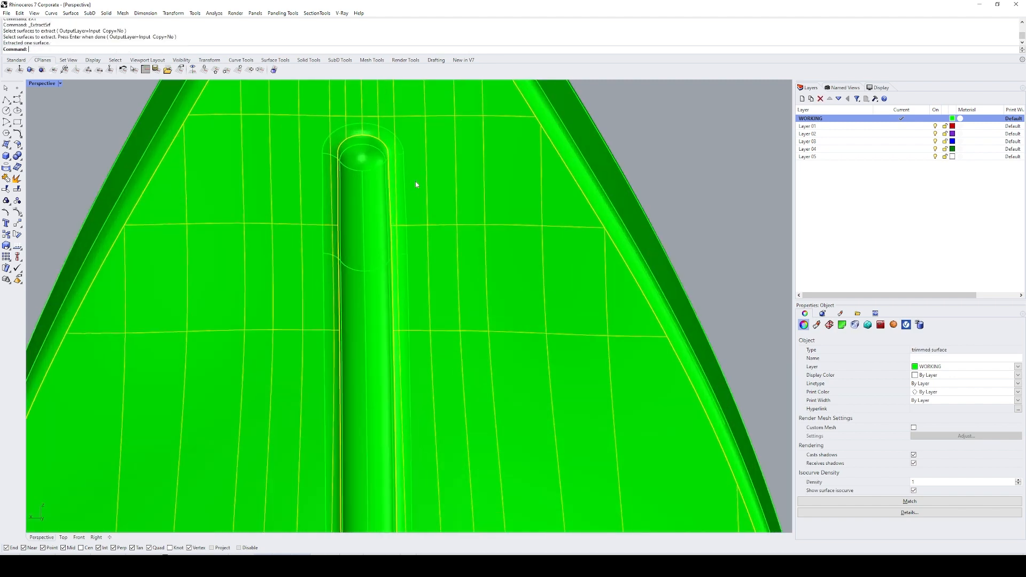
{"action": "left_click", "coordinate": [403, 147]}
{"action": "key", "text": "Return"}
Step: Delete the part of the split leaf face under the midrib fillet and join the remaining face with the fillet polysurface
{"action": "left_click", "coordinate": [465, 206], "text": "ctrl"}
{"action": "scroll", "coordinate": [465, 207], "scroll_direction": "down", "scroll_amount": 6}
{"action": "type", "text": "E"}
{"action": "key", "text": "Return"}
{"action": "scroll", "coordinate": [436, 192], "scroll_direction": "up", "scroll_amount": 6}
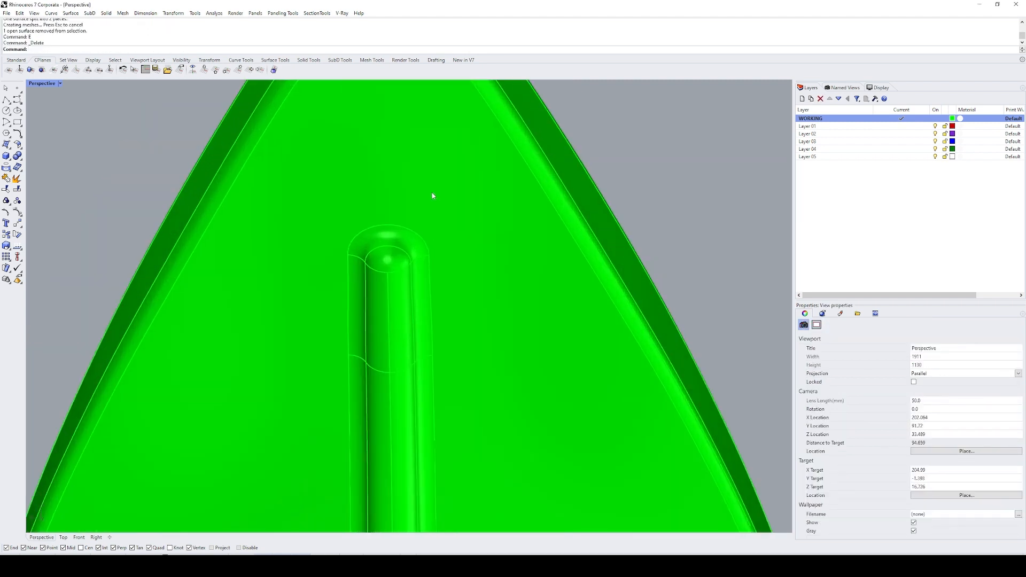
{"action": "left_click", "coordinate": [448, 239]}
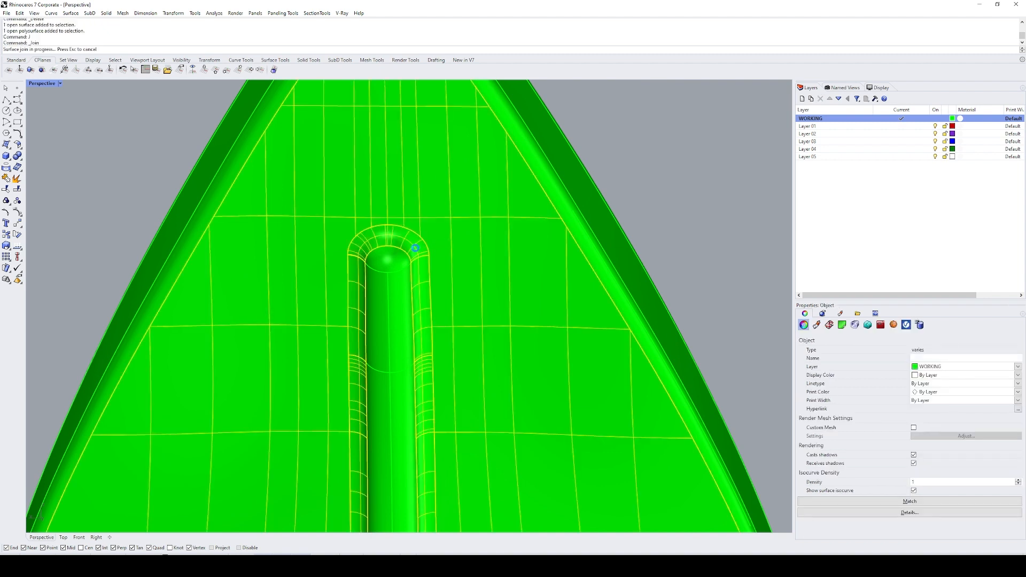
Step: Split the midrib and stem polysurface with the fillet's border curve and delete the surplus part inside the leaf
{"action": "left_click", "coordinate": [395, 294]}
{"action": "scroll", "coordinate": [396, 289], "scroll_direction": "down", "scroll_amount": 6}
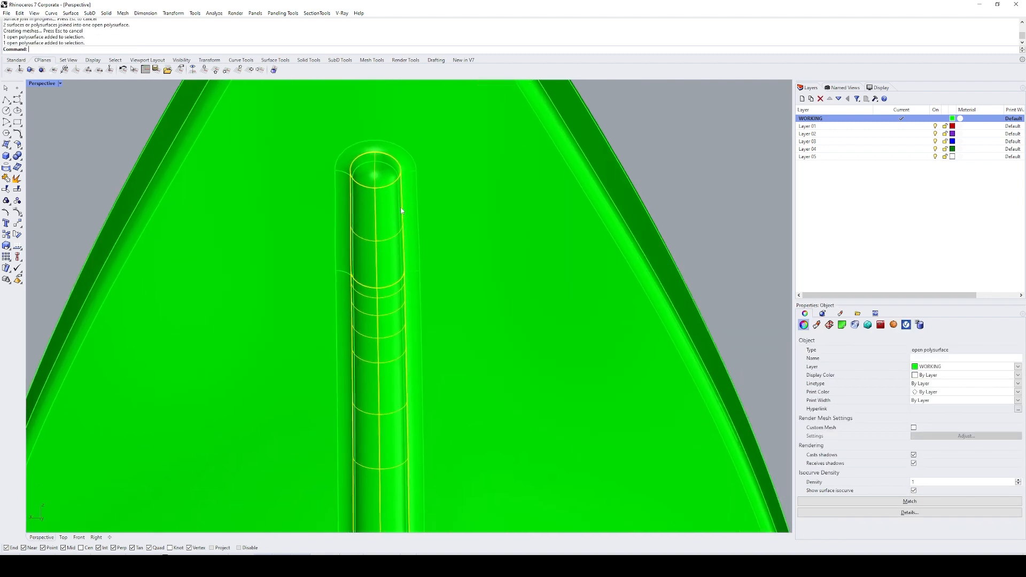
{"action": "right_click_drag", "start_coordinate": [408, 432], "coordinate": [375, 342], "text": "shift"}
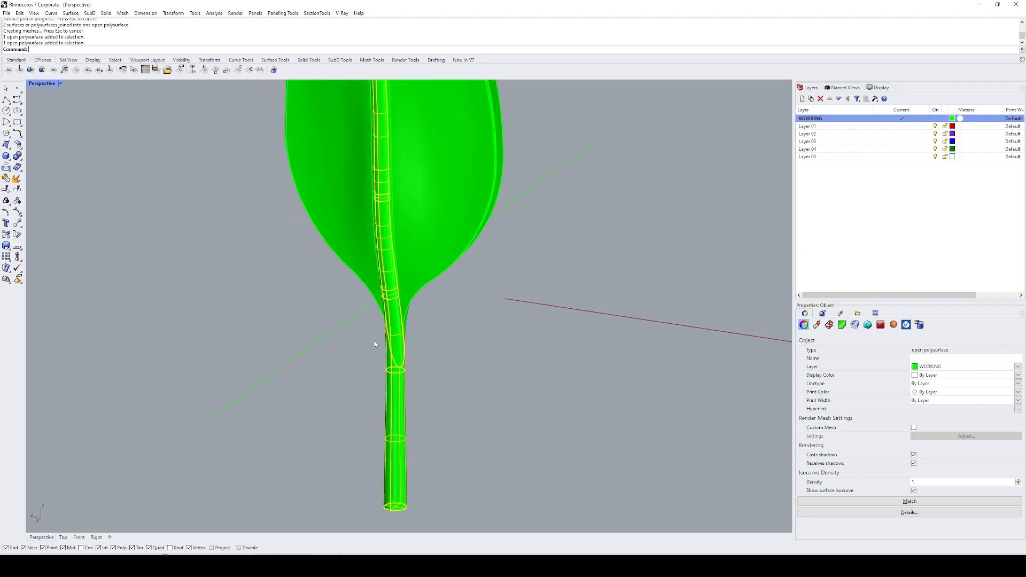
{"action": "scroll", "coordinate": [374, 321], "scroll_direction": "up", "scroll_amount": 8}
{"action": "right_click_drag", "start_coordinate": [393, 214], "coordinate": [412, 379], "text": "shift"}
{"action": "scroll", "coordinate": [423, 288], "scroll_direction": "down", "scroll_amount": 6}
{"action": "right_click_drag", "start_coordinate": [424, 288], "coordinate": [444, 371], "text": "shift"}
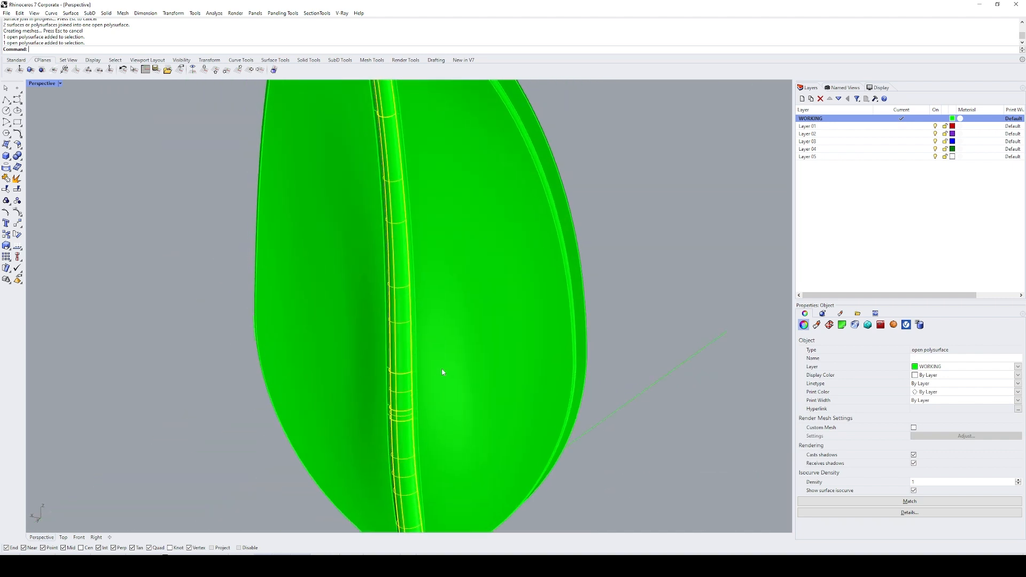
{"action": "scroll", "coordinate": [444, 369], "scroll_direction": "down", "scroll_amount": 4}
{"action": "right_click_drag", "start_coordinate": [429, 238], "coordinate": [438, 275], "text": "shift"}
{"action": "scroll", "coordinate": [412, 160], "scroll_direction": "up", "scroll_amount": 8}
{"action": "left_click", "coordinate": [394, 209]}
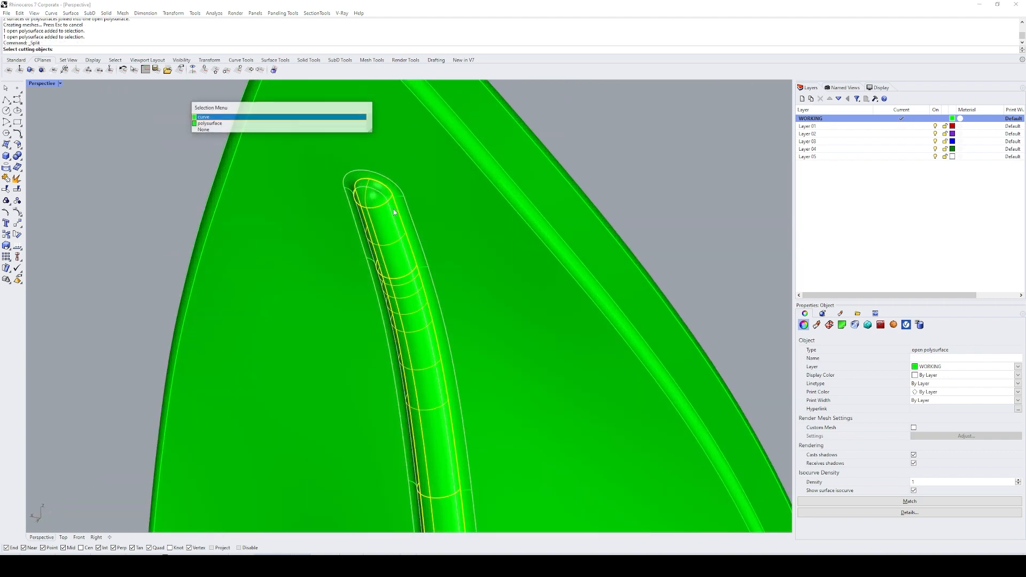
{"action": "left_click", "coordinate": [391, 218], "text": "ctrl"}
{"action": "scroll", "coordinate": [393, 214], "scroll_direction": "down", "scroll_amount": 9}
{"action": "type", "text": "e"}
{"action": "key", "text": "Return"}
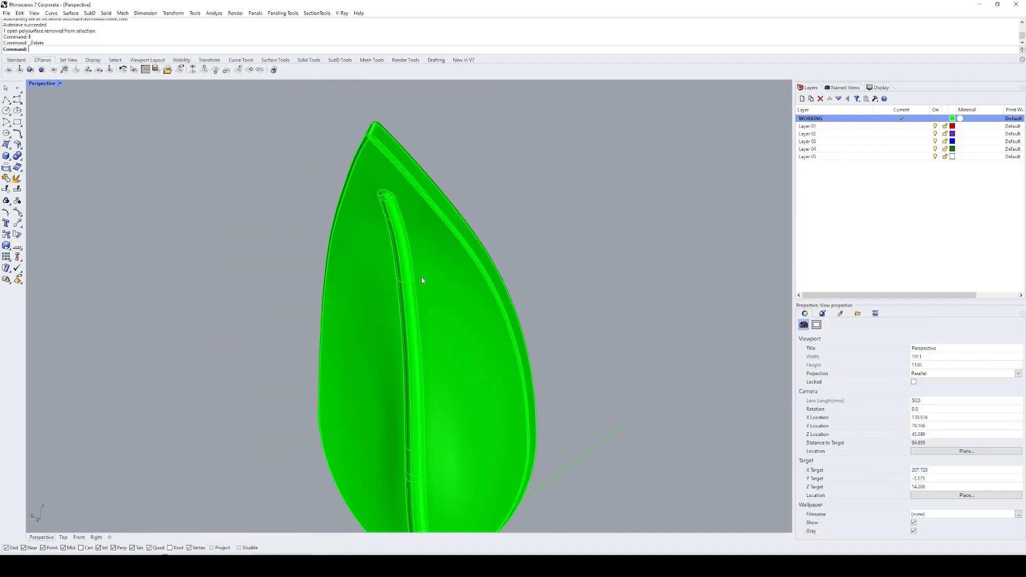
Step: Delete the closed border curve duplicated around the midrib fillet
{"action": "right_click_drag", "start_coordinate": [421, 276], "coordinate": [421, 172], "text": "shift"}
{"action": "left_click_drag", "start_coordinate": [314, 197], "coordinate": [314, 197]}
{"action": "left_click", "coordinate": [531, 139]}
{"action": "left_click", "coordinate": [389, 93]}
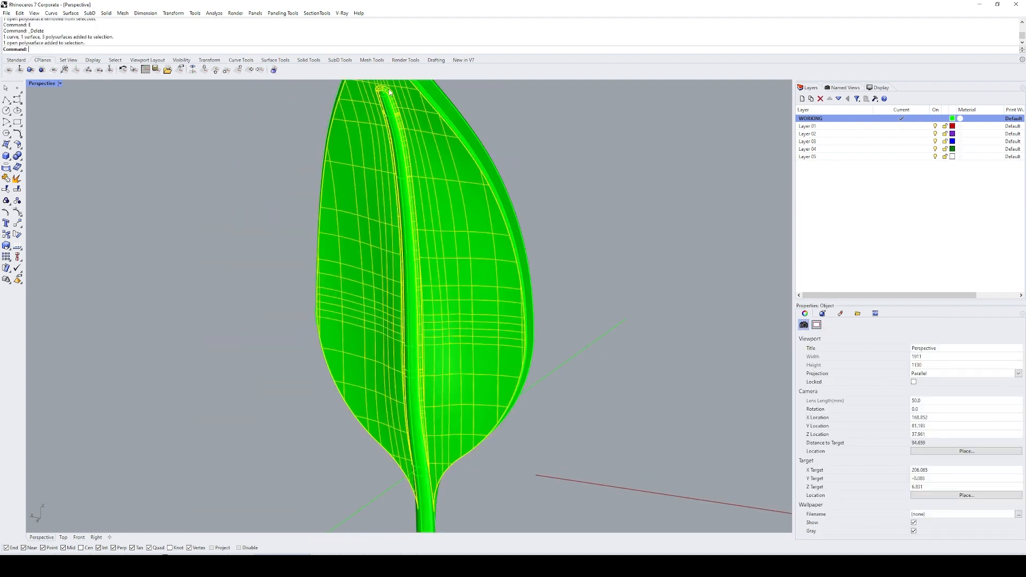
{"action": "left_click", "coordinate": [388, 92]}
{"action": "right_click", "coordinate": [388, 96]}
{"action": "type", "text": "e"}
{"action": "key", "text": "Return"}
Step: Duplicate the borders of all the leaf, fillet and stem surfaces and zoom to the resulting curves
{"action": "left_click_drag", "start_coordinate": [393, 101], "coordinate": [271, 213]}
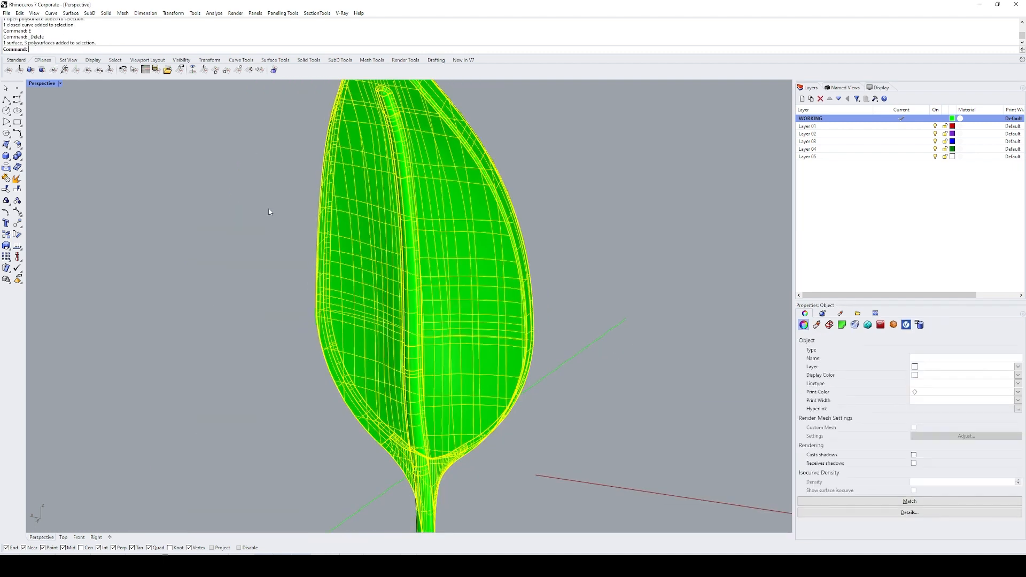
{"action": "type", "text": "D"}
{"action": "key", "text": "Return"}
{"action": "type", "text": "ZS"}
{"action": "key", "text": "Return"}
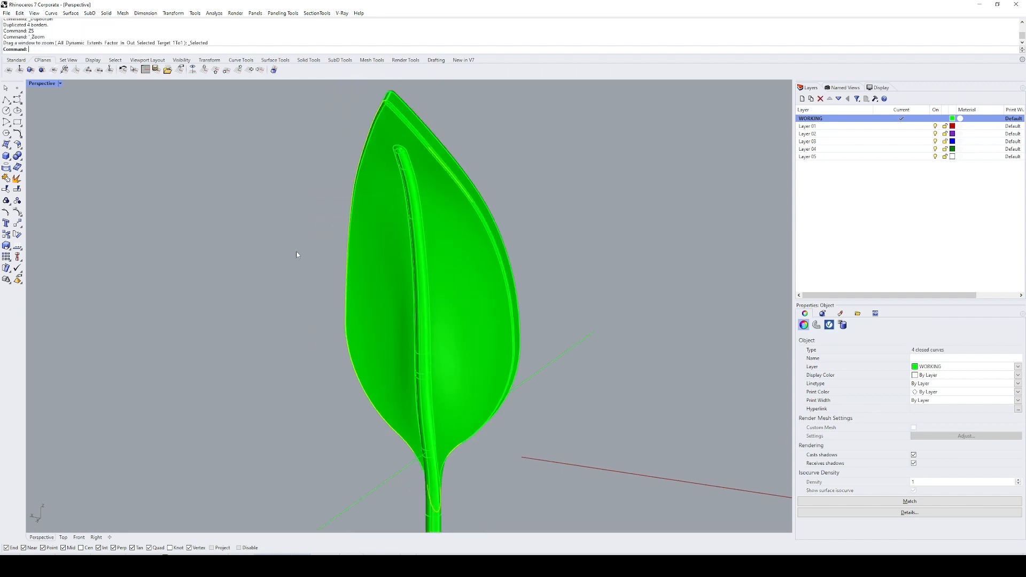
Step: Delete the closed border curves duplicated from the leaf, fillet and stem surfaces
{"action": "type", "text": "e"}
{"action": "key", "text": "Return"}
{"action": "scroll", "coordinate": [462, 148], "scroll_direction": "up", "scroll_amount": 5}
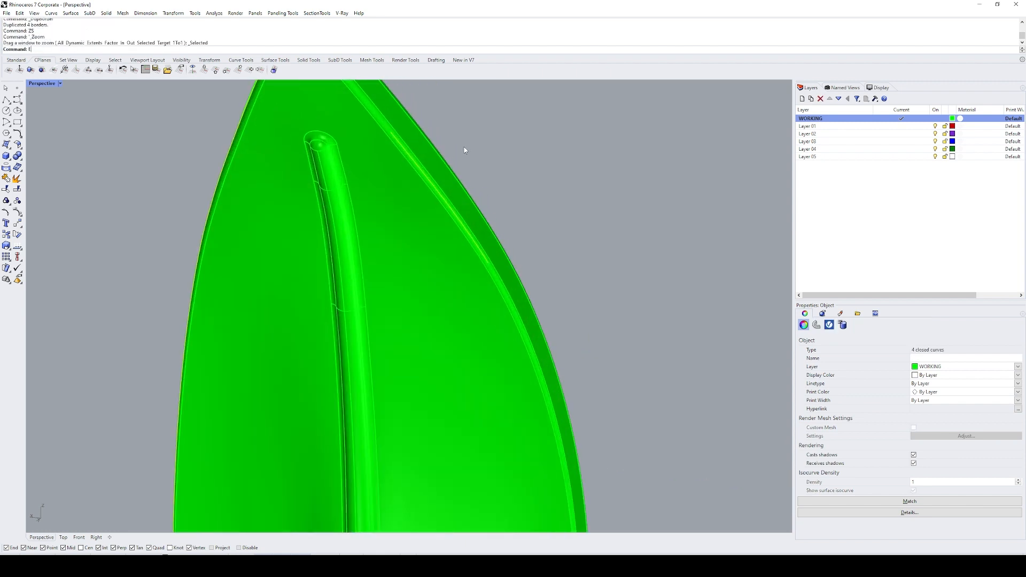
{"action": "left_click", "coordinate": [423, 173]}
{"action": "type", "text": "e"}
{"action": "key", "text": "Return"}
Step: Duplicate the borders of the leaf polysurface, zoom to the resulting curves to check the open edges, and delete them
{"action": "left_click", "coordinate": [195, 303]}
{"action": "type", "text": "D"}
{"action": "key", "text": "Return"}
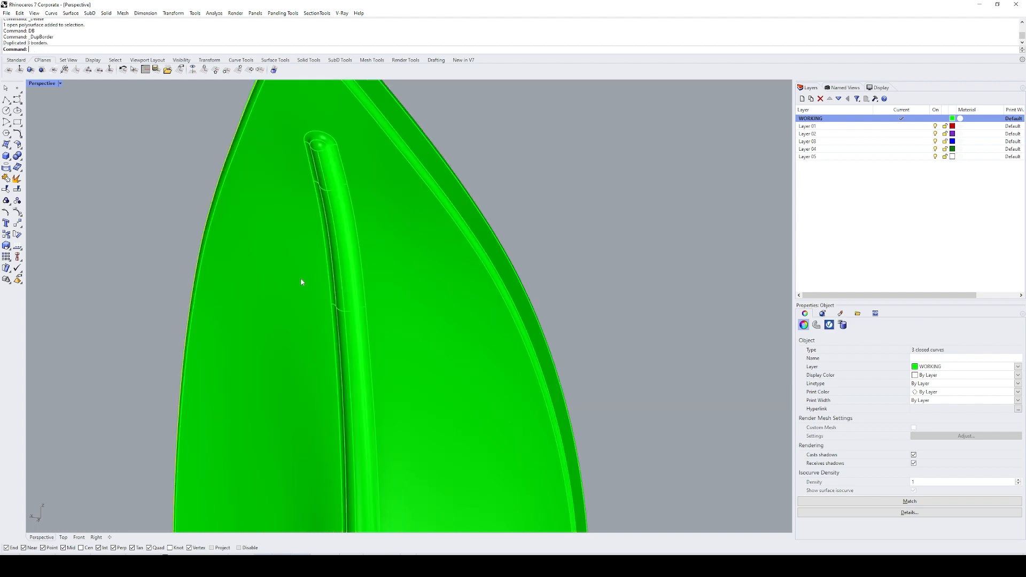
{"action": "type", "text": "ZS"}
{"action": "key", "text": "Return"}
{"action": "type", "text": "e"}
{"action": "key", "text": "Return"}
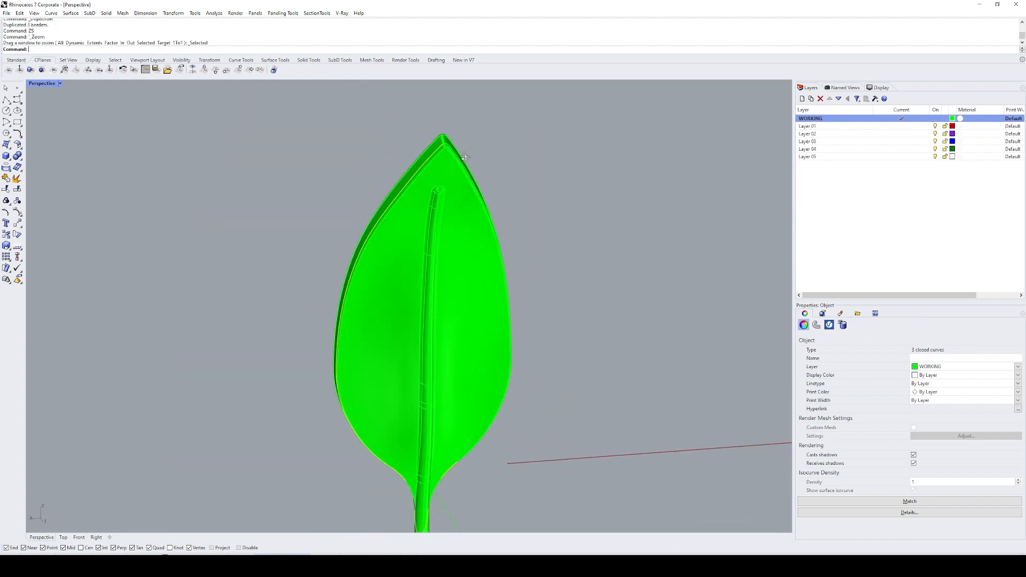
{"action": "scroll", "coordinate": [453, 154], "scroll_direction": "up", "scroll_amount": 5}
{"action": "right_click_drag", "start_coordinate": [327, 235], "coordinate": [463, 236]}
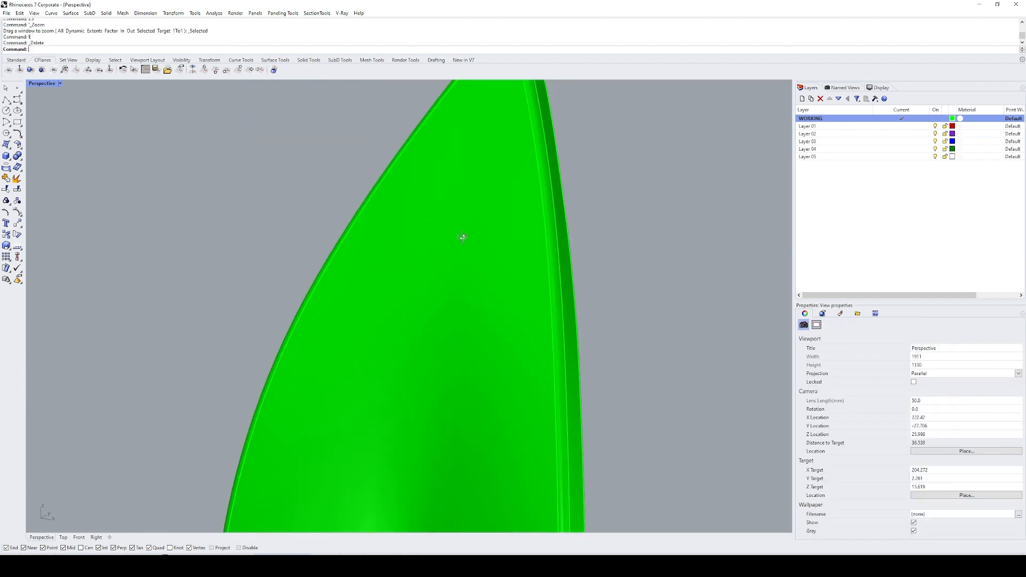
Step: Set the perspective viewport to Rendered display and examine the front and back of the finished leaf
{"action": "scroll", "coordinate": [463, 236], "scroll_direction": "down", "scroll_amount": 10}
{"action": "key", "text": "ctrl+alt+r"}
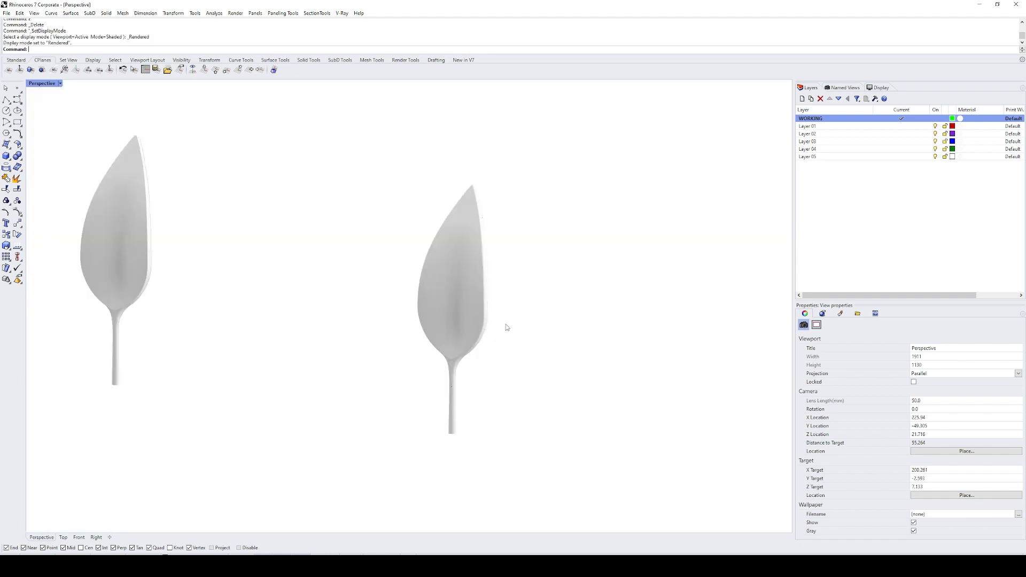
{"action": "right_click_drag", "start_coordinate": [469, 293], "coordinate": [276, 231]}
{"action": "scroll", "coordinate": [378, 201], "scroll_direction": "up", "scroll_amount": 13}
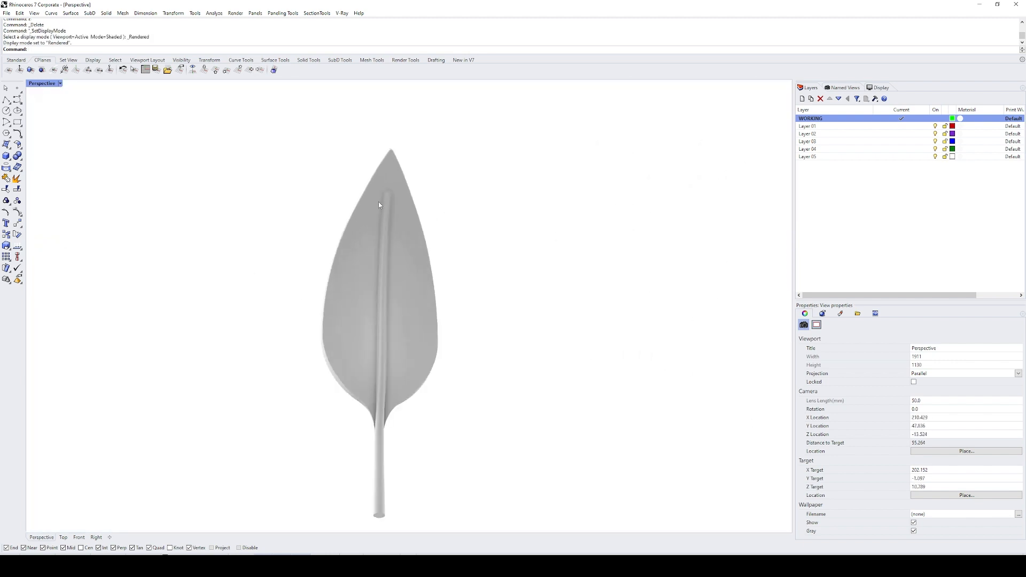
{"action": "scroll", "coordinate": [388, 195], "scroll_direction": "down", "scroll_amount": 5}
{"action": "right_click_drag", "start_coordinate": [395, 288], "coordinate": [550, 343]}
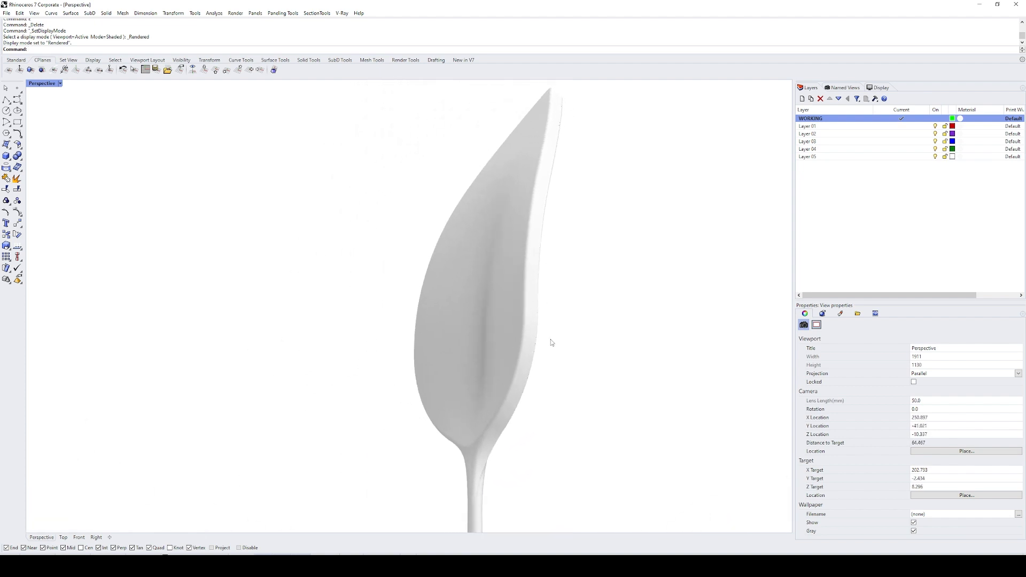
Step: Fillet the edge around the stem's free lower end with a radius of 0.1
{"action": "scroll", "coordinate": [483, 289], "scroll_direction": "down", "scroll_amount": 5}
{"action": "scroll", "coordinate": [423, 382], "scroll_direction": "up", "scroll_amount": 7}
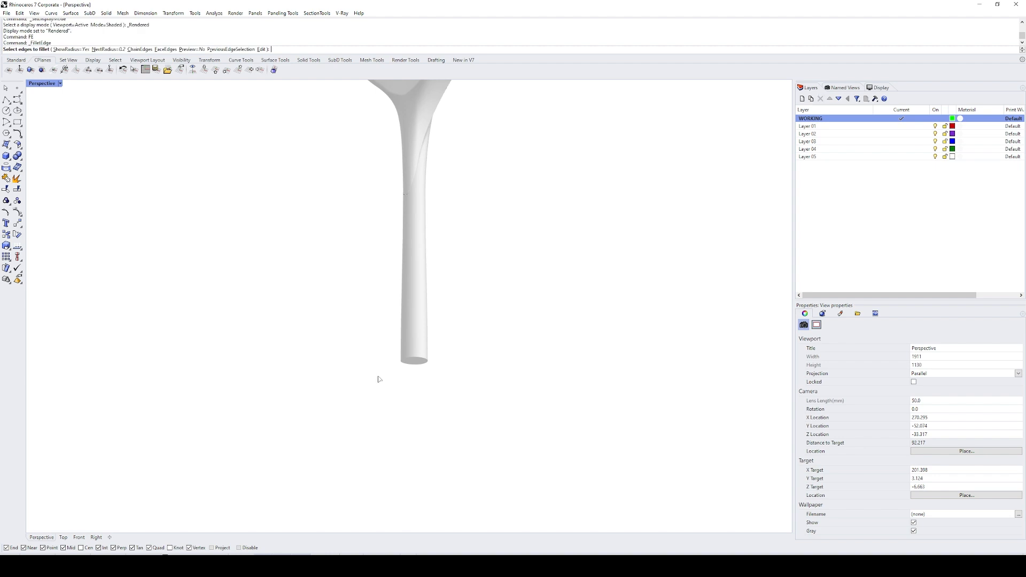
{"action": "left_click_drag", "start_coordinate": [379, 380], "coordinate": [437, 356]}
{"action": "key", "text": "Return"}
{"action": "key", "text": "Return"}
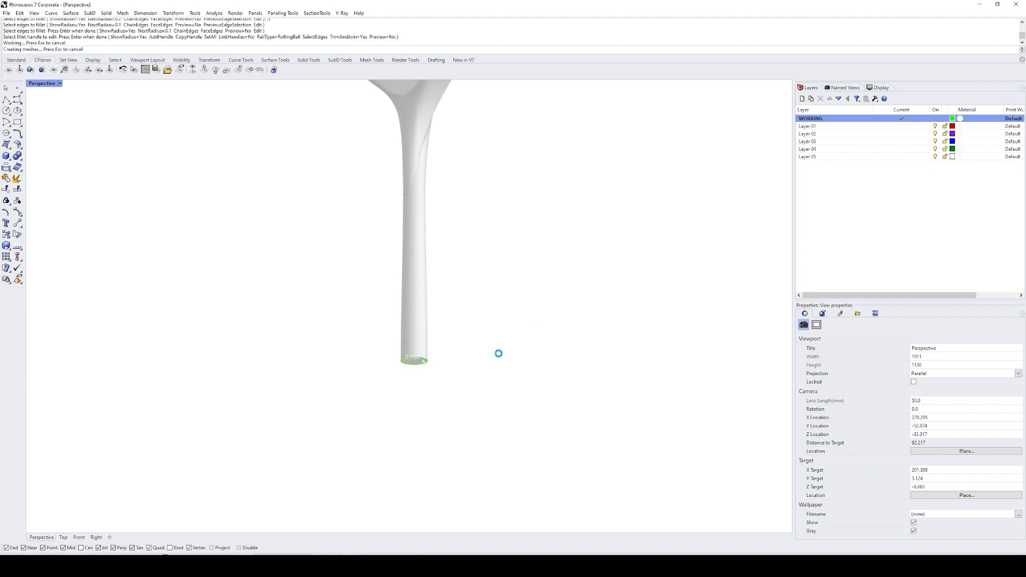
{"action": "scroll", "coordinate": [476, 364], "scroll_direction": "down", "scroll_amount": 5}
{"action": "mouse_move", "coordinate": [474, 328]}
{"action": "right_mouse_down"}
{"action": "mouse_move", "coordinate": [435, 271]}
{"action": "mouse_move", "coordinate": [490, 303]}
{"action": "mouse_move", "coordinate": [458, 314]}
{"action": "right_mouse_up"}
{"action": "right_click_drag", "start_coordinate": [474, 269], "coordinate": [450, 364], "text": "shift"}
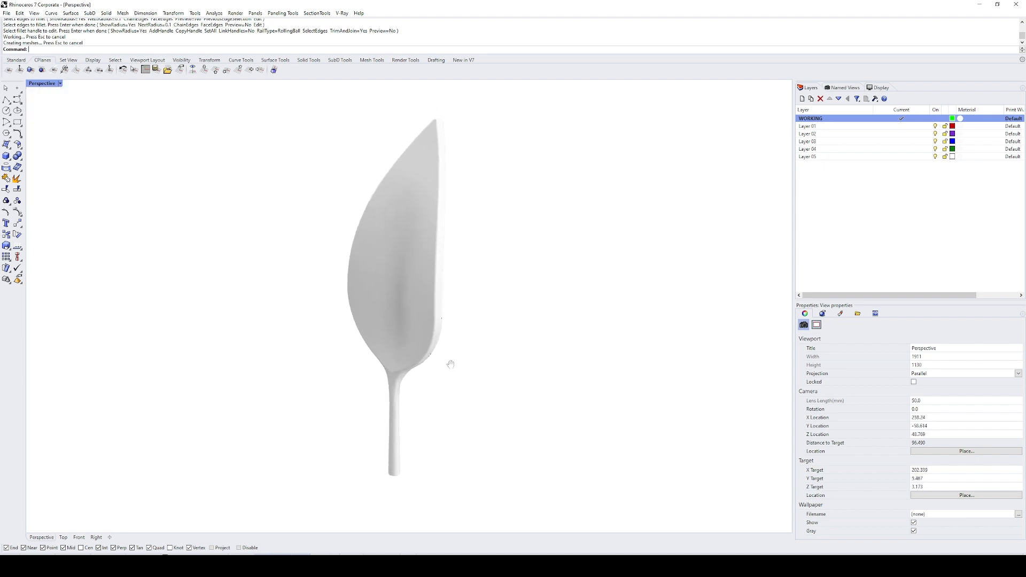